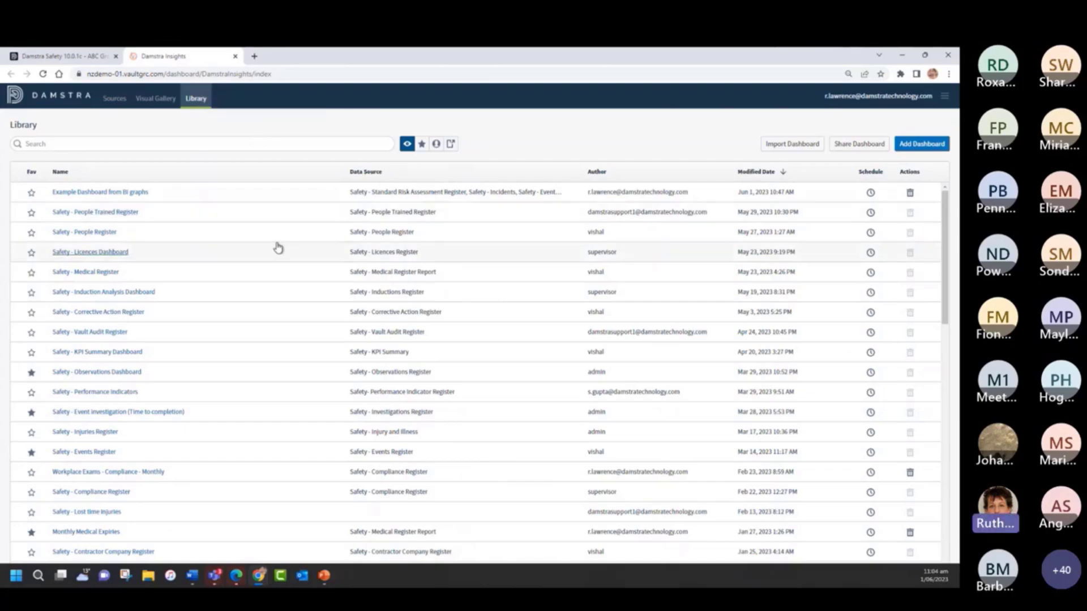
- Browse the dashboard library and search it for "even", clearing the search at the end
scroll(277, 248, down, 4)
scroll(277, 247, down, 2)
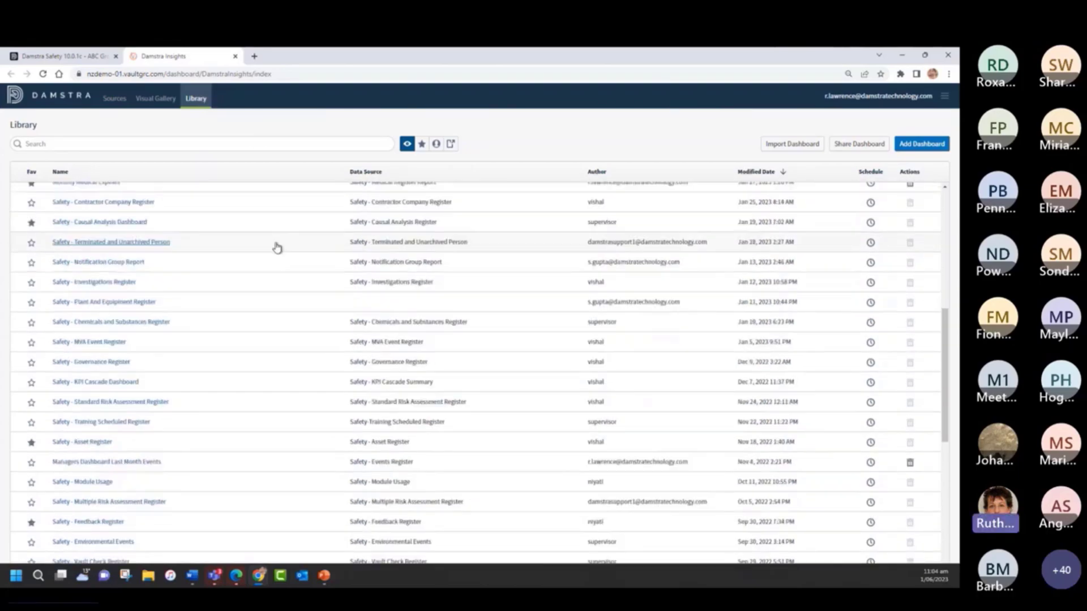
scroll(277, 247, up, 6)
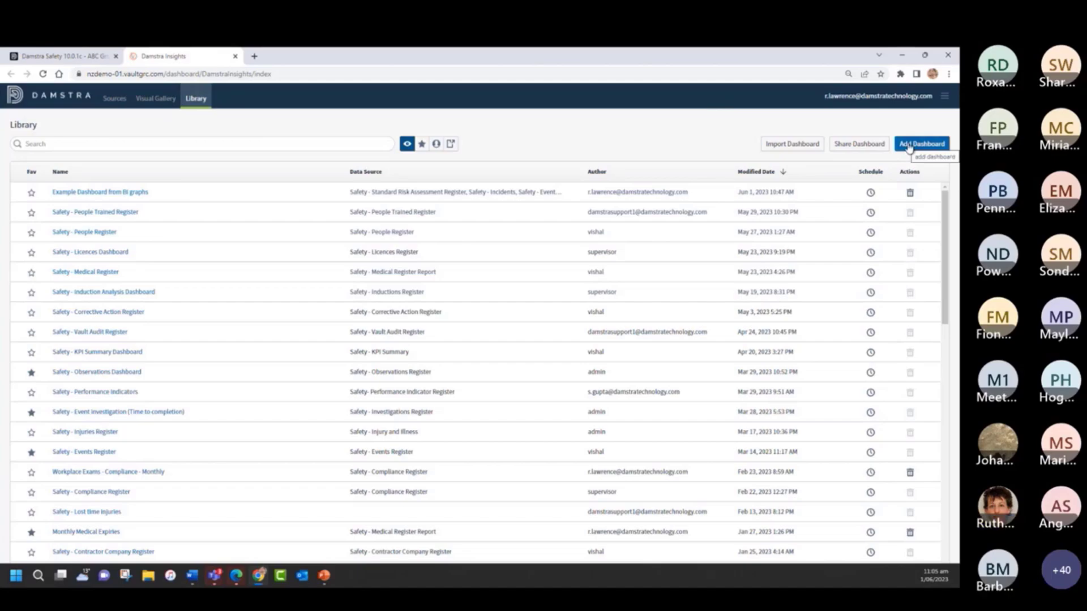
click(61, 145)
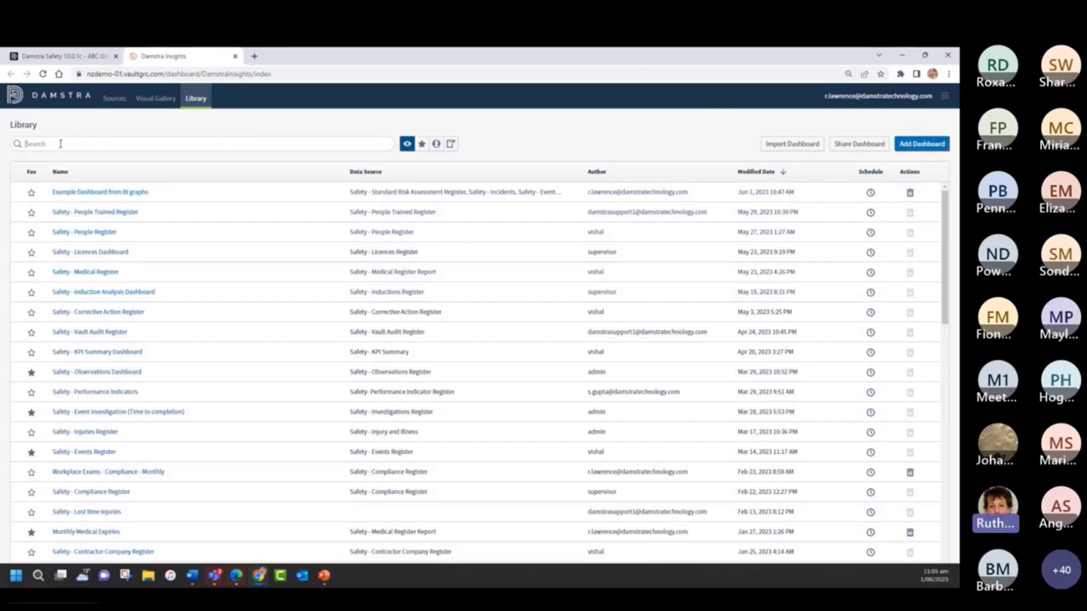
text(even)
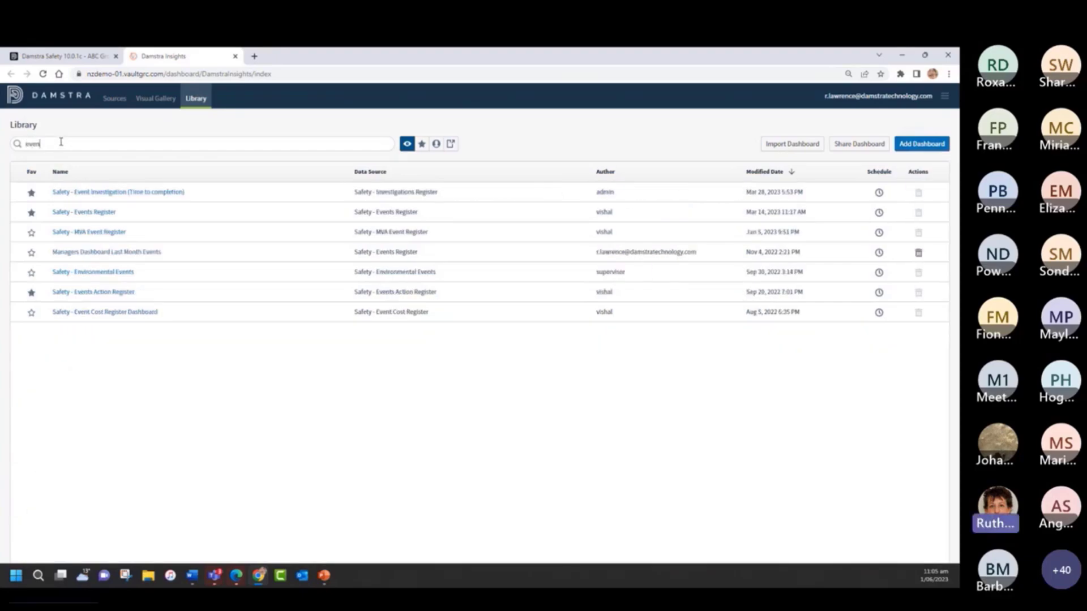
drag(54, 143, 25, 142)
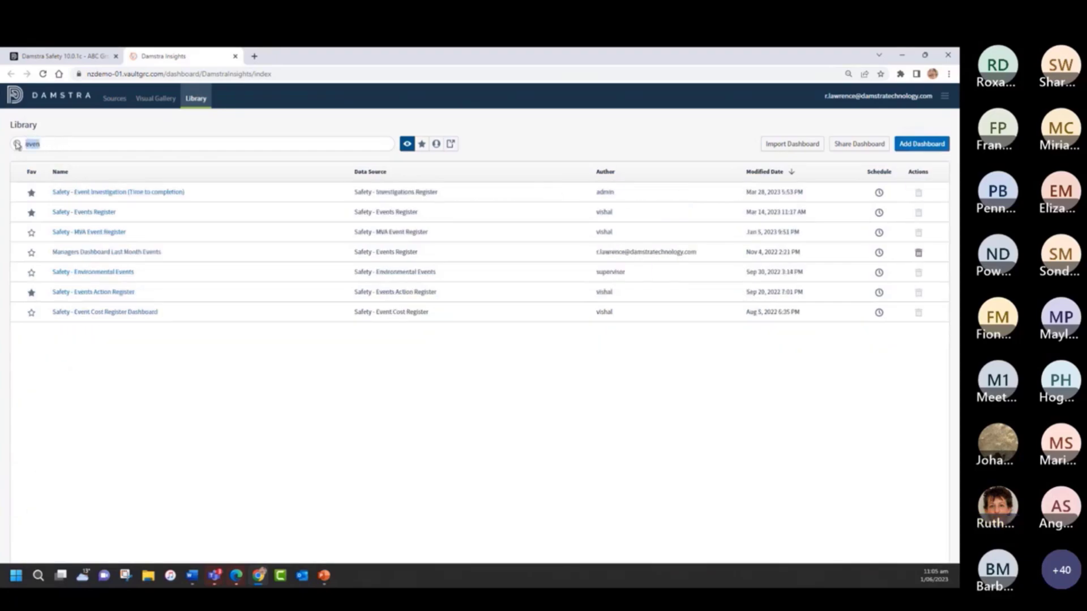
key(BackSpace)
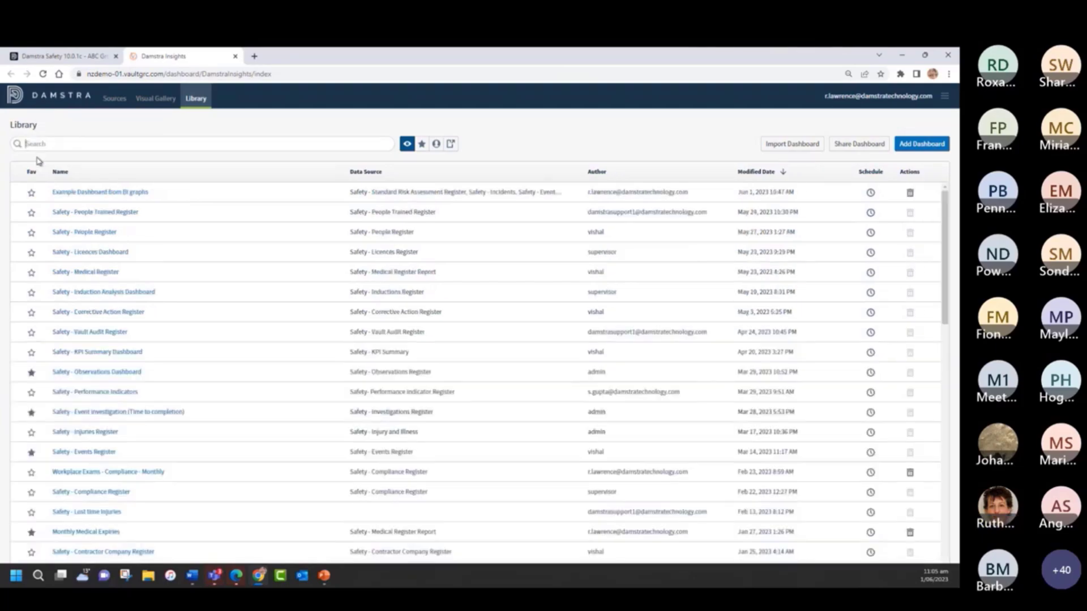
- Filter the library to favourite dashboards and to own dashboards, and return to showing all dashboards
click(35, 372)
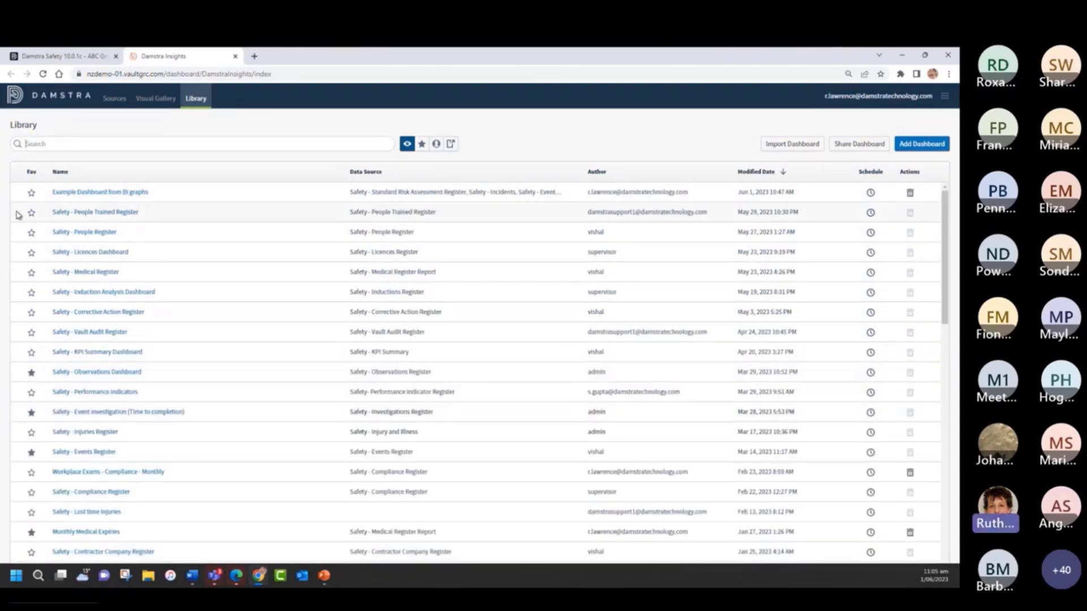
click(422, 146)
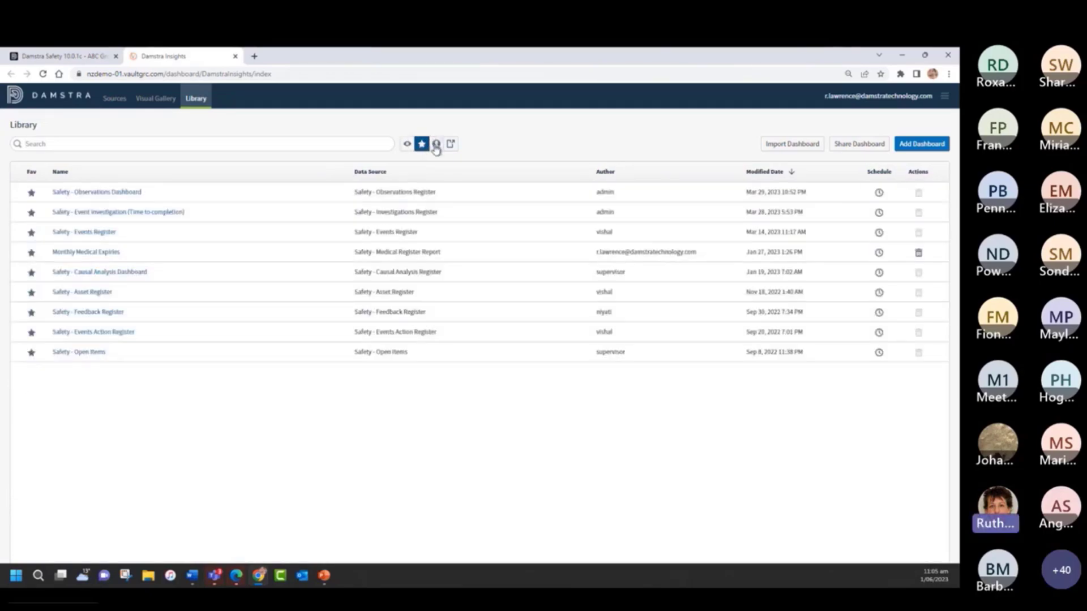
click(436, 145)
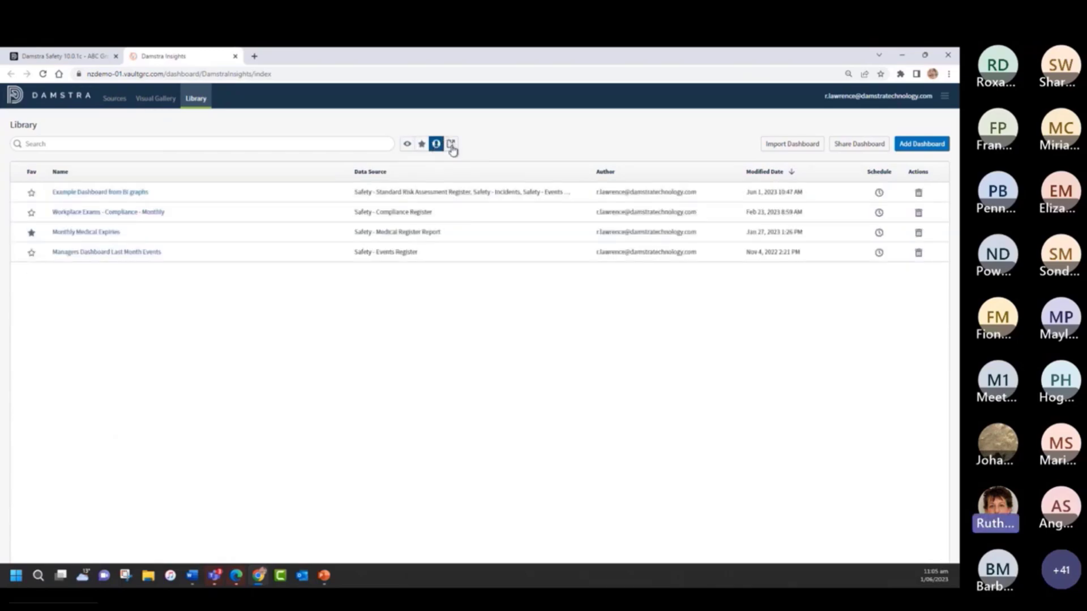
click(407, 145)
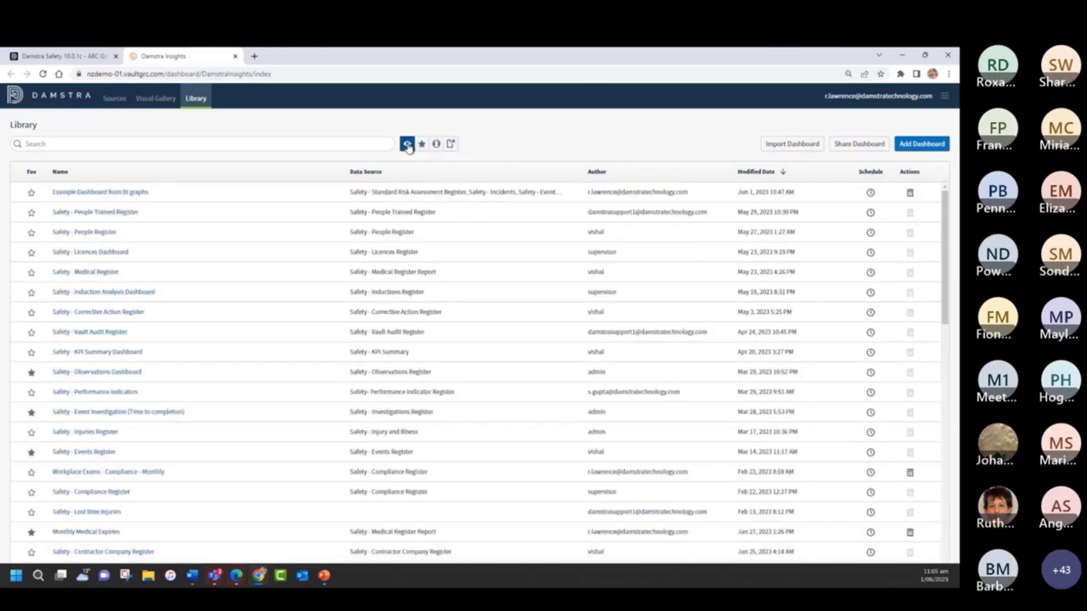
- Sort the library by name in ascending and descending order, by author, and back to modified date with the newest first
click(126, 176)
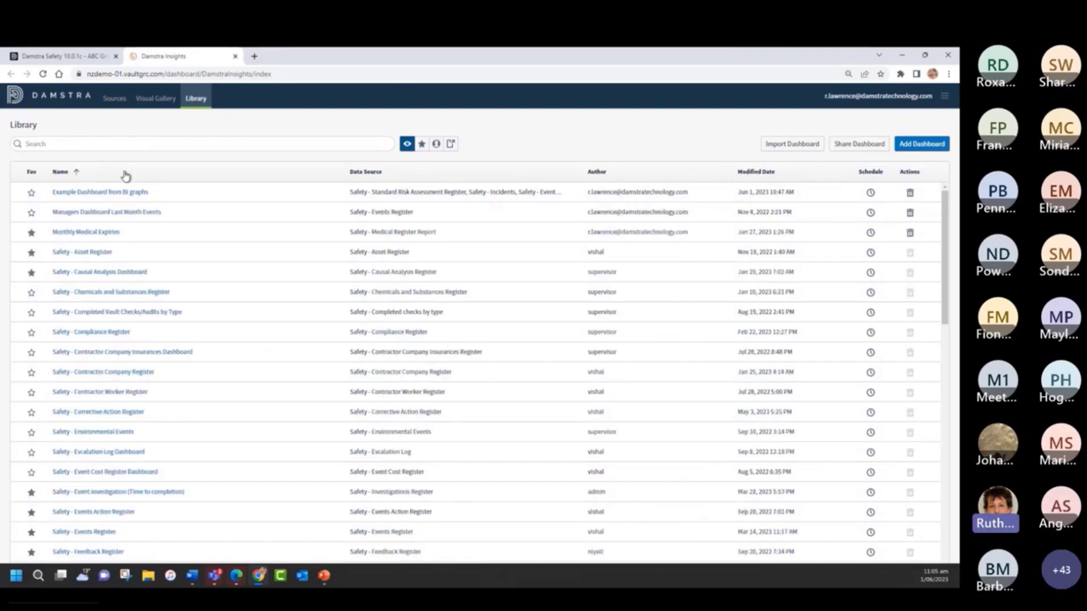
click(126, 177)
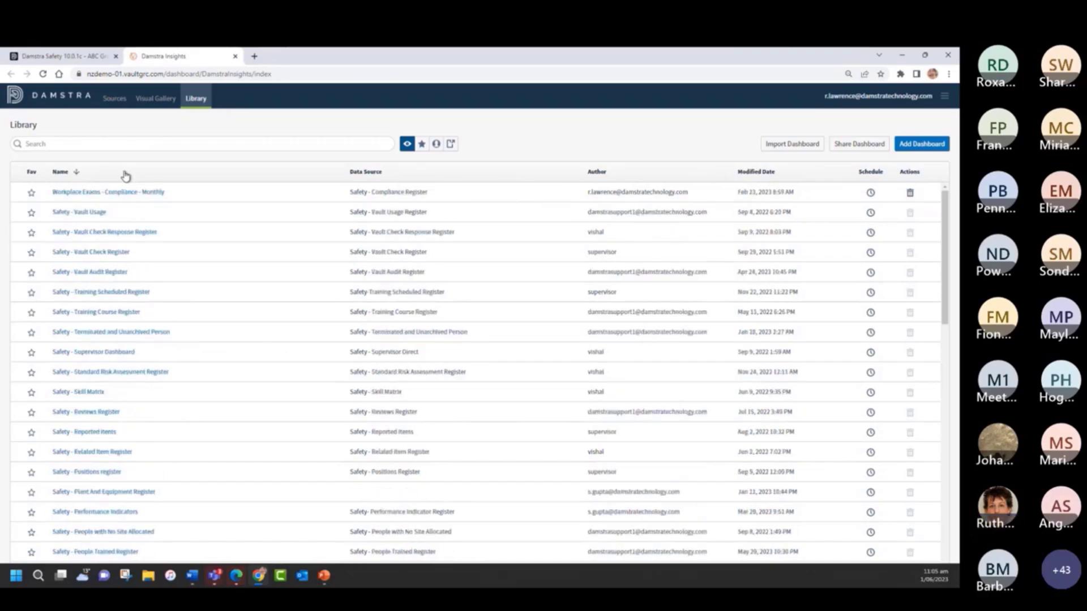
click(617, 173)
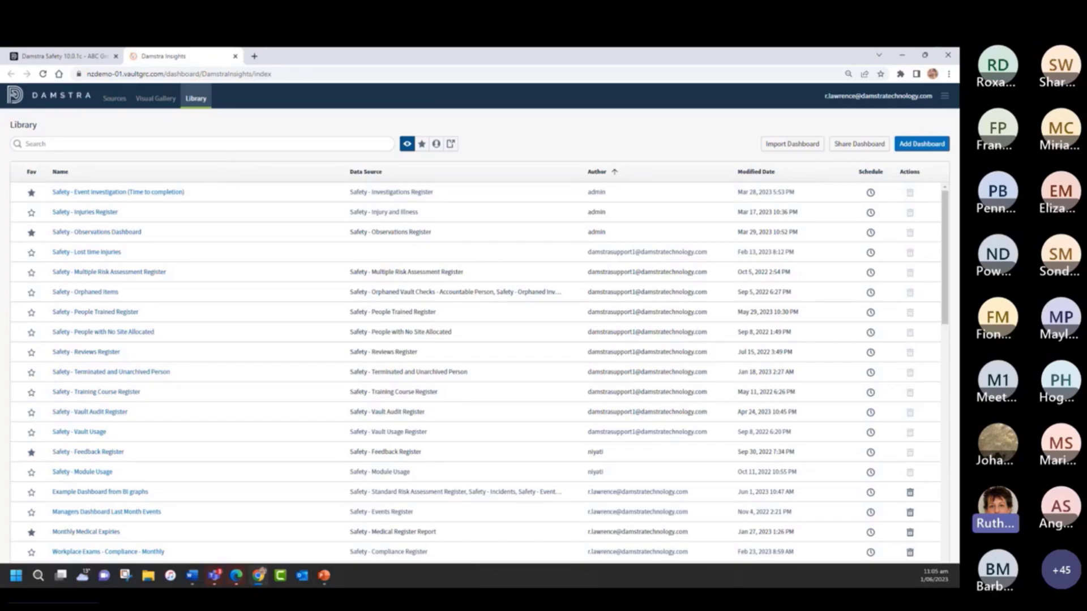
click(757, 172)
click(756, 173)
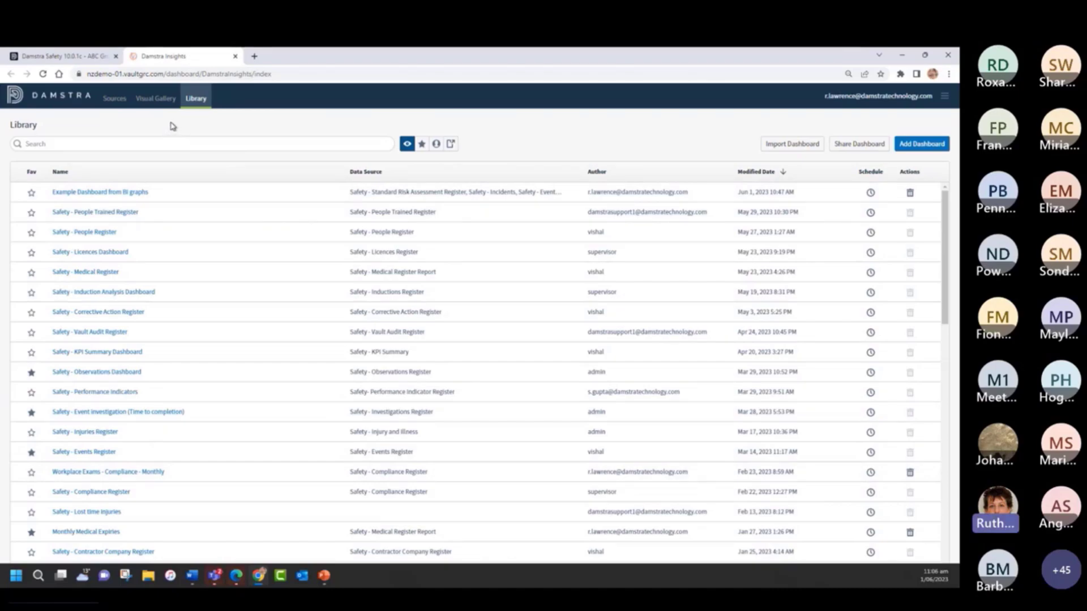
- Open the Safety - Events Register dashboard and view its export options
click(89, 453)
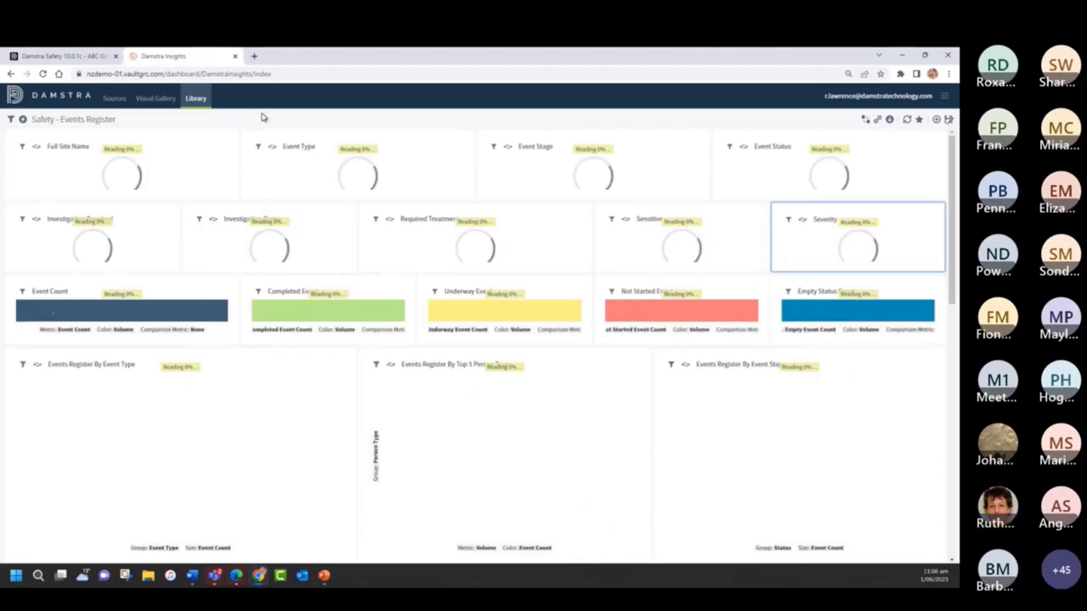
click(170, 288)
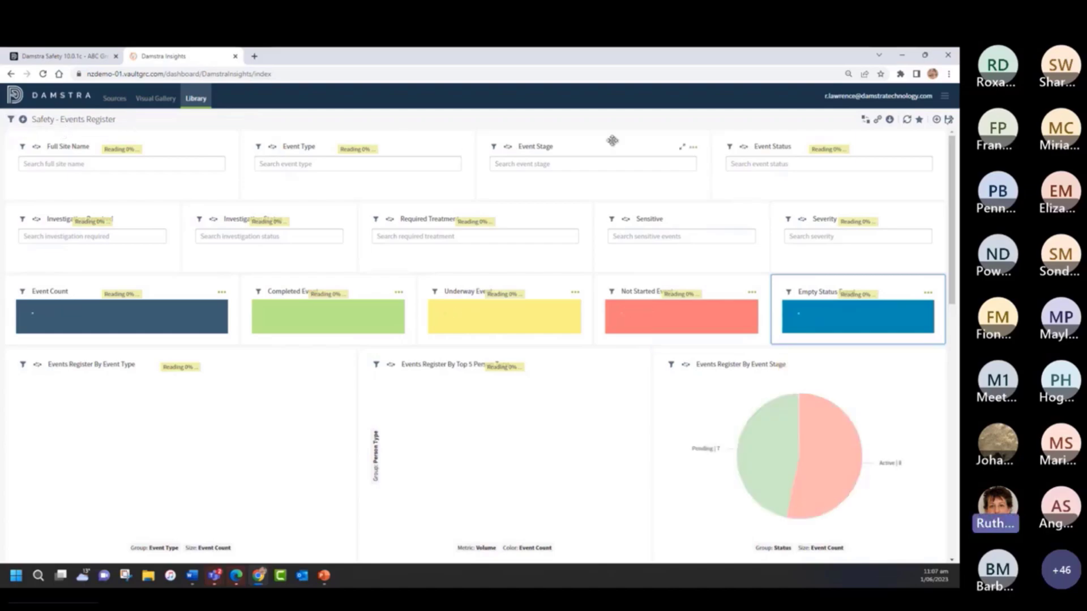
click(891, 120)
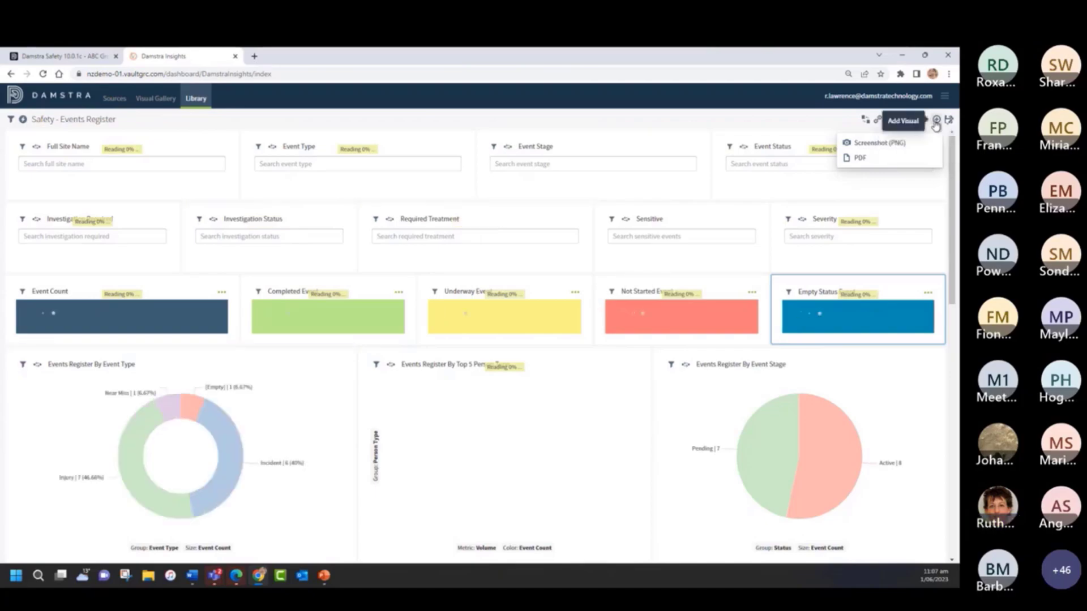
click(936, 121)
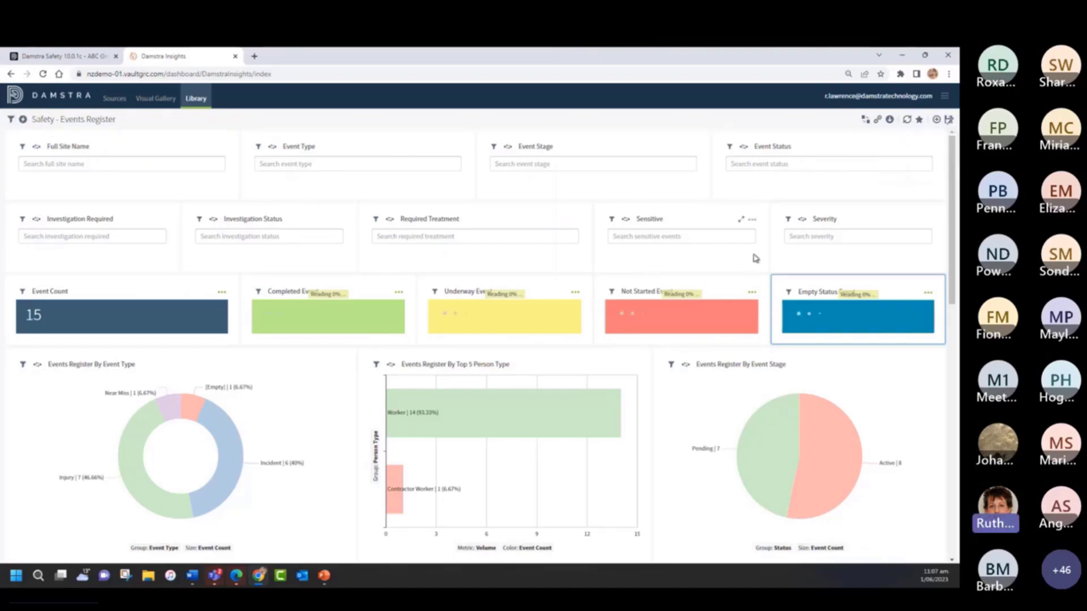
- Examine the choices offered by the Full Site Name, Event Type, Event Stage and Required Treatment filters
click(101, 162)
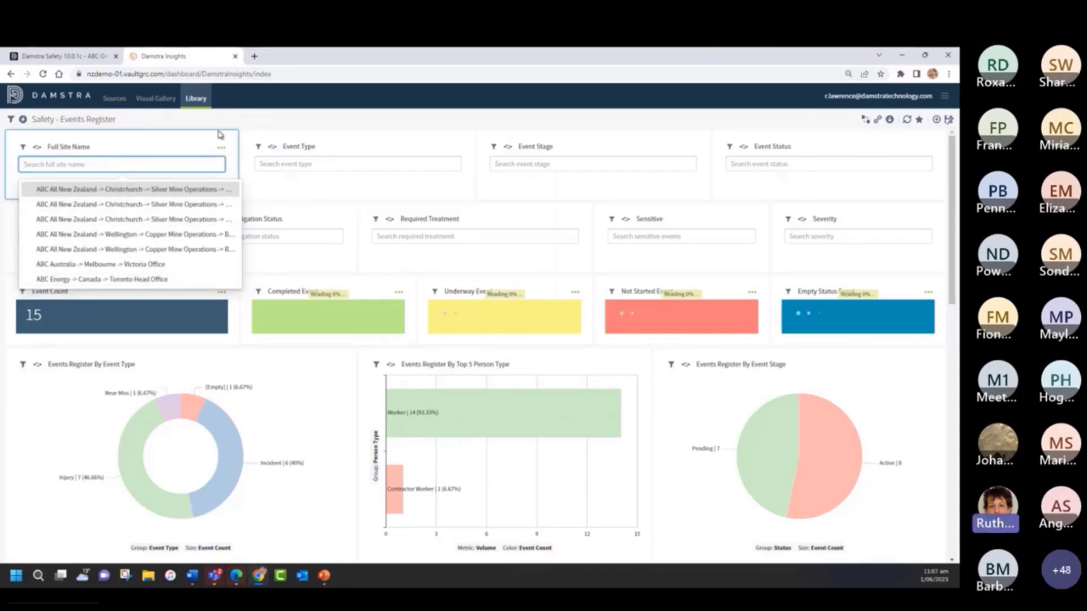
click(253, 120)
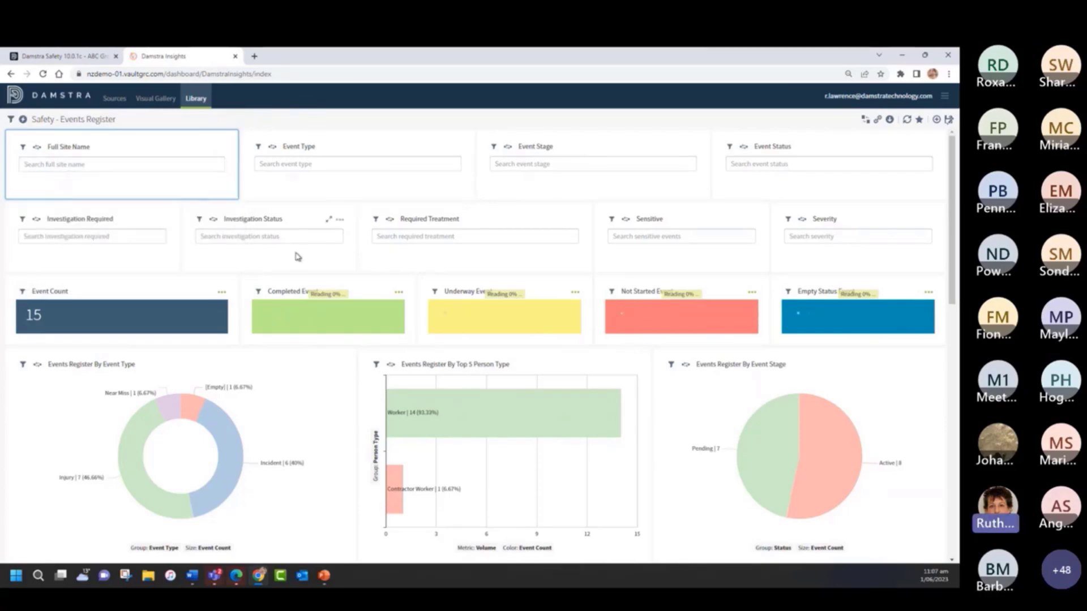
scroll(294, 258, down, 5)
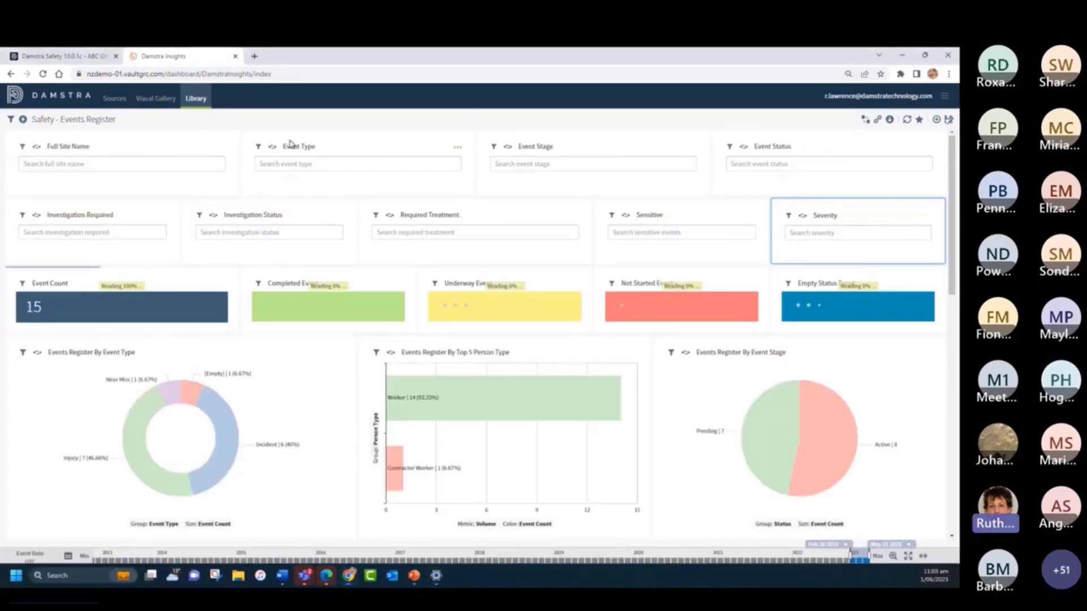
click(329, 163)
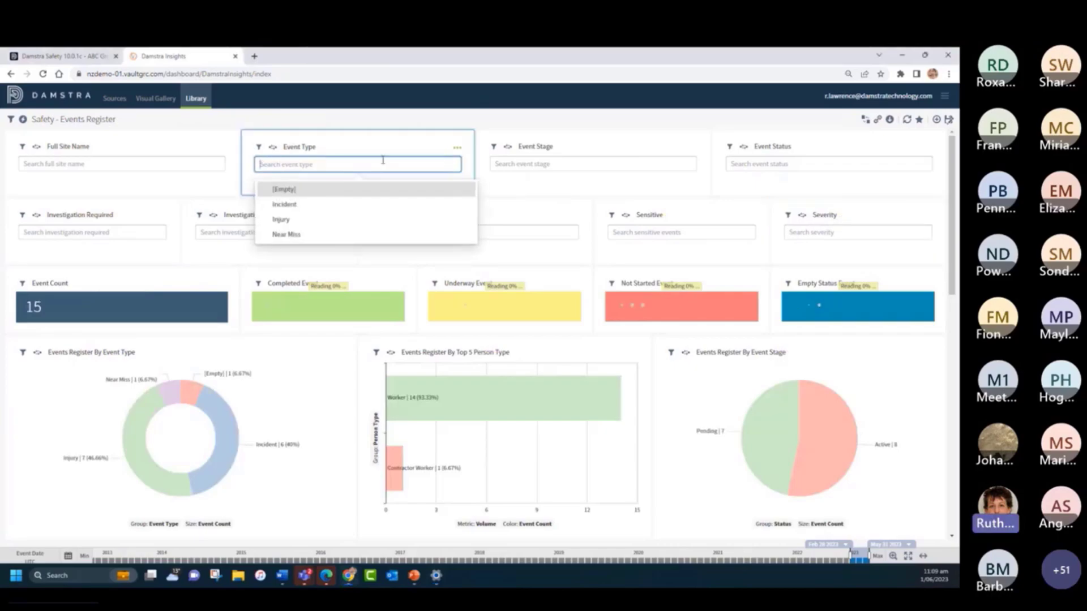
click(550, 164)
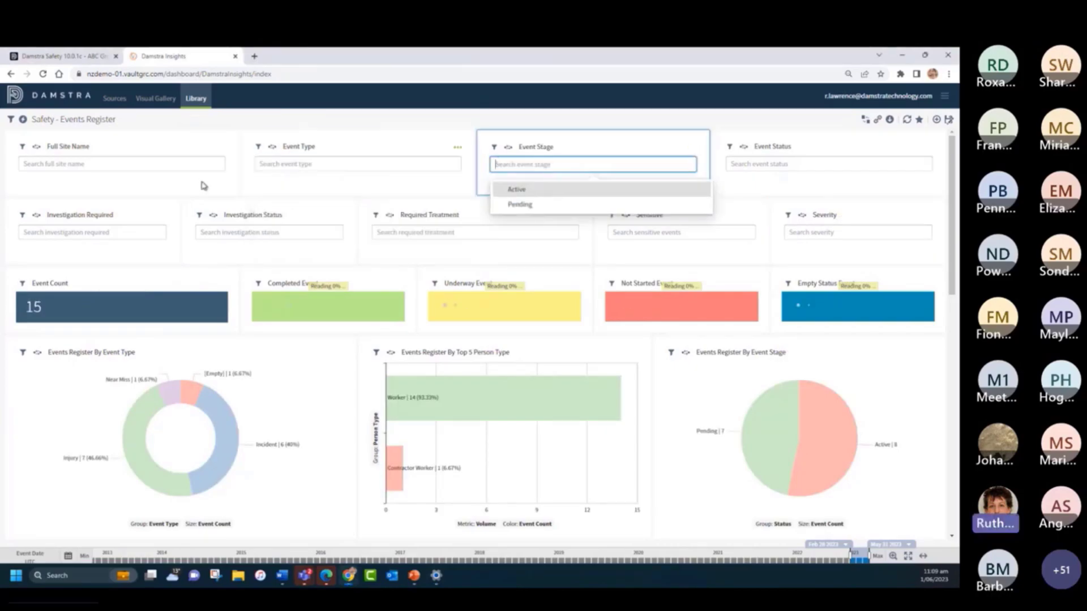
click(455, 232)
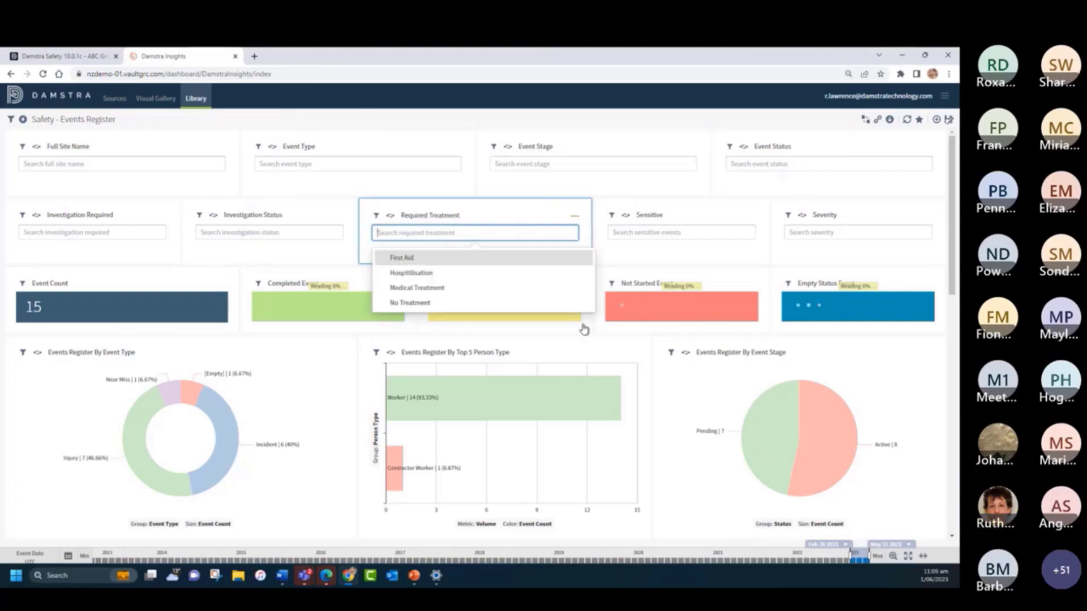
- Adjust the Event Date timeline to cover Aug 1 2021 through Jul 31 2022
drag(853, 557, 802, 554)
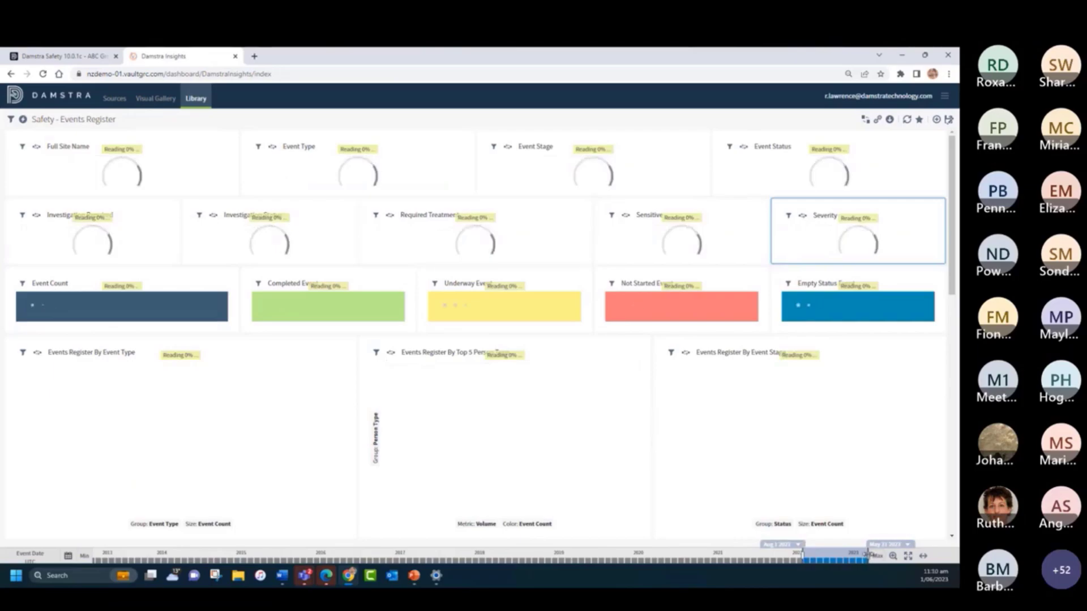
drag(805, 557, 728, 559)
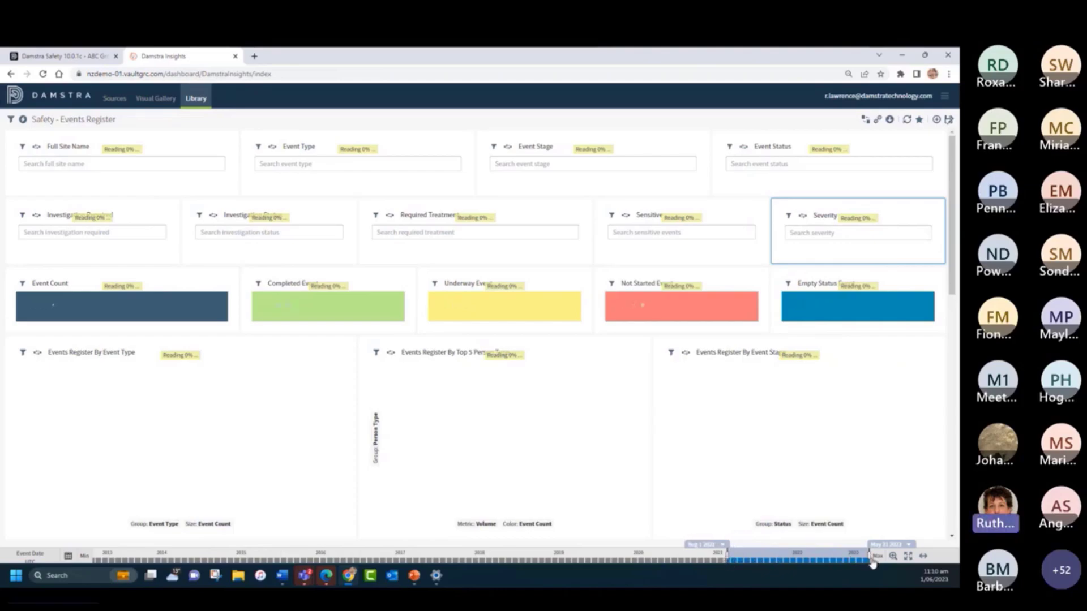
drag(869, 555, 803, 558)
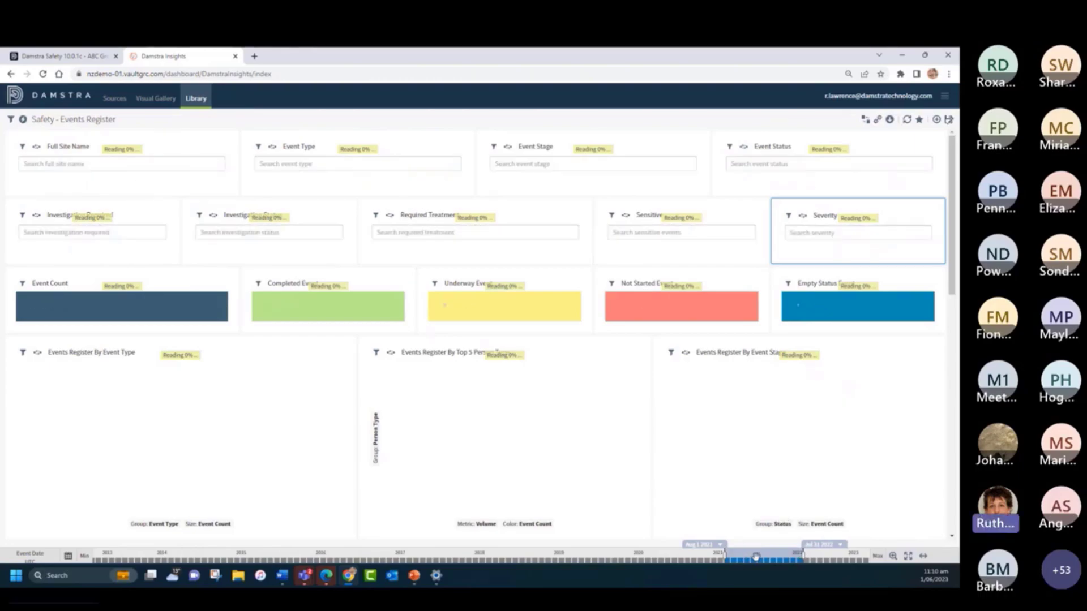
- View the month and year choices in the calendar for the timeline's end date, and cancel without applying a date
click(820, 545)
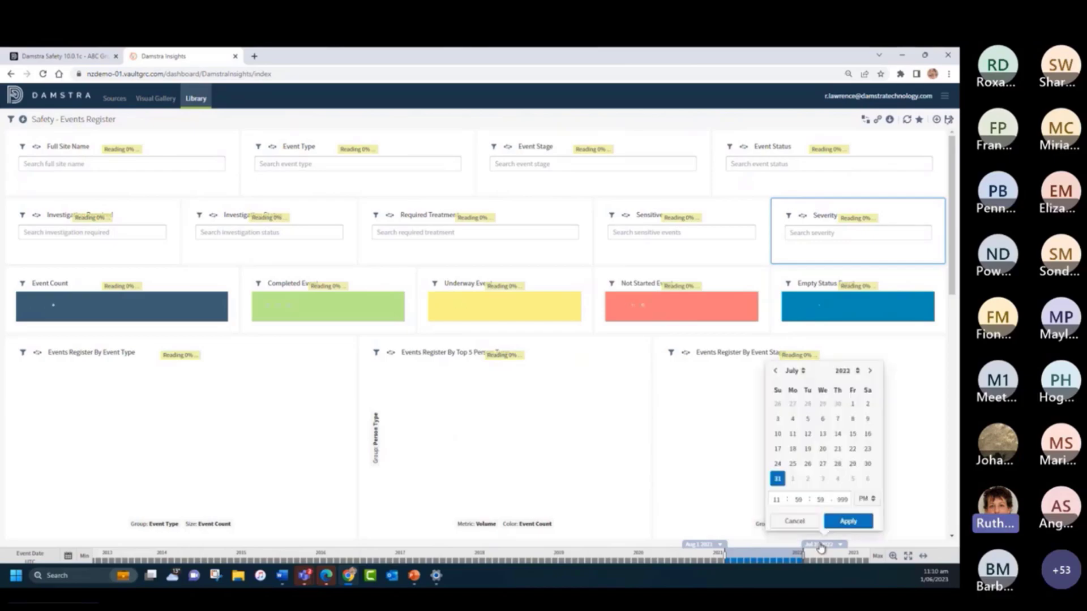
click(793, 371)
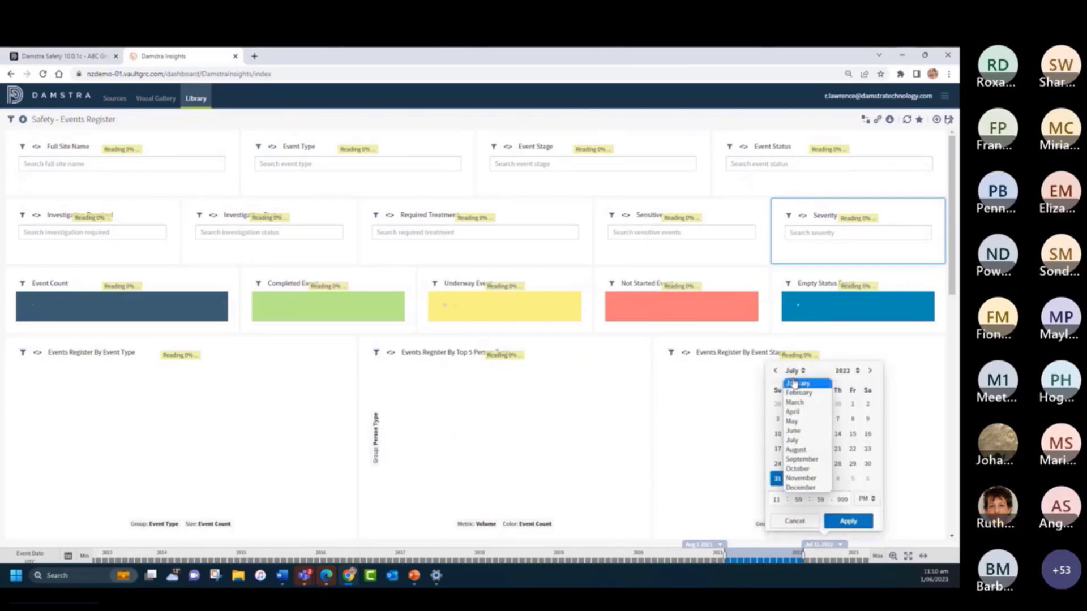
click(841, 371)
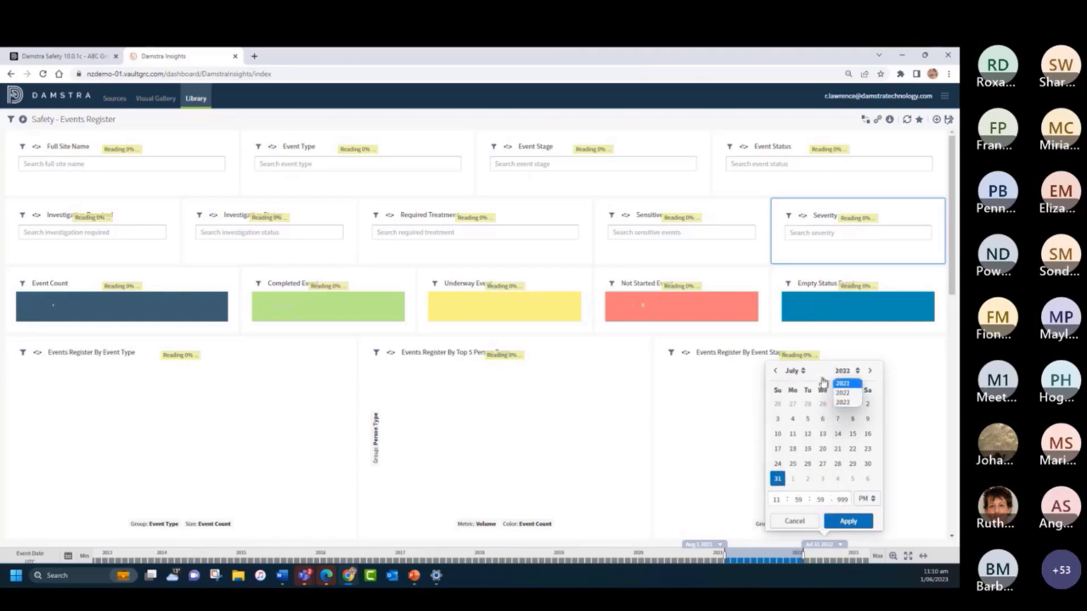
click(794, 520)
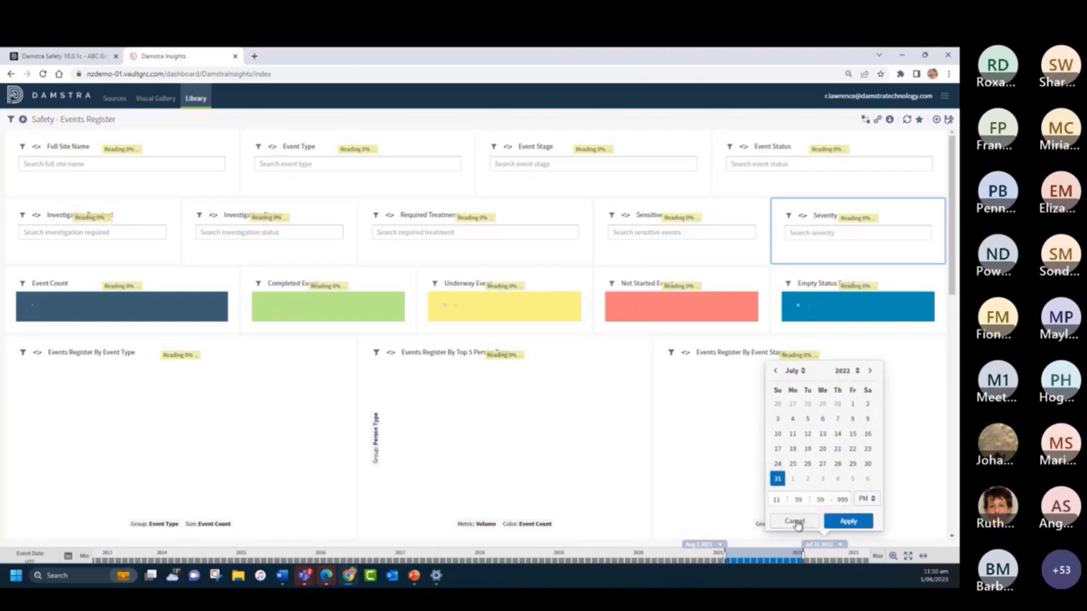
click(794, 521)
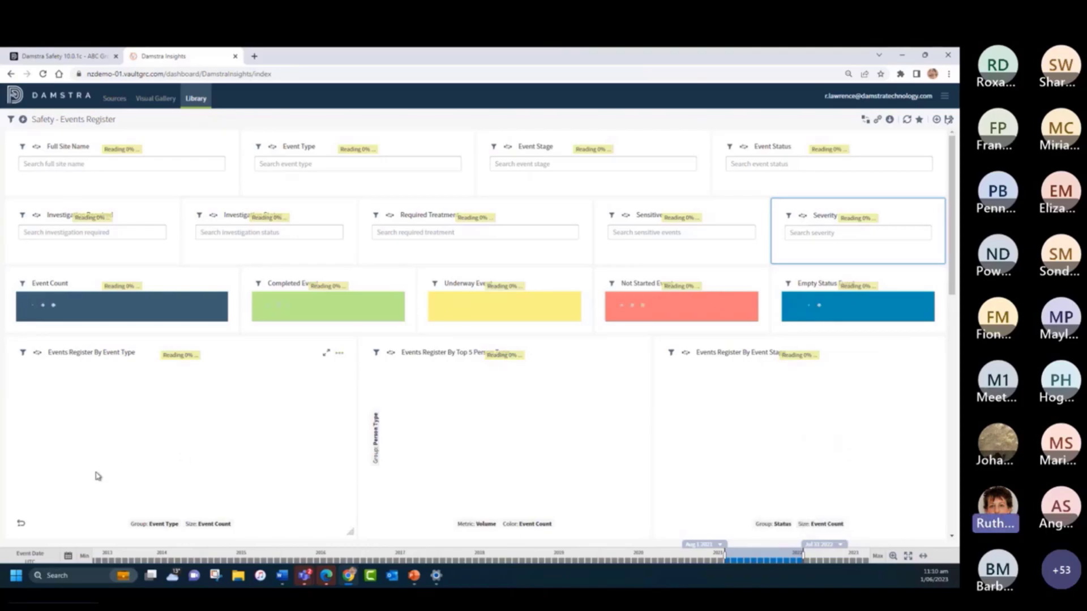
- Set the start of the Event Date time range to a relative condition of Now with an offset of minus 2 years
click(69, 556)
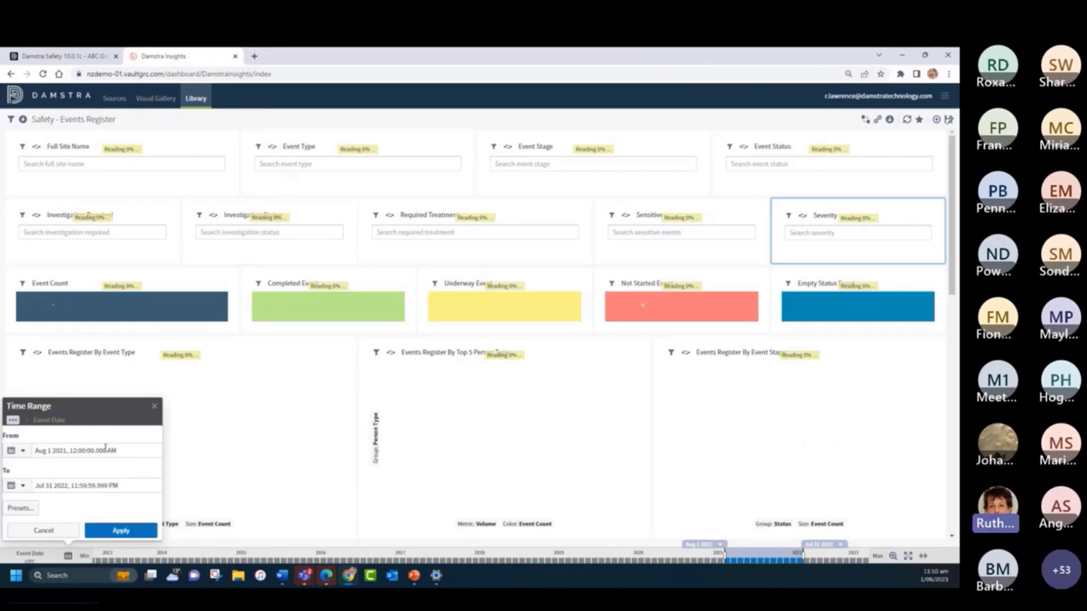
click(24, 451)
click(34, 485)
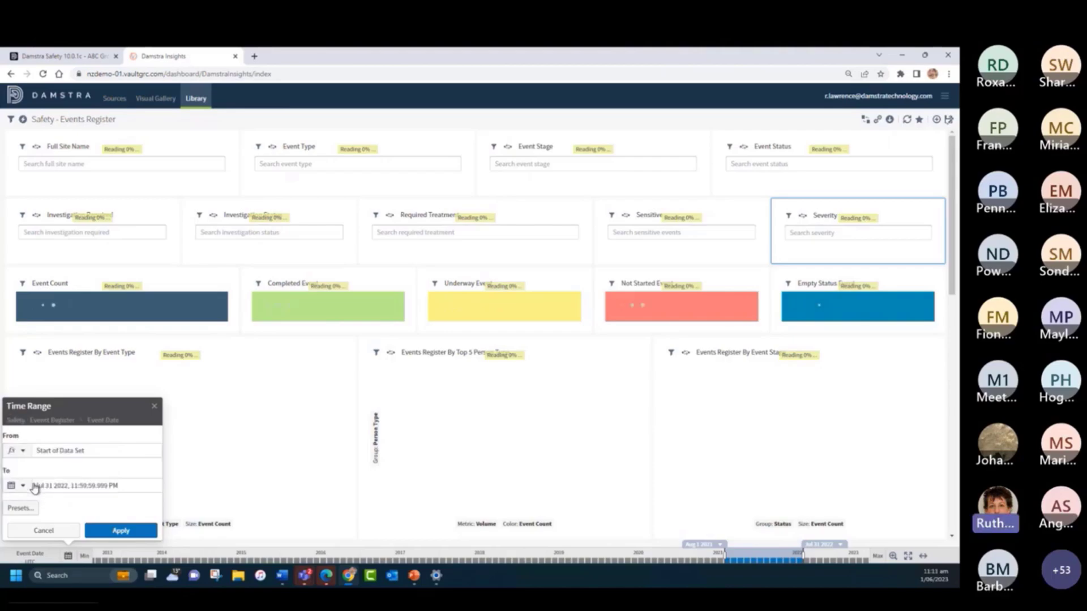
click(64, 451)
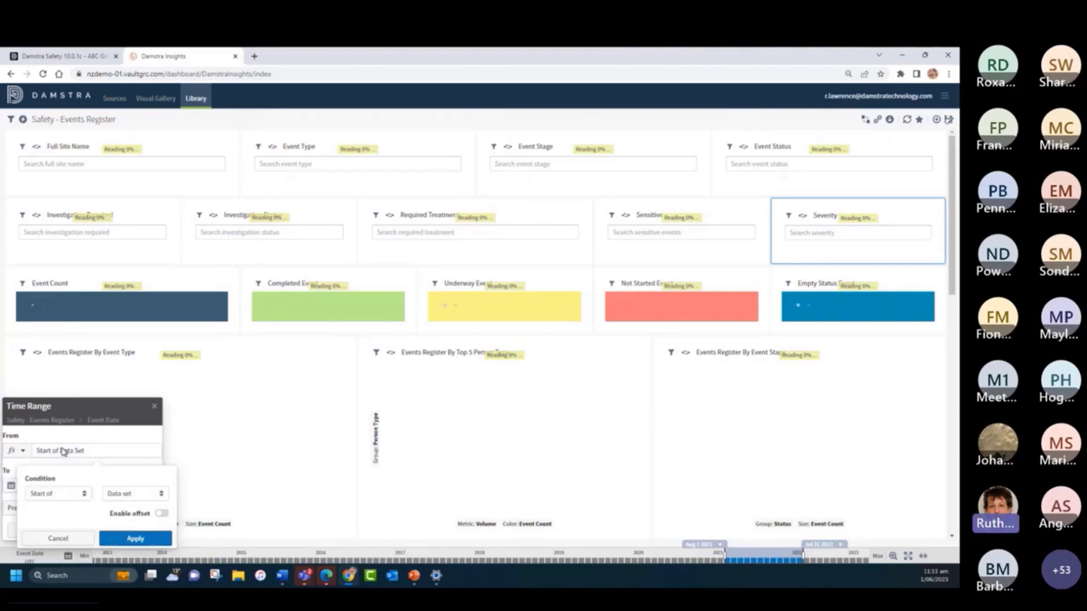
click(52, 495)
click(39, 525)
click(162, 514)
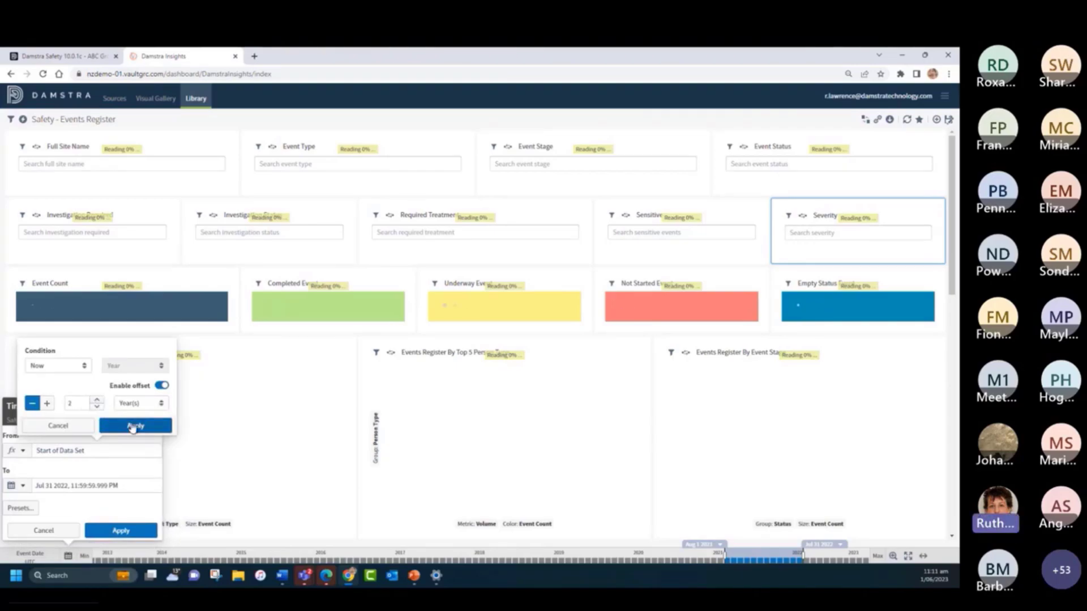
click(132, 427)
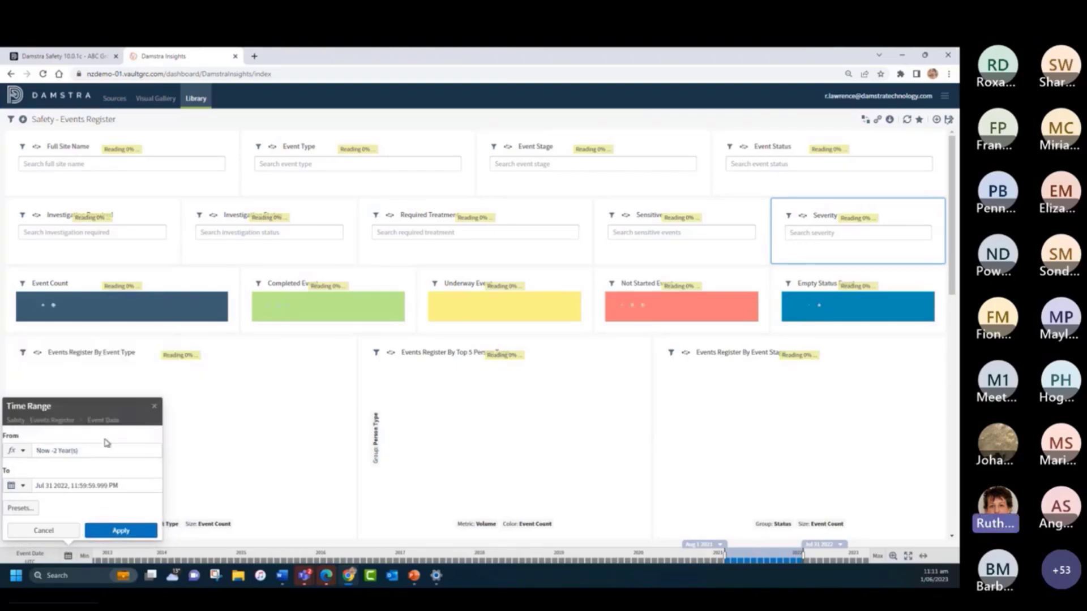
- Set the end of the Event Date time range to the relative condition Now
click(23, 486)
click(37, 515)
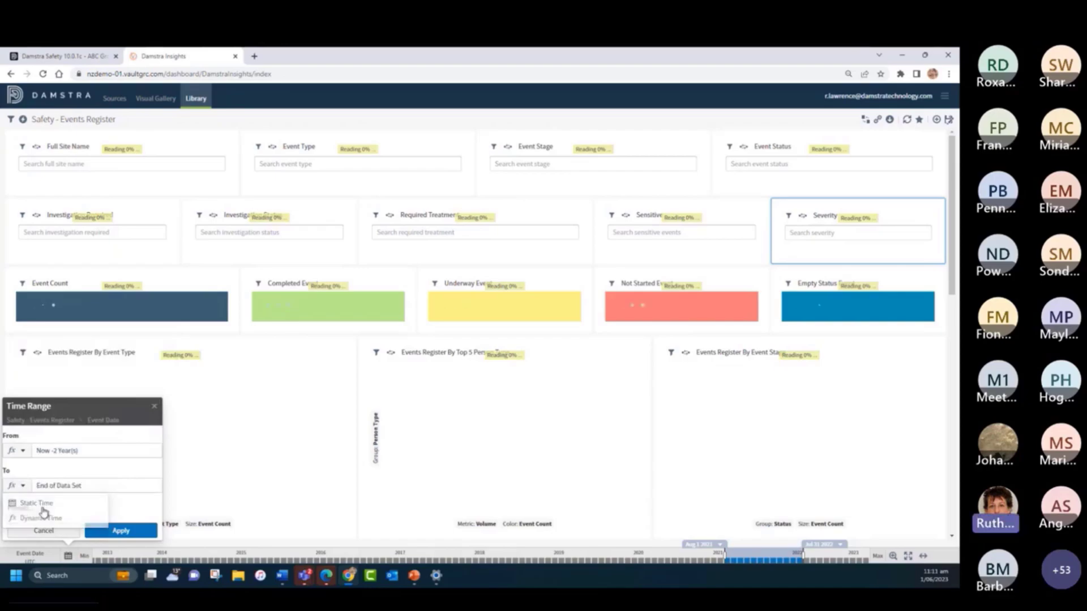
click(70, 489)
click(51, 416)
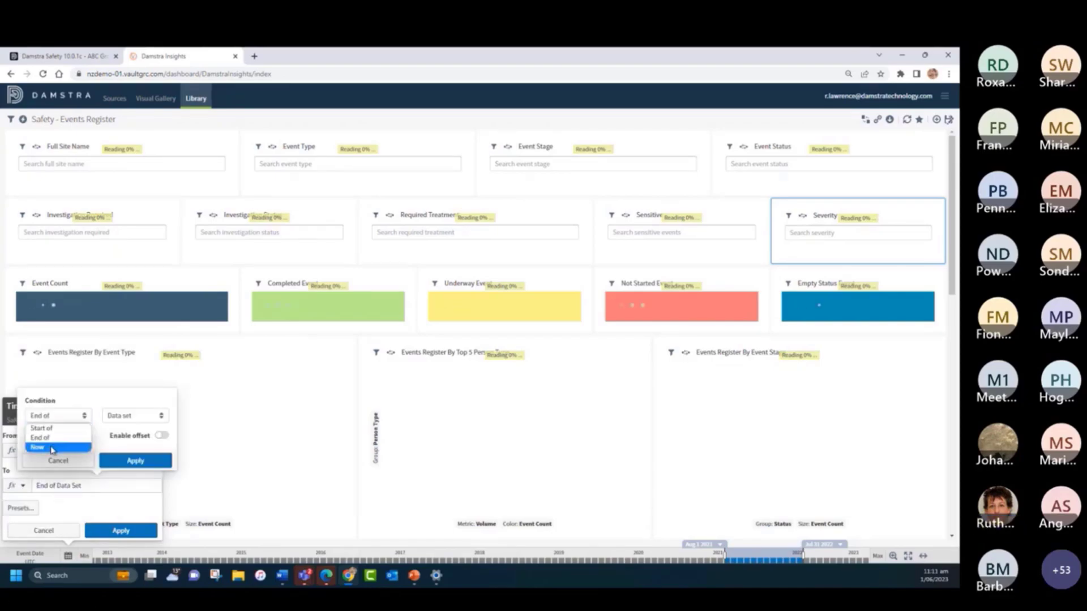
click(51, 448)
click(132, 461)
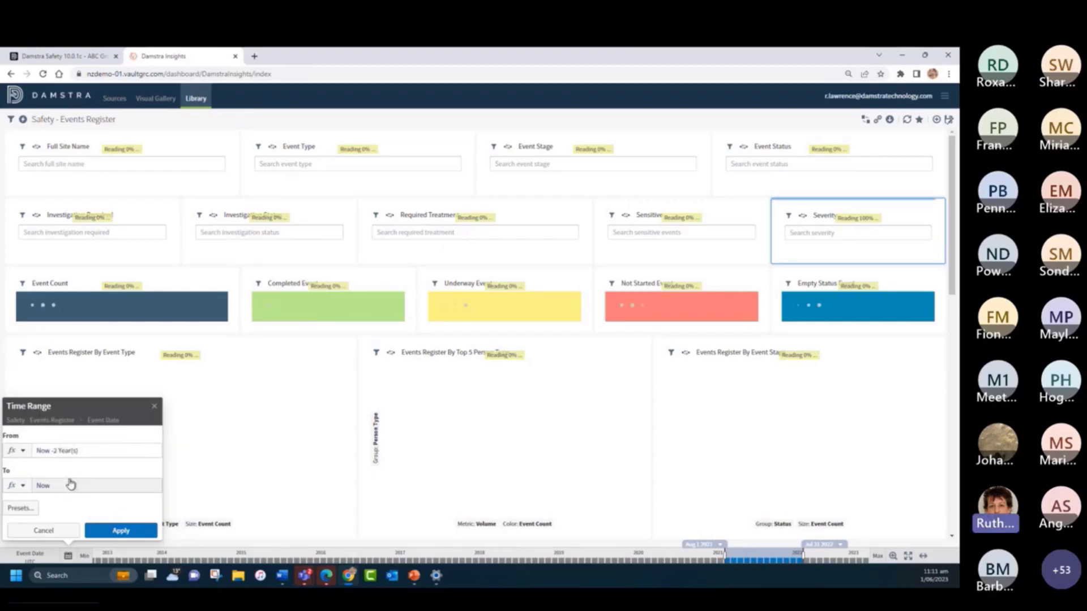
- View the preset time ranges from current through previous periods, and cancel the time range changes
click(20, 509)
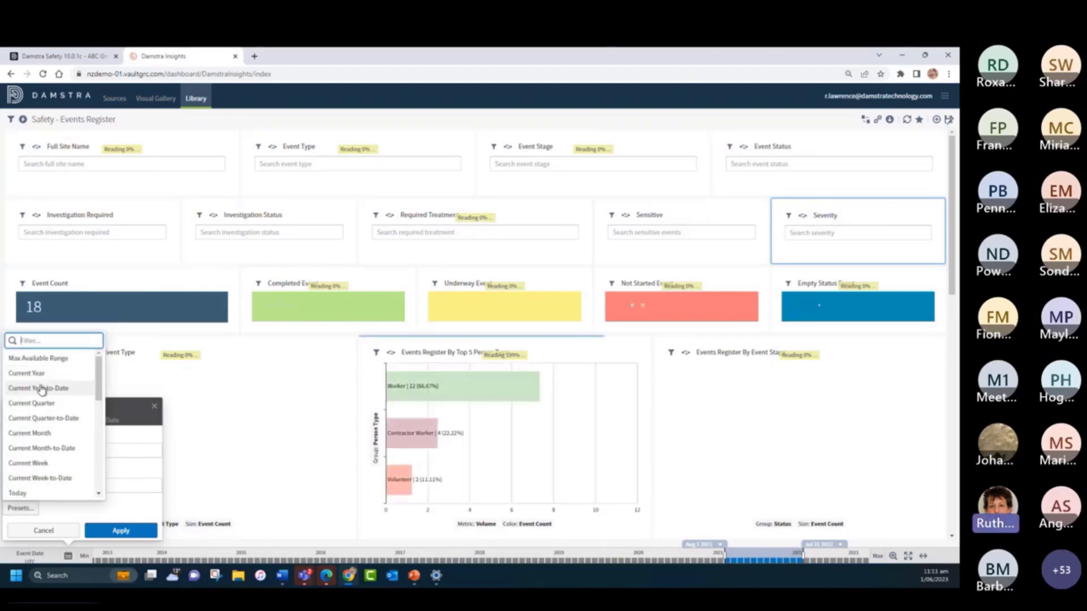
scroll(99, 390, down, 5)
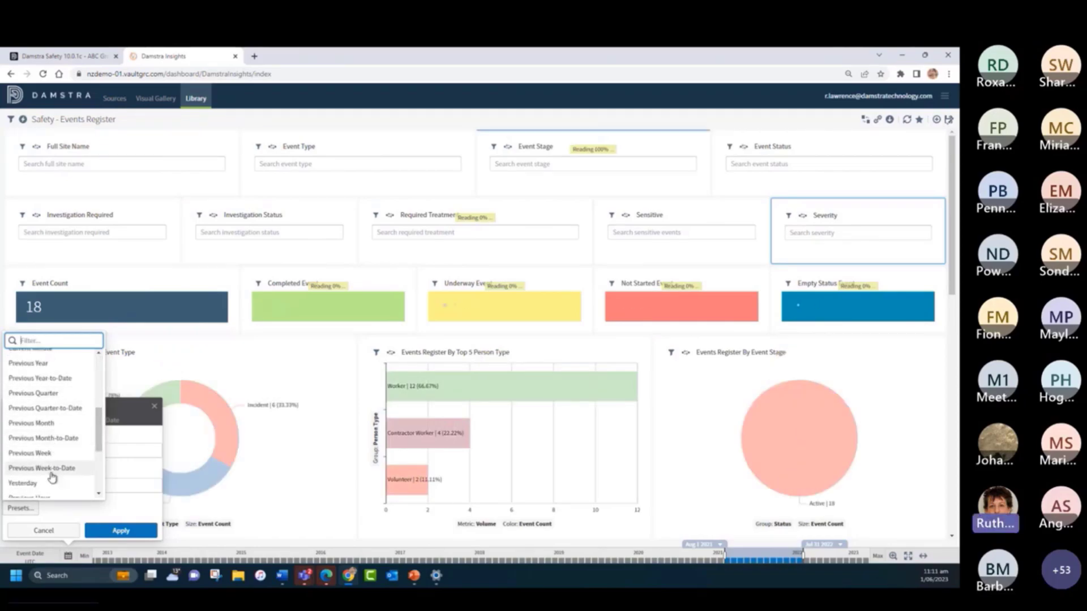
click(44, 531)
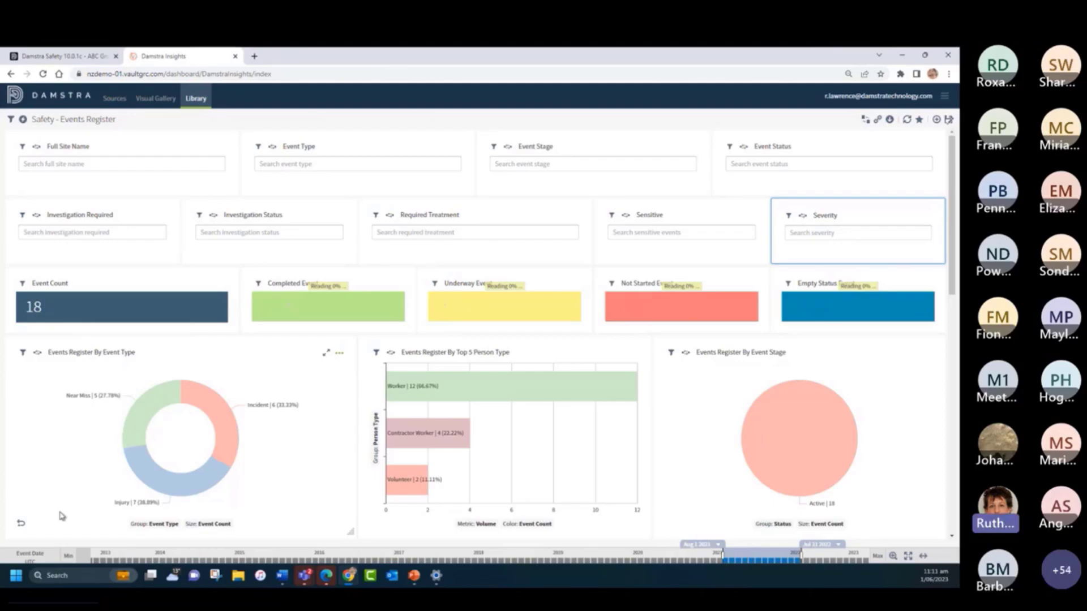
- View the date fields that can drive the time bar, and close the list keeping Event Date
click(44, 559)
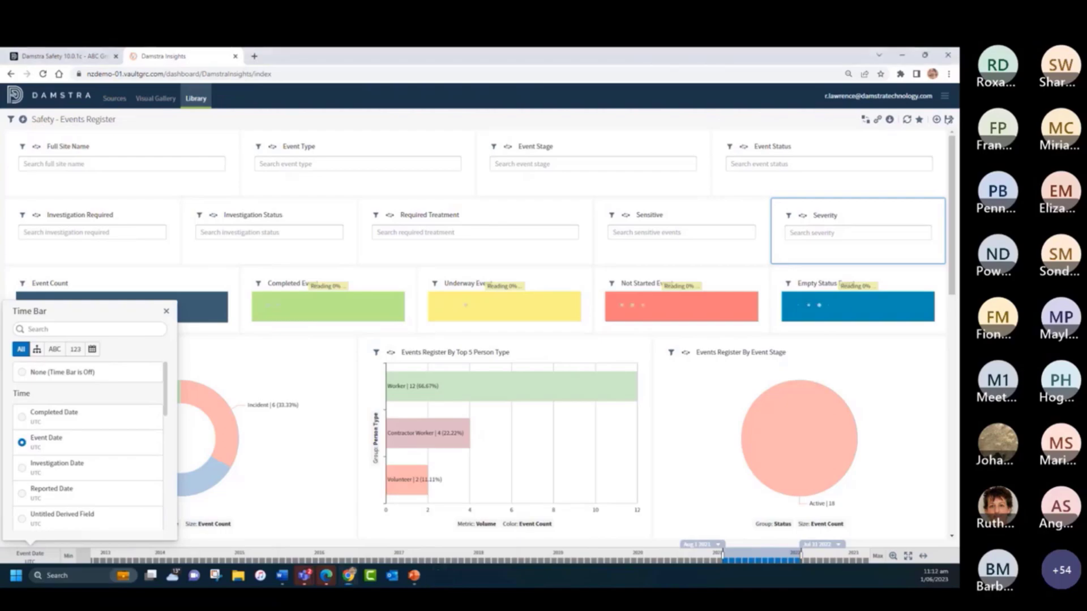
click(279, 112)
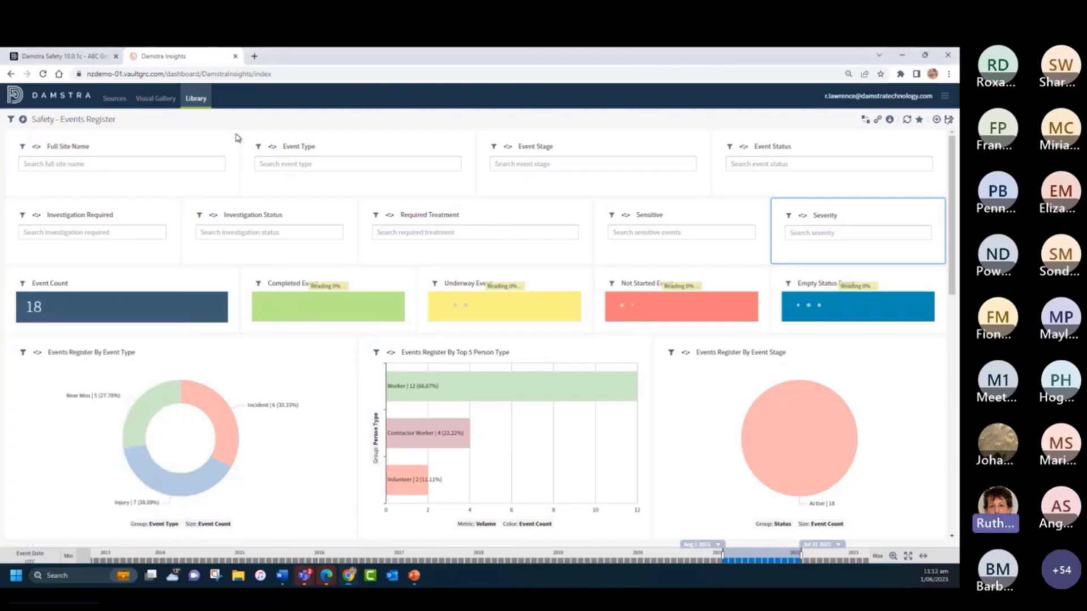
- Open the data details behind the Injury segment of the Events Register By Event Type chart, review the columns, and close them
scroll(245, 354, down, 2)
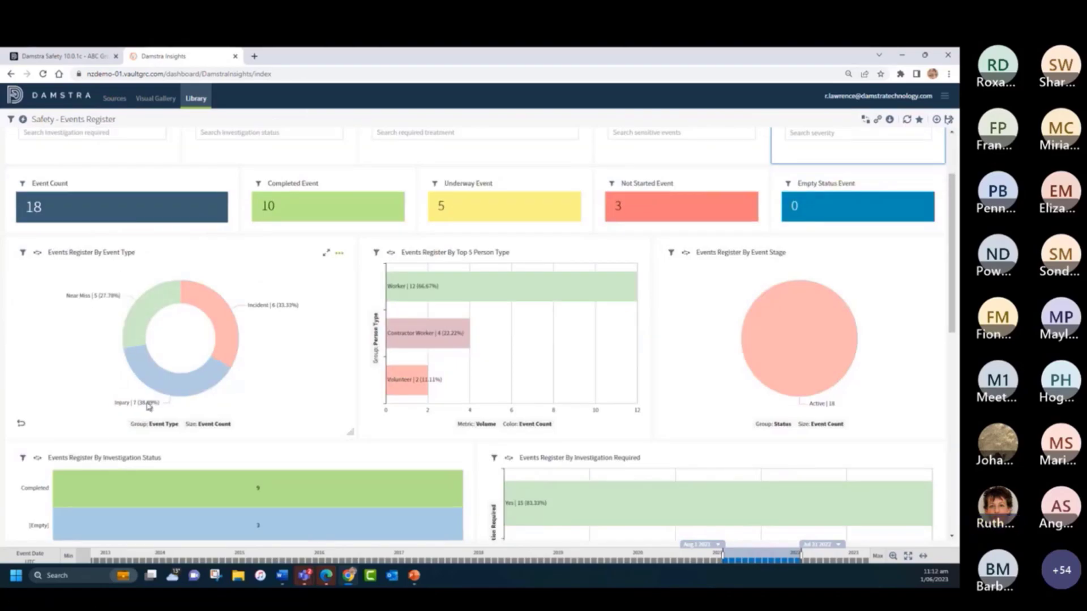
mouse_move(185, 392)
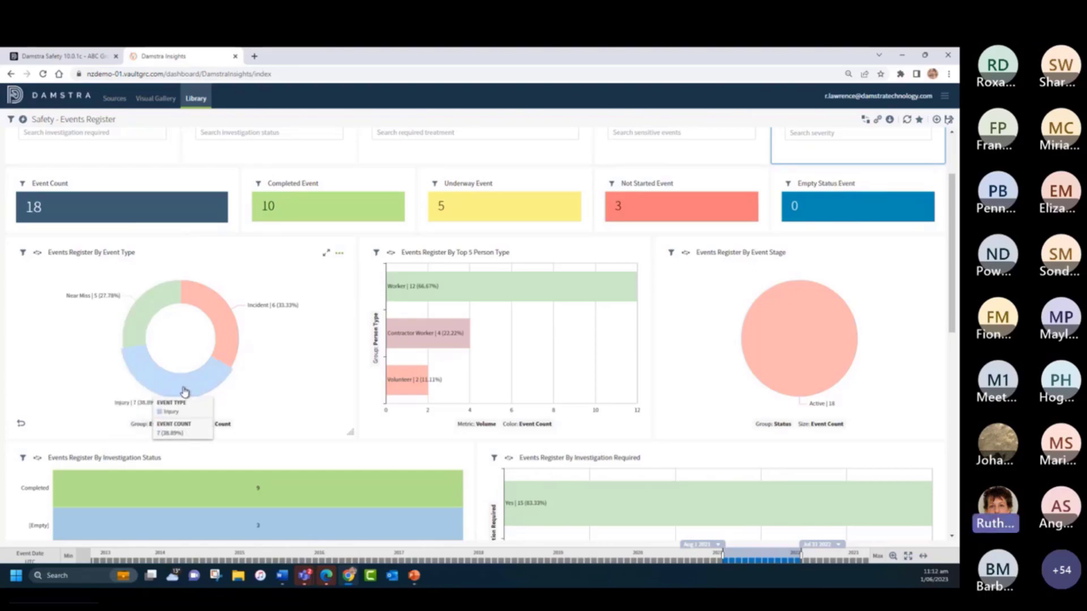
click(185, 392)
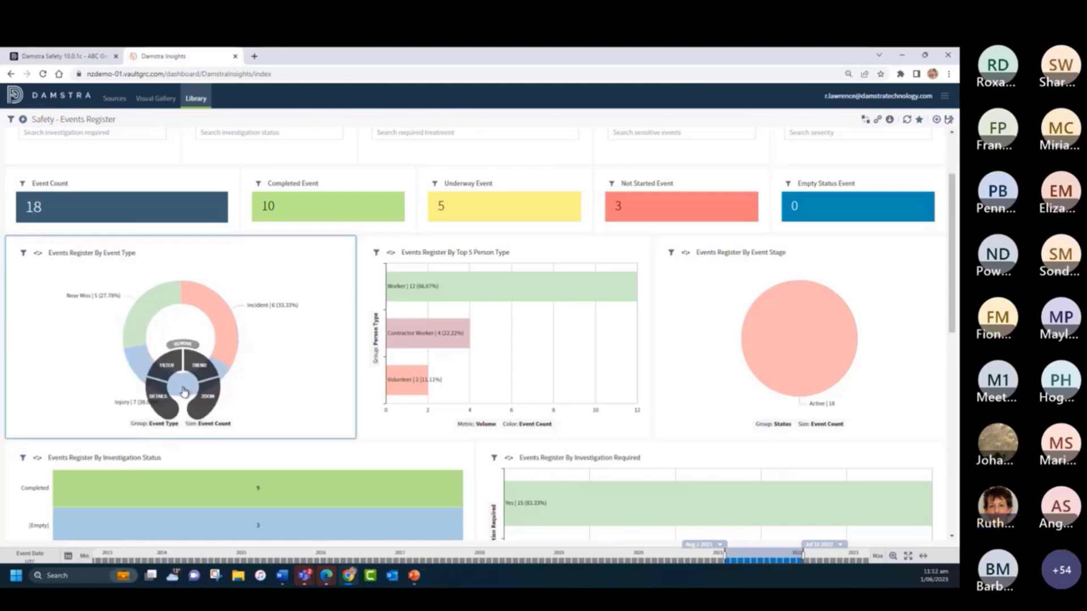
click(157, 401)
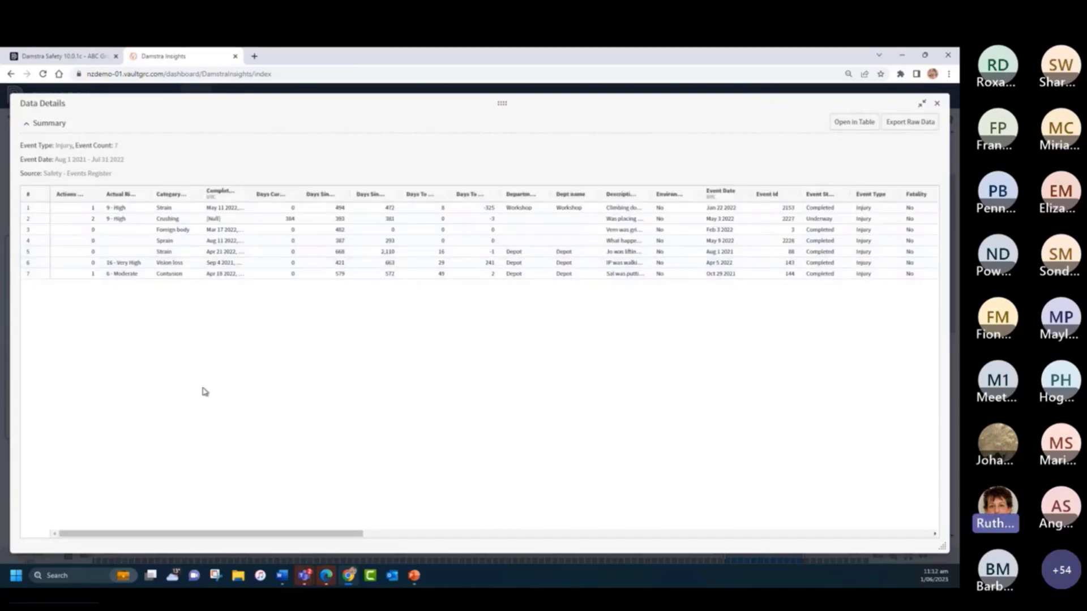
drag(273, 536, 789, 563)
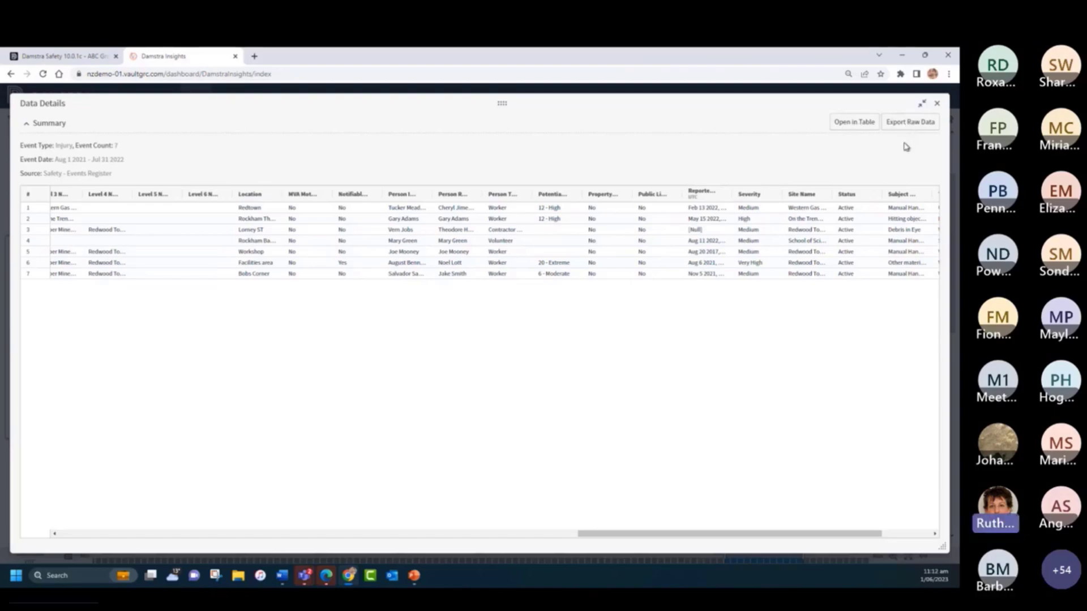
click(922, 103)
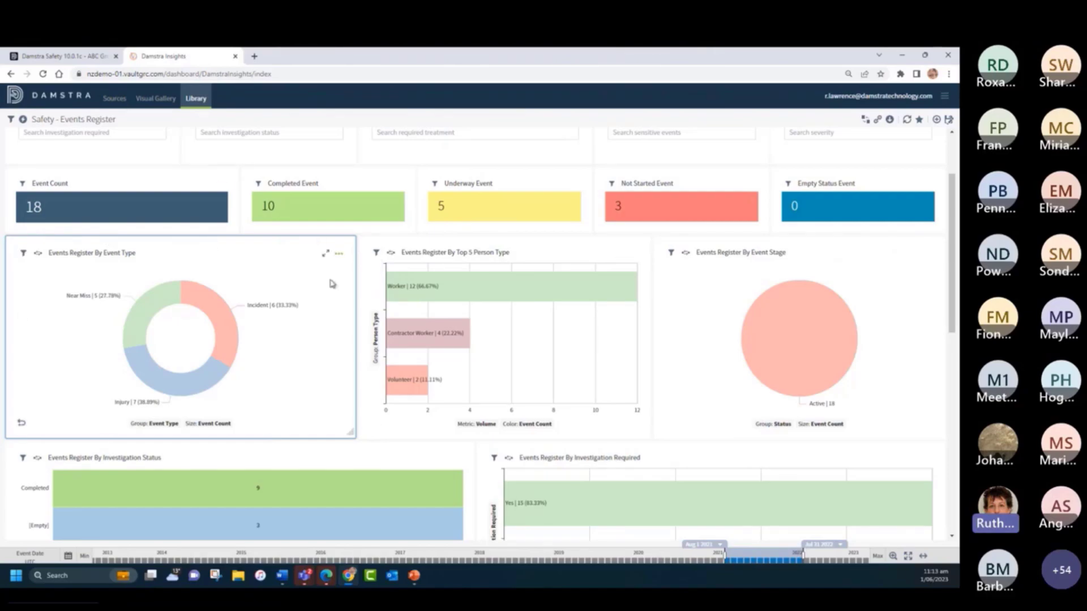
- Edit the Events Register By Event Type visual and change its style from Donut to Pie
click(338, 254)
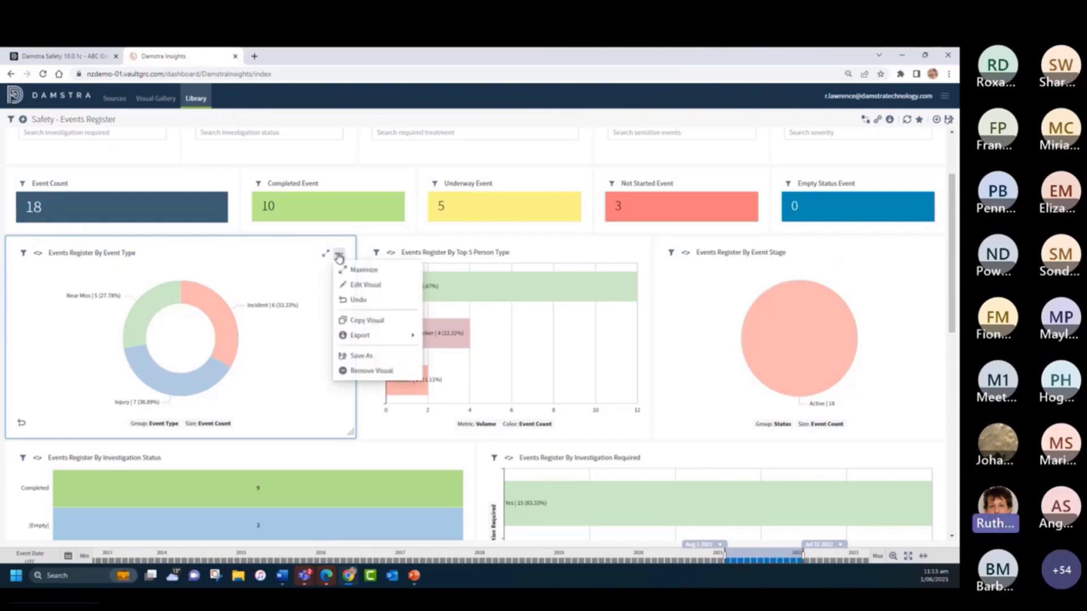
click(365, 286)
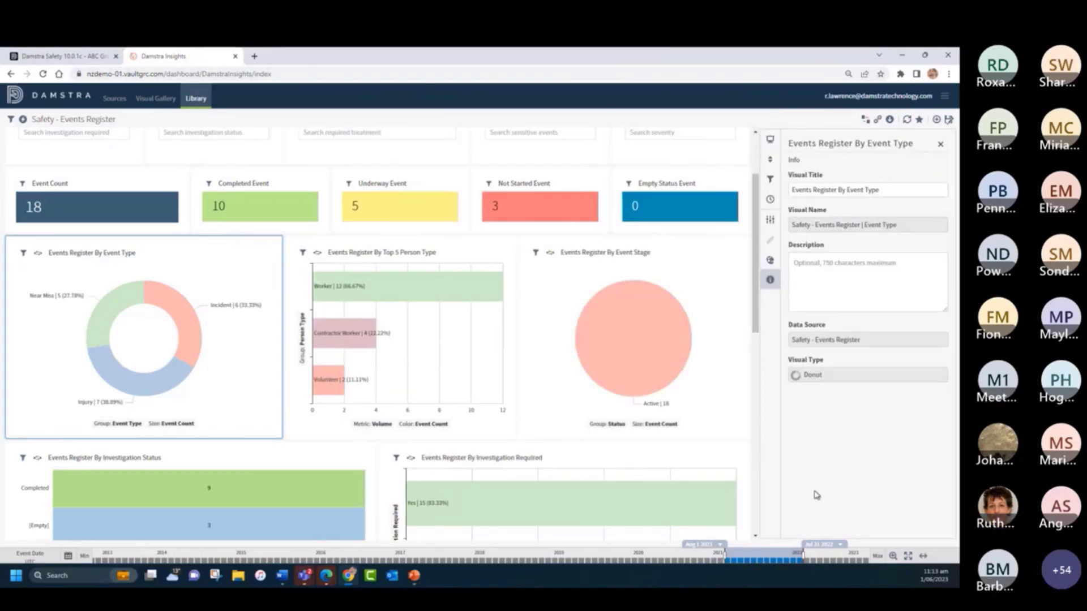
click(770, 140)
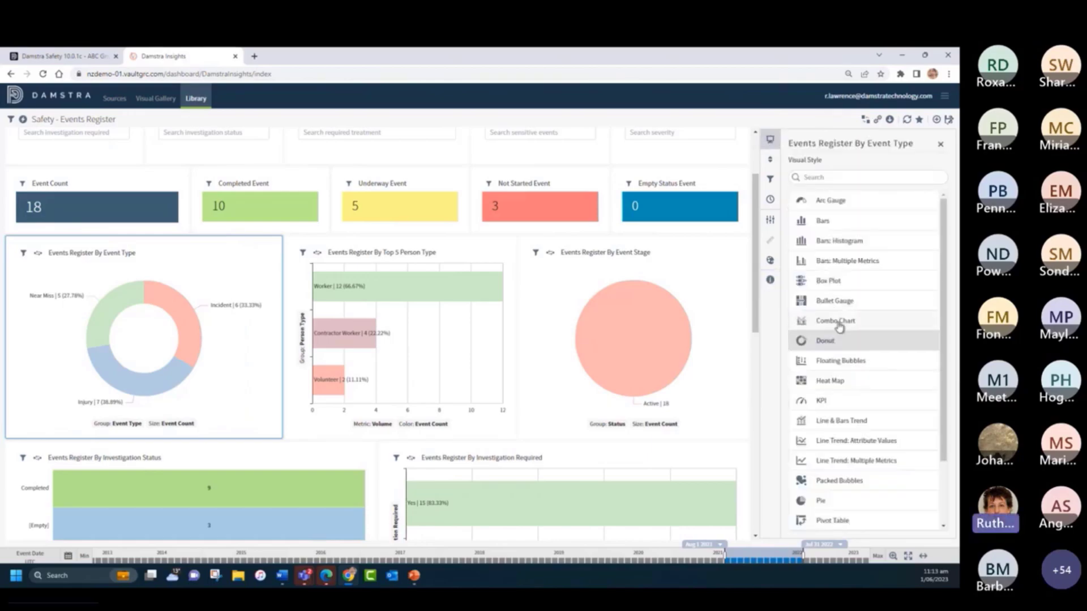
click(841, 505)
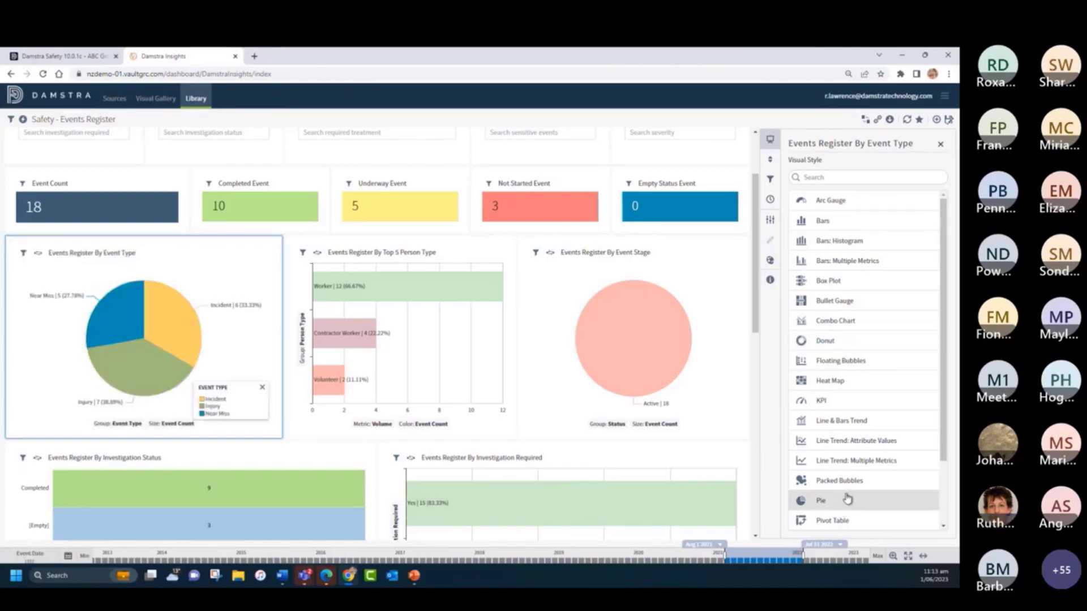
- View the visual's sort and limit settings and the Event Type filter values, cancelling without adding a filter
click(770, 162)
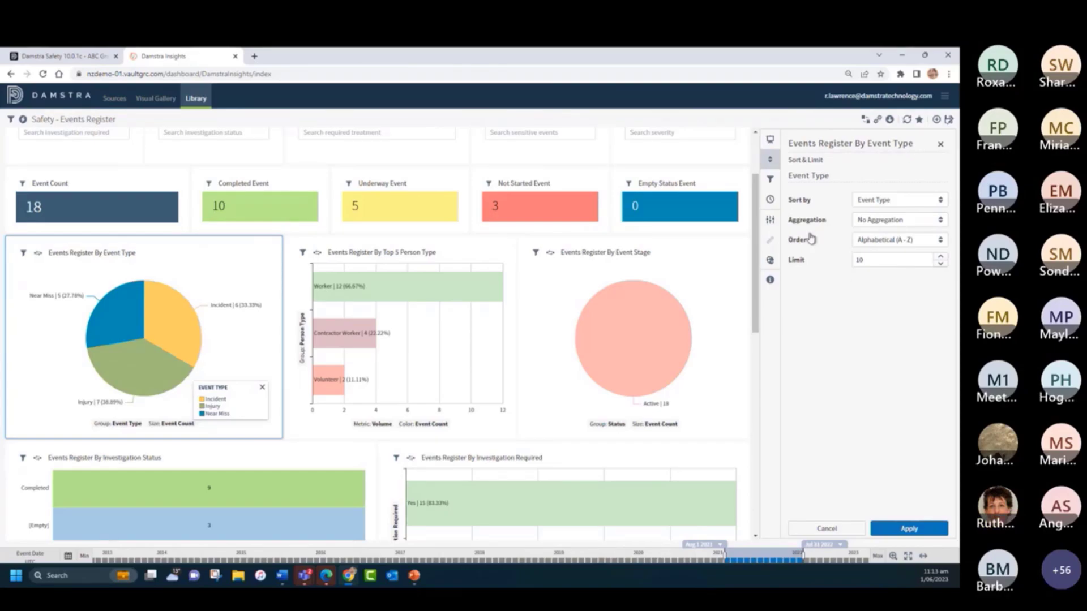
click(768, 181)
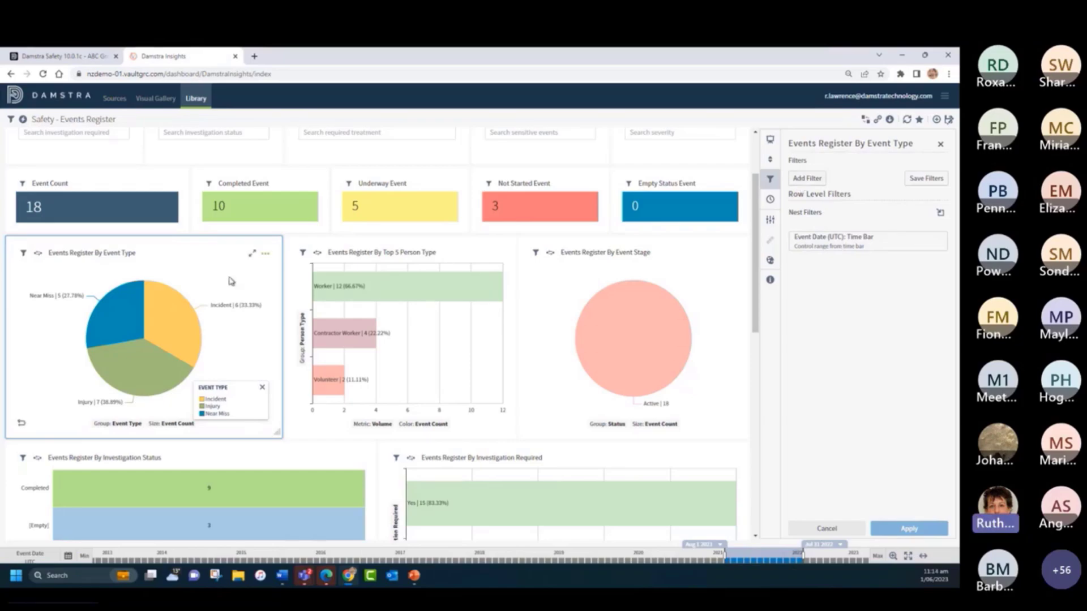
click(803, 178)
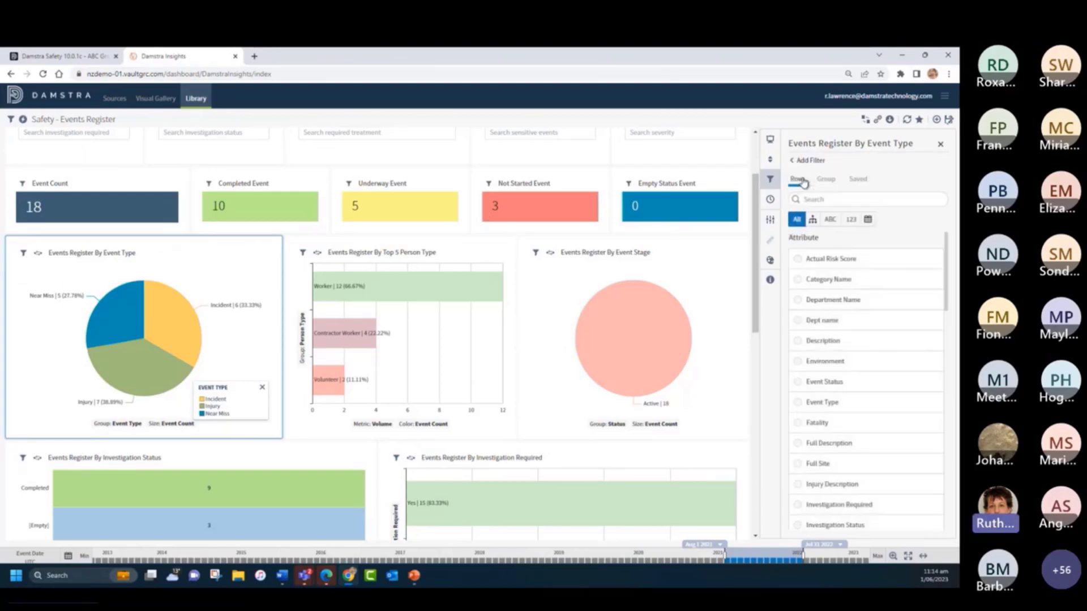
click(798, 404)
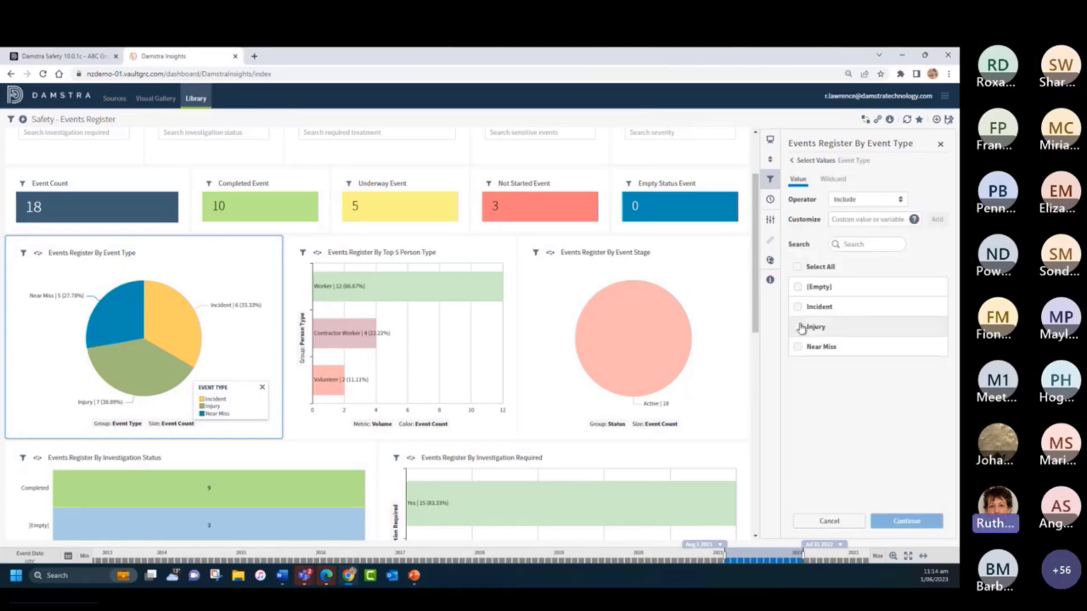
click(835, 522)
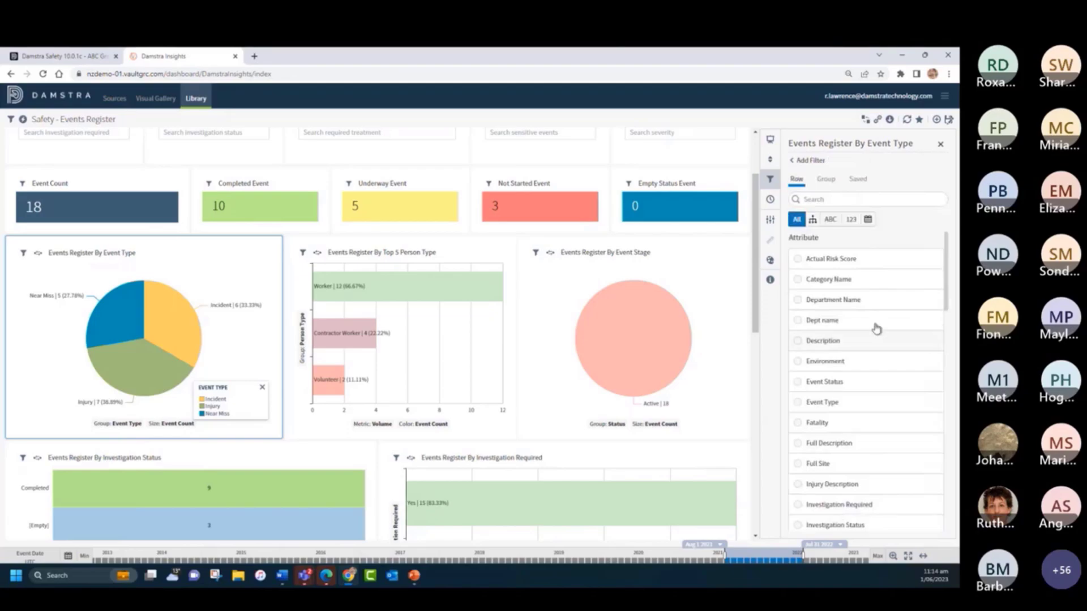
click(792, 161)
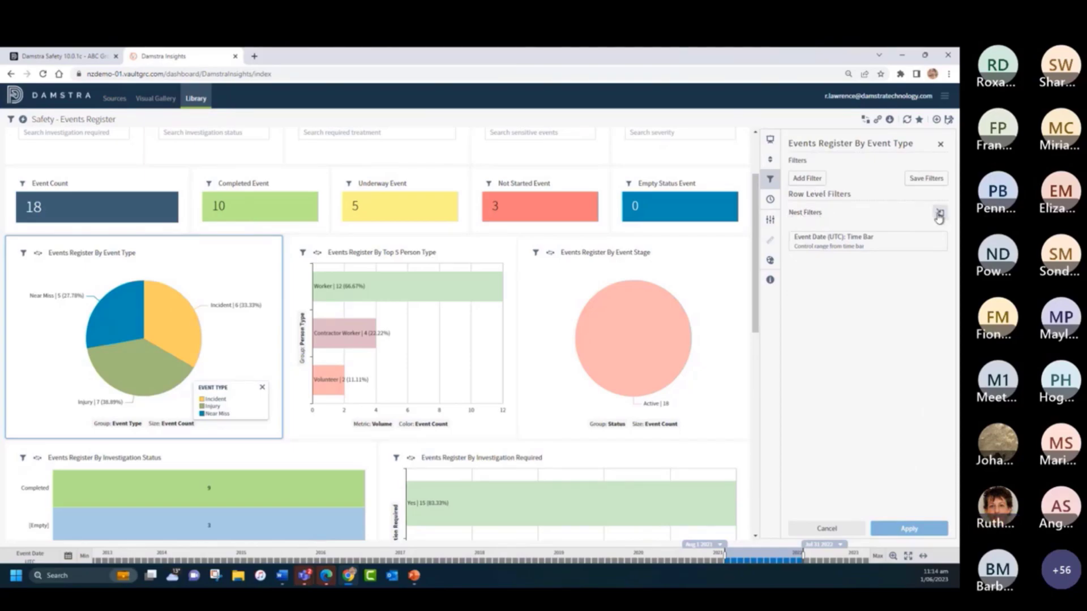
- Add a row-level filter to the Events Register By Event Type visual that includes only the Category Name Laceration
click(808, 179)
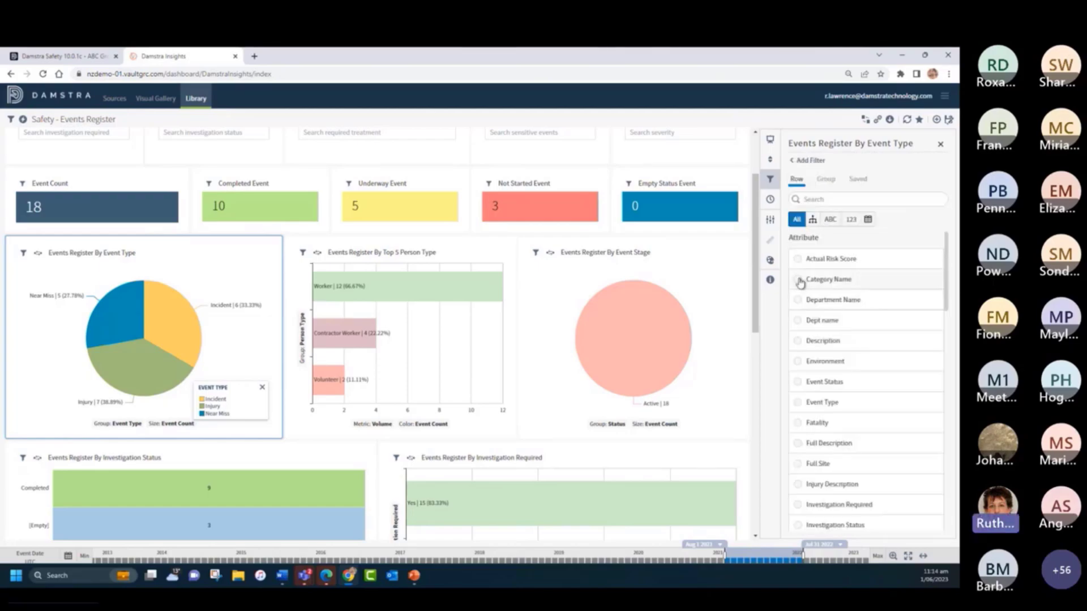
click(801, 281)
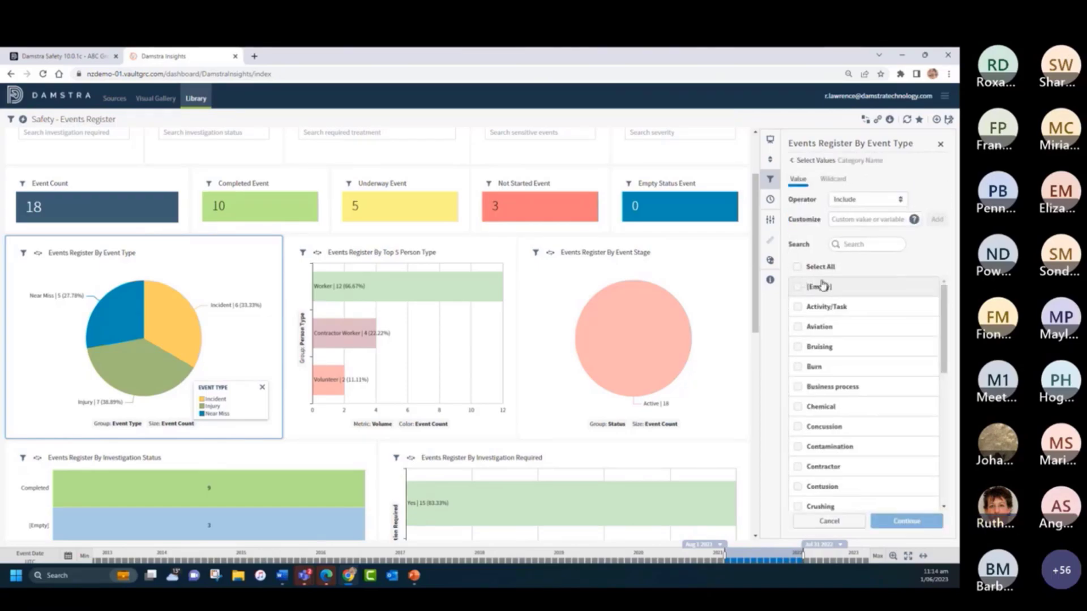
scroll(854, 413, down, 5)
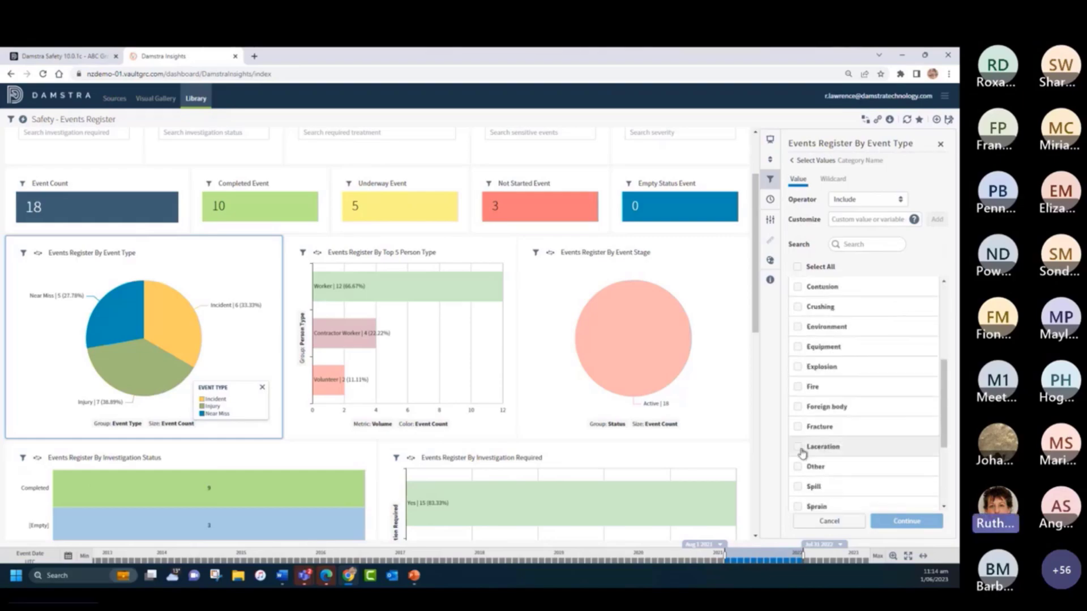
click(799, 447)
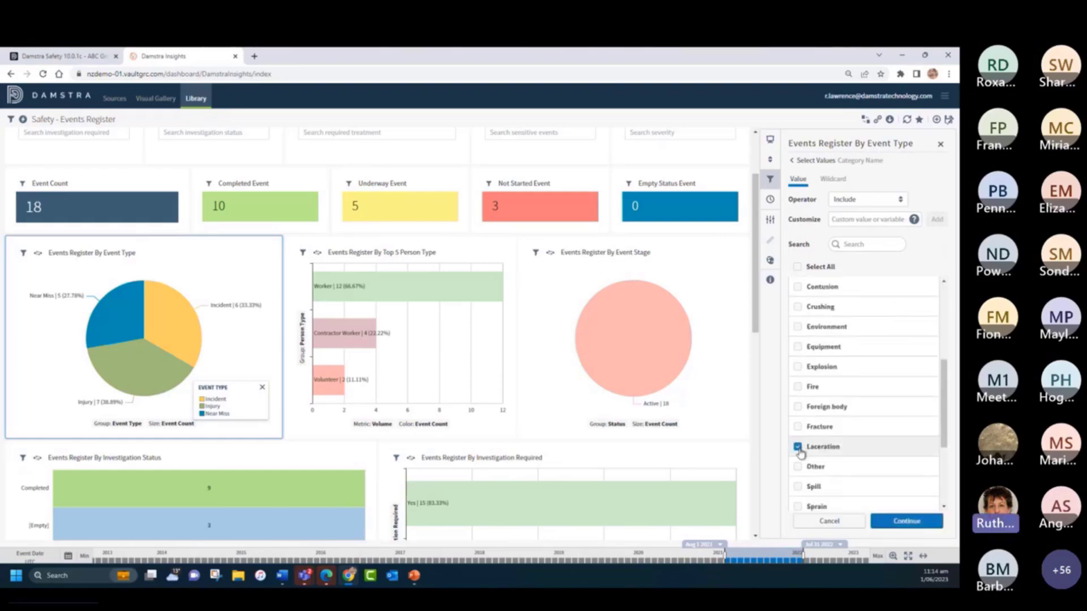
click(908, 521)
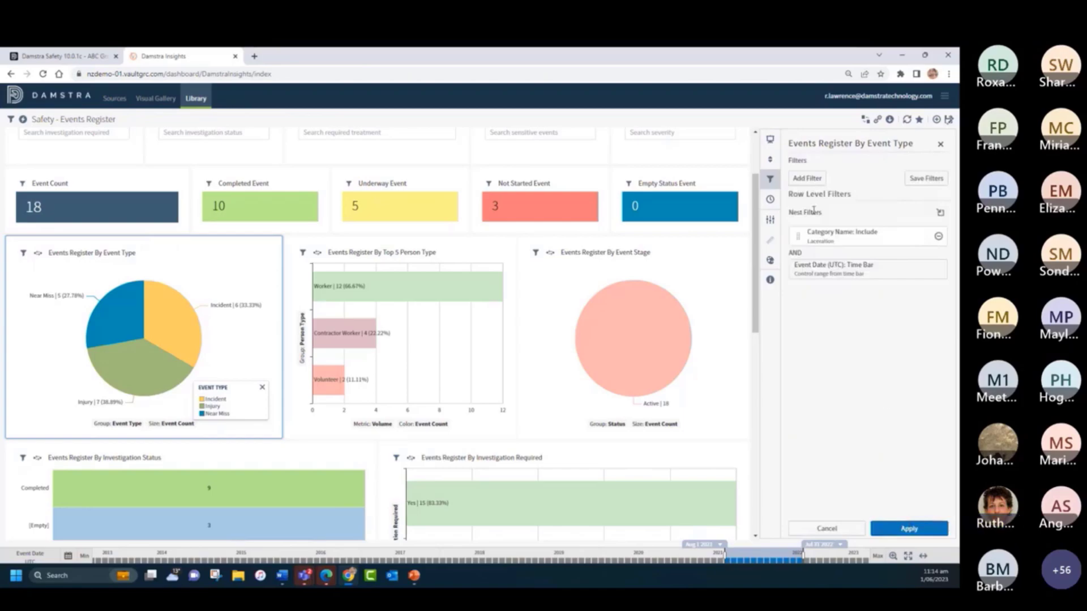
- Add a row-level filter on Subject Name that includes Cut to Finger, Cut to Hand and Small cut to finger
click(806, 178)
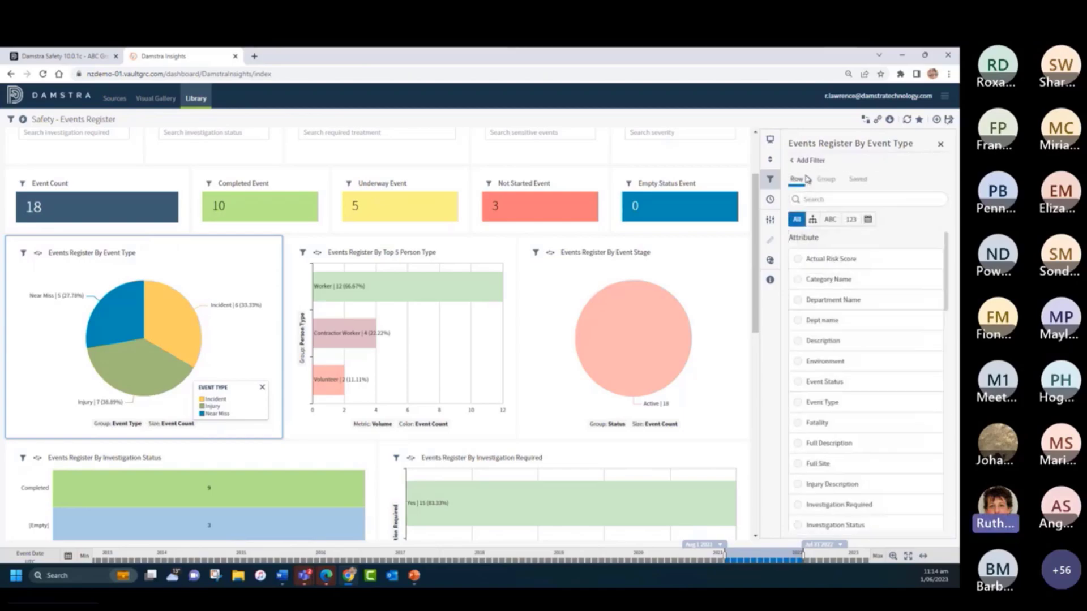
scroll(868, 332, down, 7)
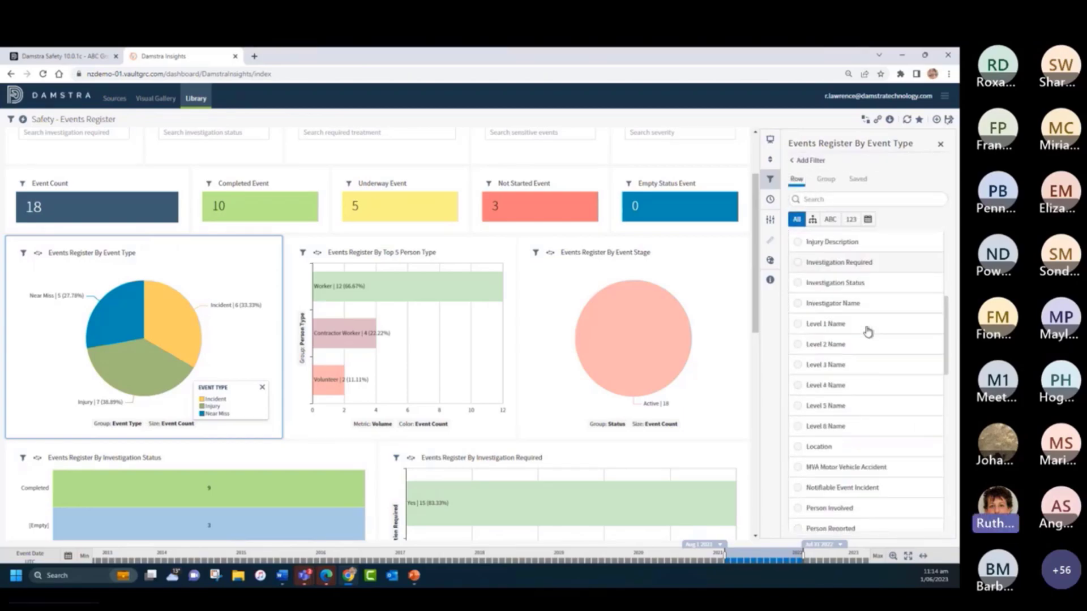
scroll(868, 332, down, 1)
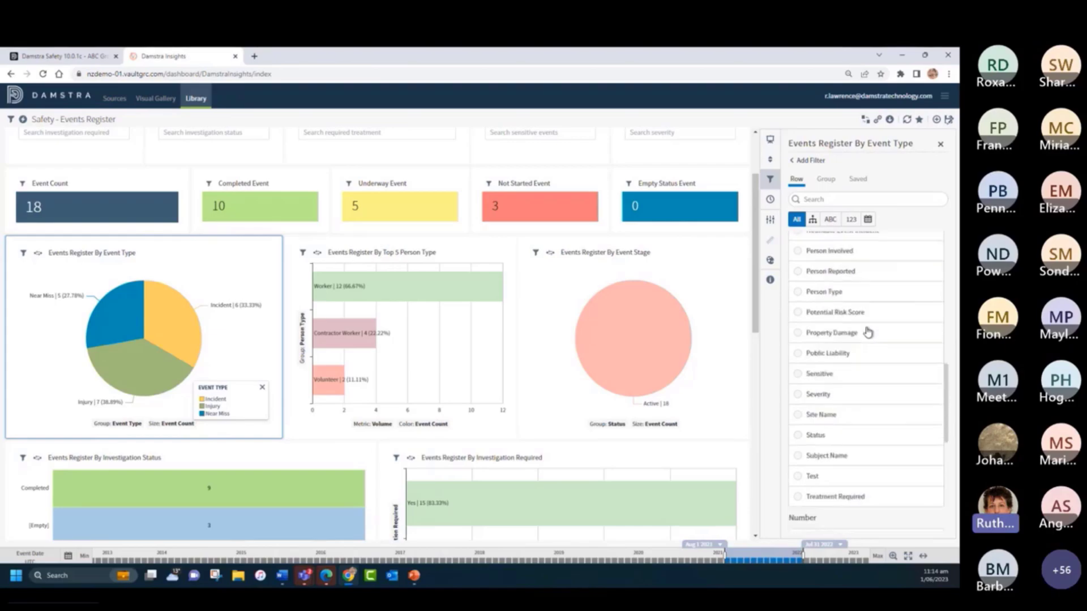
click(798, 461)
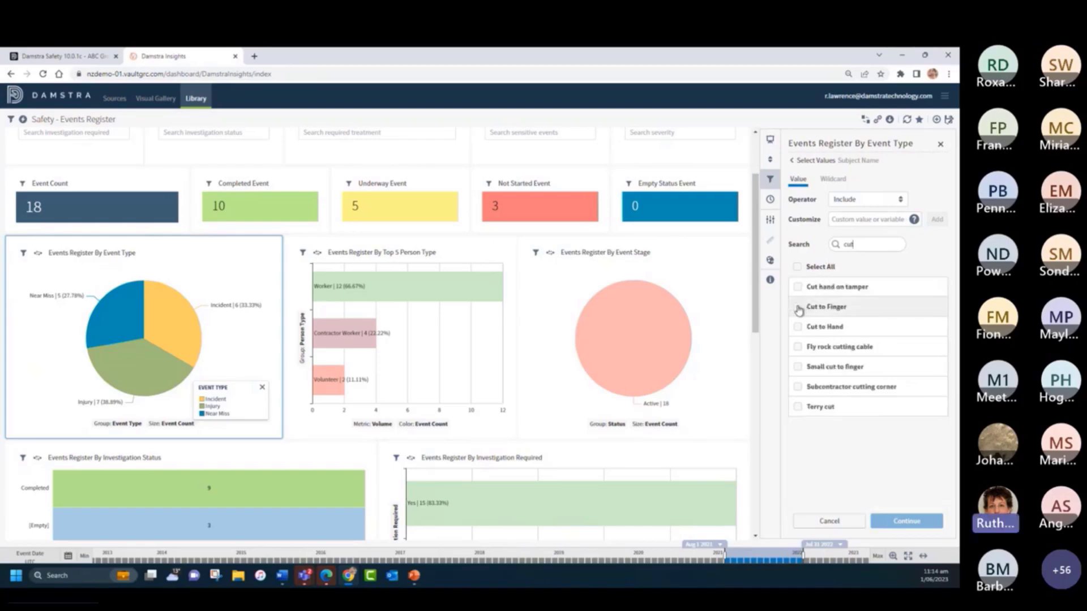
click(799, 309)
click(797, 327)
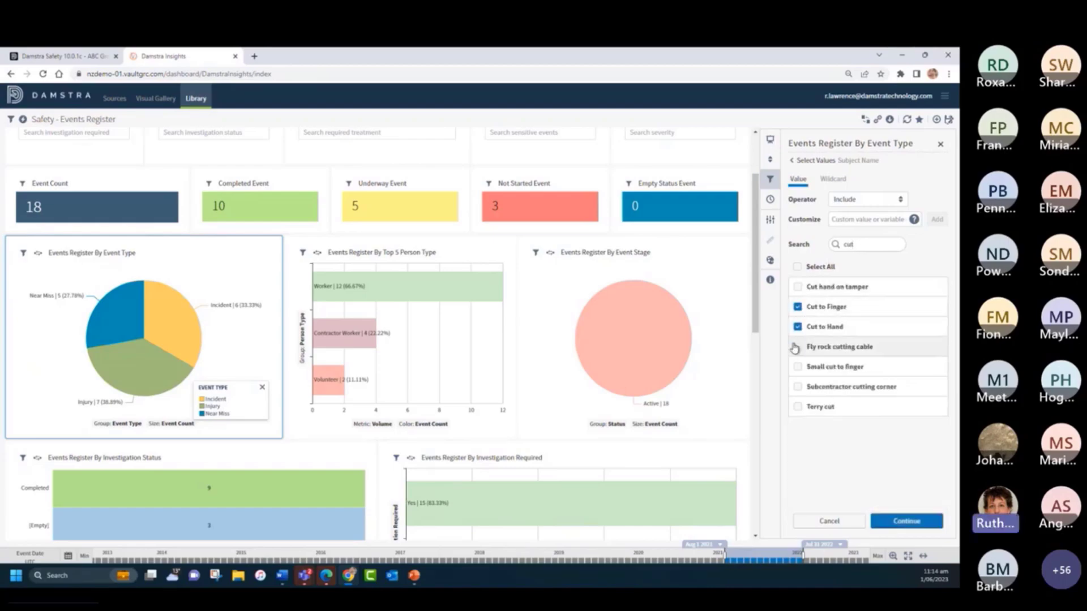
click(908, 521)
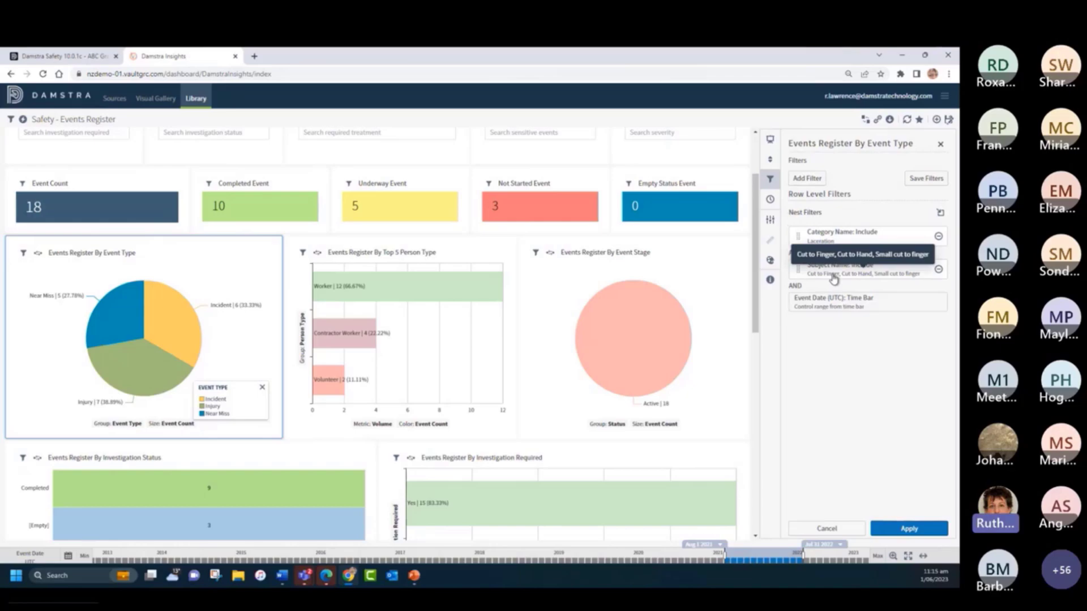
- Nest the Category Name and Subject Name filters in an OR group and apply them to the Events Register By Event Type visual
click(940, 214)
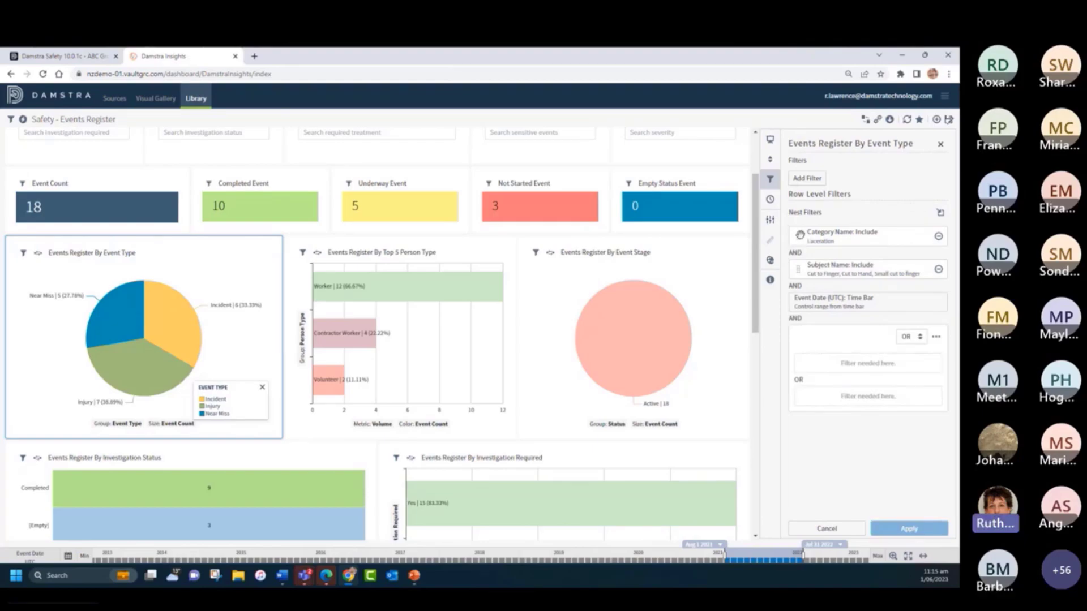
drag(800, 235, 810, 371)
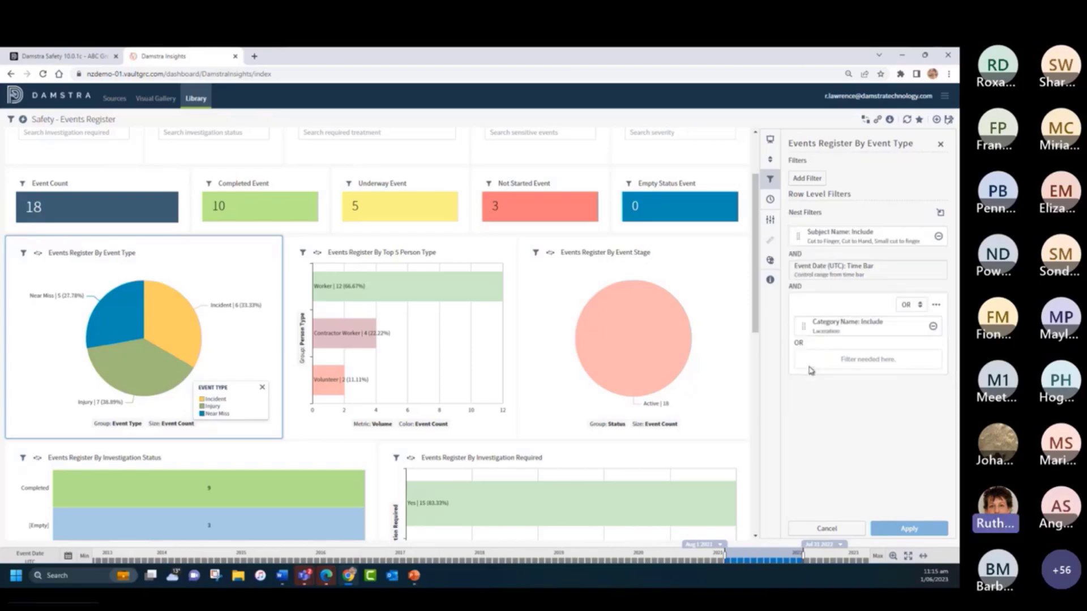
drag(796, 235, 802, 371)
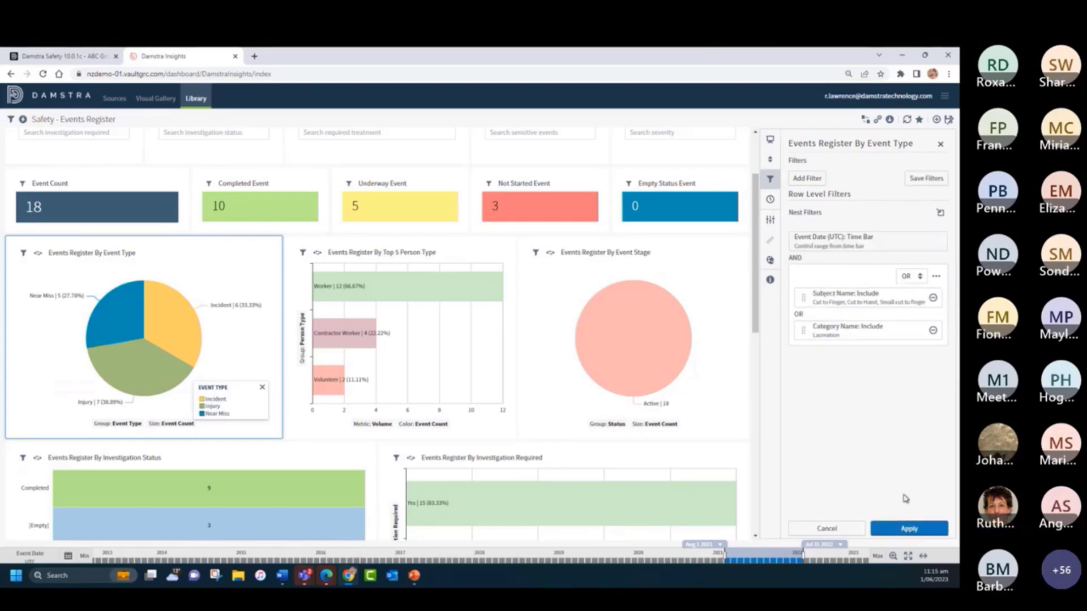
click(908, 529)
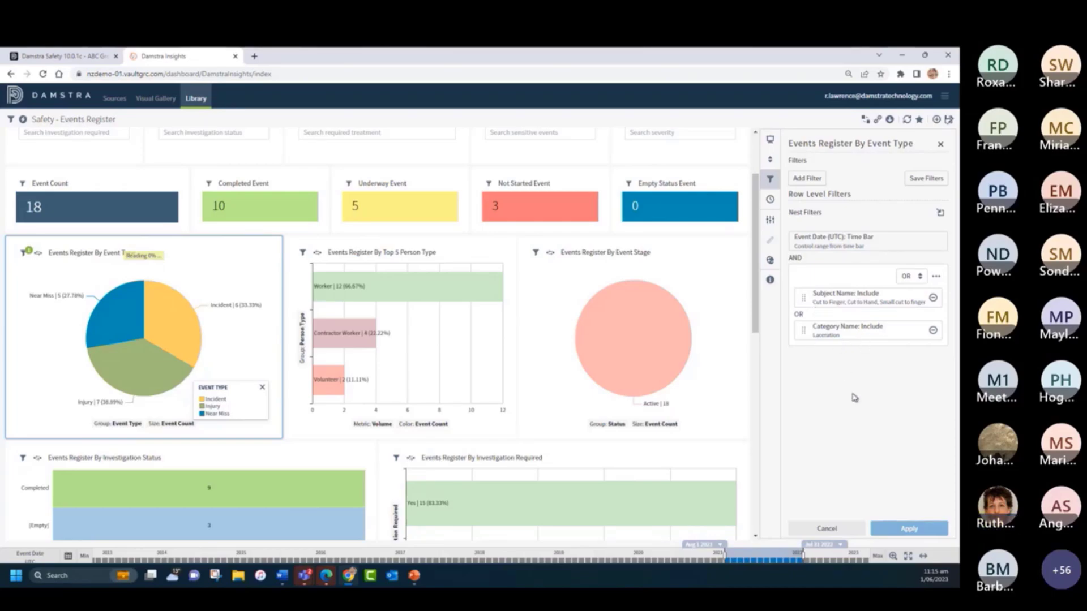
- Delete the OR nest, remove the Subject Name and Category Name filters, and apply the change to the visual
click(937, 279)
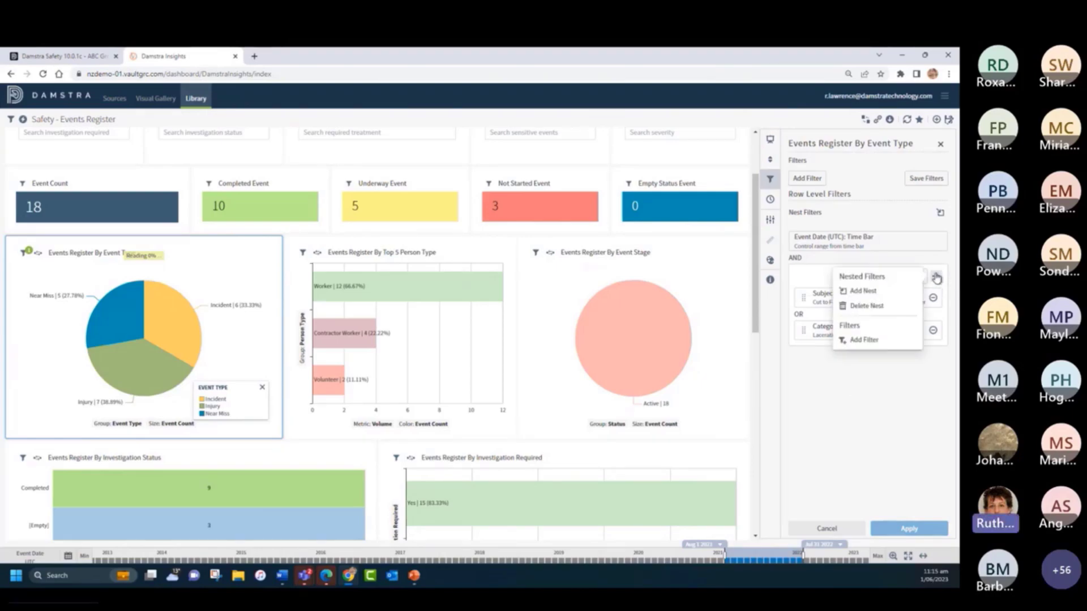
click(865, 307)
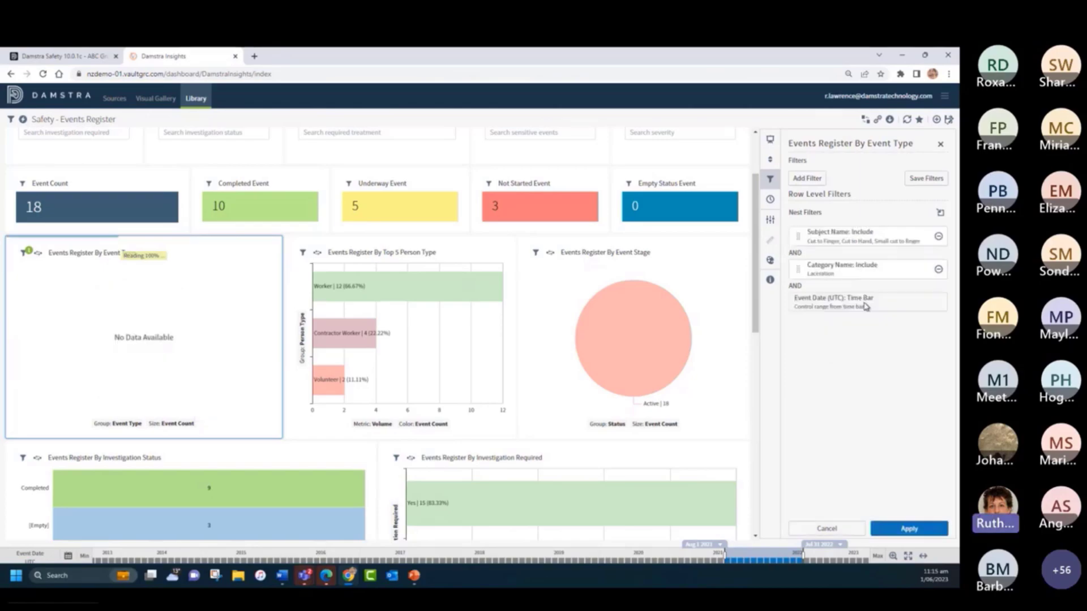
click(938, 238)
click(938, 238)
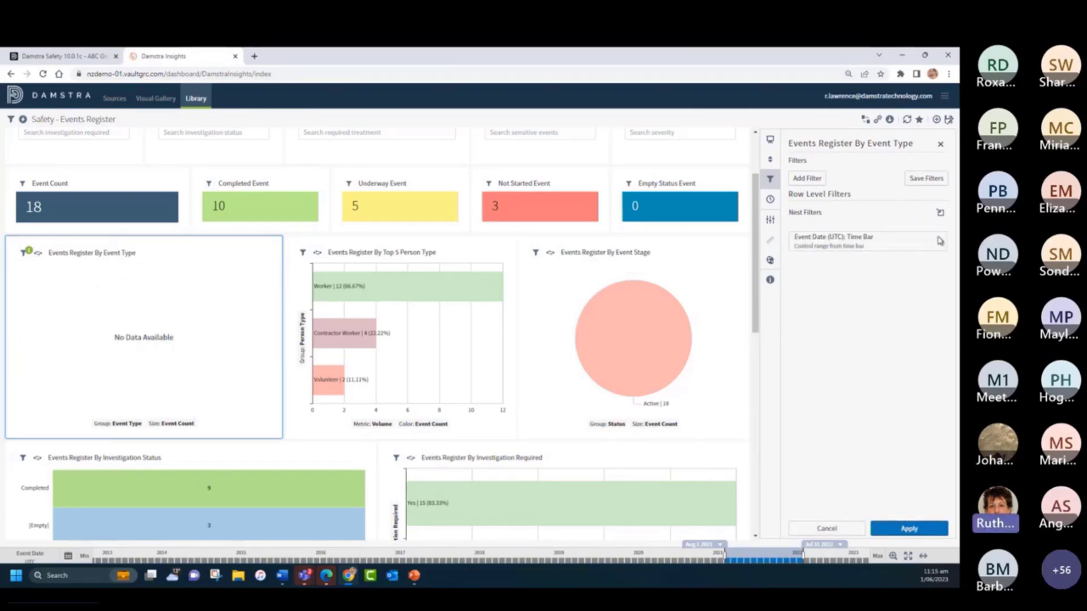
click(910, 529)
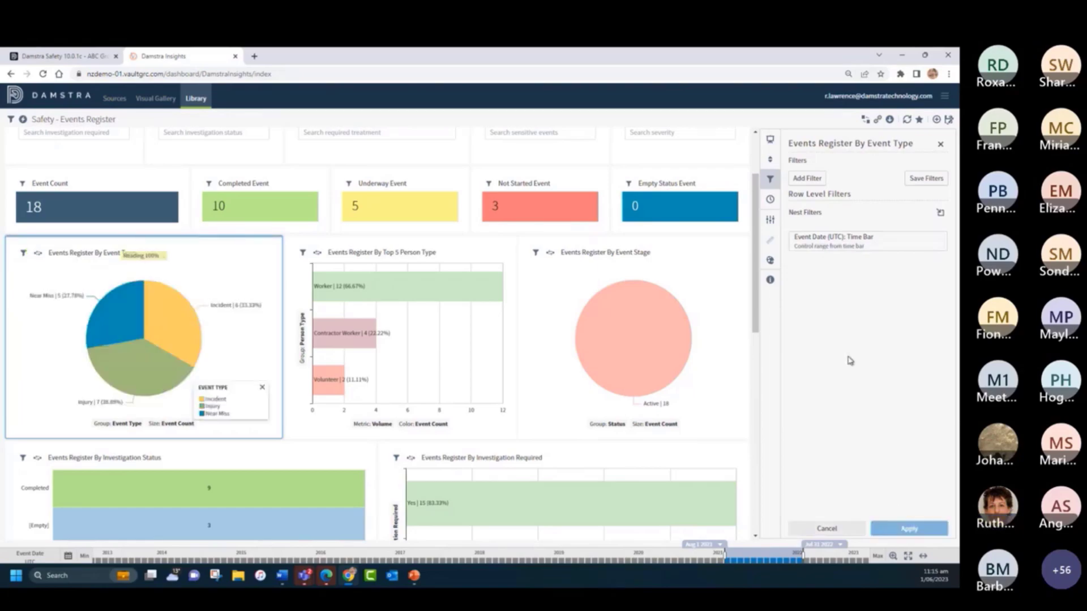
- Turn off Relative Values in the pie chart's label settings, switching Absolute Values and Show Labels off and back on
click(770, 226)
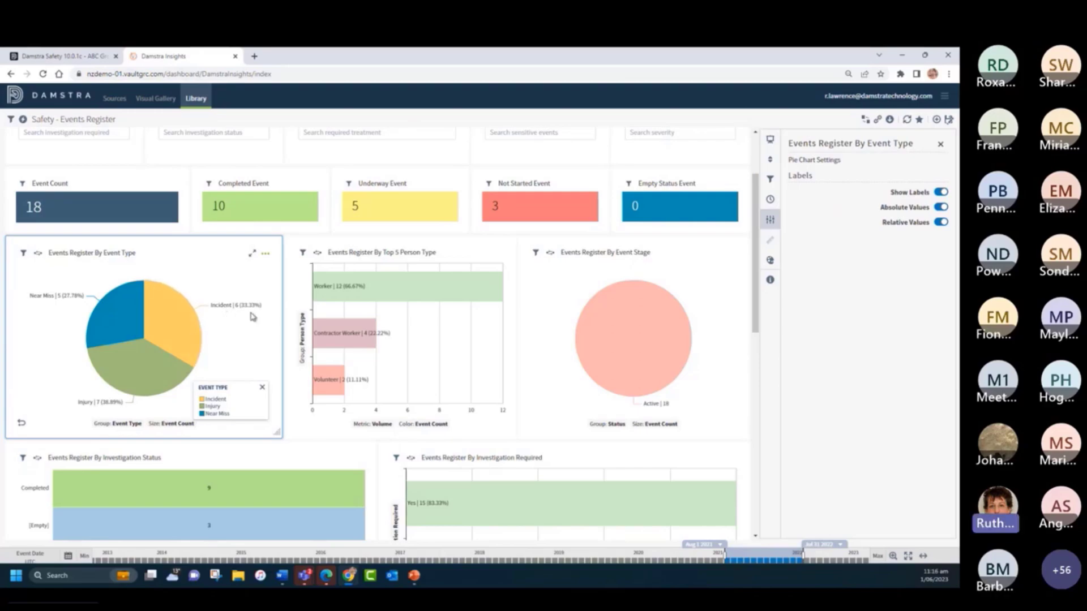
click(941, 222)
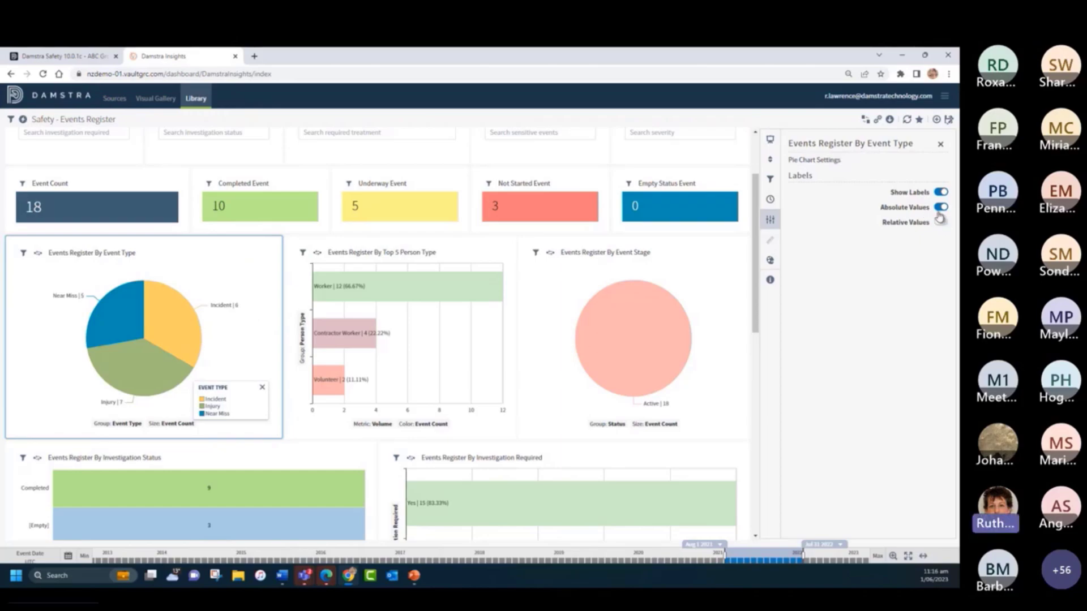
click(940, 207)
click(940, 192)
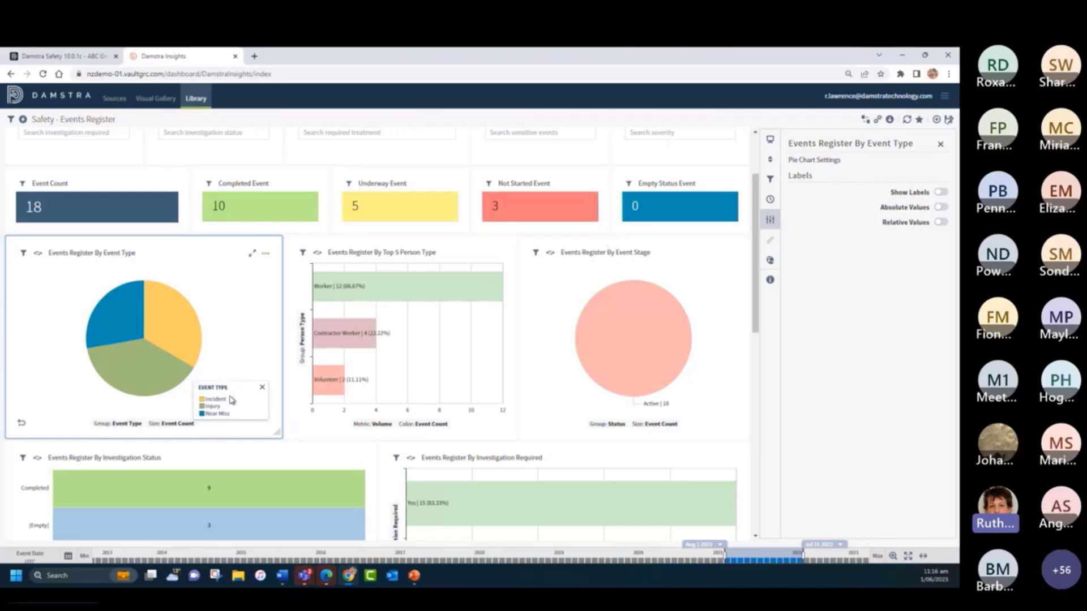
click(939, 192)
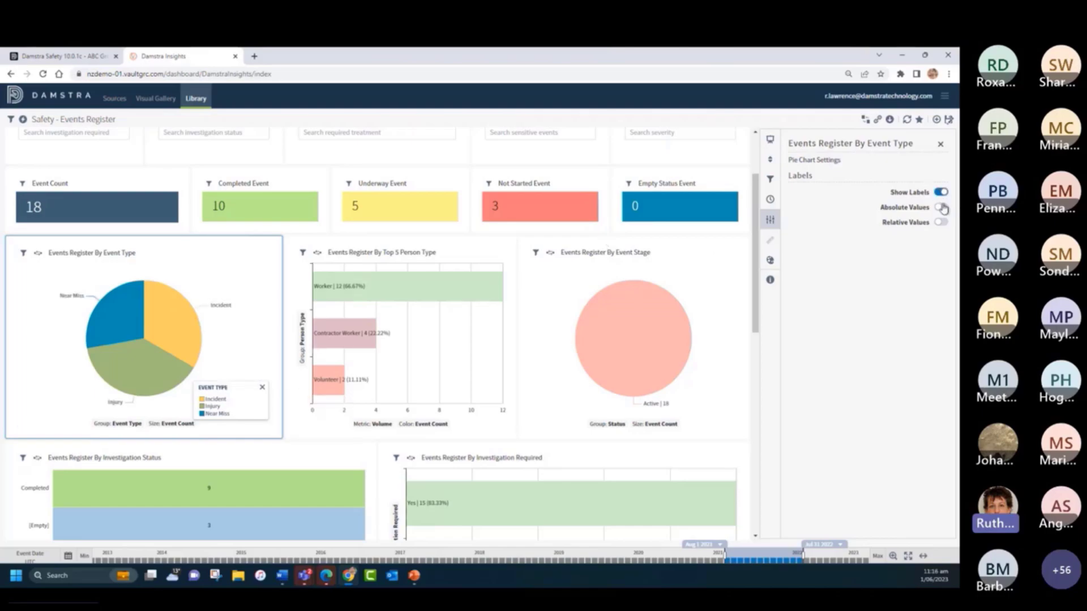
click(941, 207)
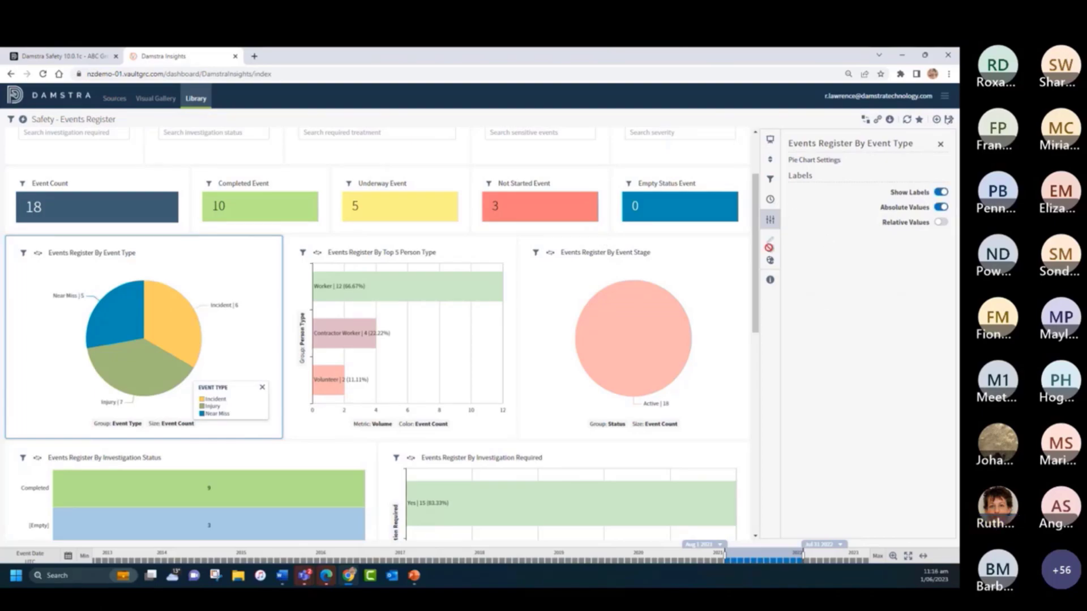
- Hide the Event Type legend on the pie chart, showing it again briefly before leaving it off
click(770, 262)
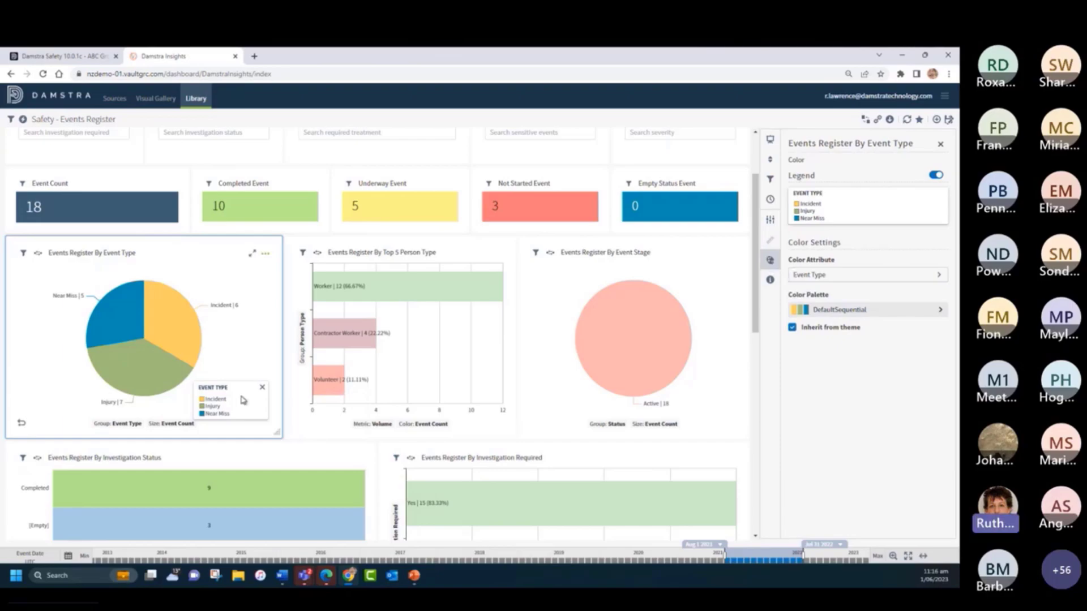
click(262, 388)
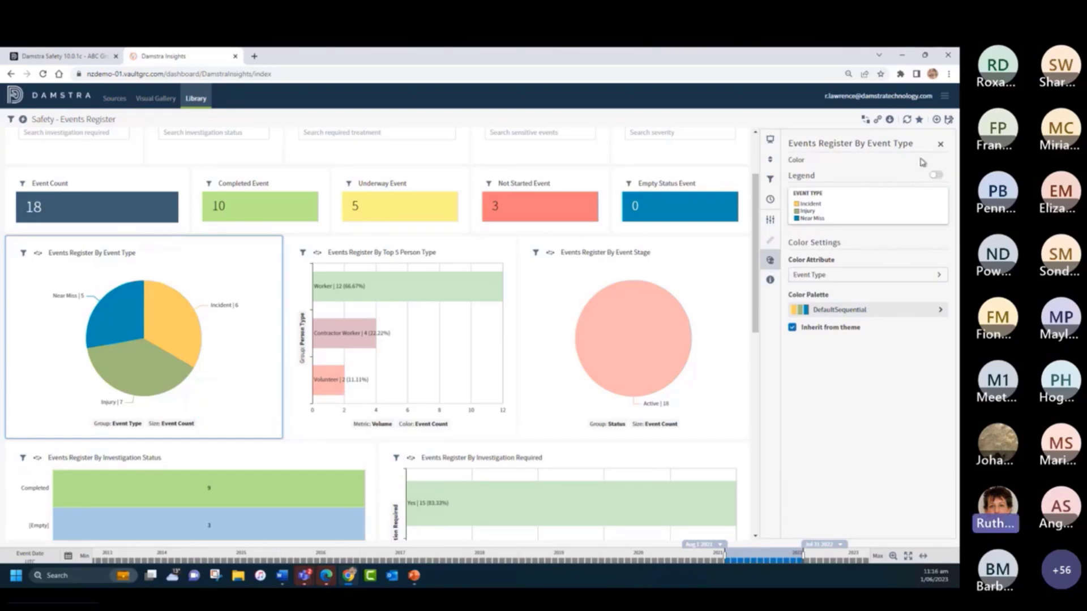
click(935, 175)
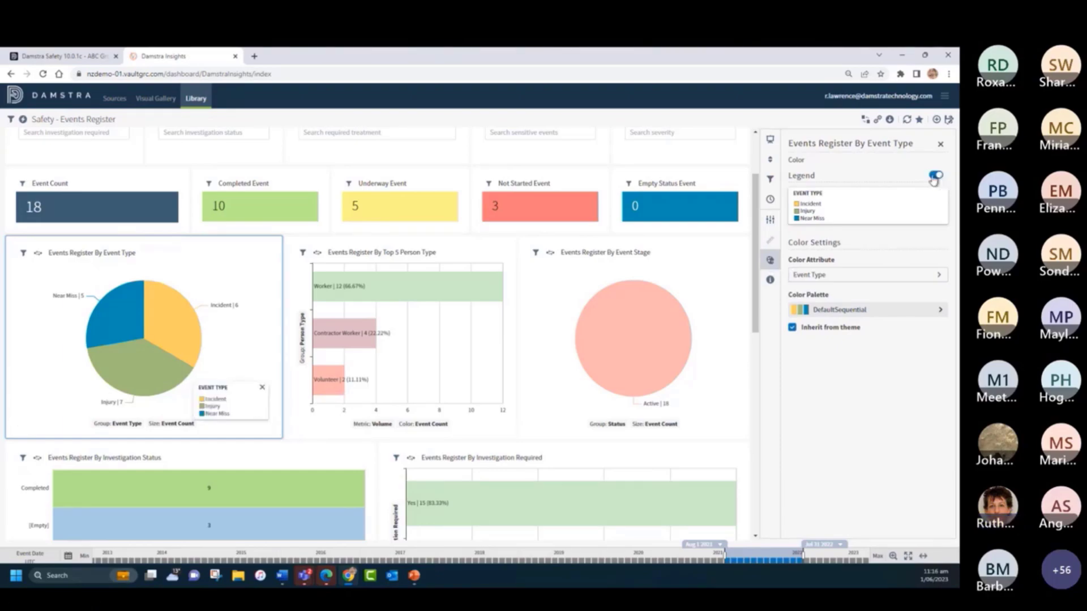
click(935, 175)
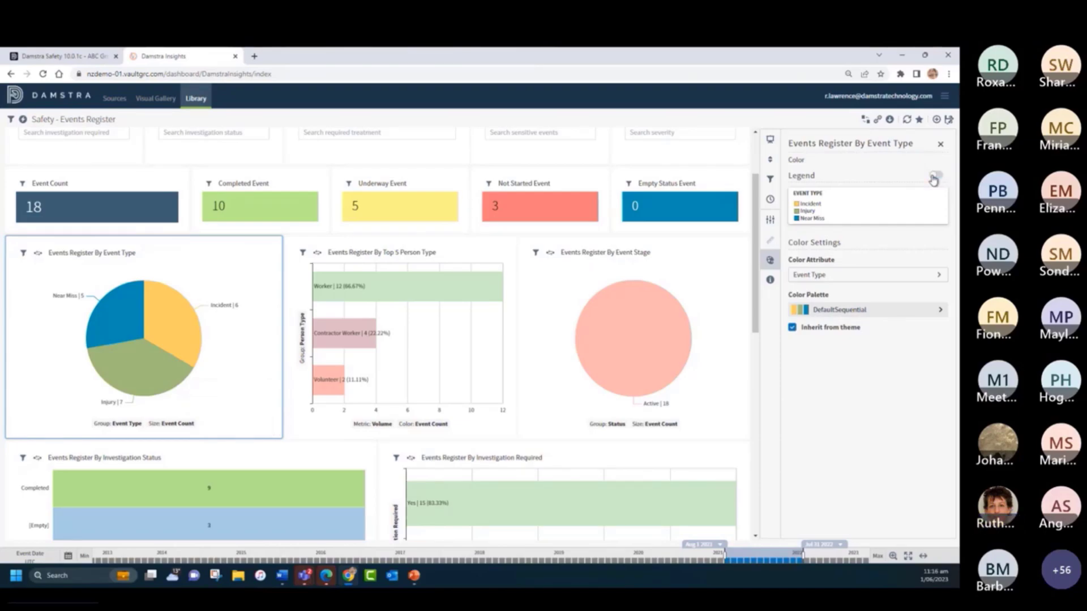
- Apply the pink-to-magenta color palette to the Events Register By Event Type pie chart and close the visual's settings
click(792, 328)
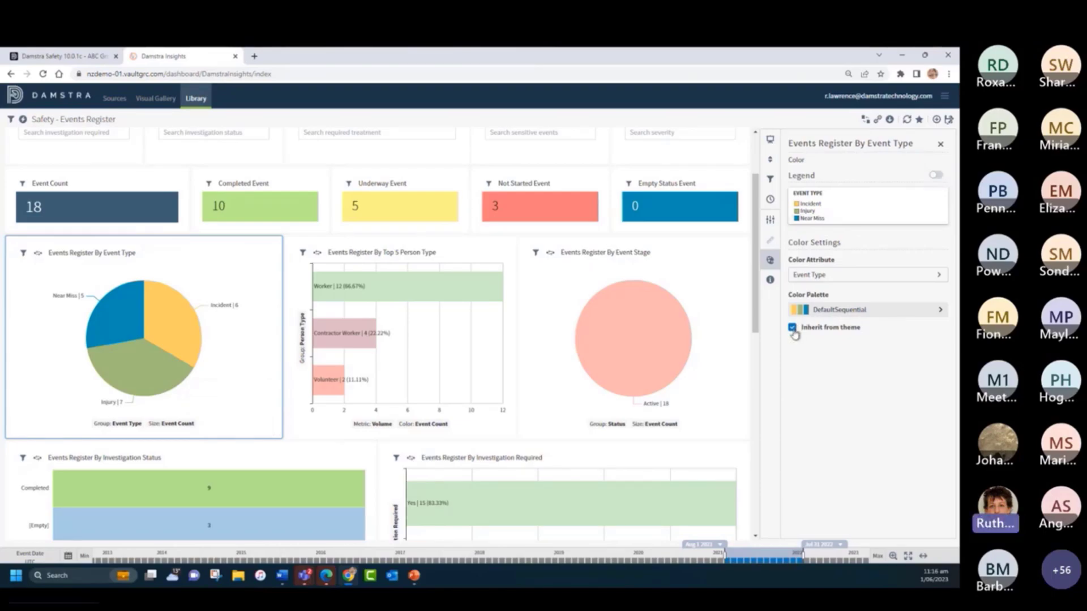
click(824, 311)
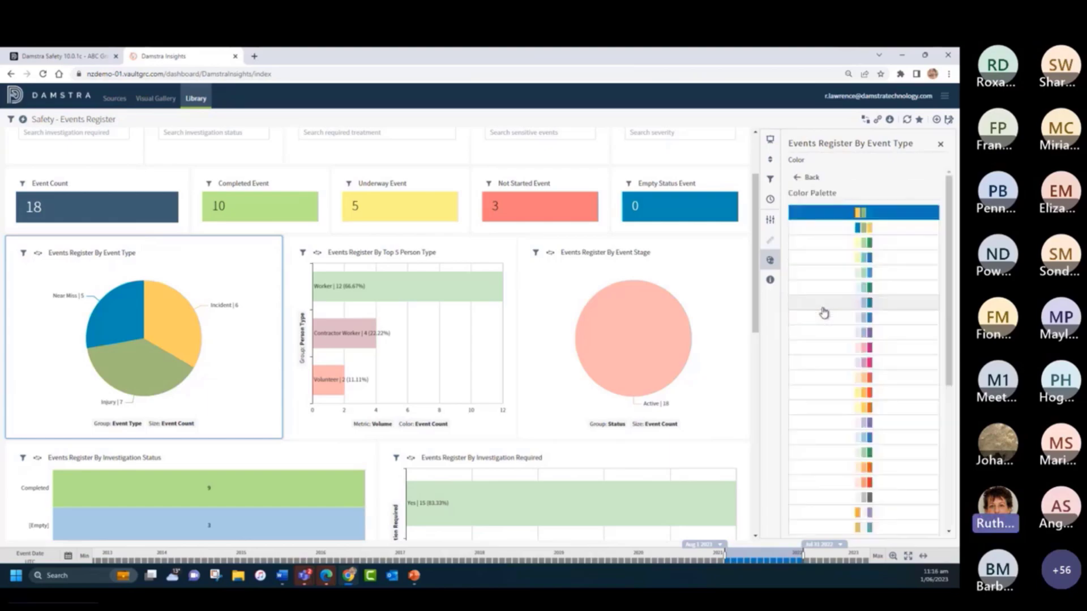
click(827, 347)
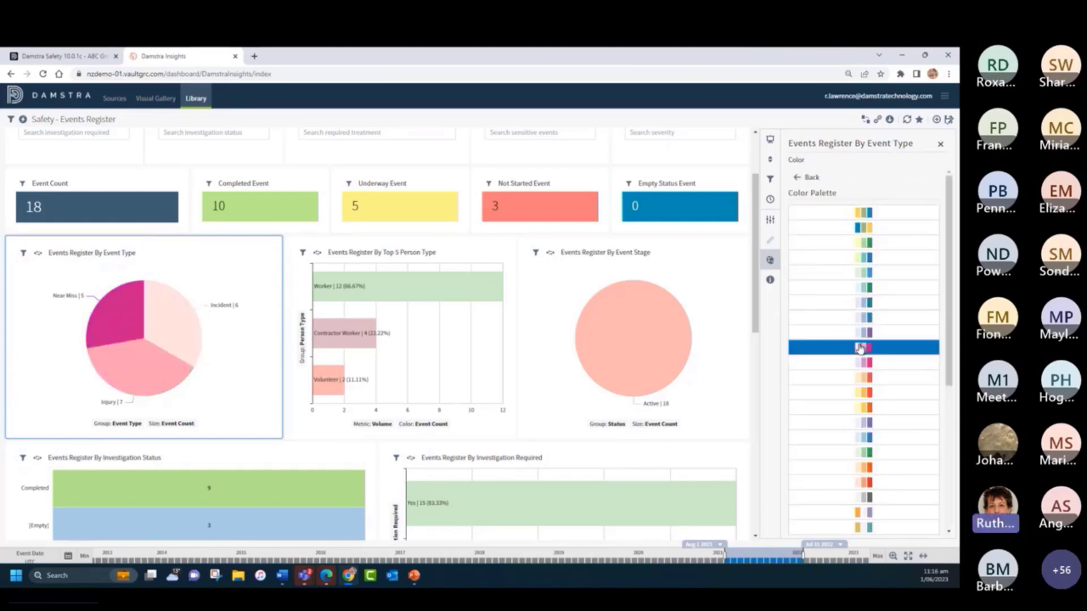
click(941, 146)
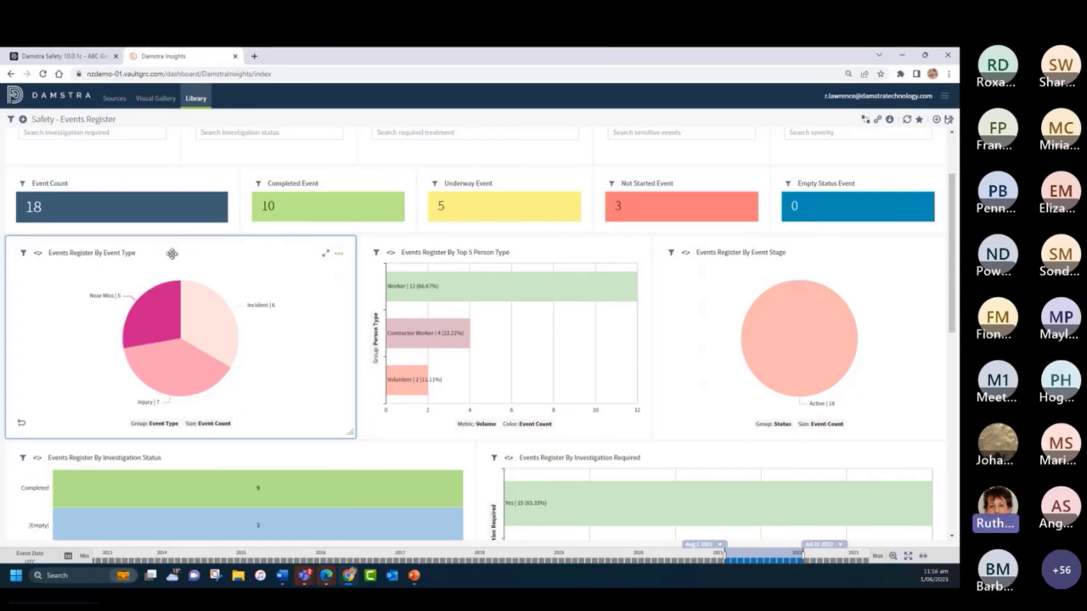
- Narrow the Events Register By Event Type visual to about two thirds of its width and make a copy of it
drag(350, 434, 261, 441)
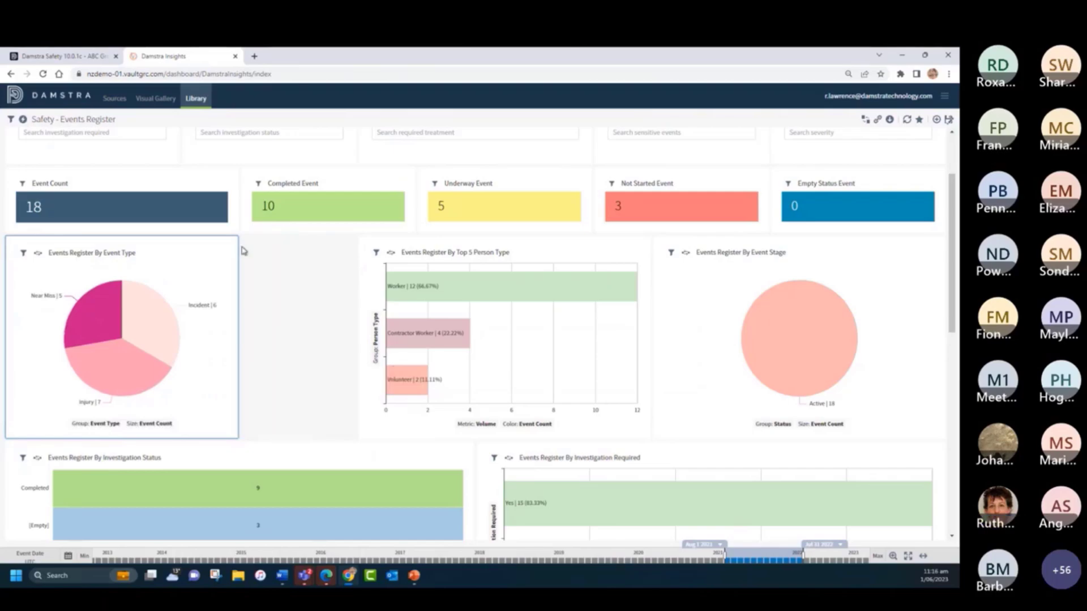
click(224, 253)
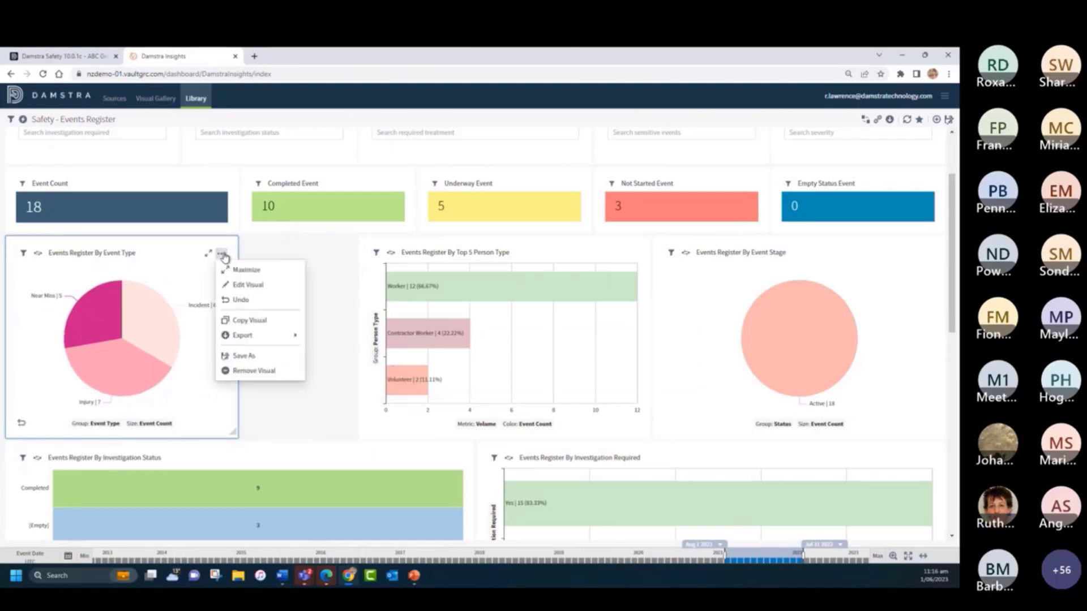
click(254, 321)
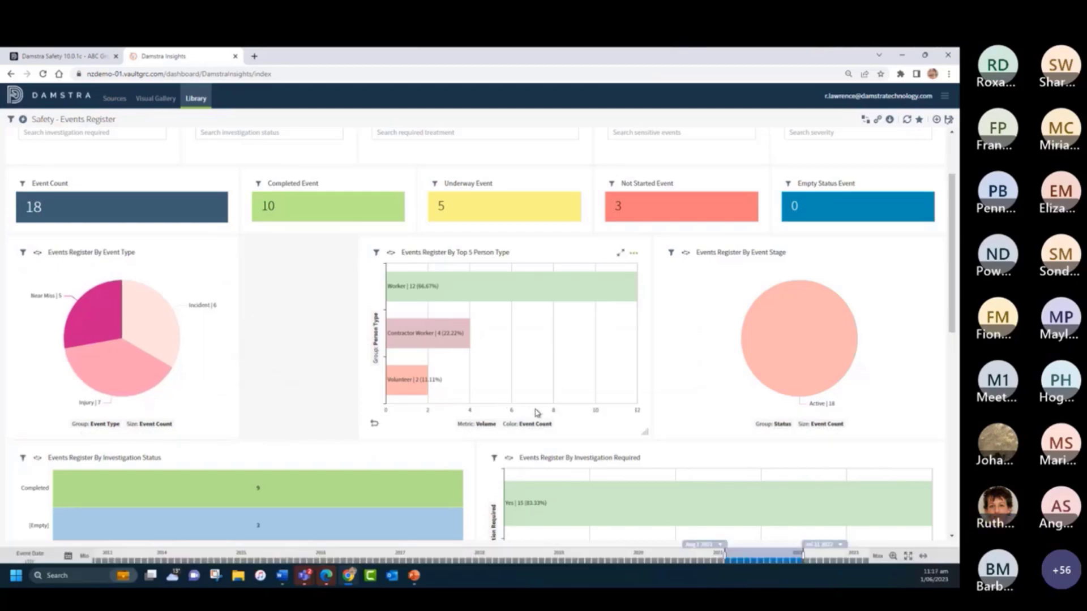
- Shrink the copied pie chart to about the original's size and place it directly beside the original Events Register By Event Type visual
scroll(537, 412, down, 10)
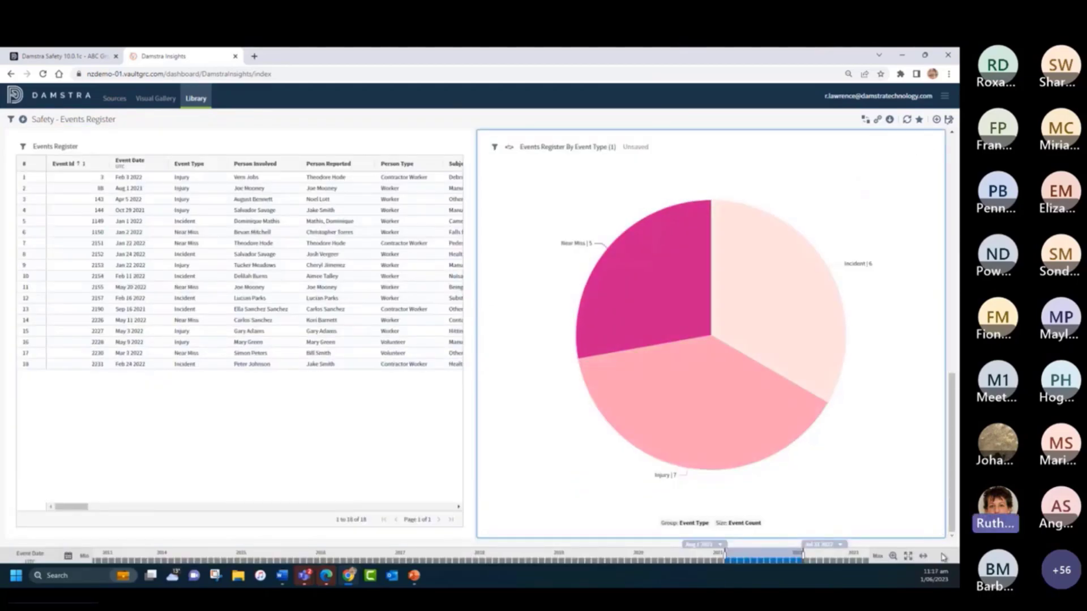
drag(938, 532, 698, 342)
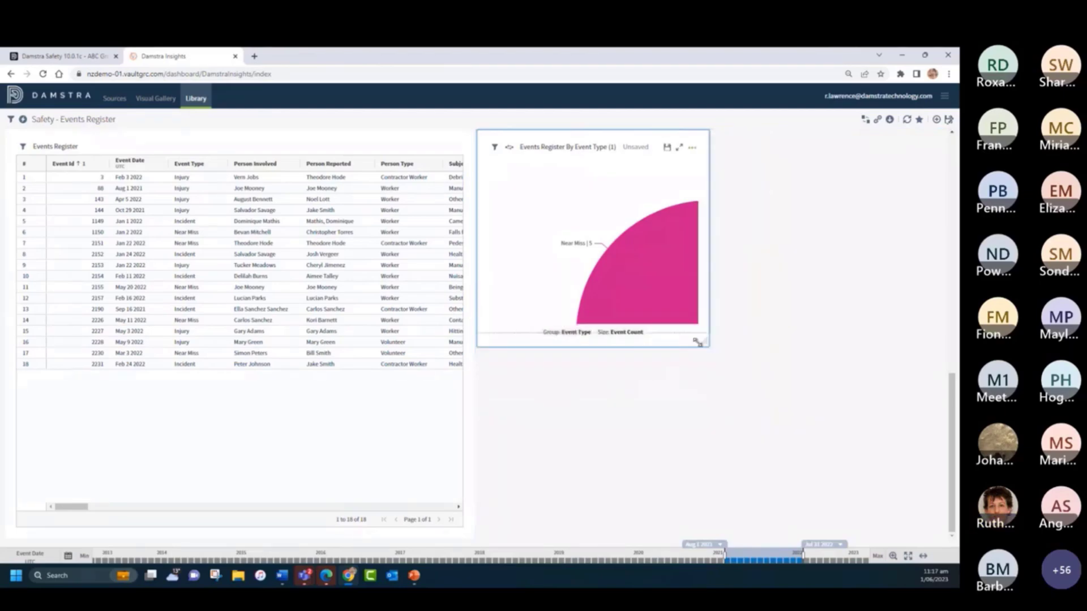
scroll(744, 403, up, 5)
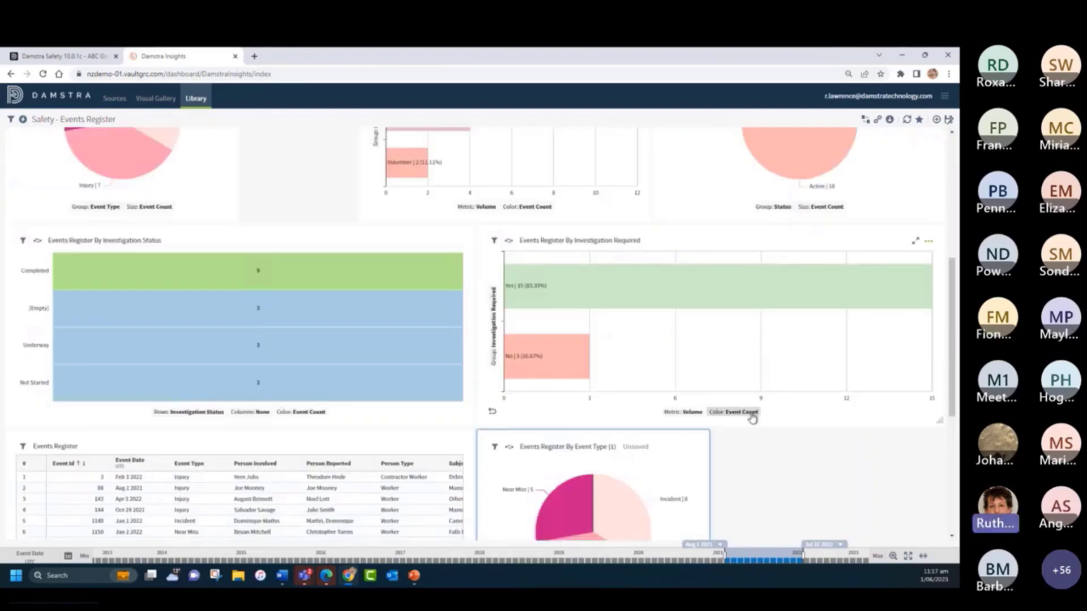
drag(650, 445, 416, 346)
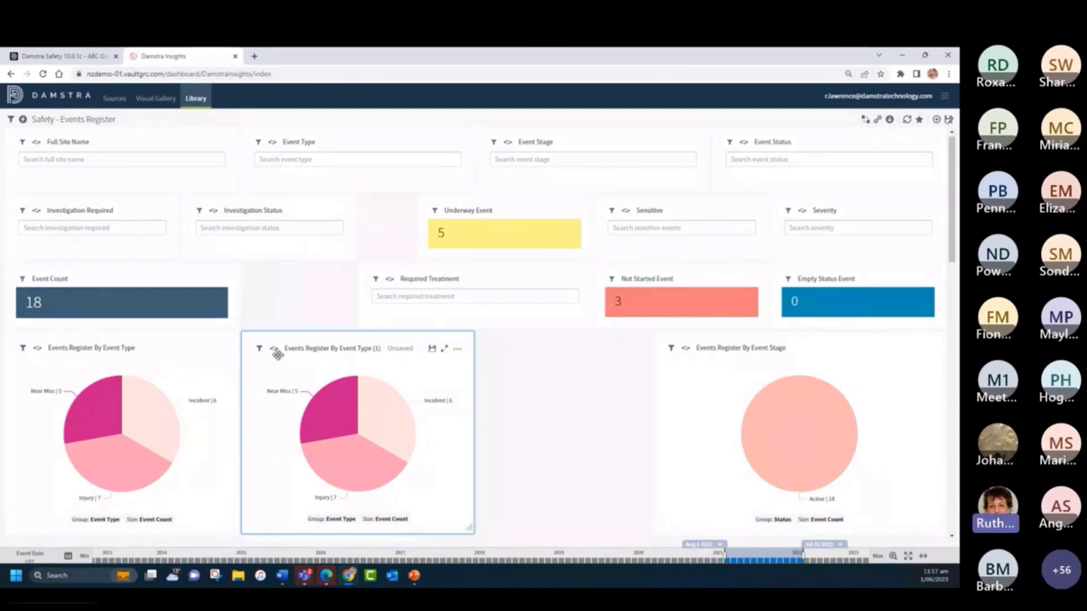
- Group the copied pie chart, Events Register By Event Type (1), by Treatment Required
click(331, 521)
scroll(351, 374, down, 5)
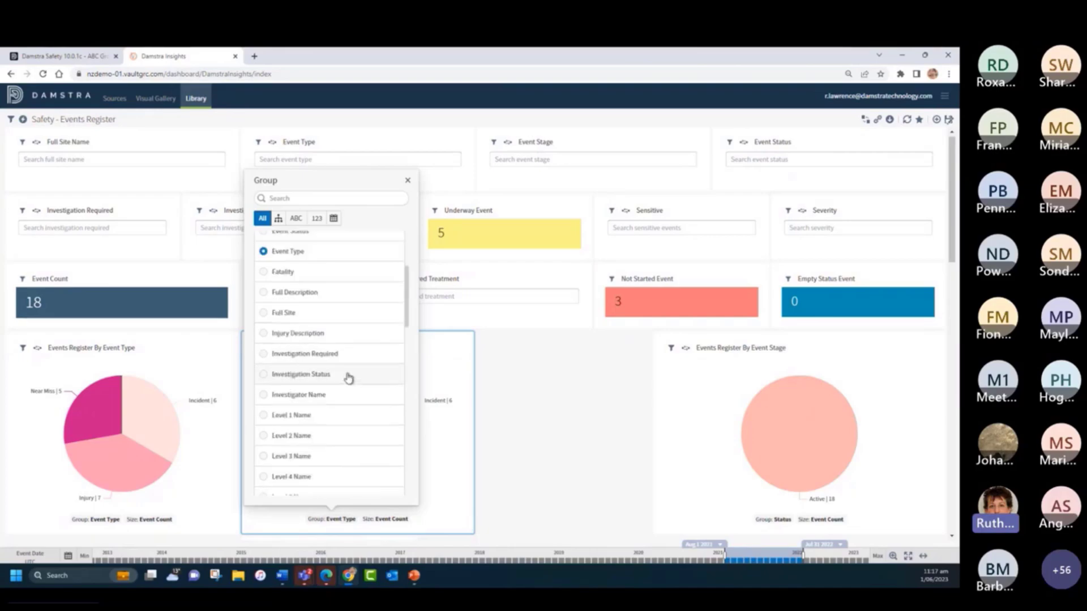
scroll(348, 381, down, 6)
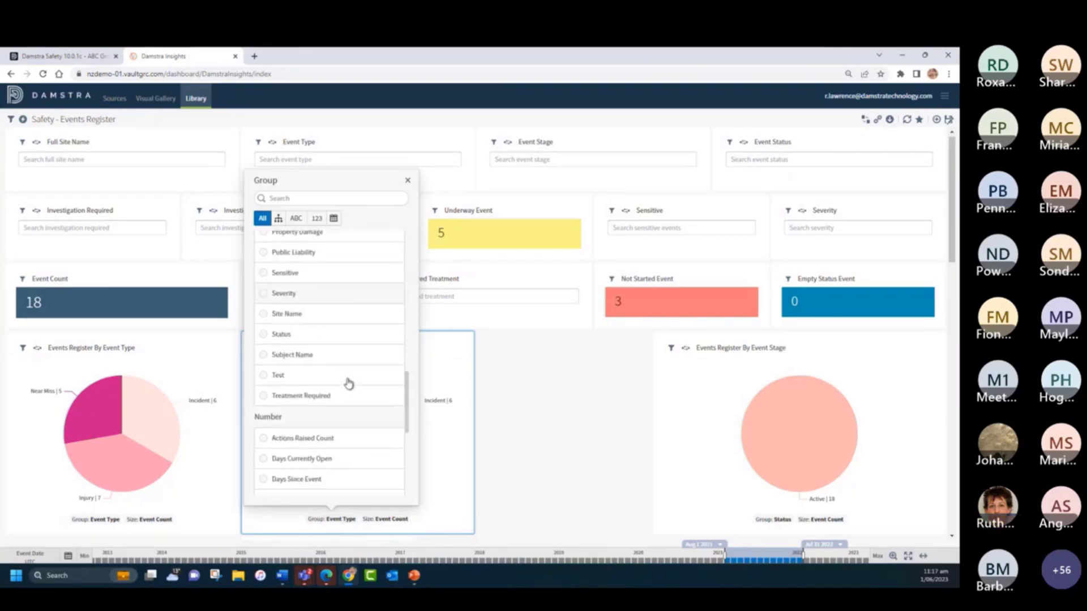
click(265, 348)
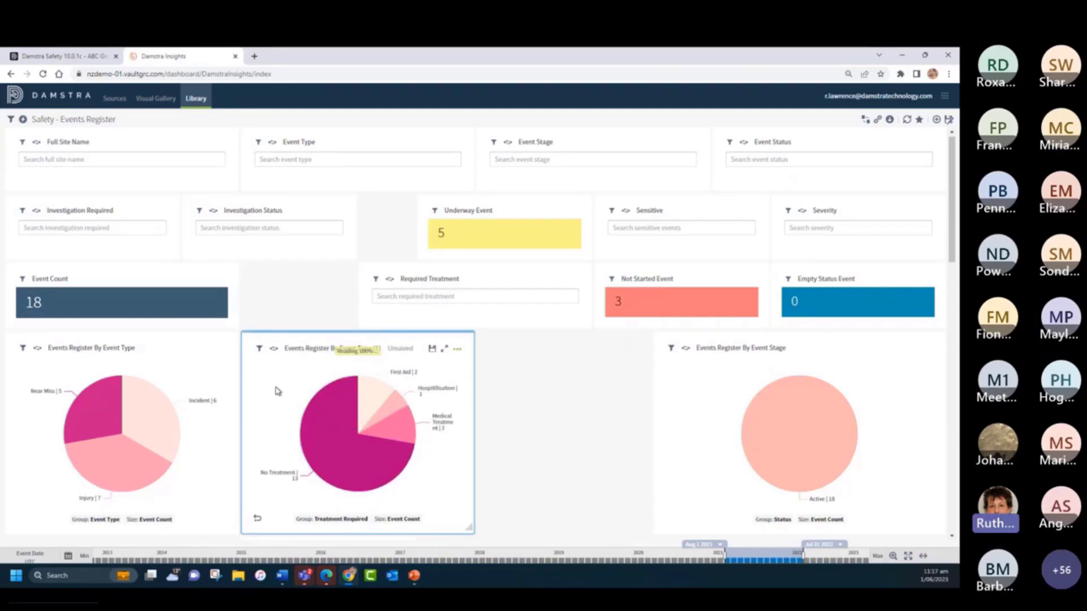
- Add a row filter to the copied pie chart that includes only the Injury event type, apply it and close the settings
click(259, 351)
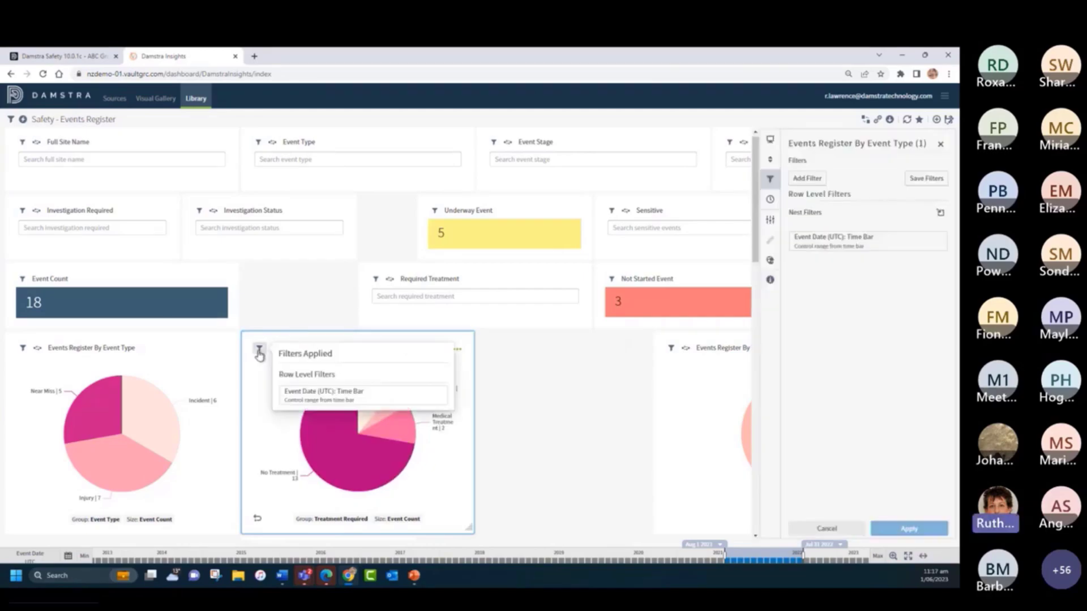
click(809, 179)
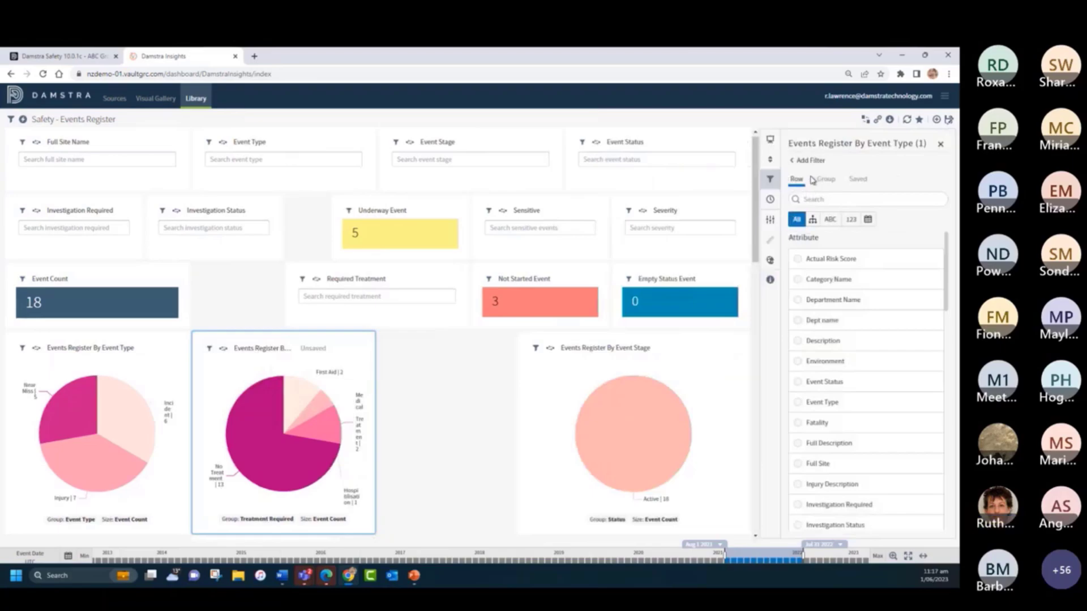
click(797, 404)
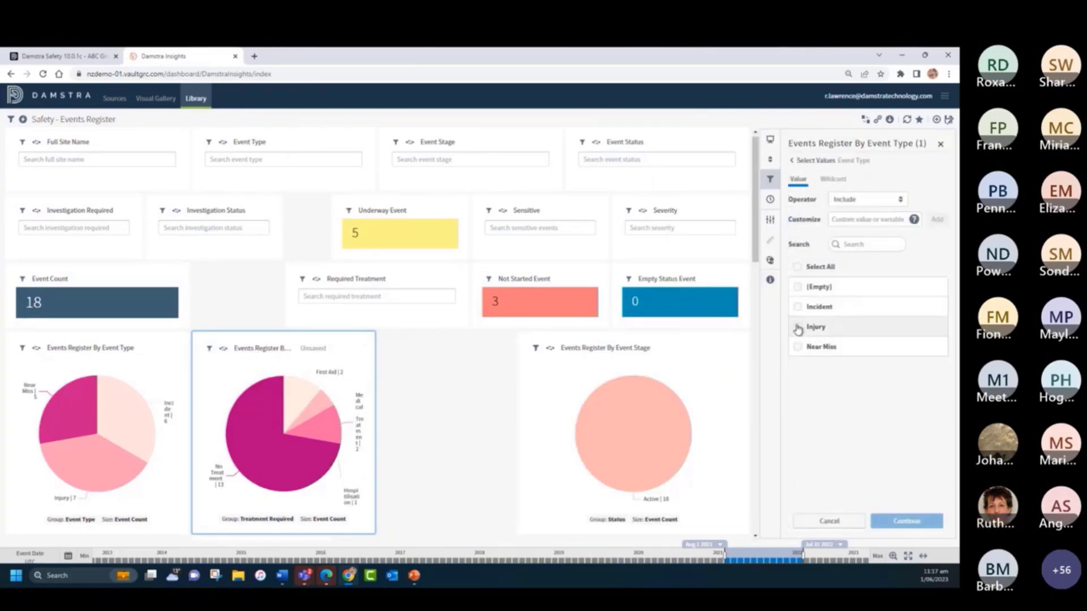
click(798, 327)
click(906, 522)
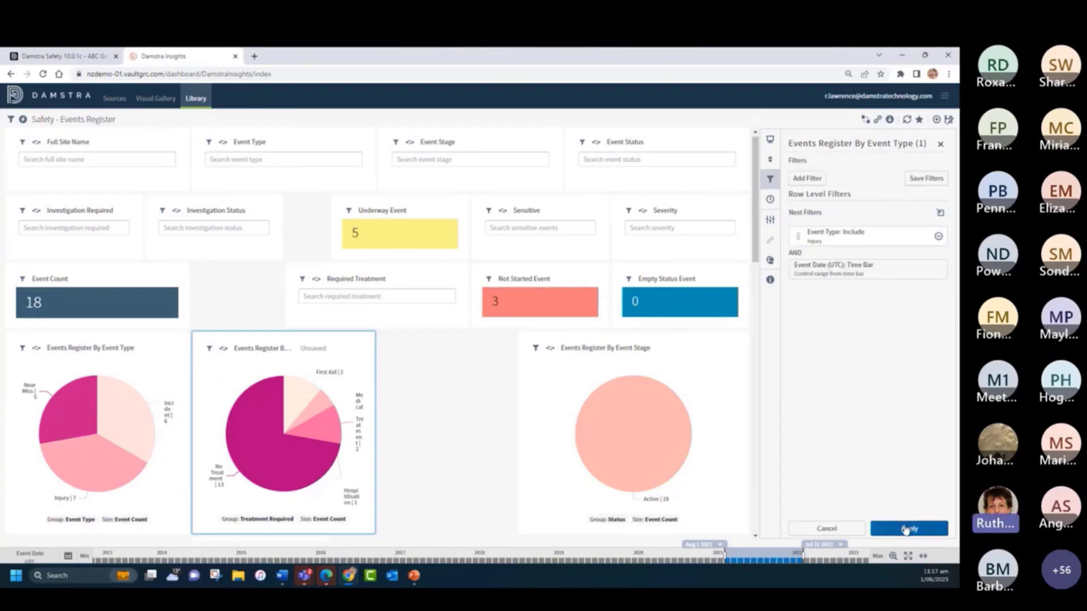
click(907, 529)
click(939, 148)
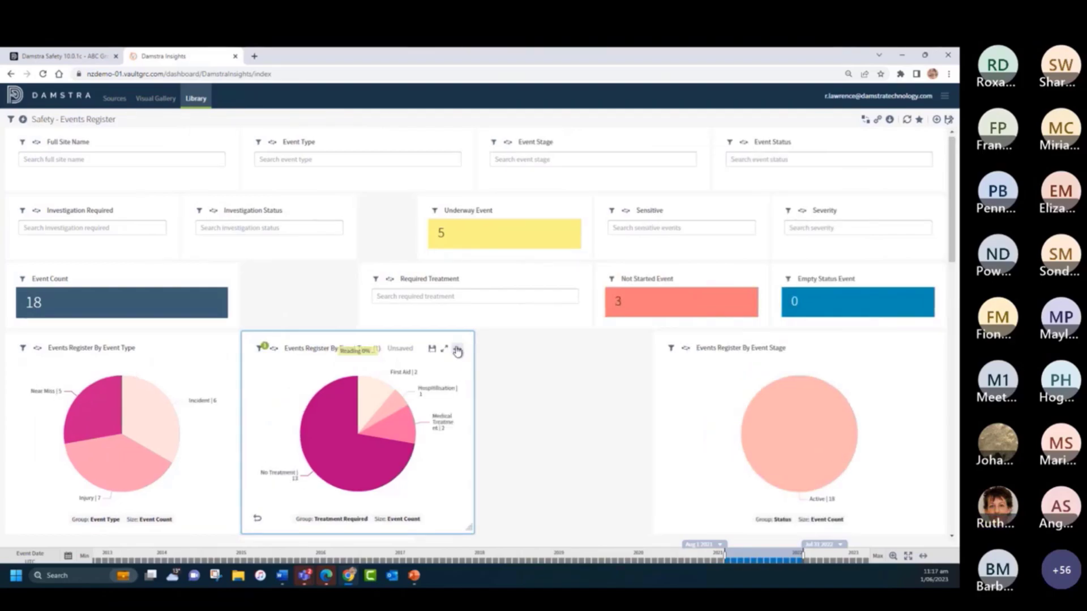
- Change the visual style of the copied Events Register By Event Type (1) chart from Pie to Donut
click(457, 351)
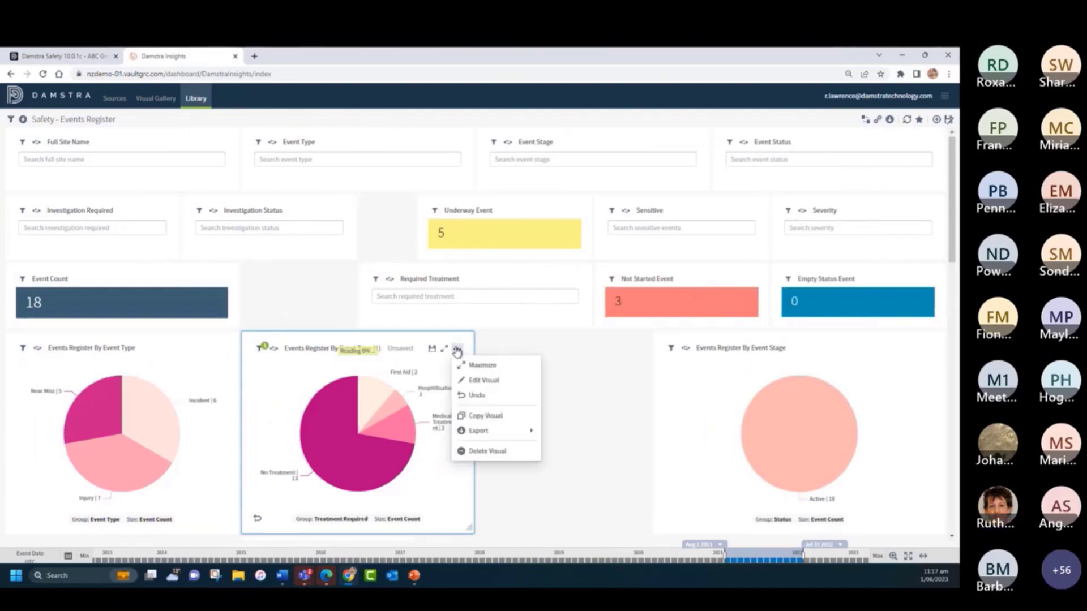
click(471, 381)
click(769, 140)
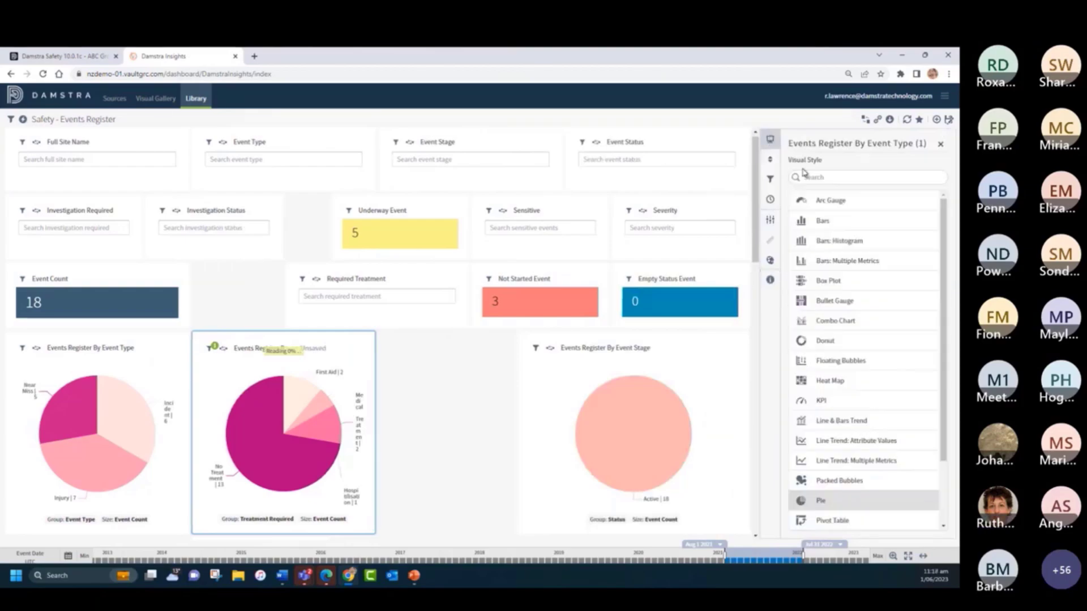
click(827, 342)
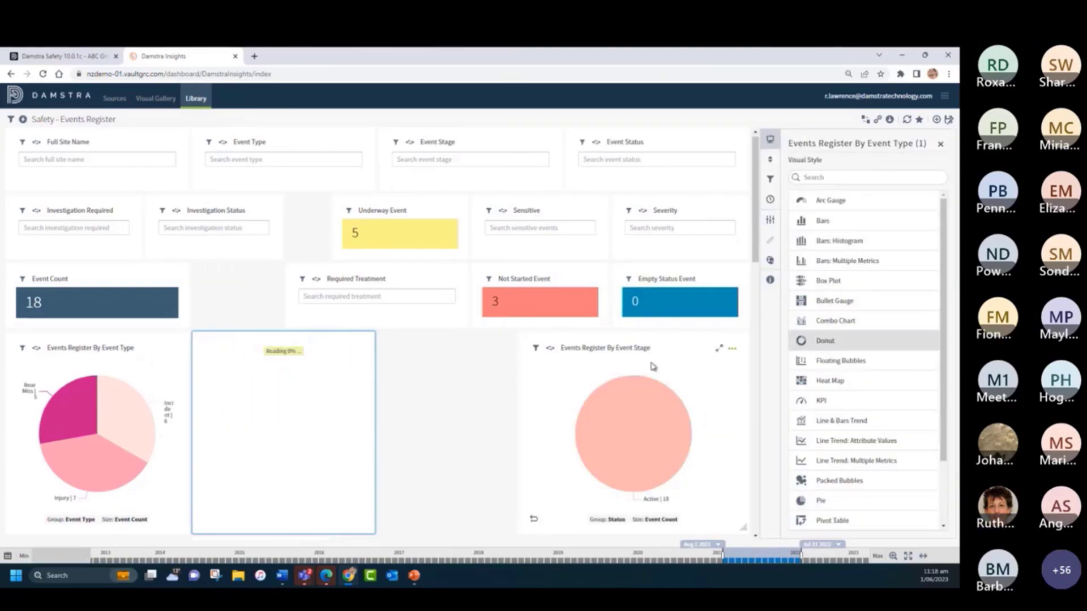
- Apply a light-to-dark blue color palette to the donut chart instead of the theme colors, and hide its Treatment Required legend
click(770, 261)
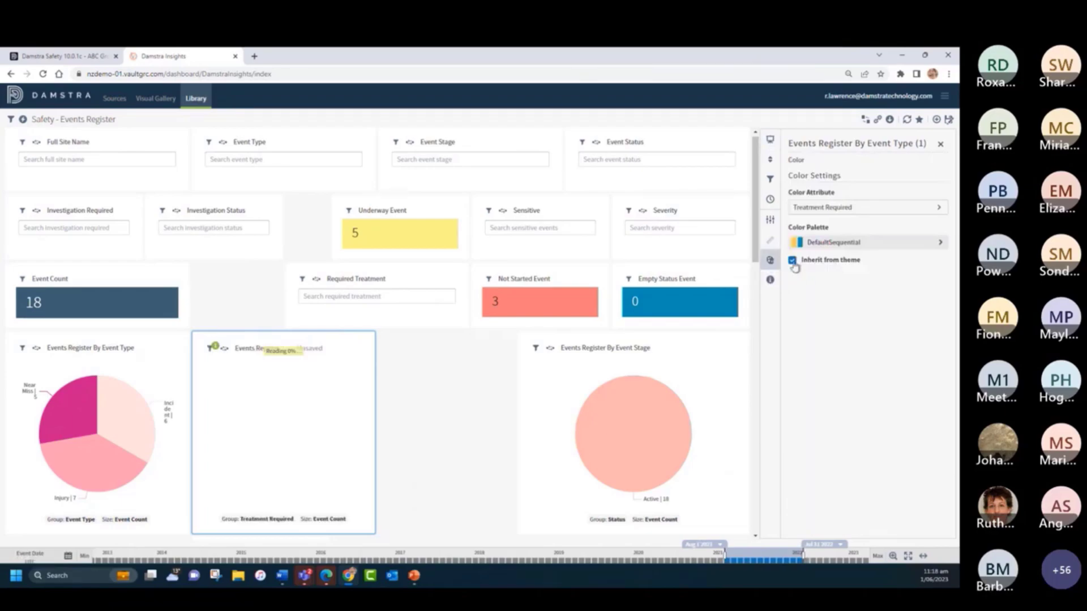
click(793, 262)
click(835, 245)
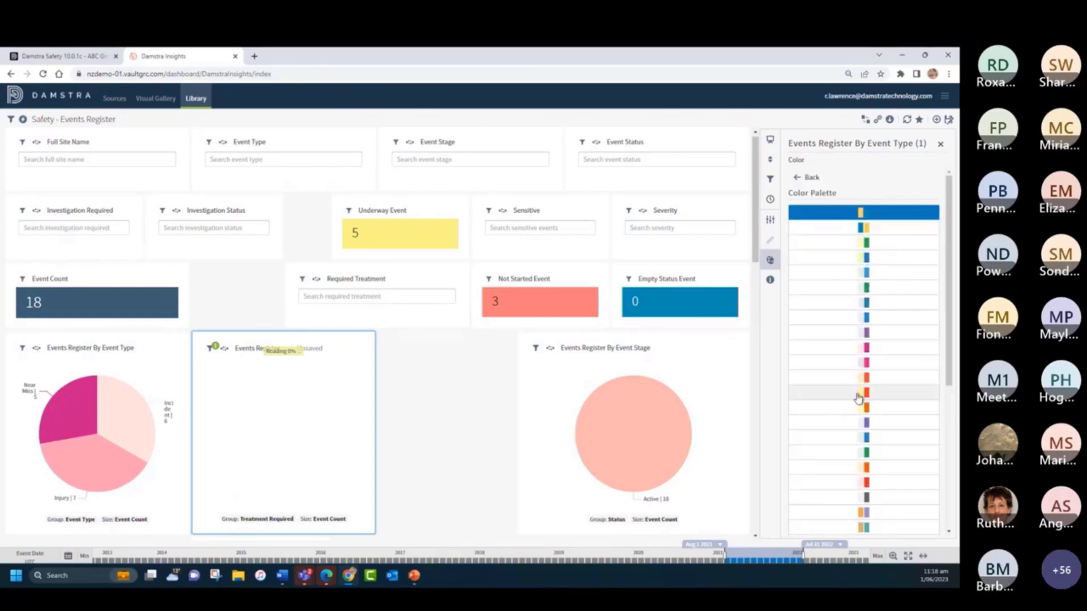
click(869, 437)
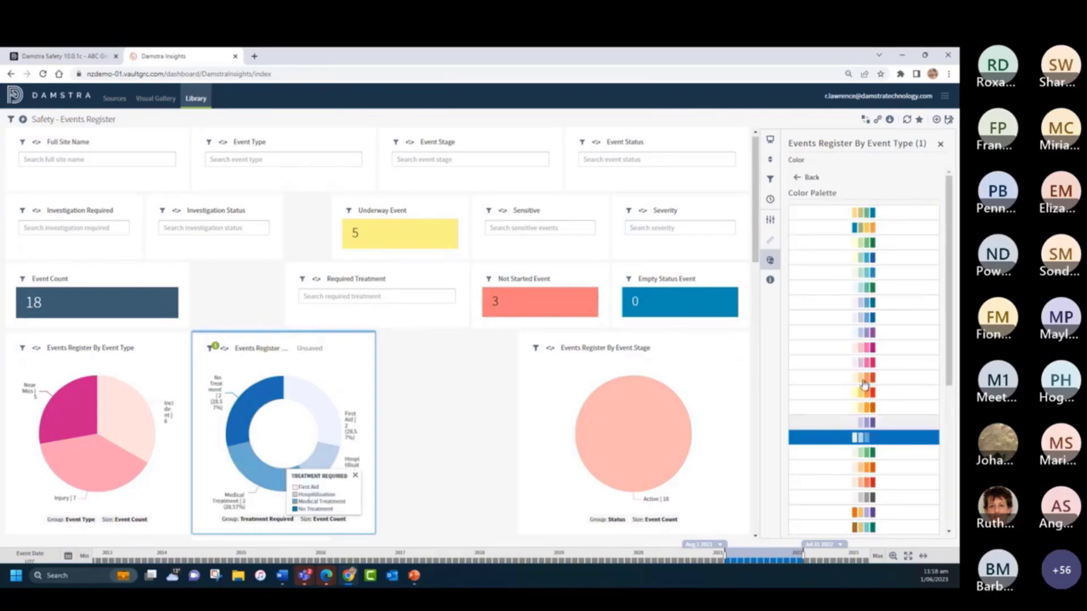
click(940, 144)
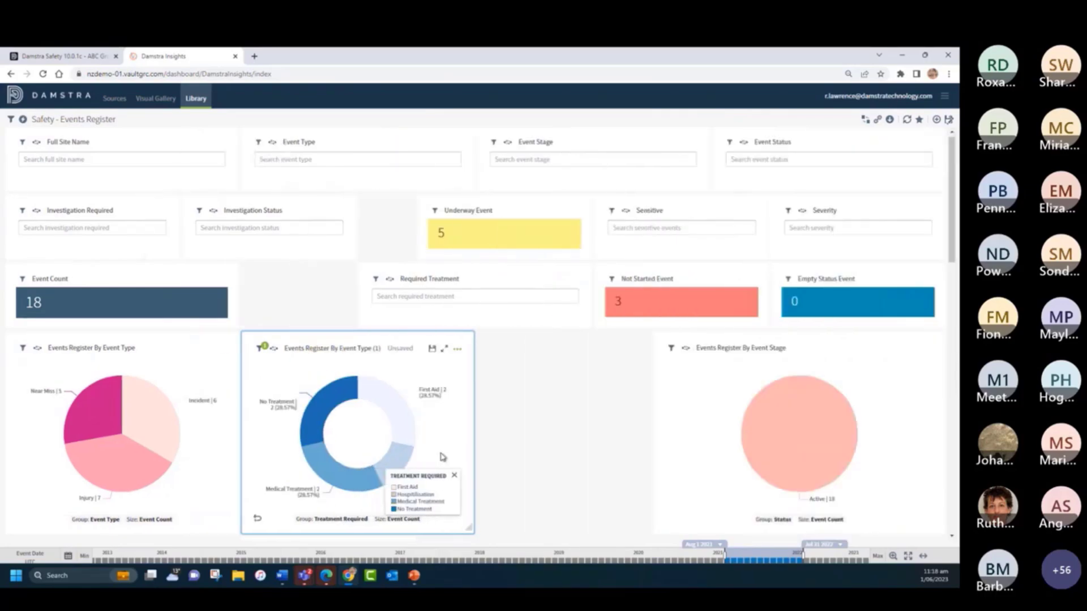
click(455, 477)
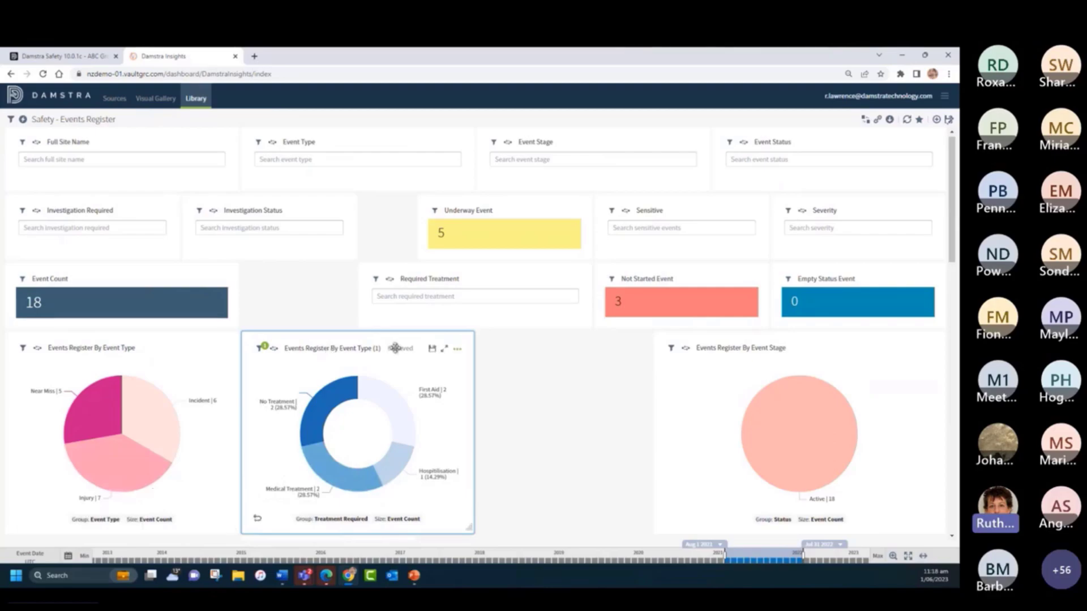
- Rename the donut chart "Injury by Treatment" and save the visual under that name
click(331, 346)
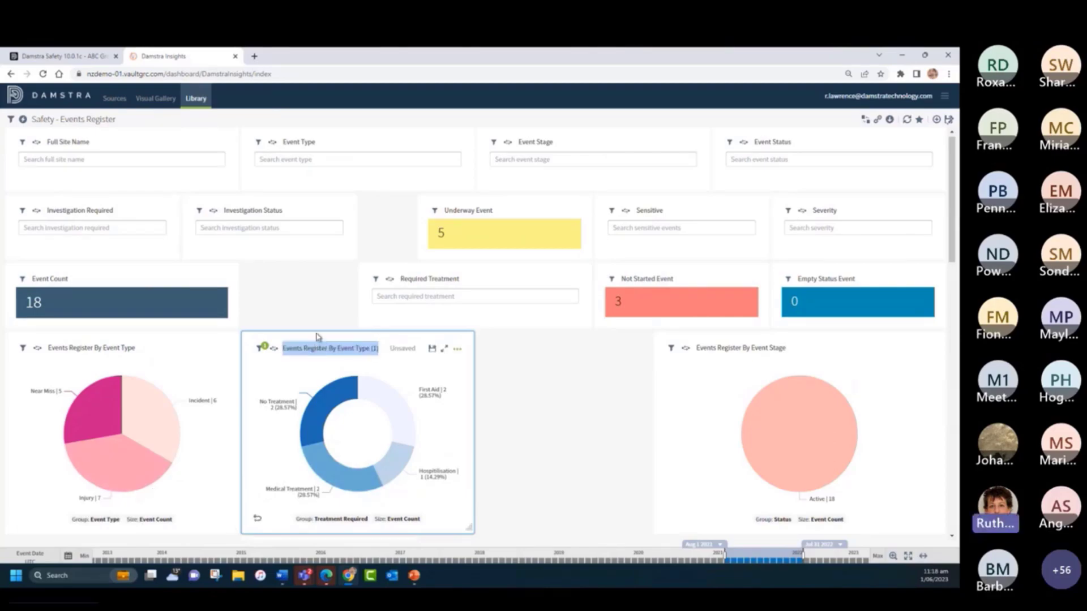
key(BackSpace)
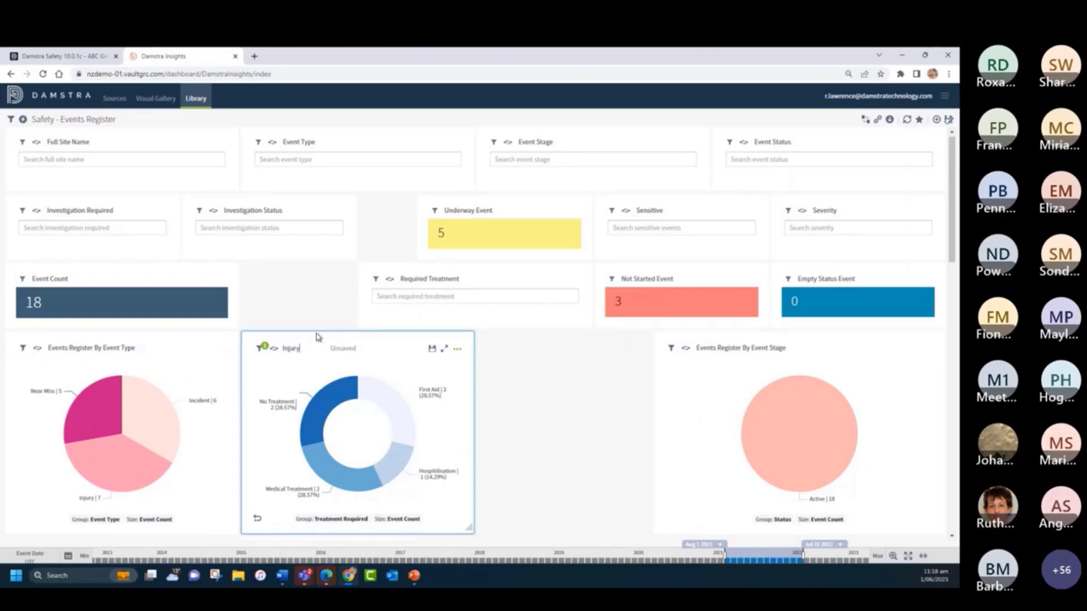
text(Injury by Treatmentmen)
click(432, 351)
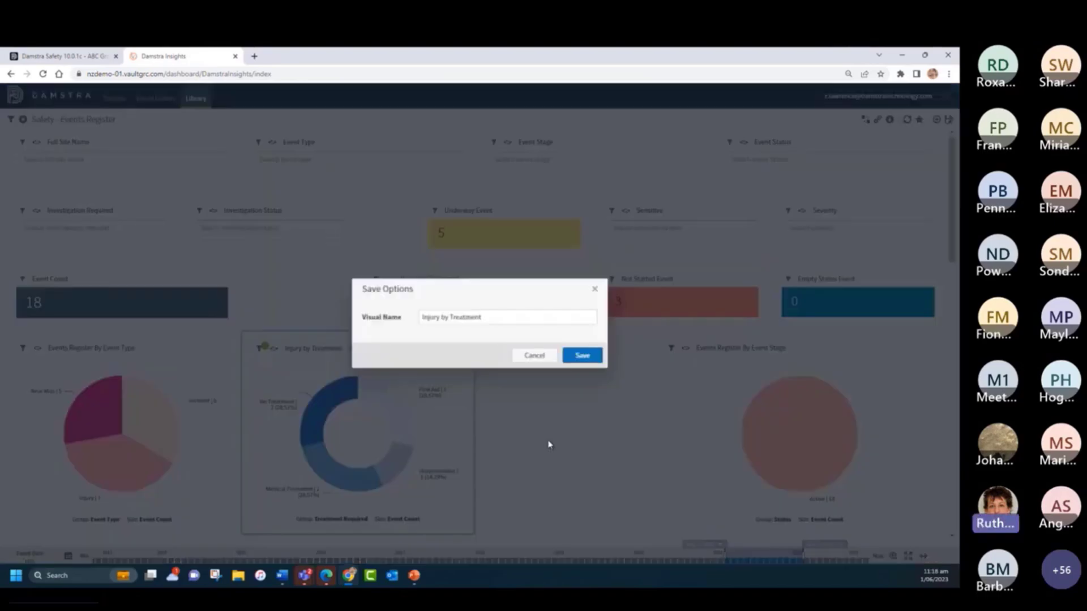
click(580, 355)
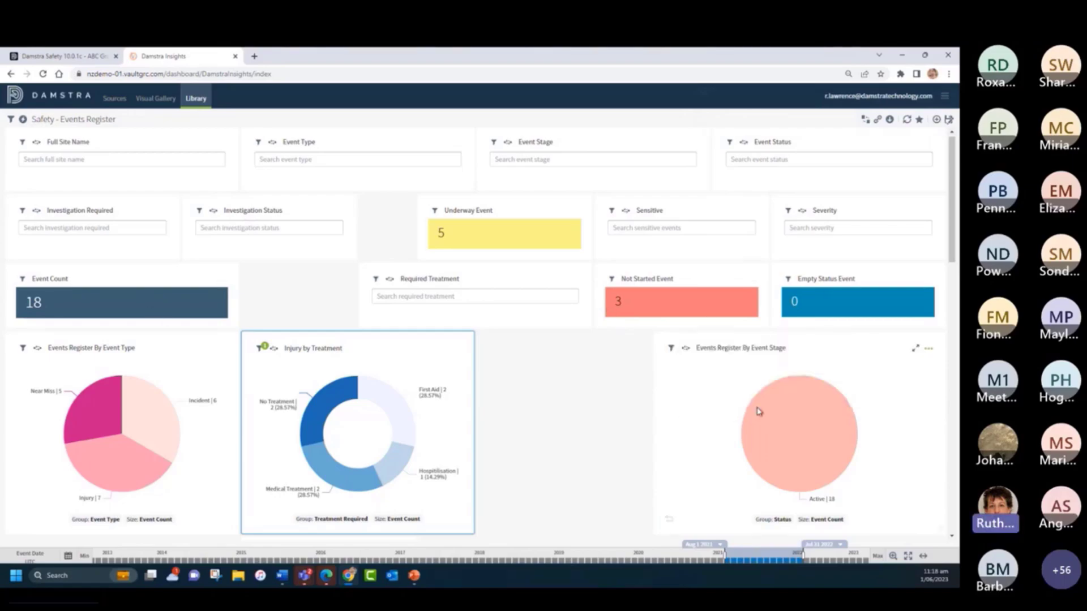
- Group the Events Register By Event Stage pie chart by Site Name and narrow it, keeping it flush with the dashboard's right edge
click(781, 520)
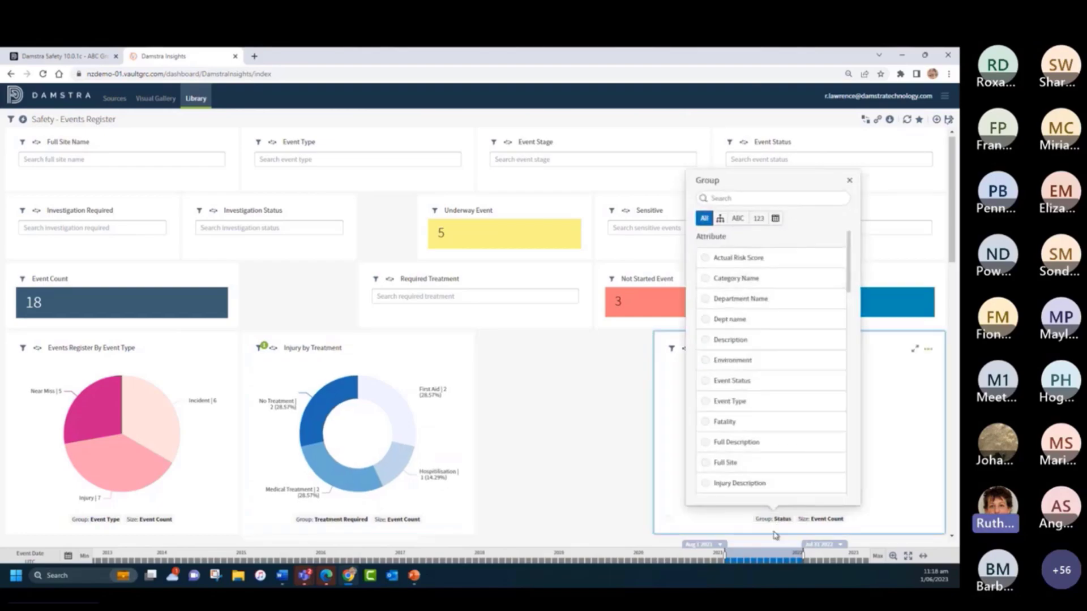
scroll(776, 388, down, 7)
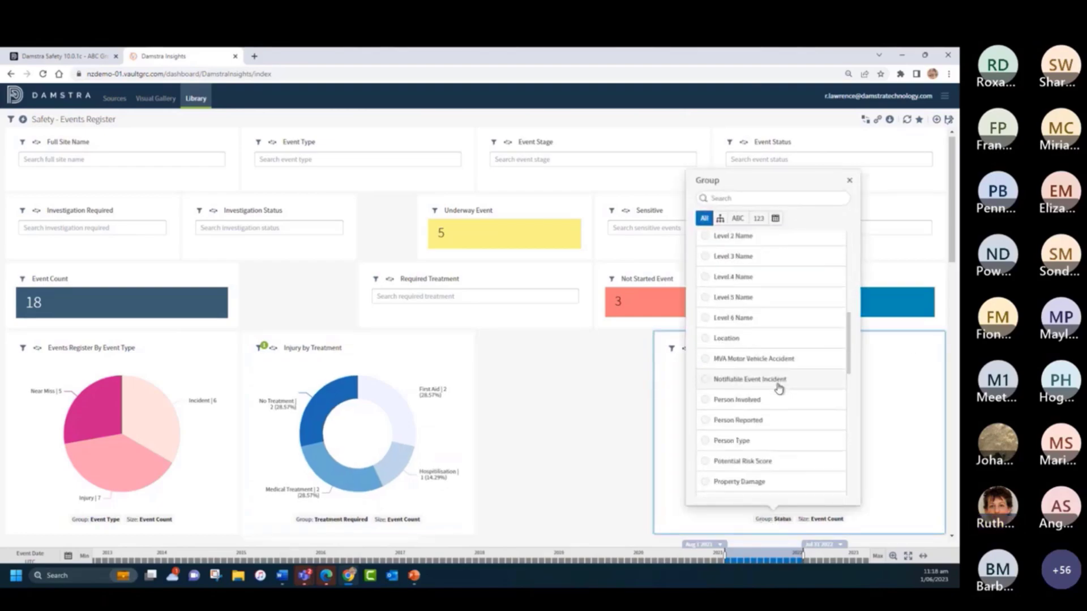
scroll(778, 373, down, 5)
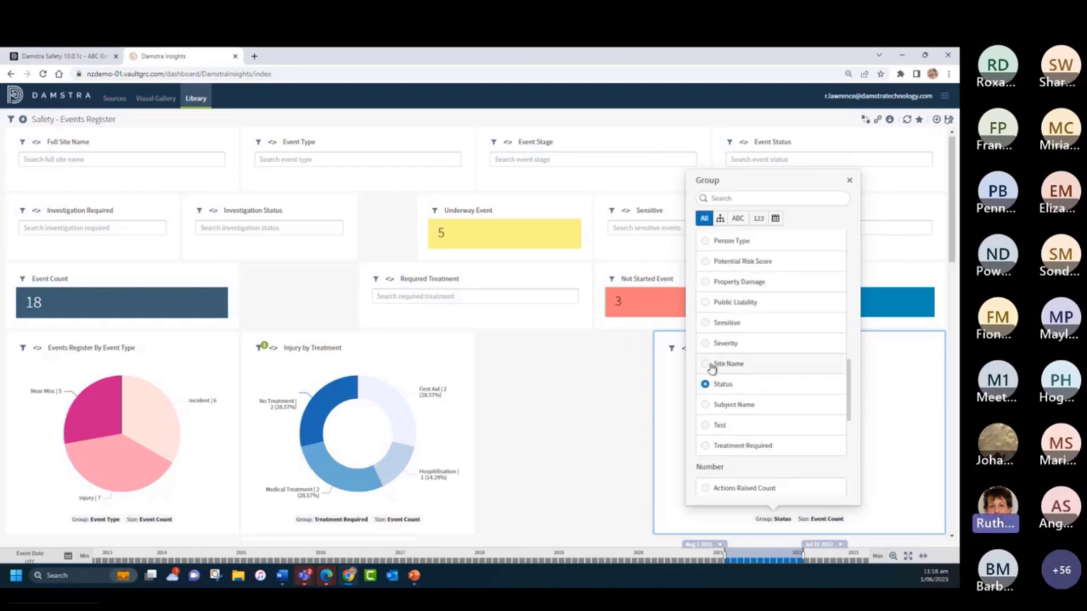
click(706, 365)
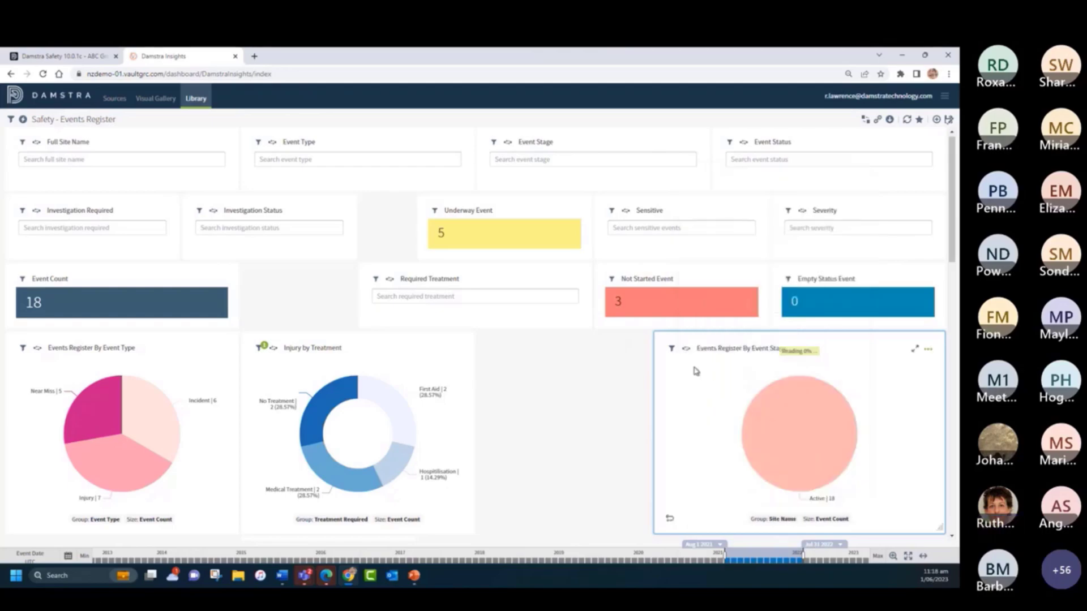
drag(931, 535, 865, 534)
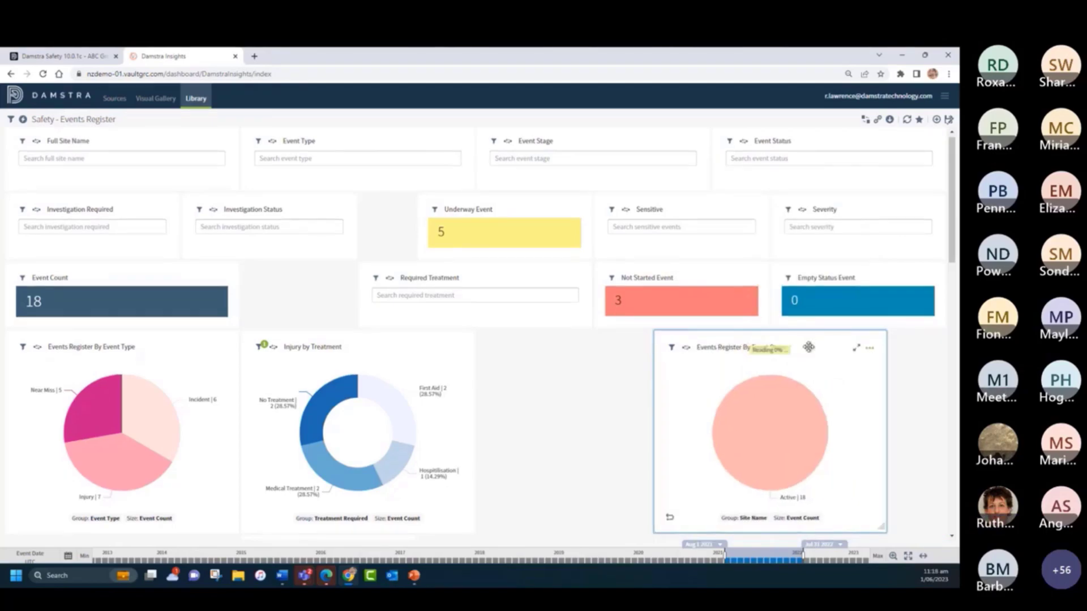
drag(809, 347, 863, 351)
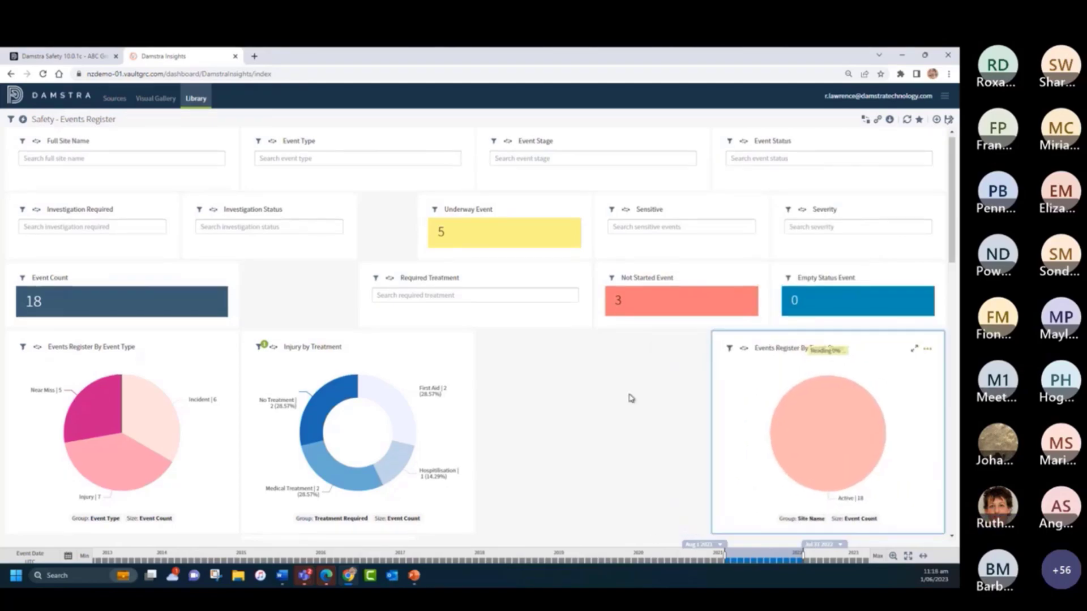
- Narrow the Events Register By Top 5 Person Type bar chart and place it between the Injury by Treatment and Event Stage charts
scroll(632, 398, down, 5)
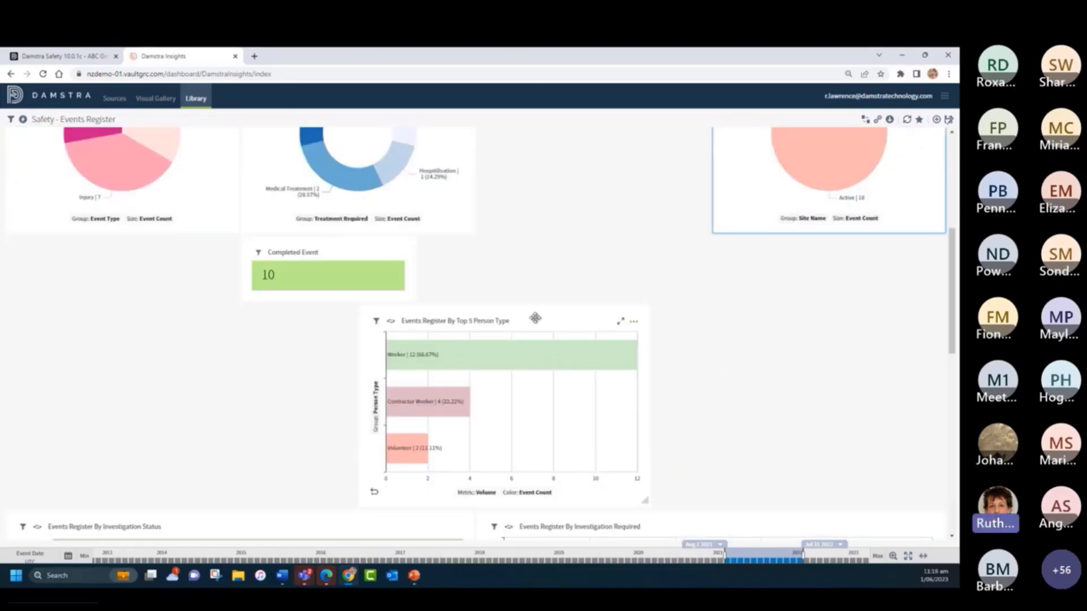
drag(535, 318, 609, 139)
scroll(715, 344, down, 2)
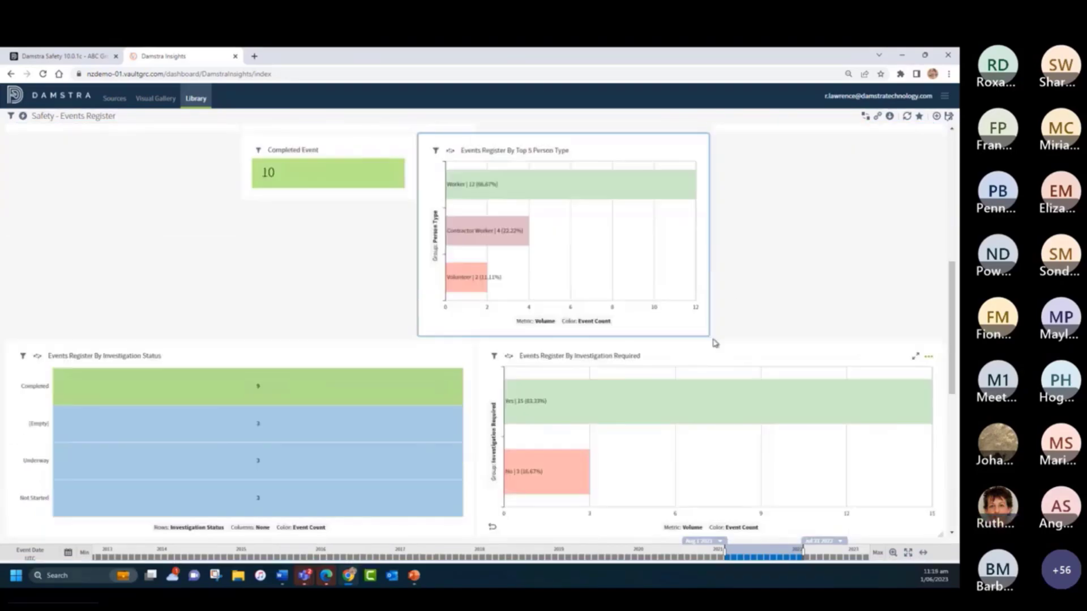
drag(707, 333, 651, 333)
scroll(708, 301, up, 3)
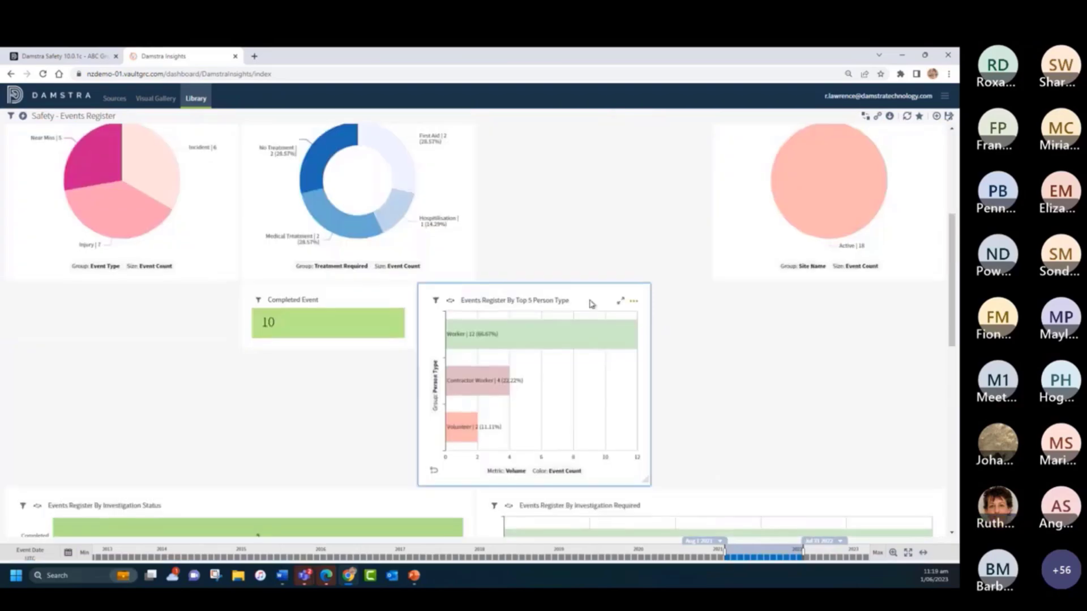
drag(582, 291, 636, 303)
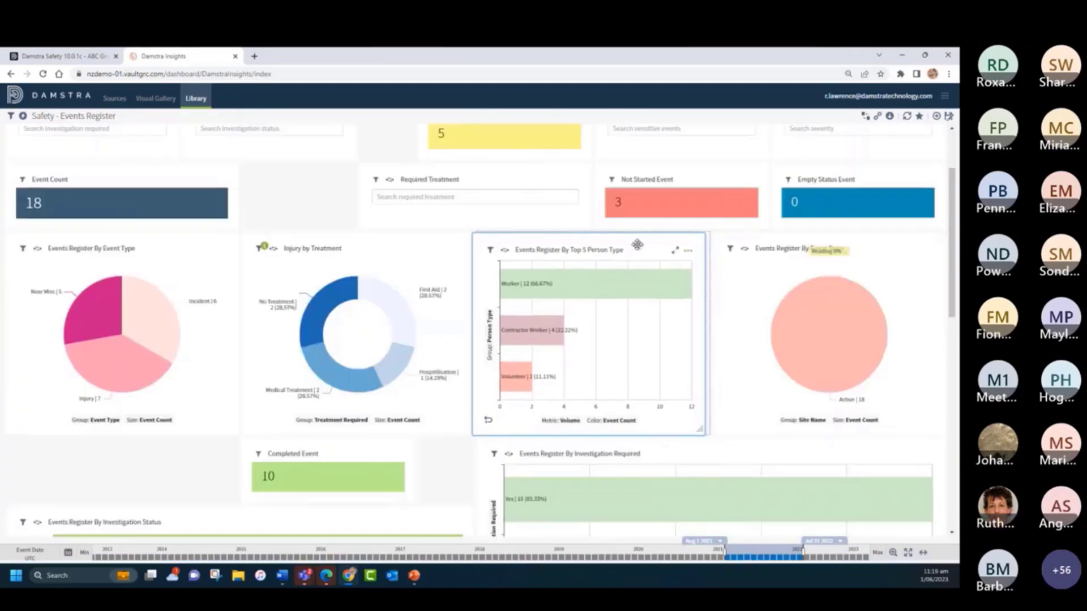
drag(637, 245, 637, 244)
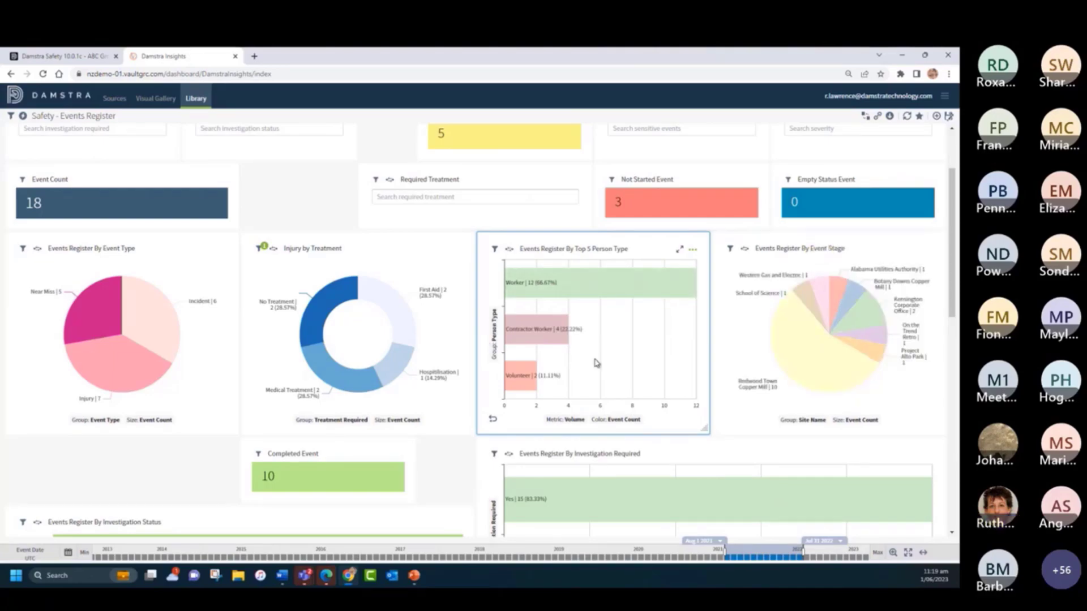
- Enable subgrouping in the bar chart settings of the Events Register By Top 5 Person Type visual
click(693, 251)
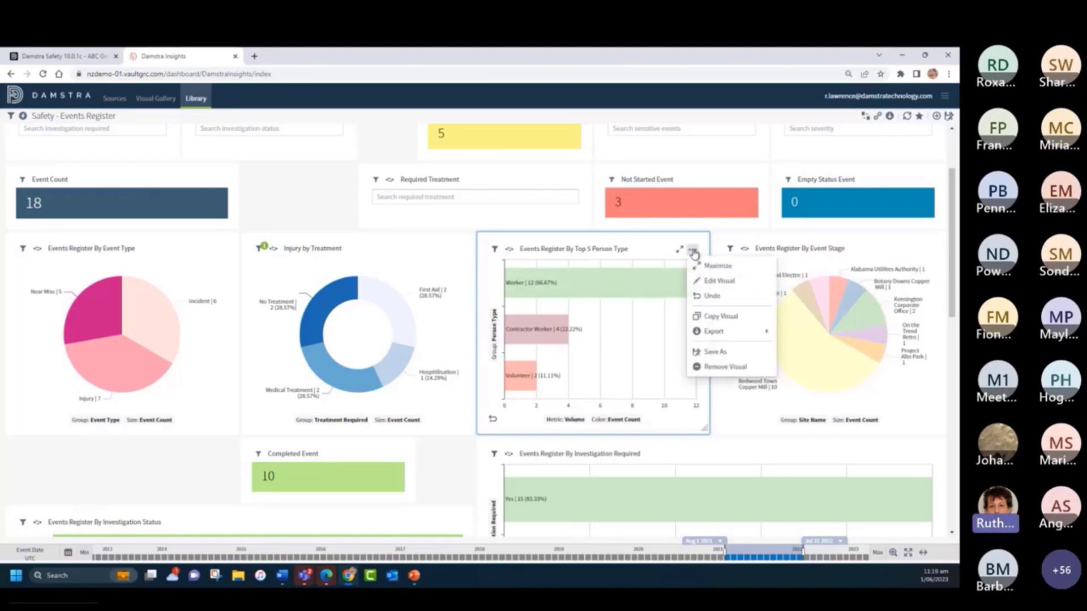
click(720, 281)
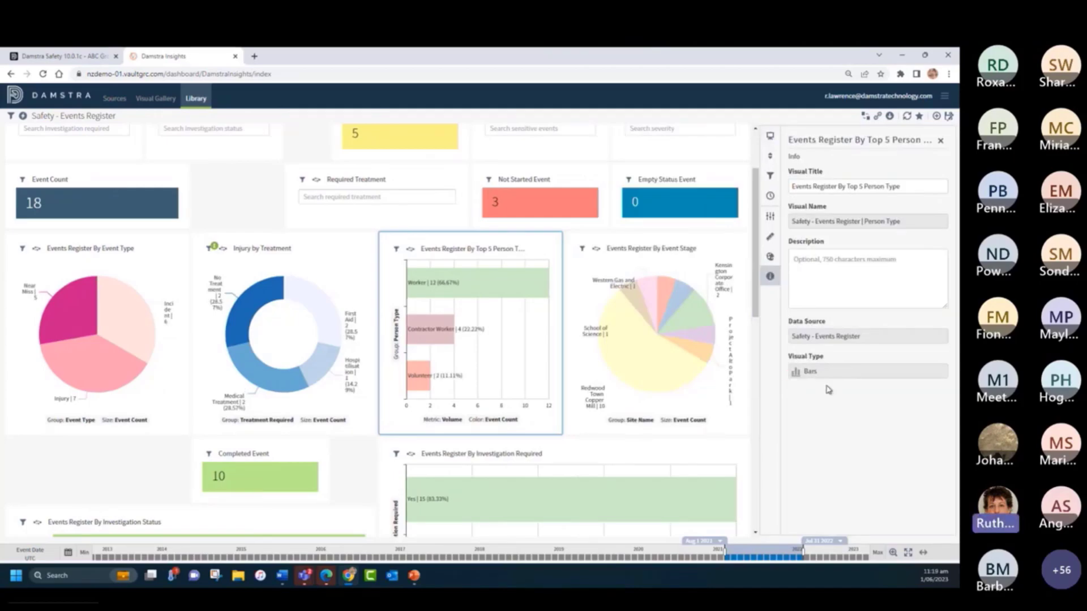
click(770, 218)
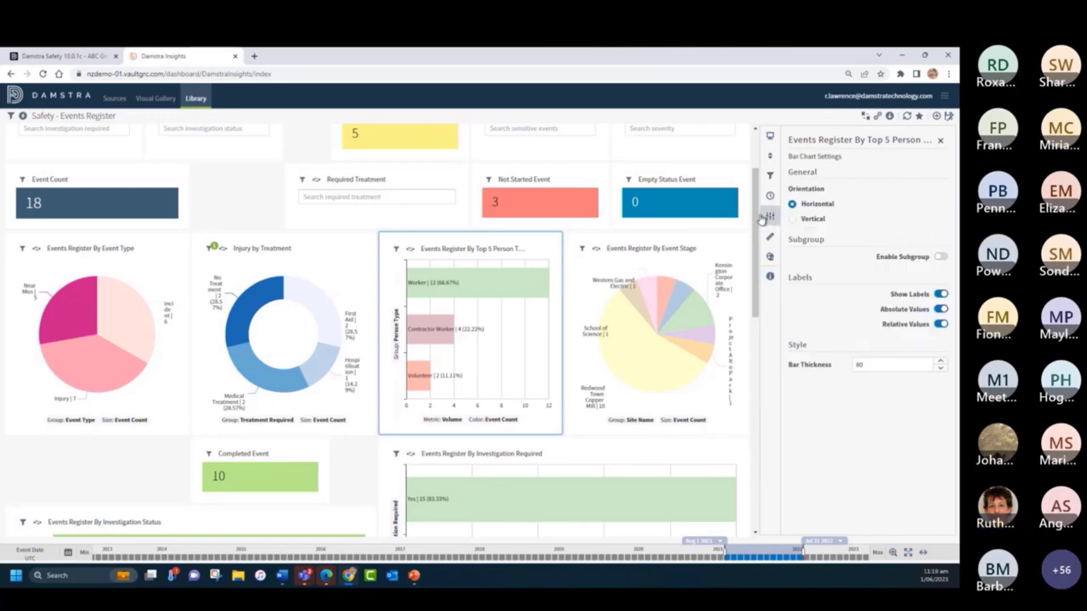
click(942, 258)
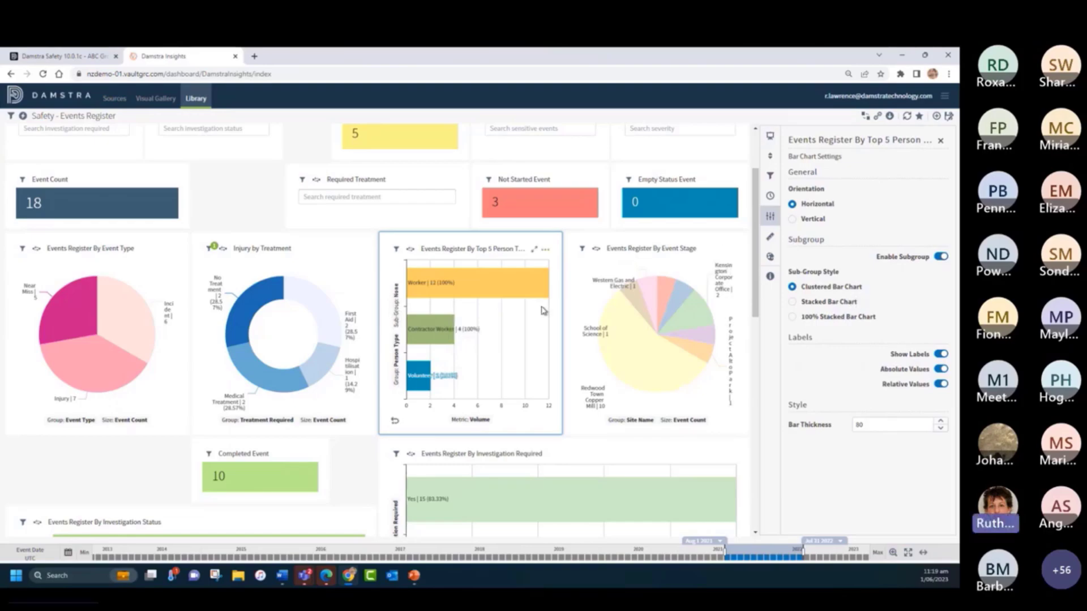
- Maximize the Events Register By Top 5 Person Type chart, group it by Person Reported and sub-group it by Event Type
click(534, 253)
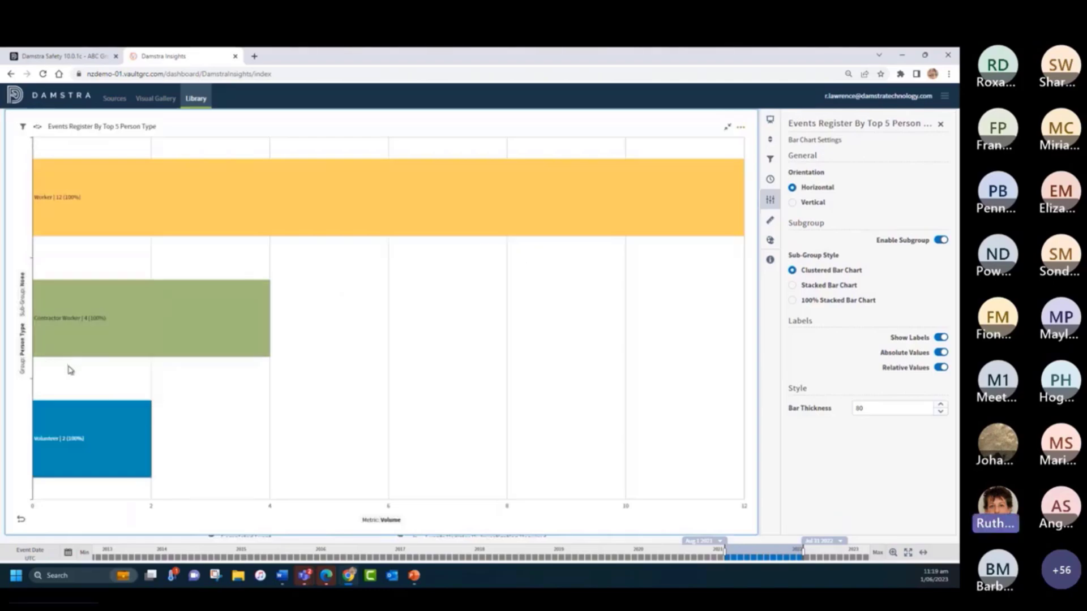
click(25, 351)
scroll(141, 368, down, 6)
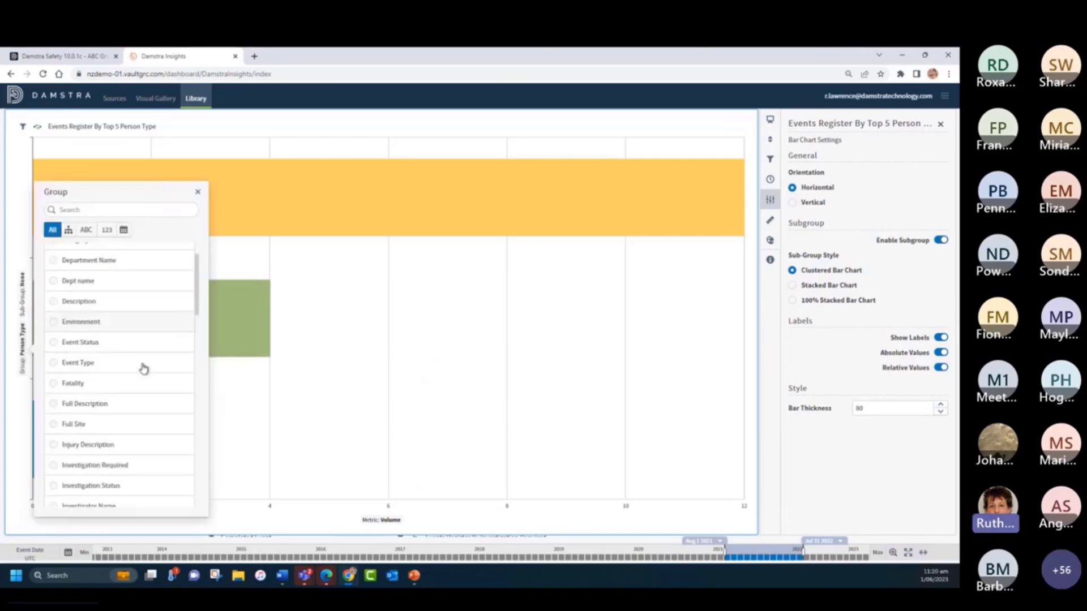
scroll(143, 368, down, 2)
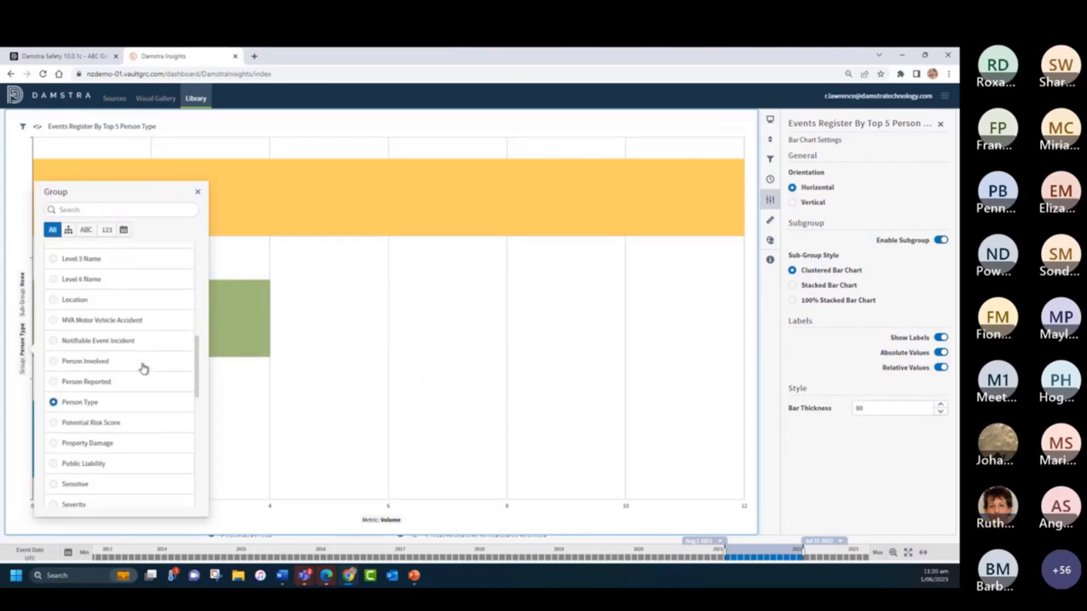
click(54, 383)
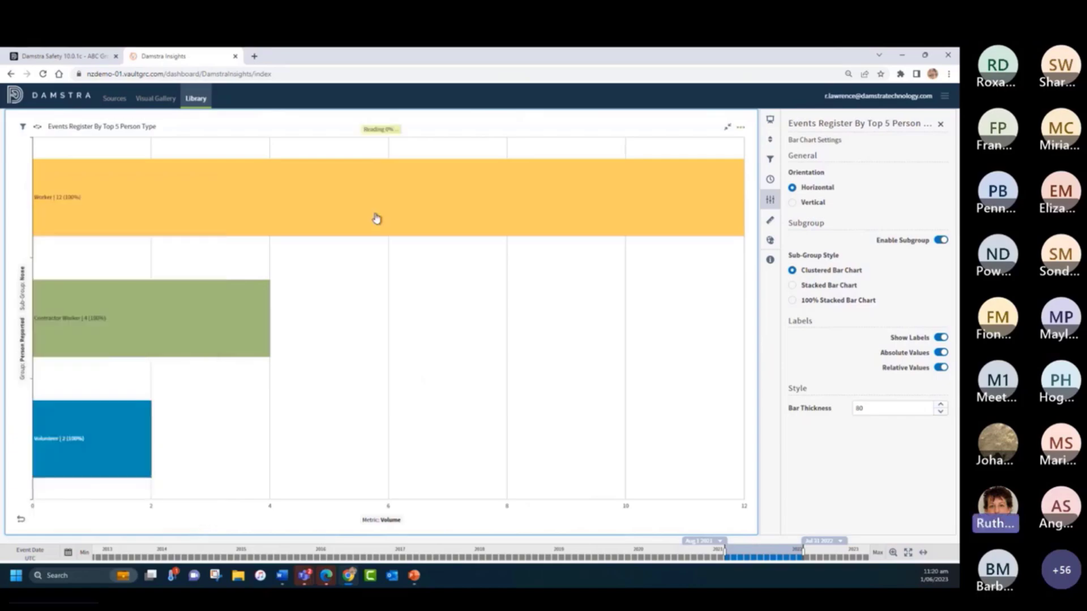
click(23, 291)
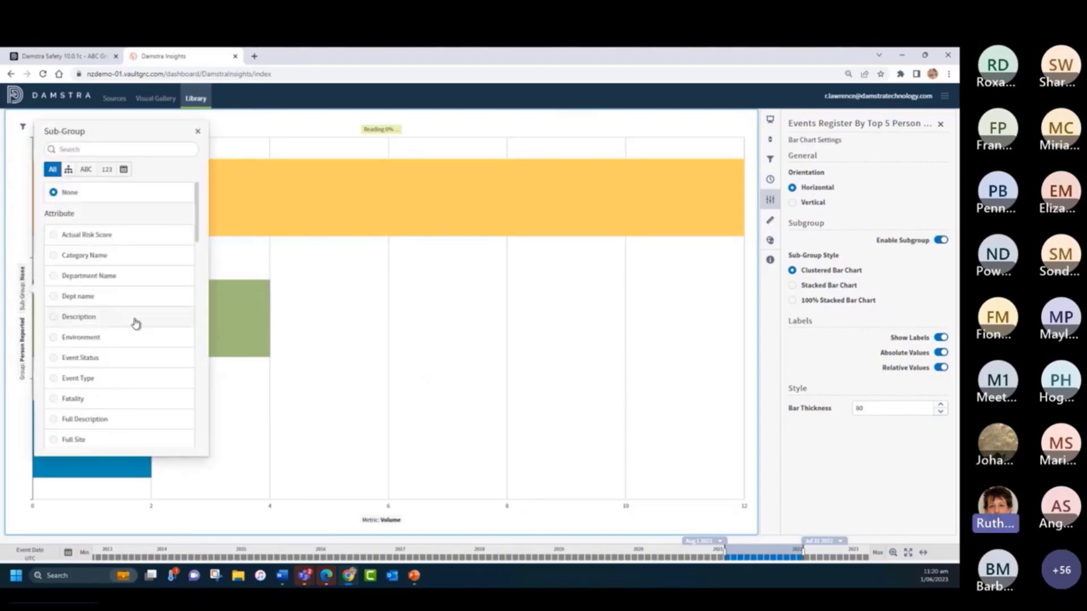
click(58, 379)
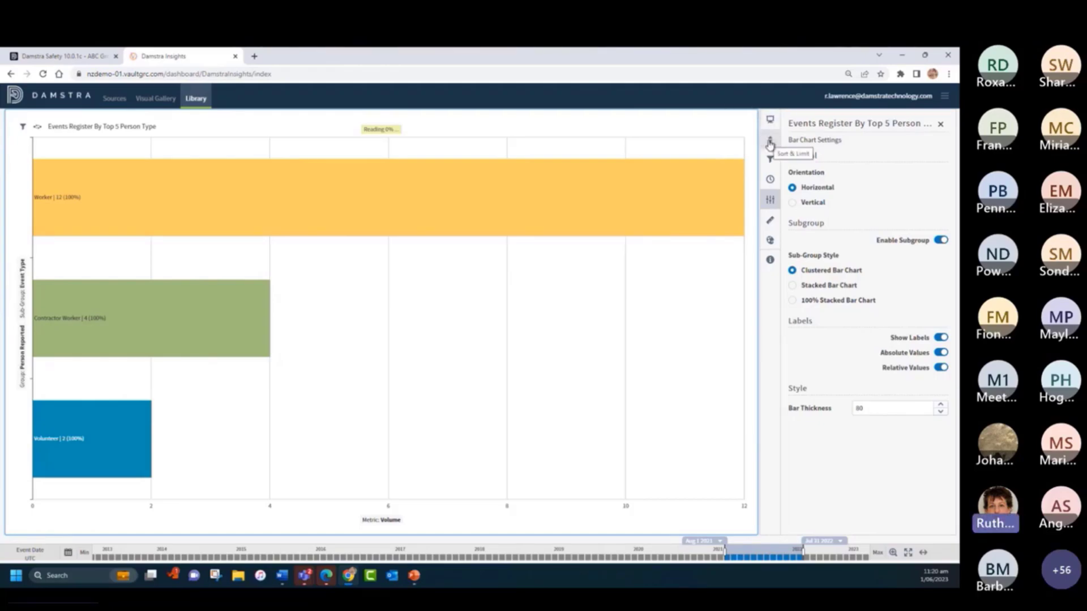
- Limit both Person Reported and Event Type to 10 entries in the chart's sort and limit settings, apply, and close the settings
click(770, 142)
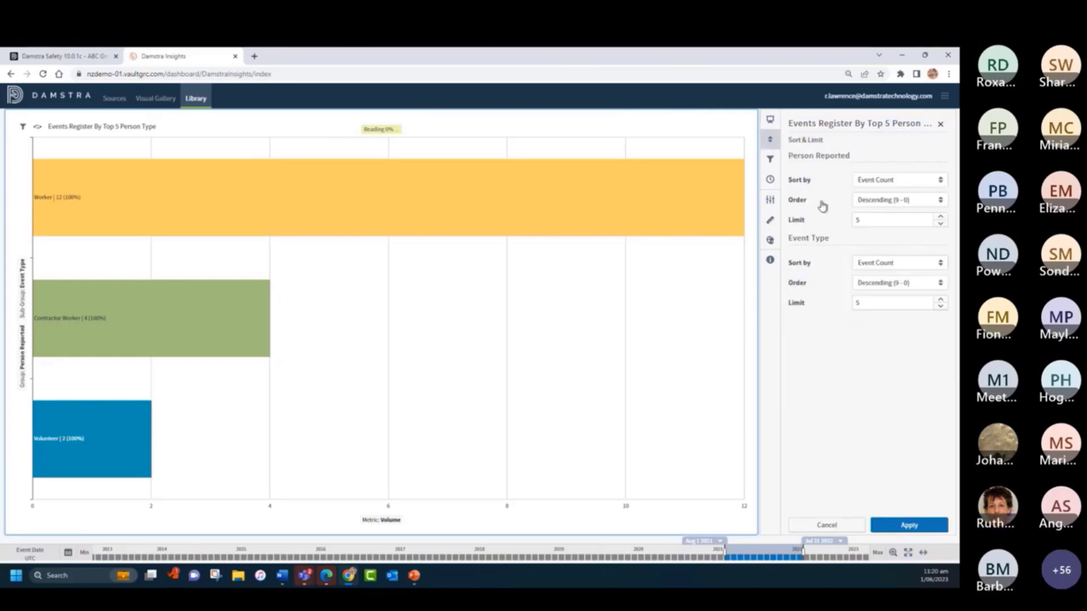
drag(873, 217, 795, 221)
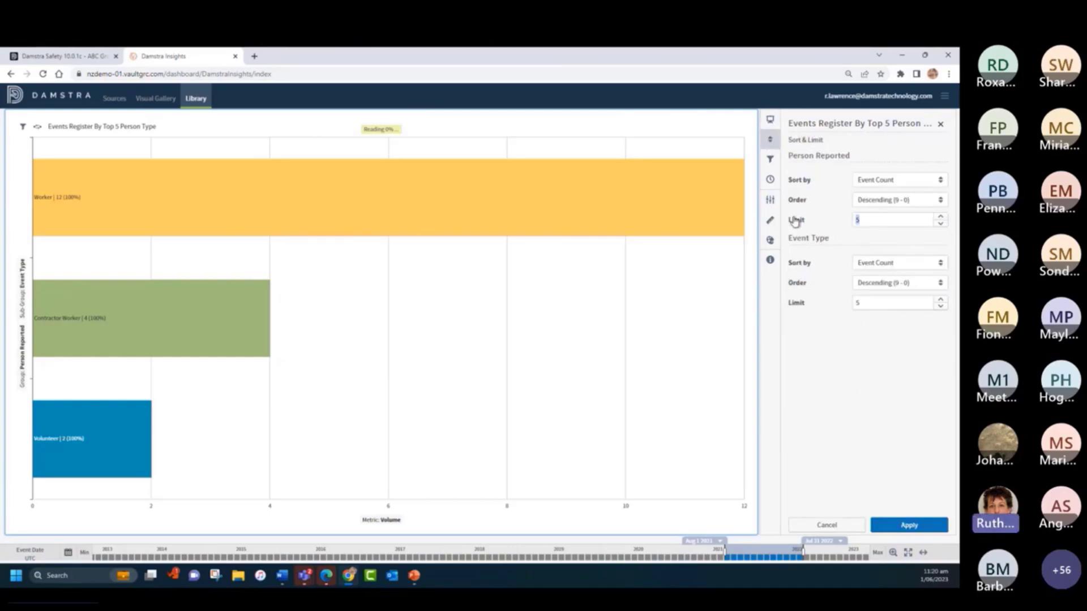
text(10)
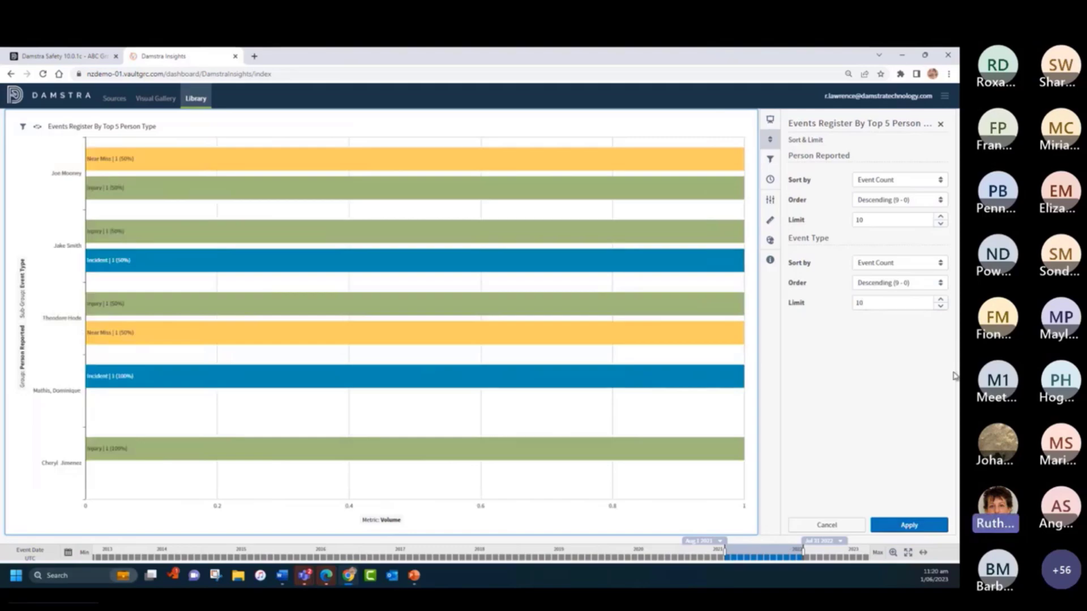
click(908, 522)
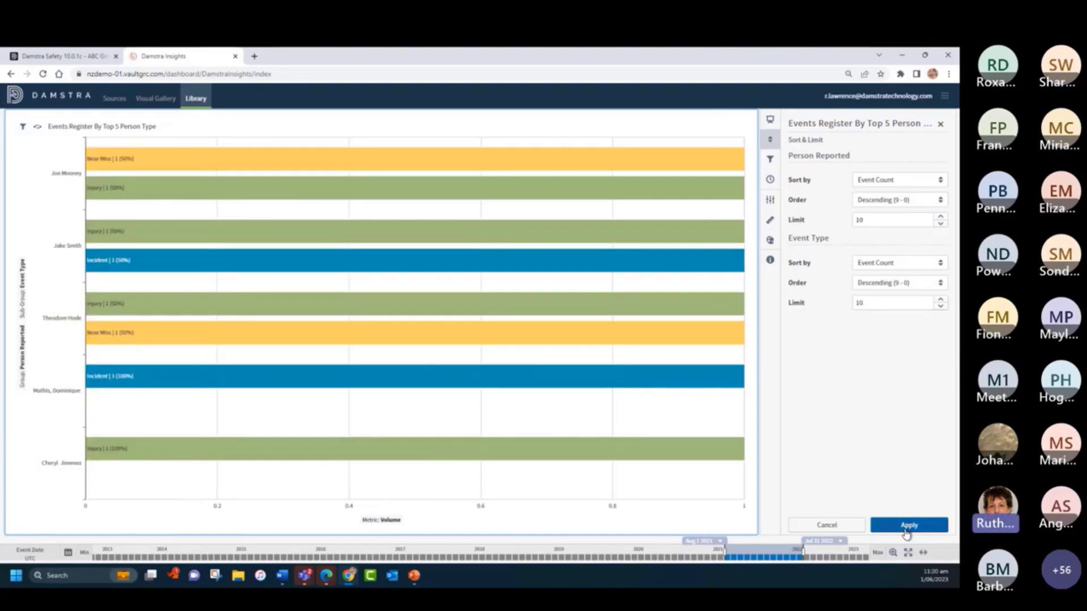
click(941, 126)
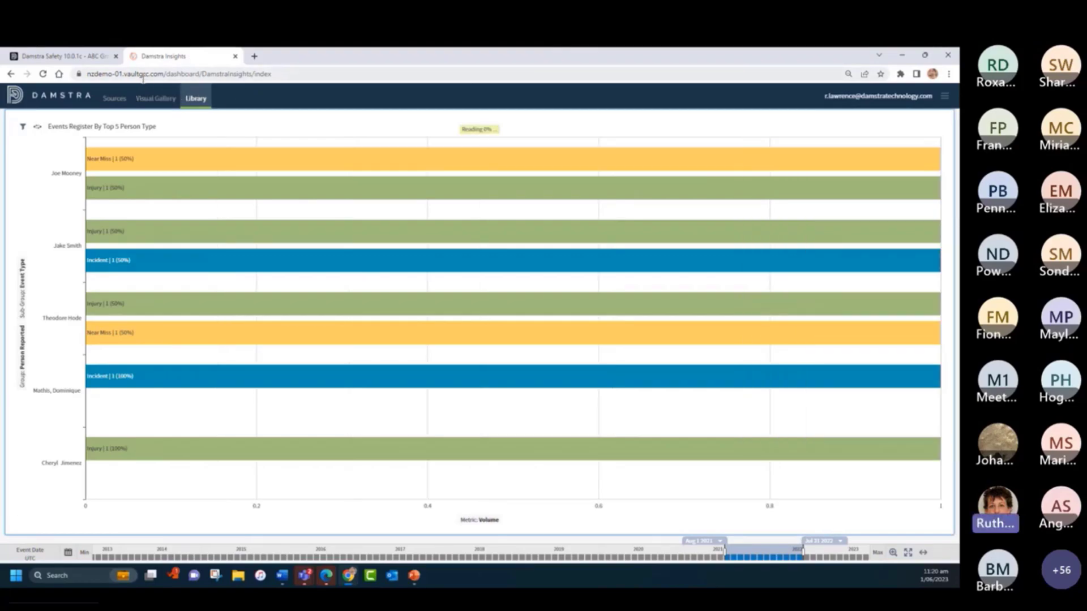
- Retitle the maximized bar chart "Events by Top 10 Reporters"
triple_click(117, 126)
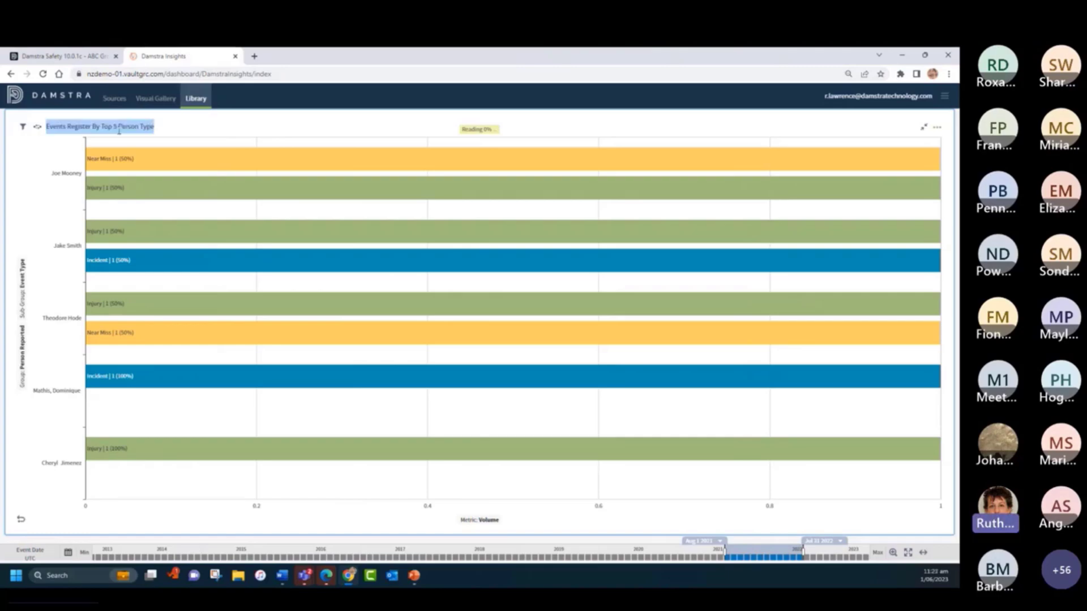
text(E)
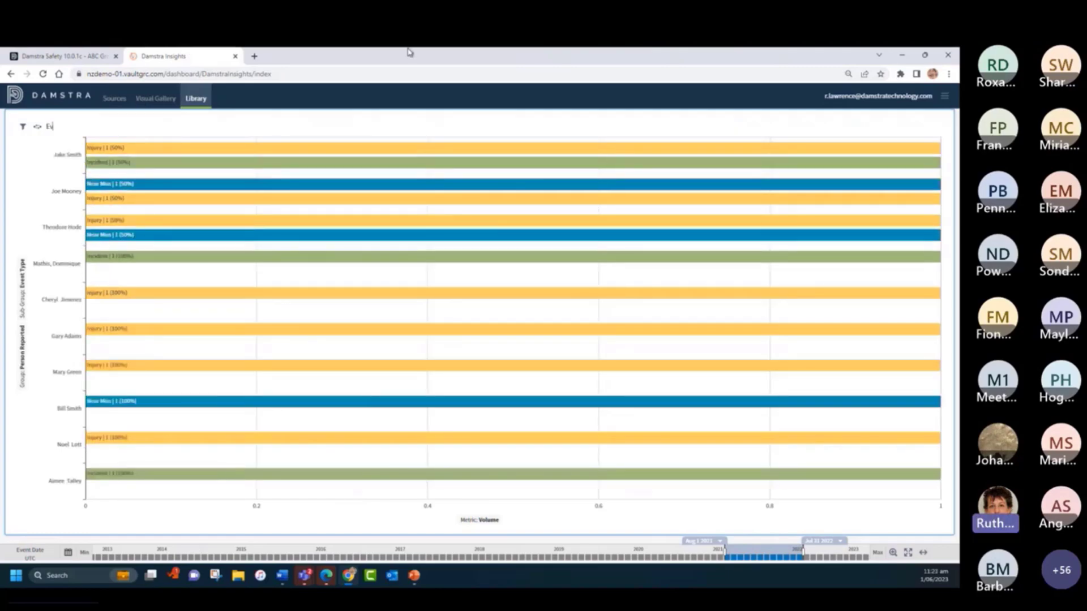
text(vents by)
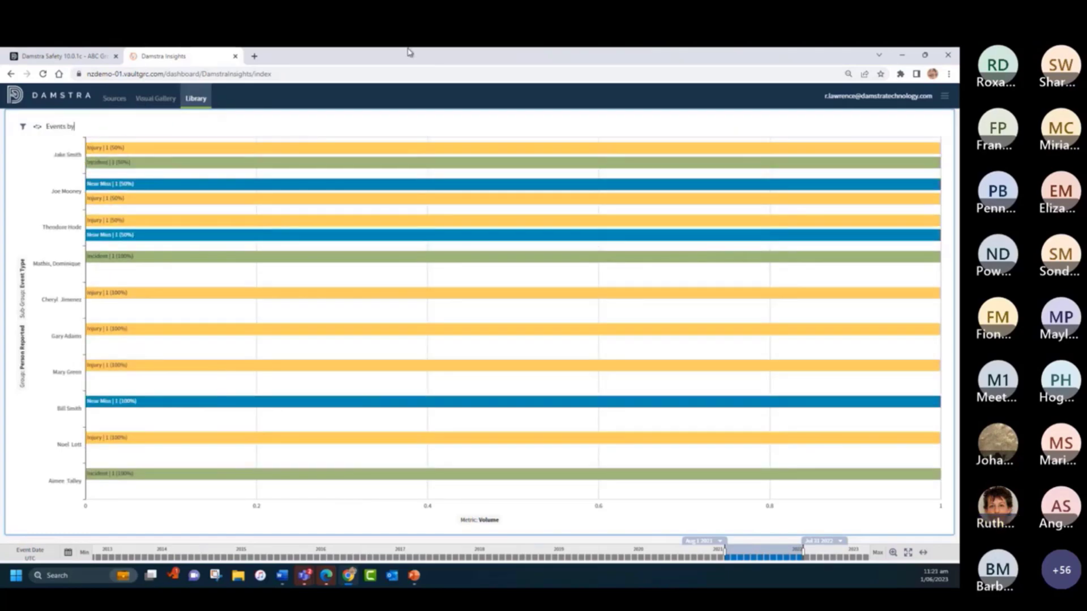
text( Top 10 Reporters)
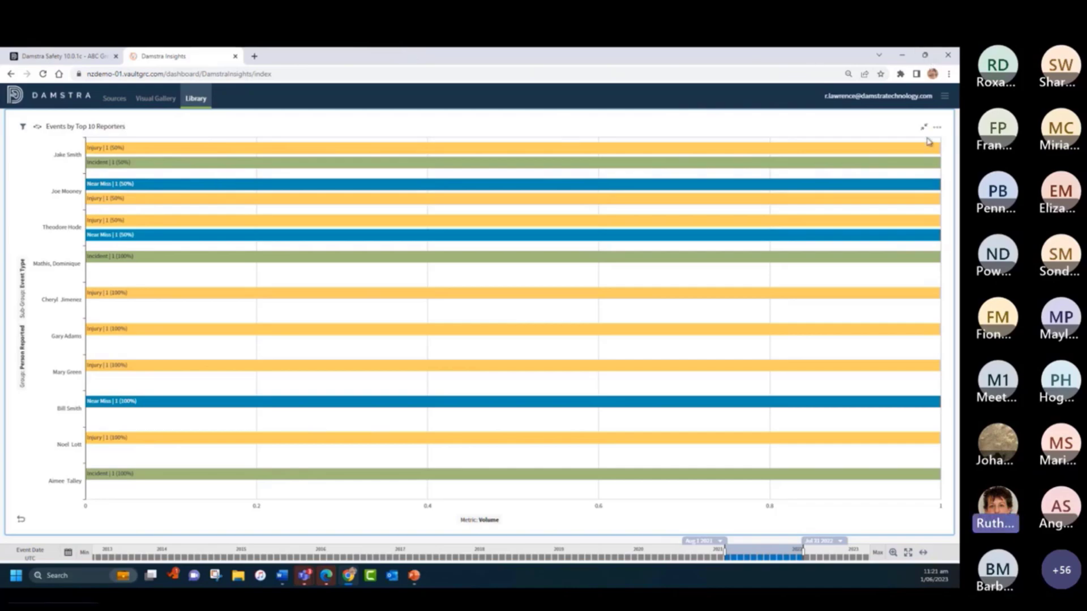
- Set the sub-group style of Events by Top 10 Reporters to Stacked Bar Chart and restore the visual to its dashboard size
click(937, 127)
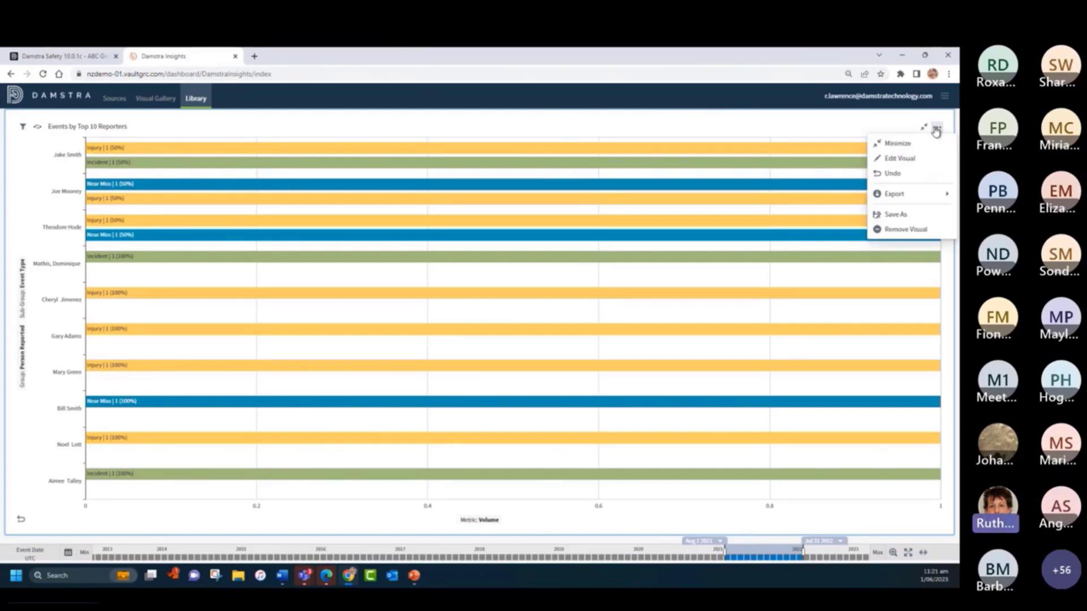
click(906, 159)
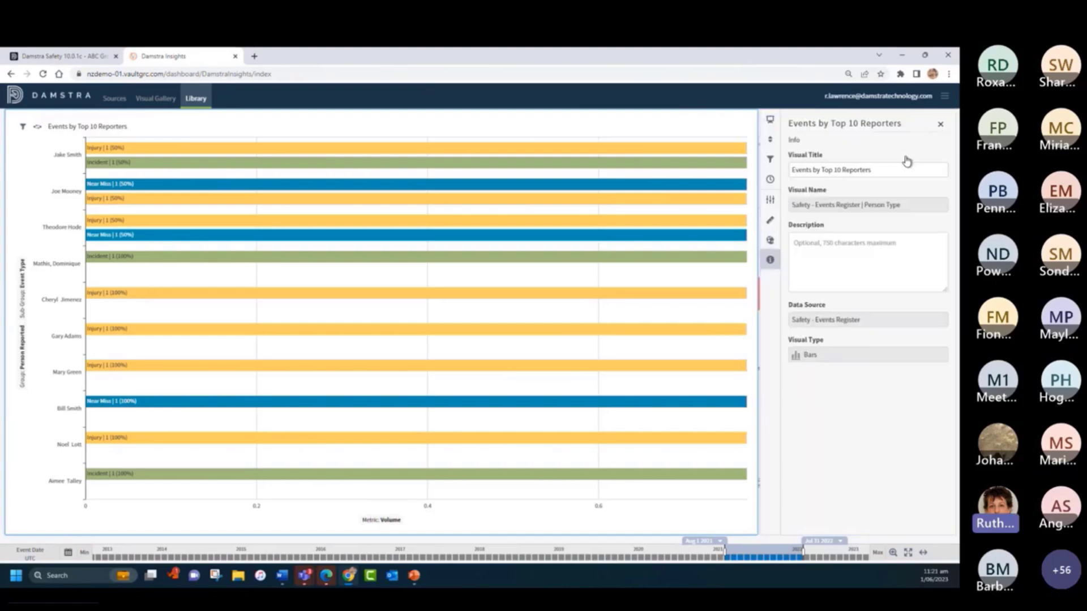
click(770, 202)
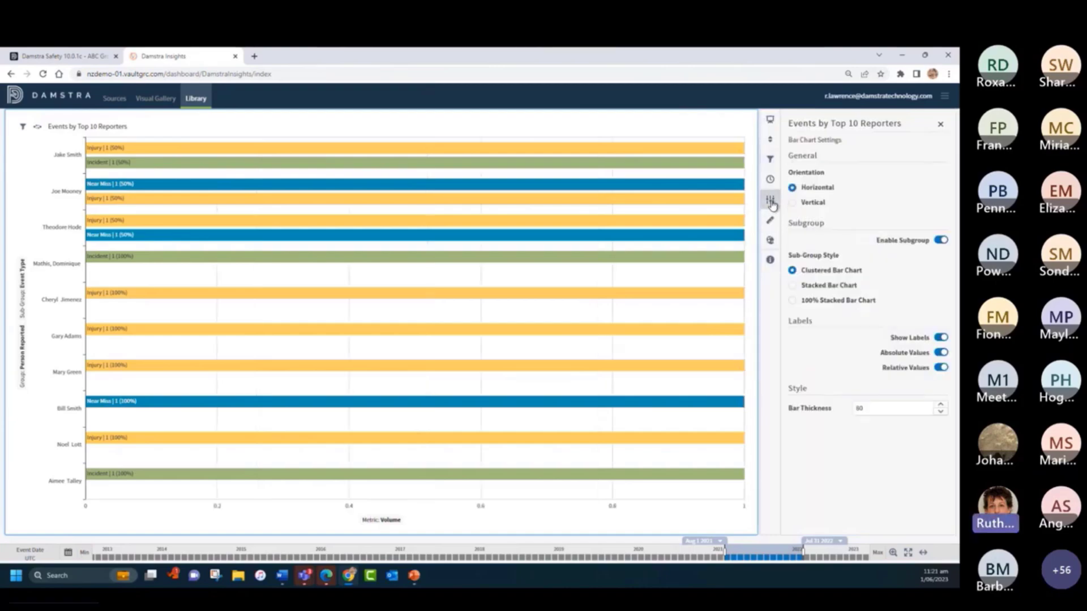
click(793, 288)
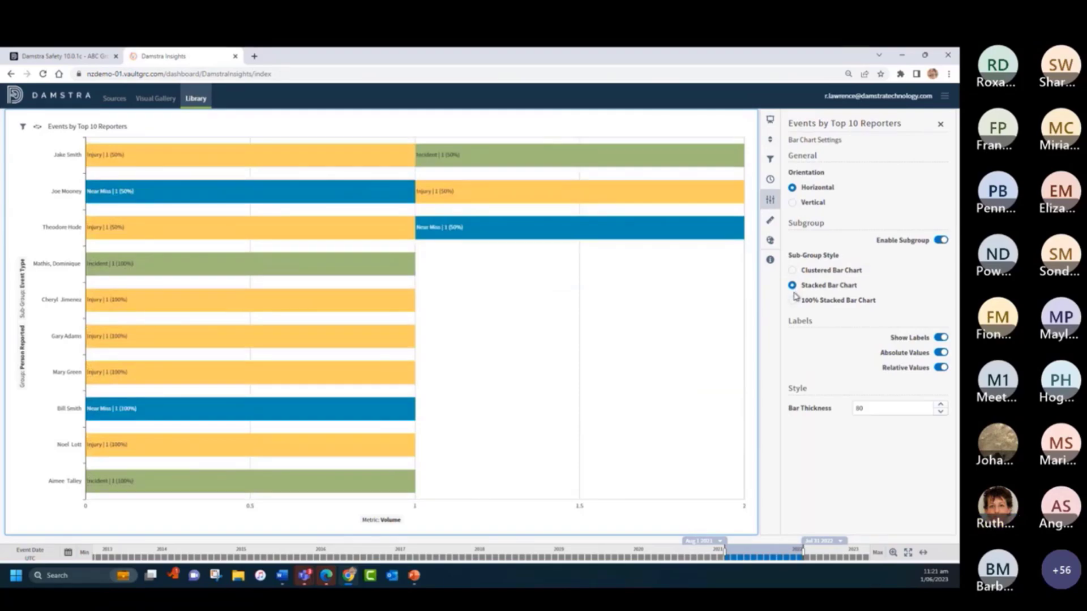
click(940, 127)
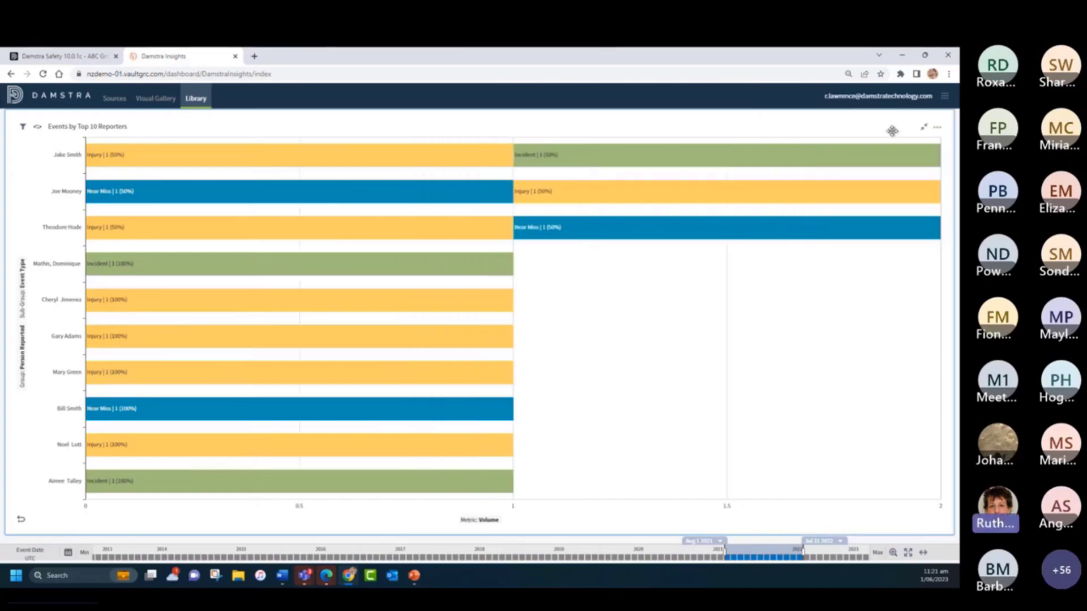
click(923, 130)
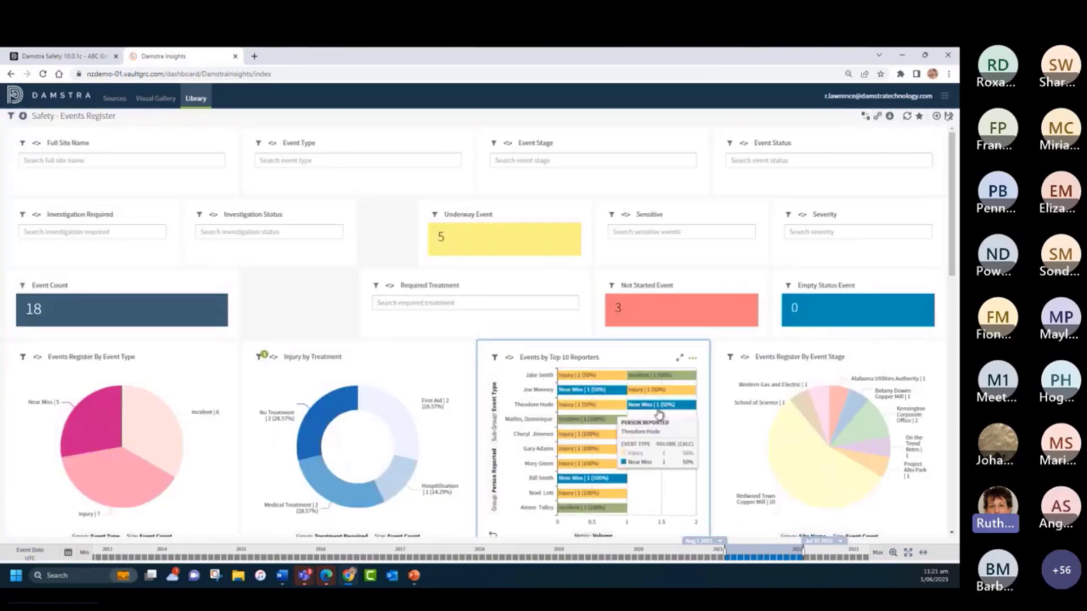
- Move the Completed Event tile up into the row beside the Event Count tile
mouse_move(603, 450)
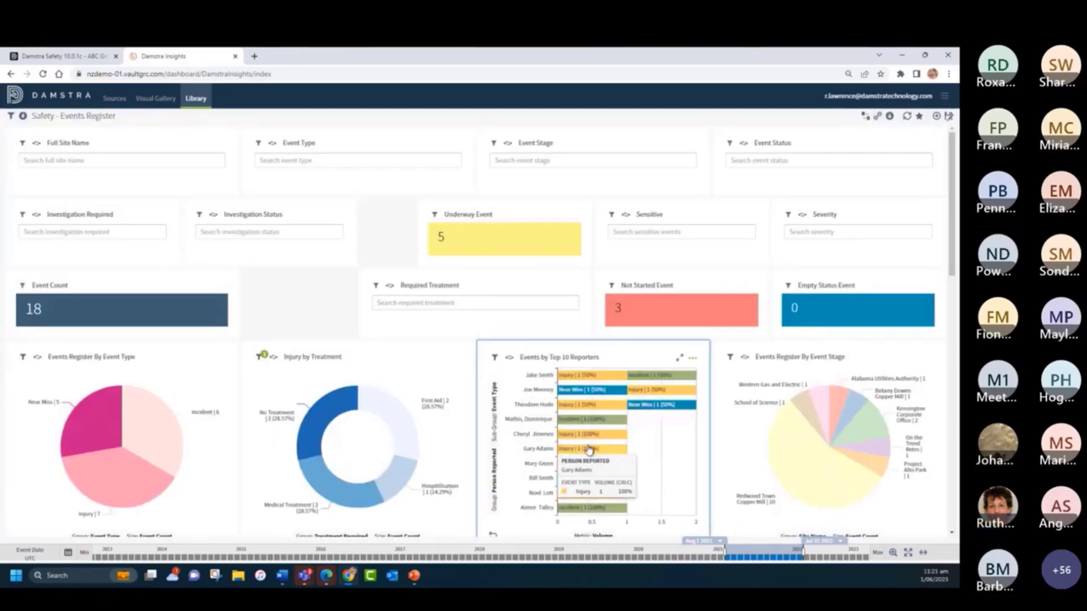
scroll(322, 338, down, 6)
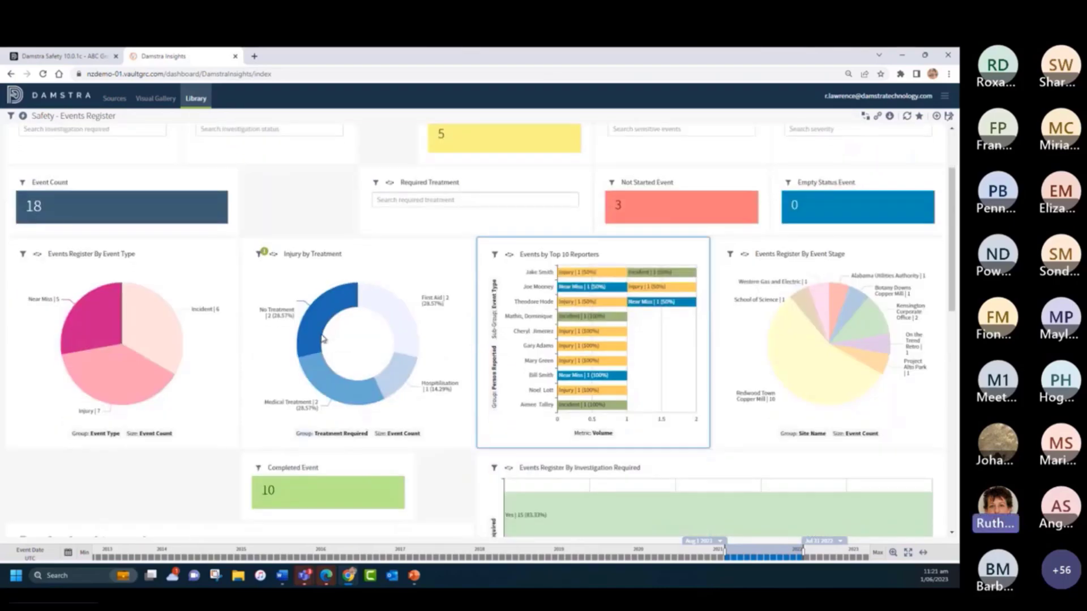
scroll(339, 368, up, 4)
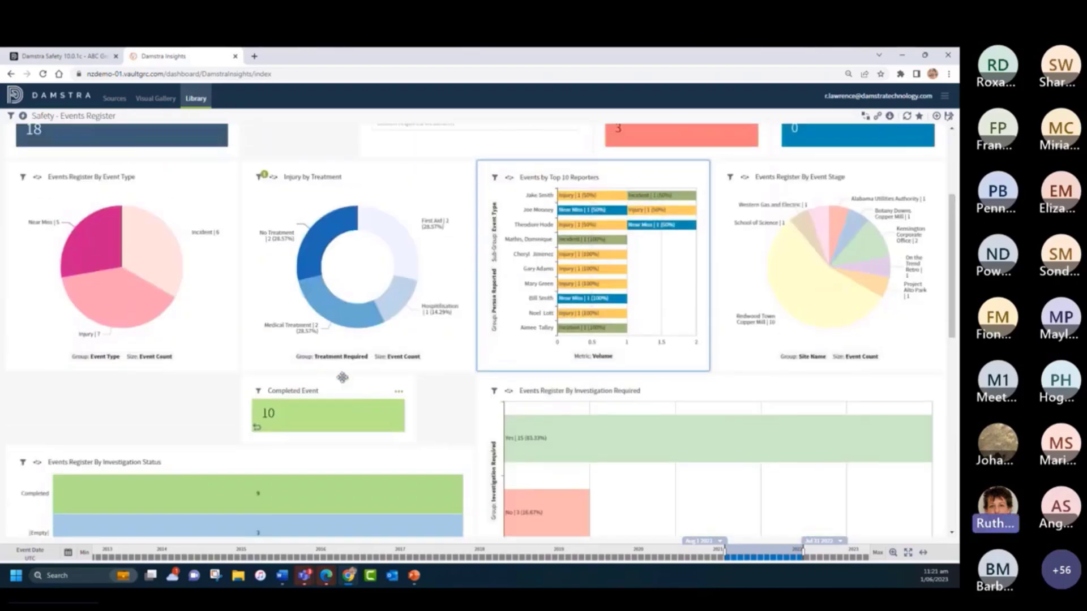
drag(351, 460, 343, 186)
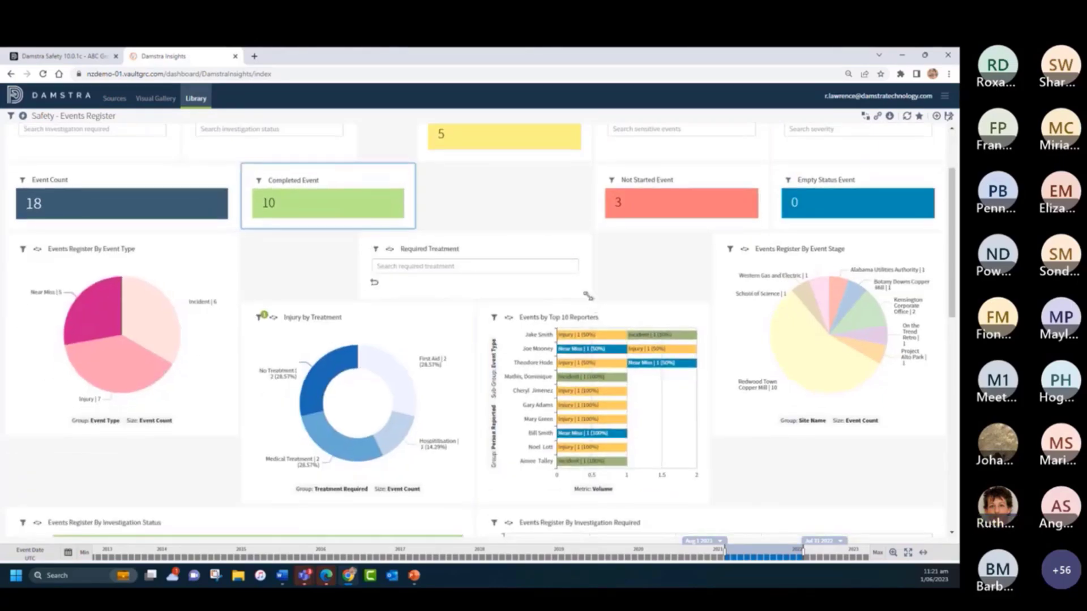
- Narrow the Required Treatment filter, place it between Investigation Status and Sensitive, and widen it to fill the gap there
drag(595, 296, 532, 295)
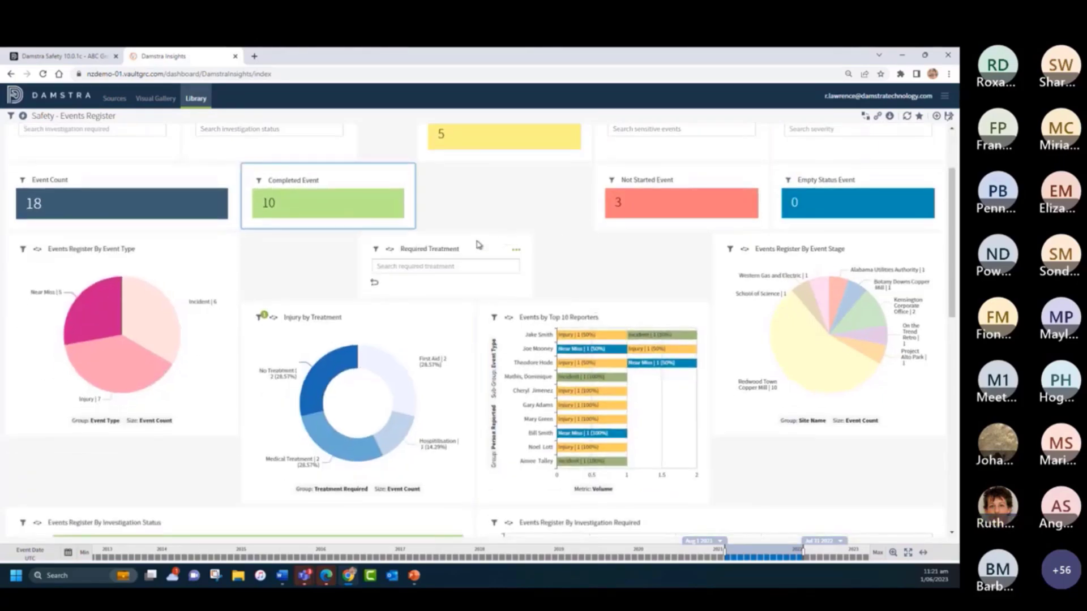
drag(480, 247, 494, 227)
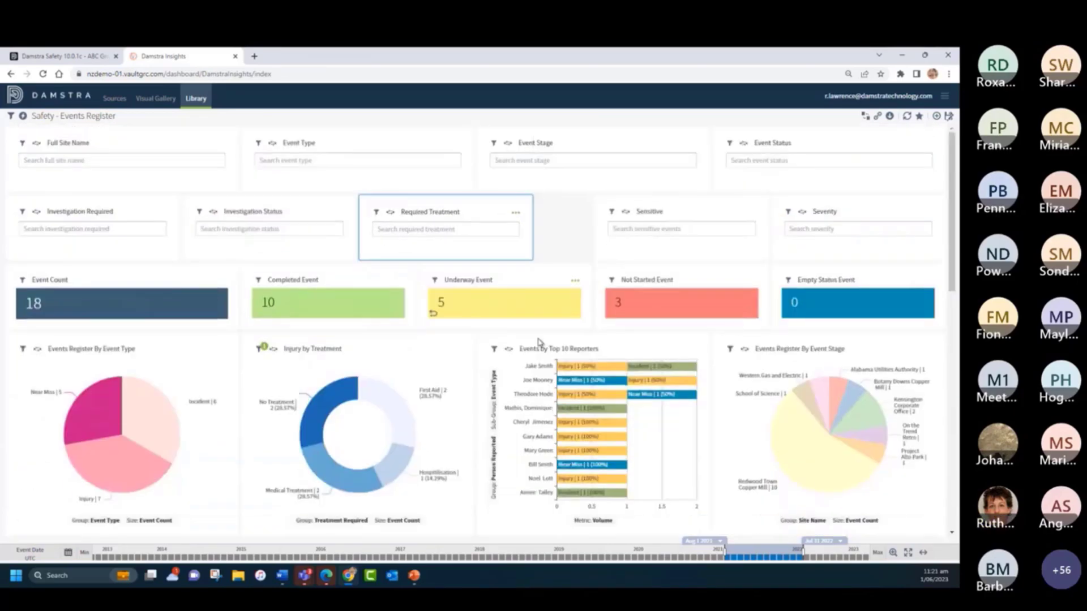
drag(532, 259, 575, 262)
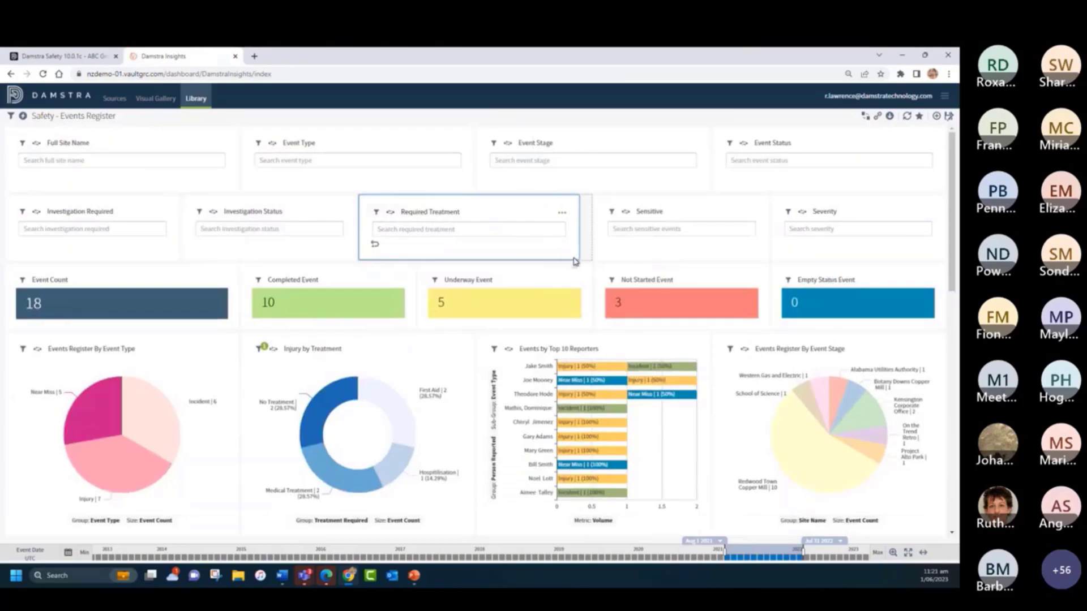
- Widen the Events Register table at the end of the dashboard to the full dashboard width
scroll(462, 391, down, 3)
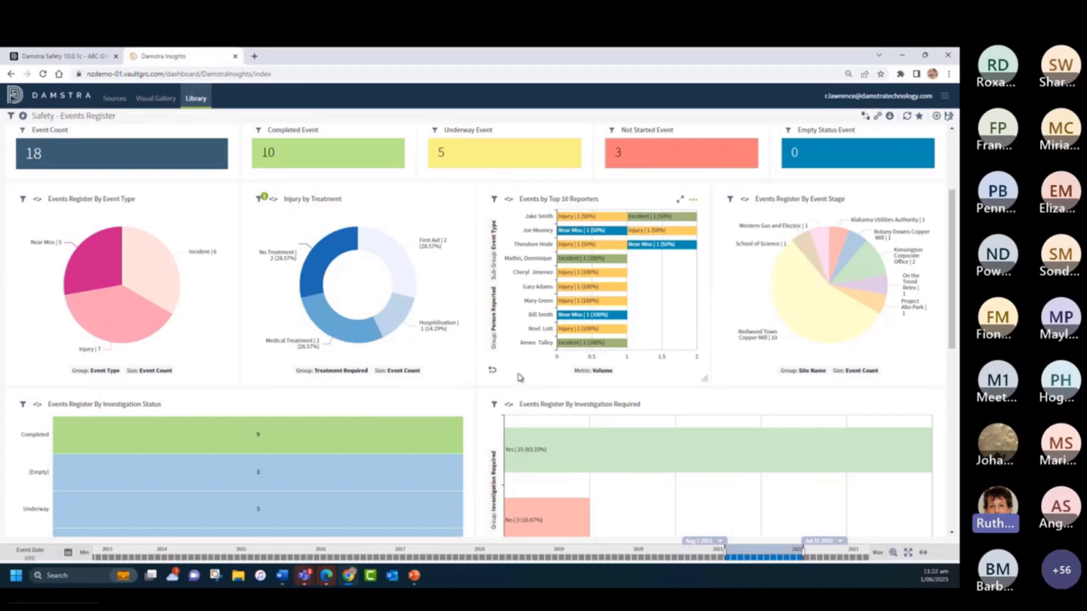
scroll(558, 367, down, 8)
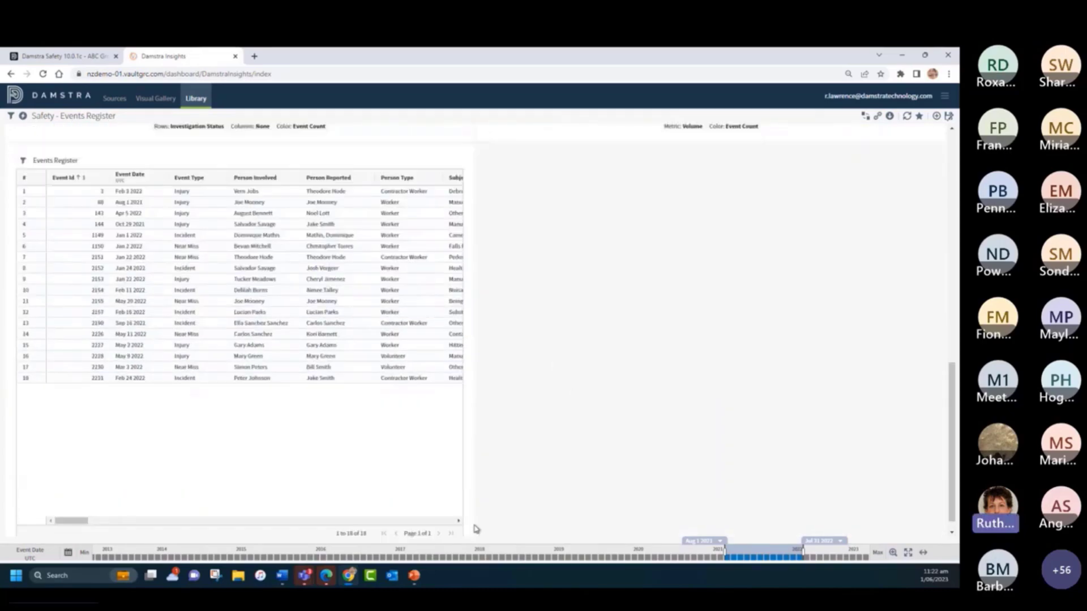
scroll(468, 524, down, 1)
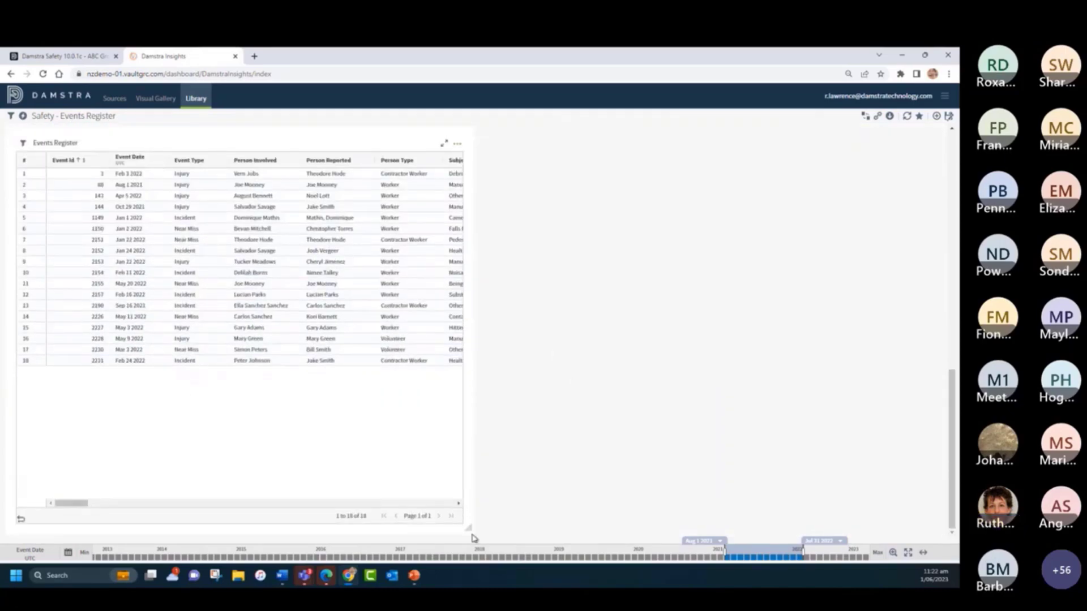
drag(470, 527, 930, 533)
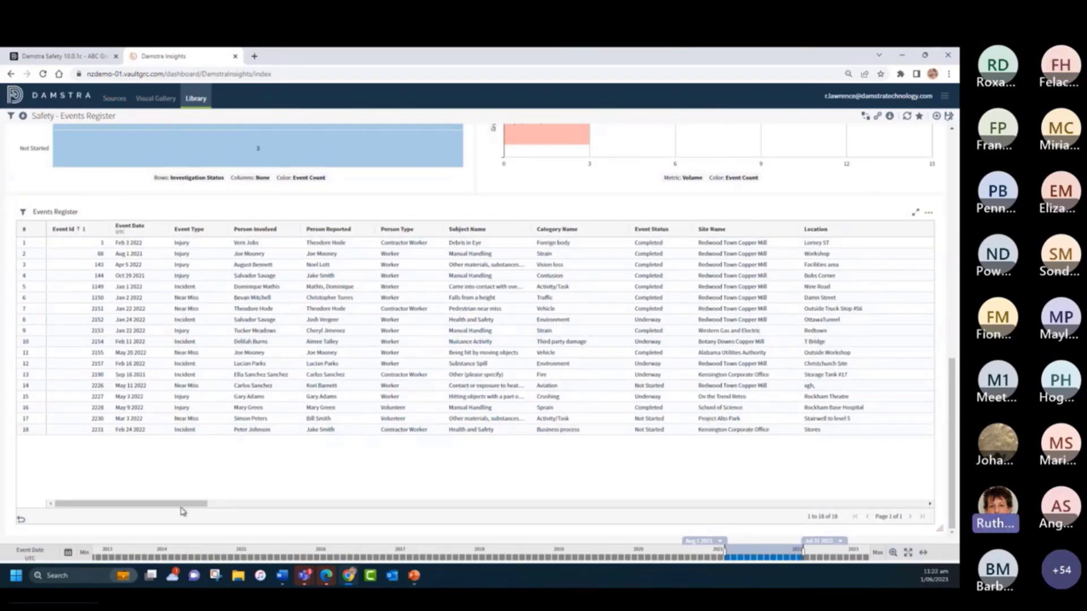
- Sort the Events Register table by Event Date in ascending order
drag(182, 505, 107, 488)
mouse_move(117, 142)
click(131, 229)
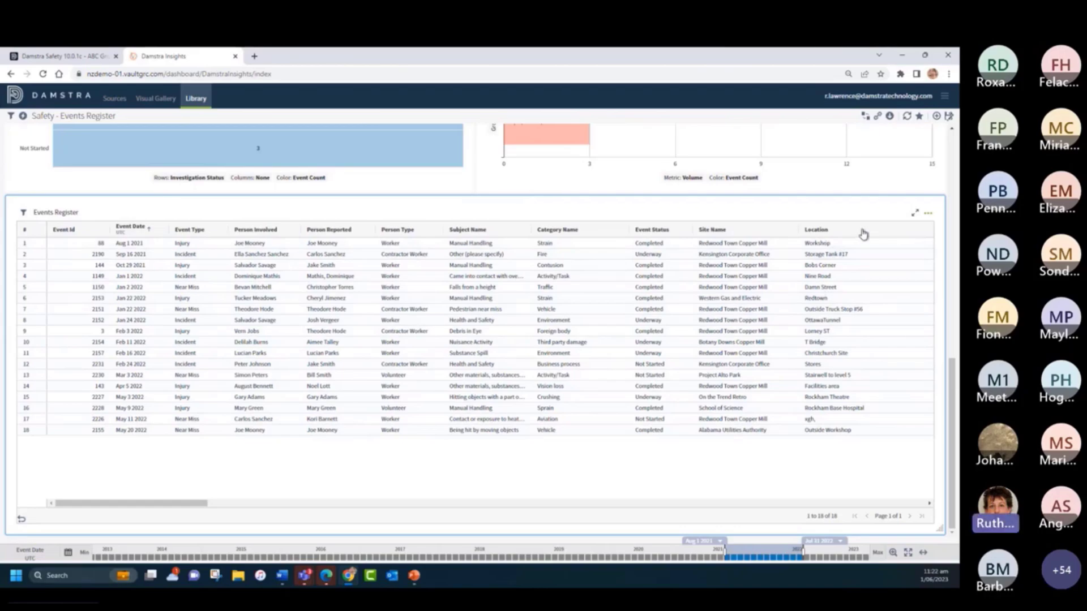
- Hide the Location column in the Events Register table
click(521, 231)
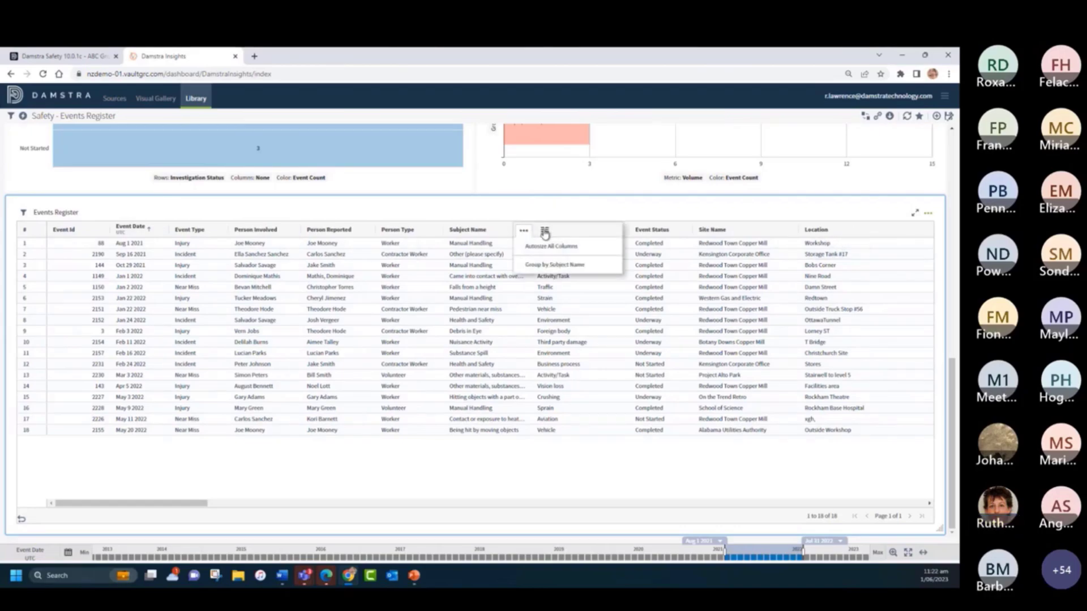
click(545, 232)
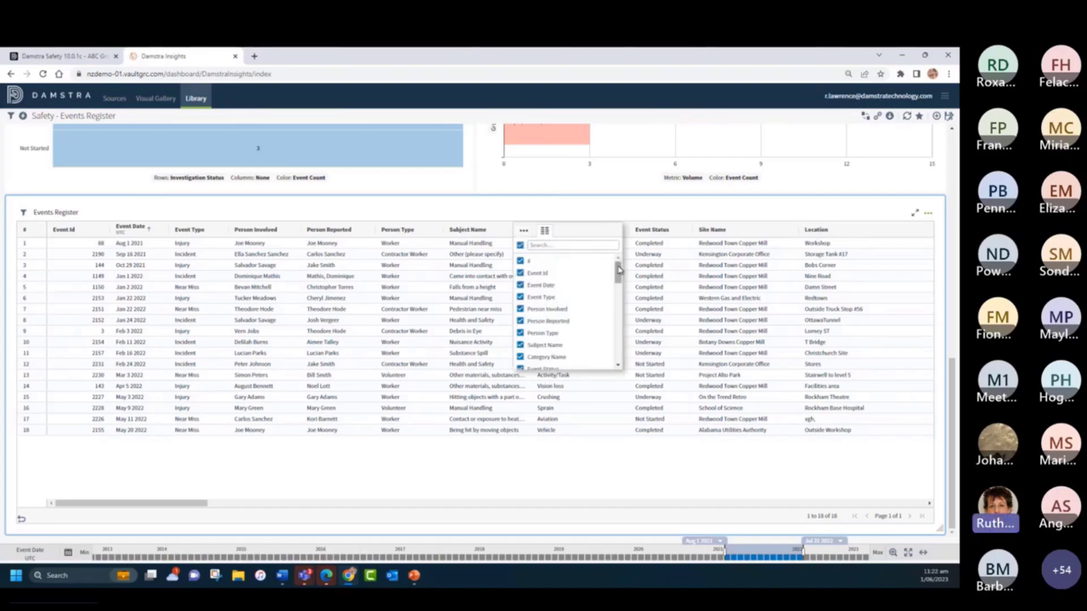
drag(617, 273, 619, 289)
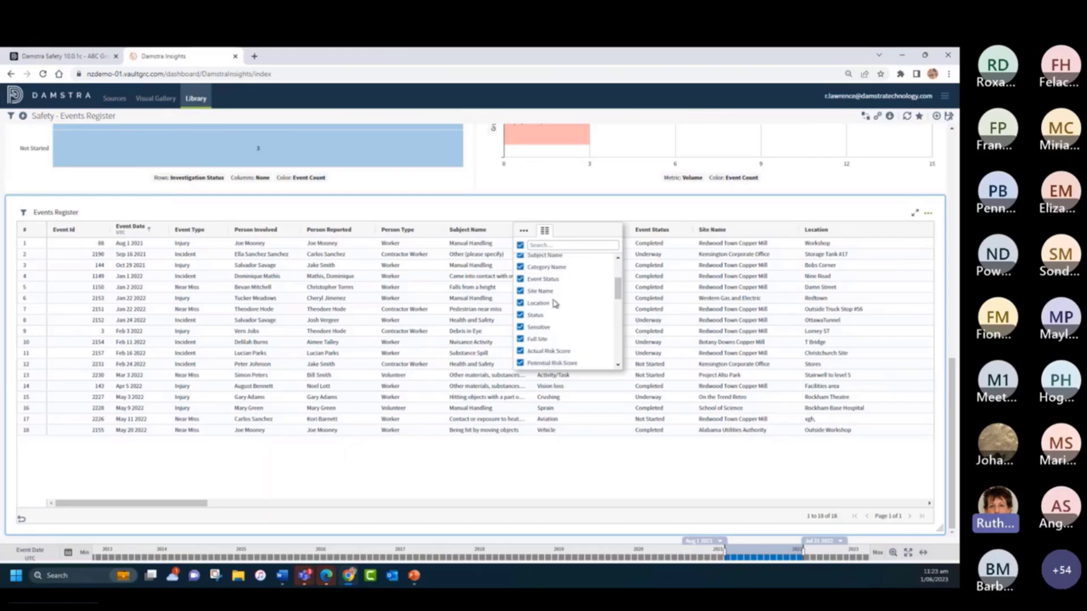
click(520, 304)
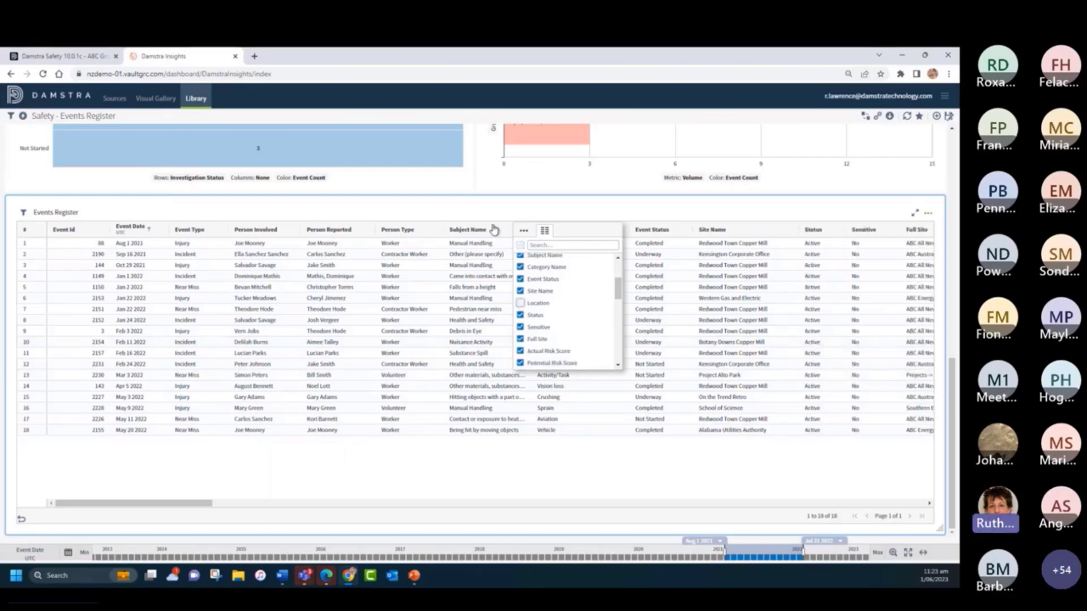
click(465, 207)
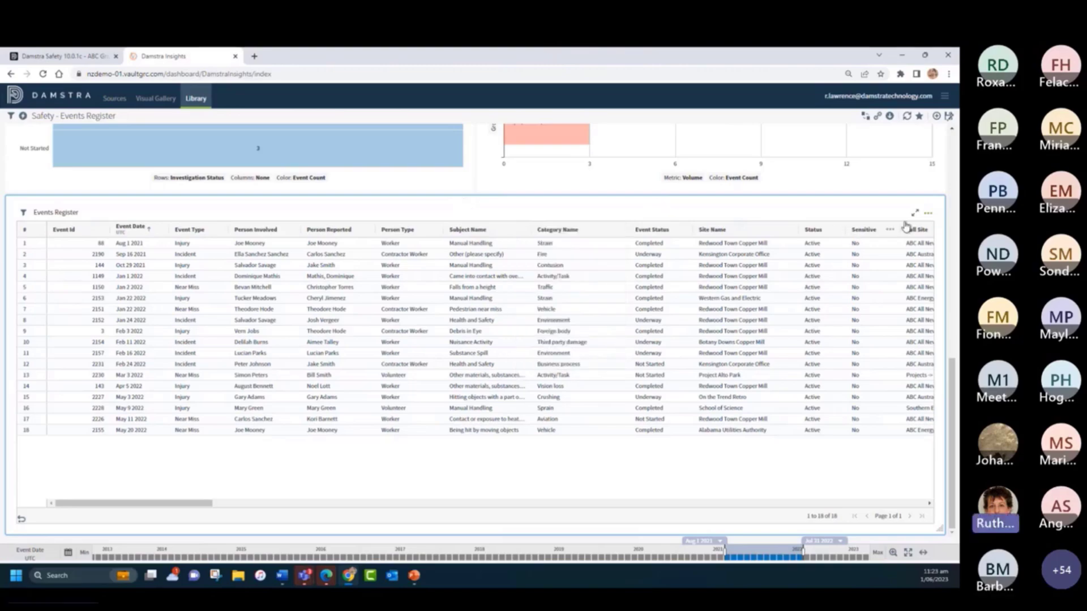
- Open the Events Register table's settings and remove the Level 6, Level 4, Level 3, Level 2 and Level 1 Name columns
click(929, 215)
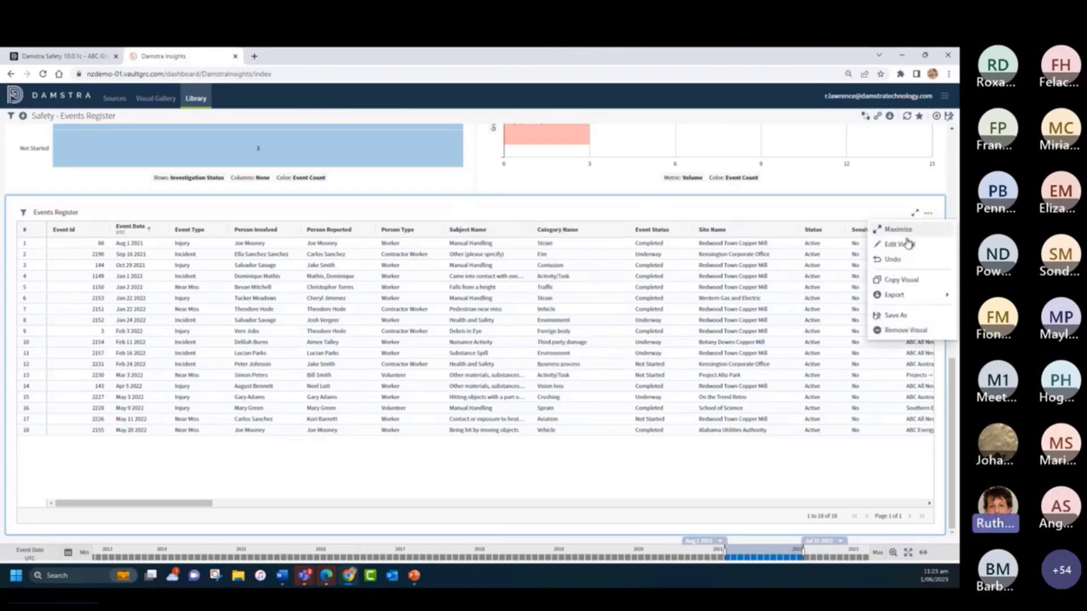
click(904, 245)
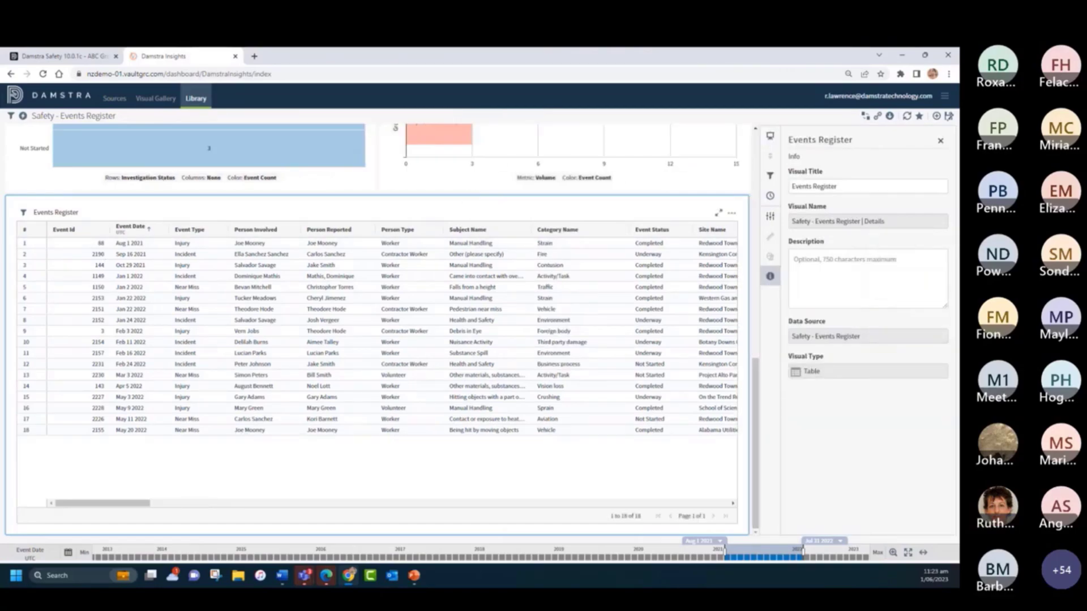
click(771, 218)
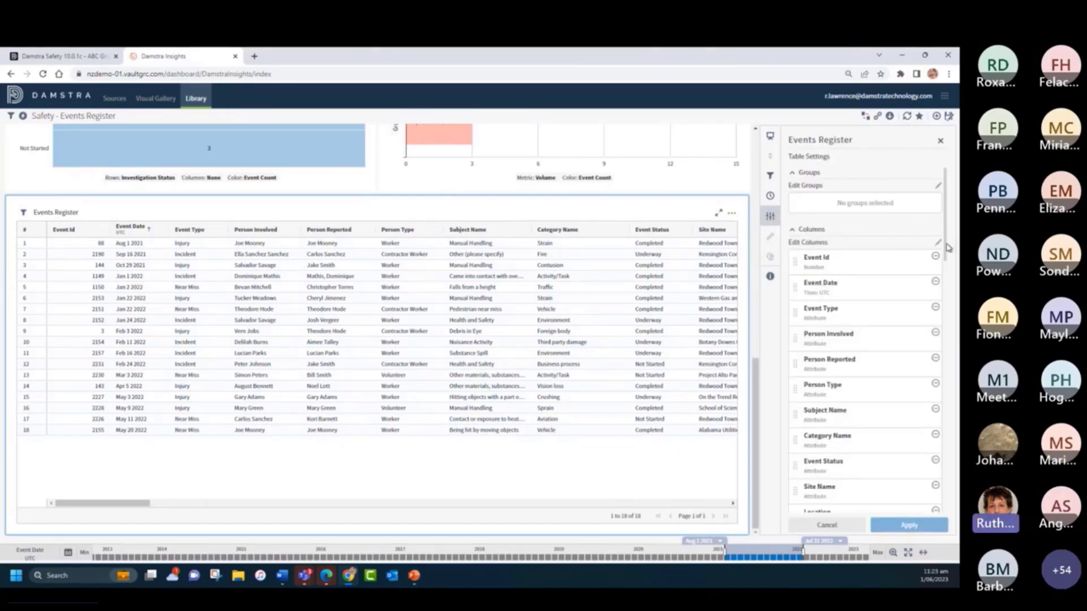
scroll(949, 247, down, 15)
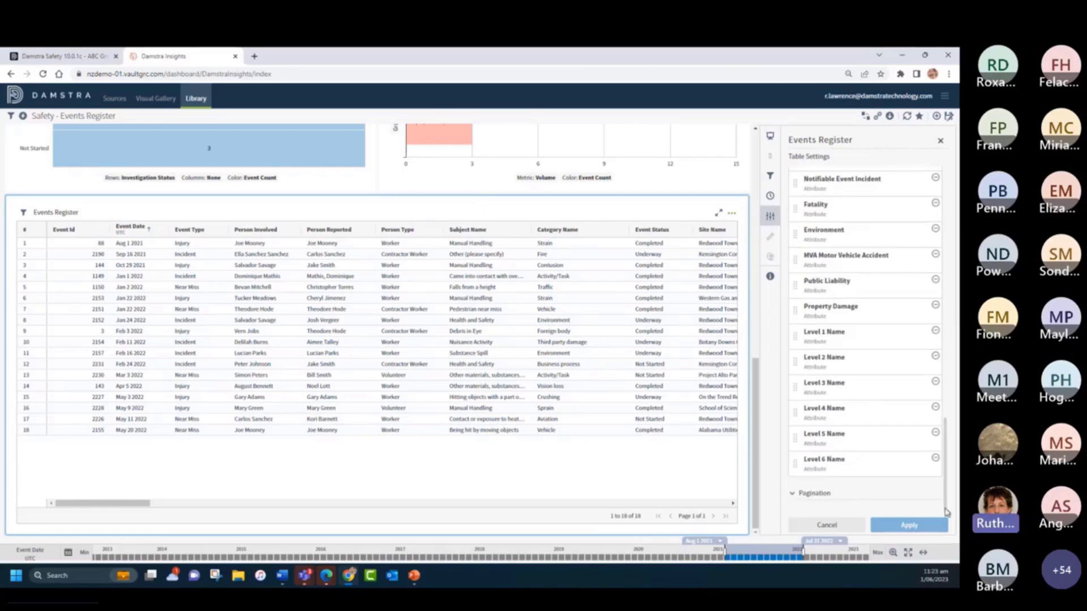
click(935, 458)
click(936, 433)
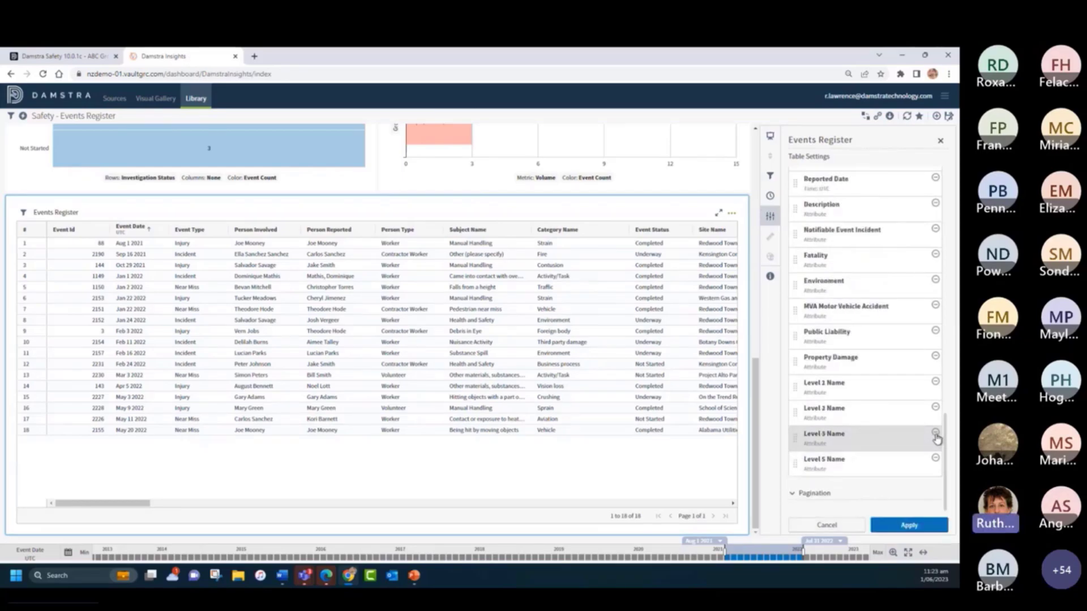
click(935, 433)
click(935, 433)
click(935, 433)
- Remove the Property Damage, Public Liability, MVA Motor Vehicle Accident, Environment, Fatality, Notifiable Event Incident and Level 5 Name columns from the table's column list
click(935, 433)
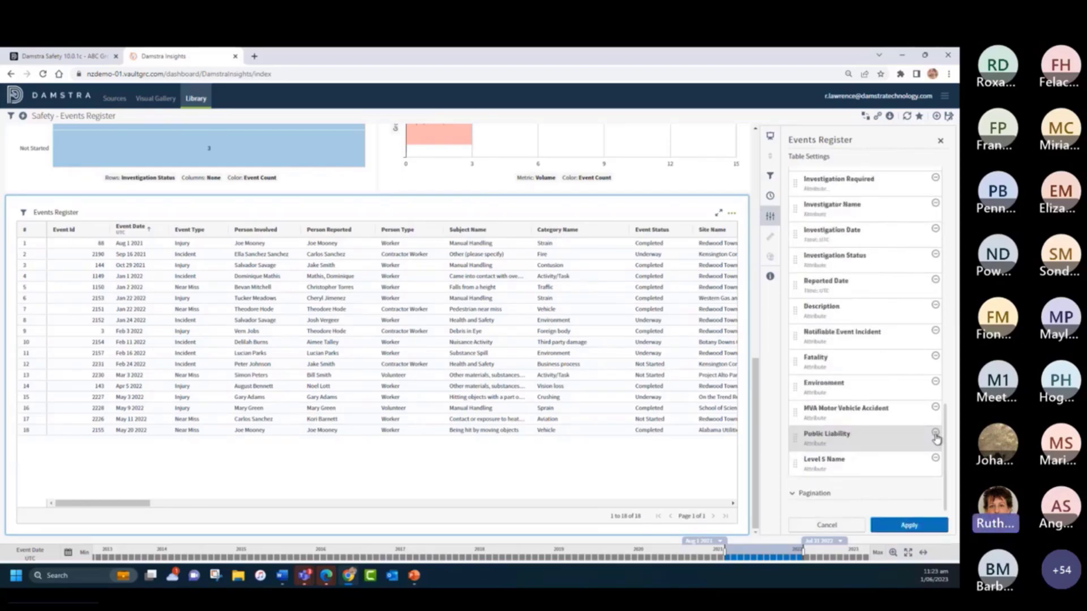
click(936, 433)
click(935, 434)
click(935, 433)
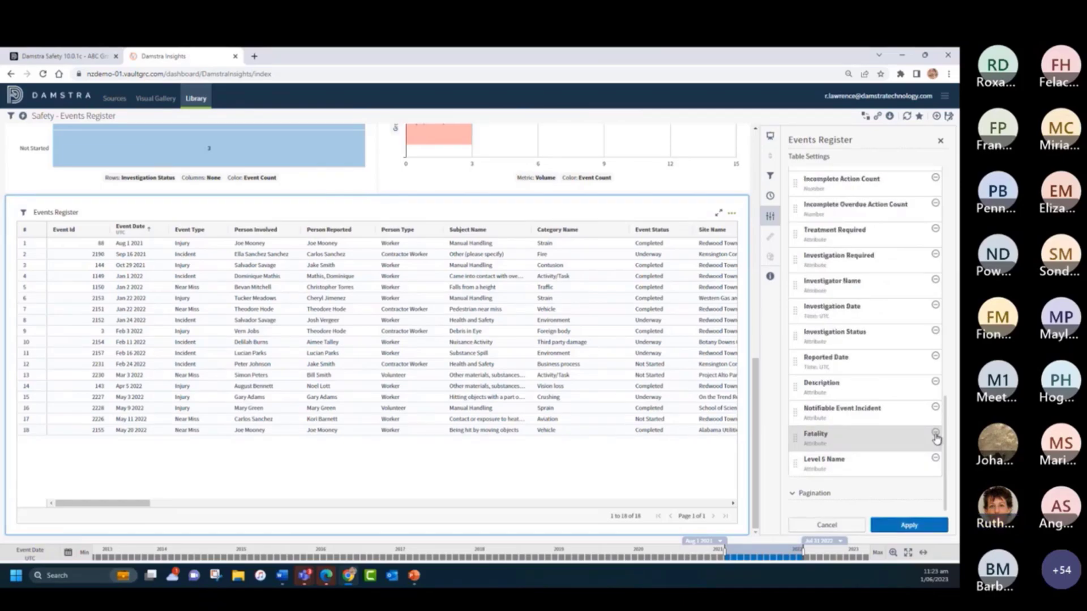
click(935, 433)
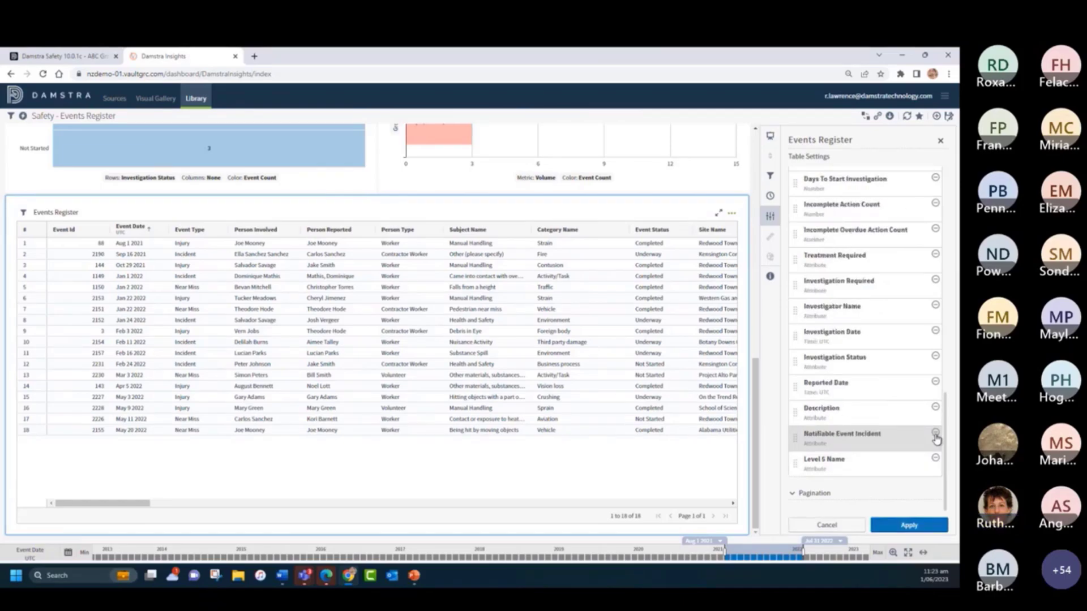
click(935, 433)
click(936, 459)
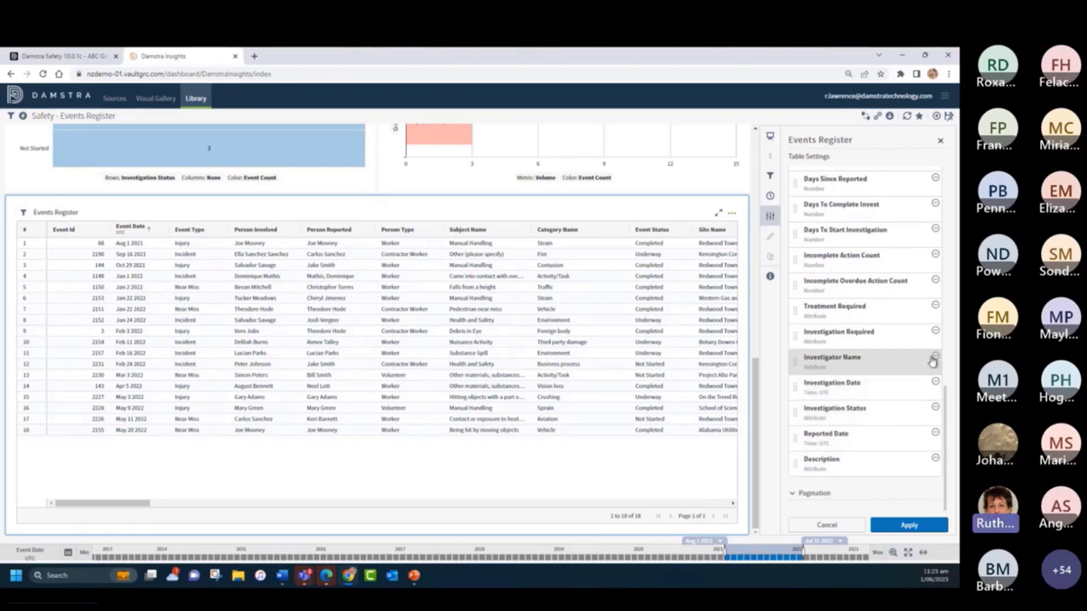
- Remove the Incomplete Overdue Action Count and Days To Start Investigation columns, and apply the column changes to the table
click(935, 281)
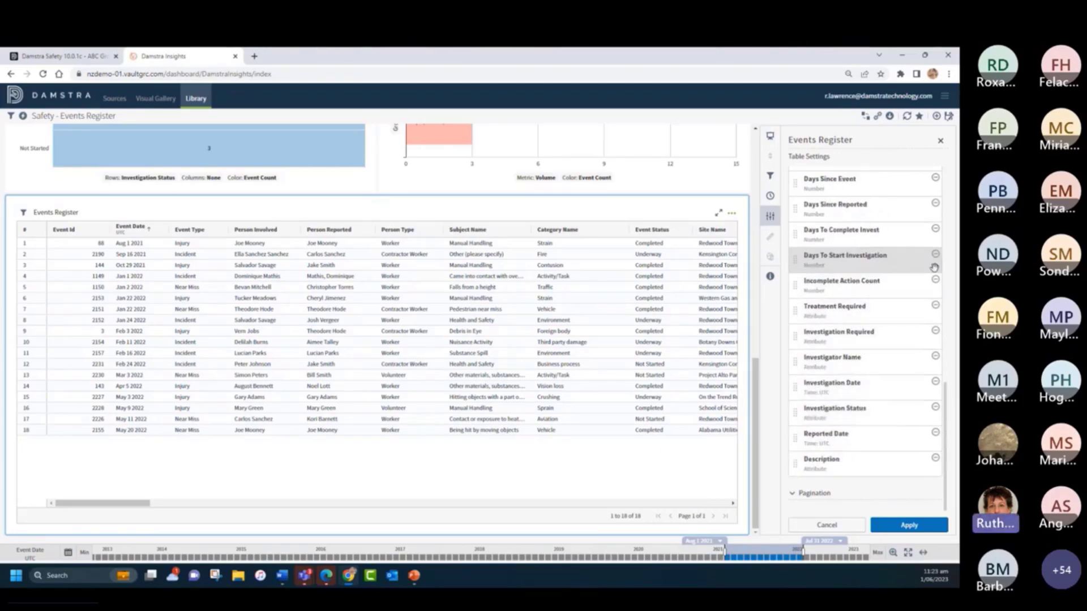
click(935, 256)
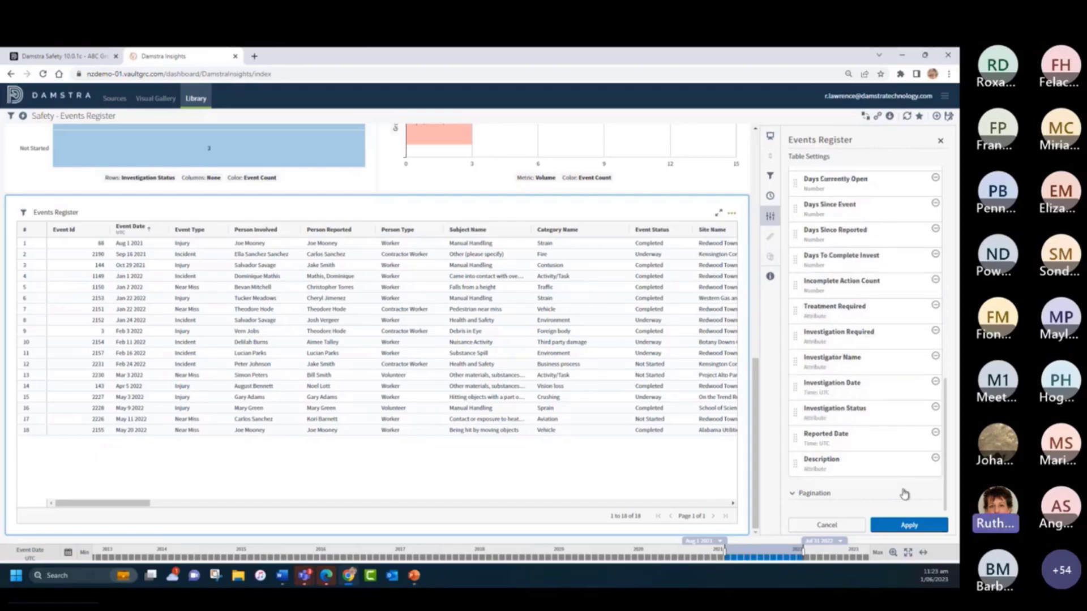
click(915, 524)
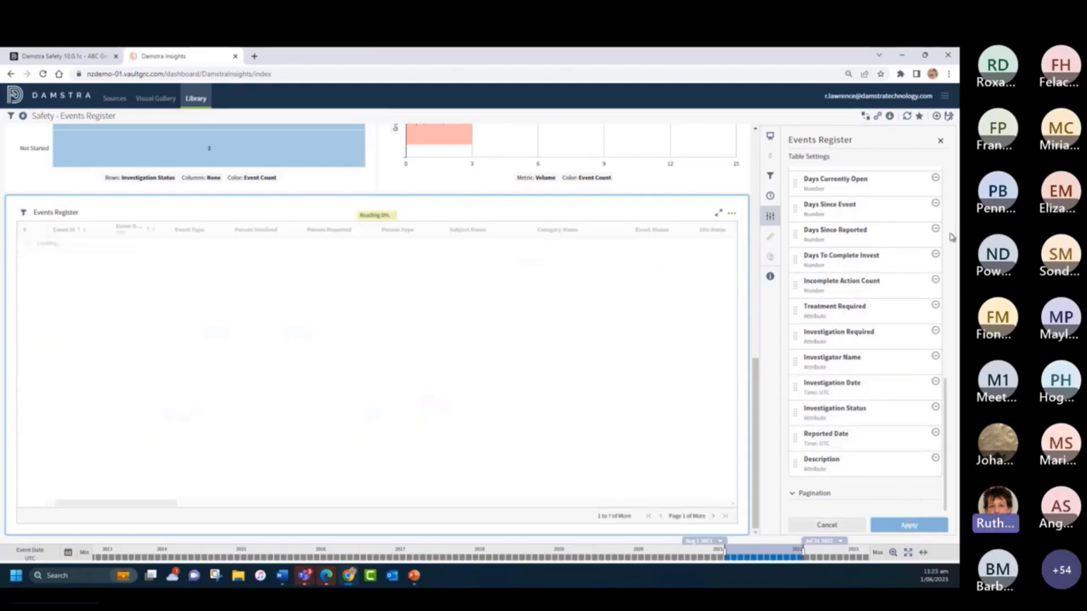
- Narrow the Events Register table to half the dashboard width and place a copy of it in the free space beside it
scroll(879, 391, up, 10)
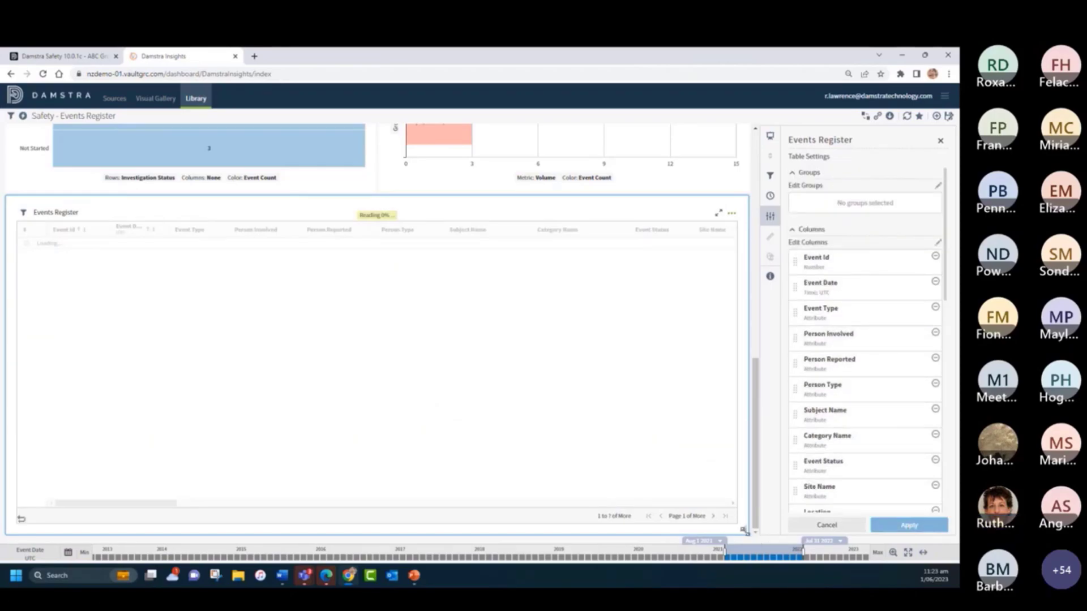
drag(744, 531, 375, 525)
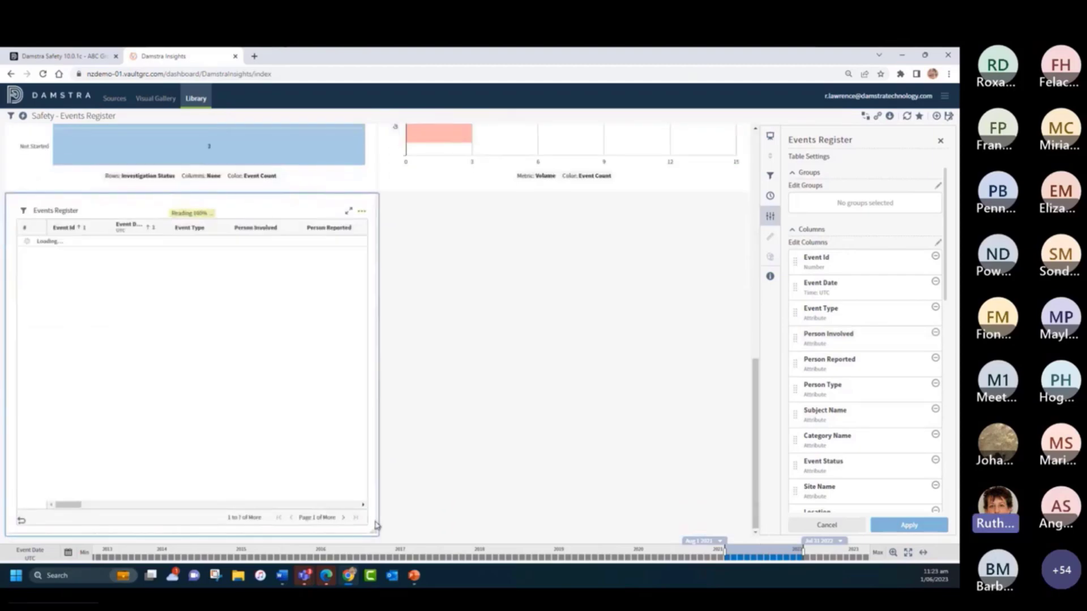
right_click(347, 232)
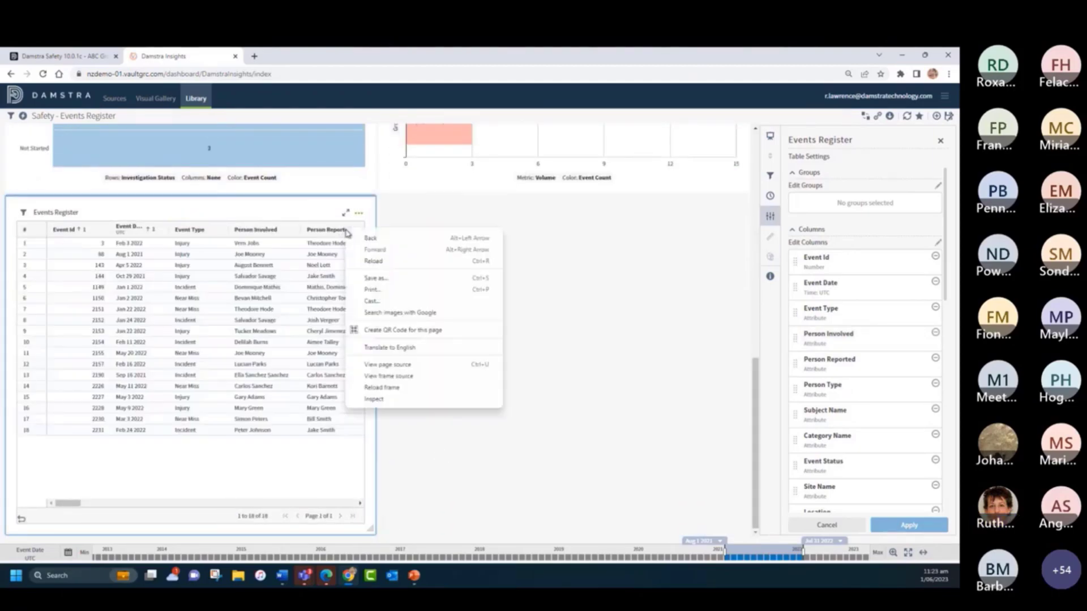
click(639, 270)
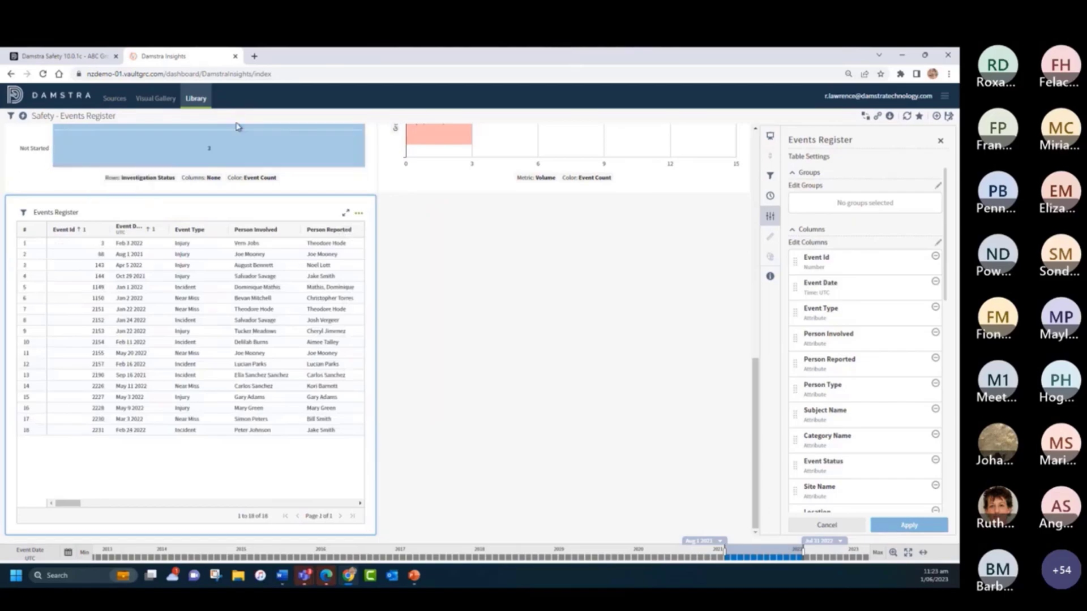
click(358, 216)
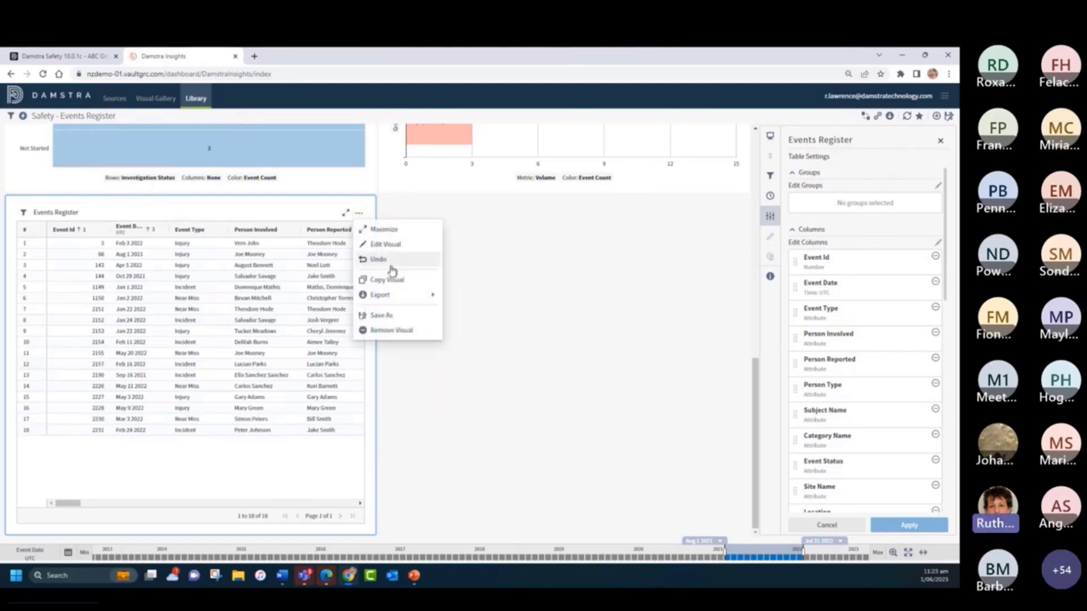
click(440, 281)
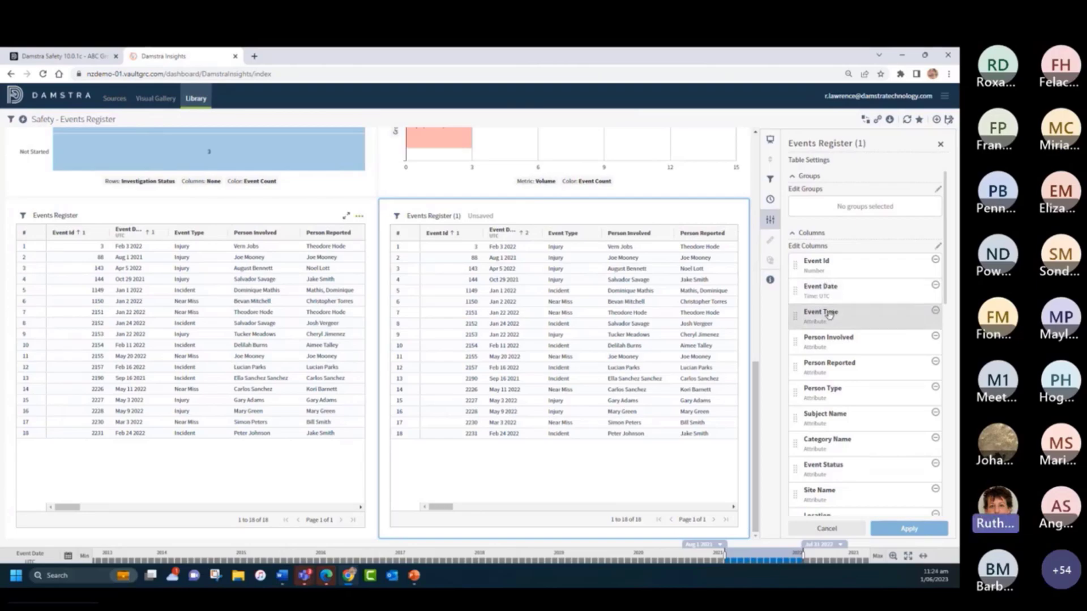
- In the copied table, make Event Type and Site Name the first columns and group the rows by Event Date with Month granularity
drag(832, 317, 835, 273)
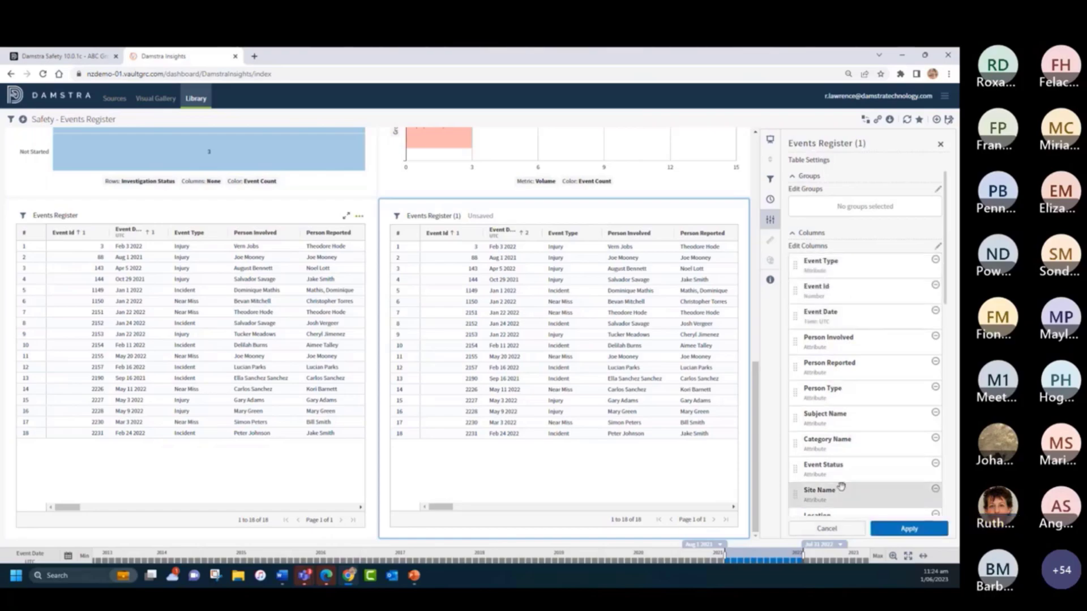
drag(838, 491, 832, 286)
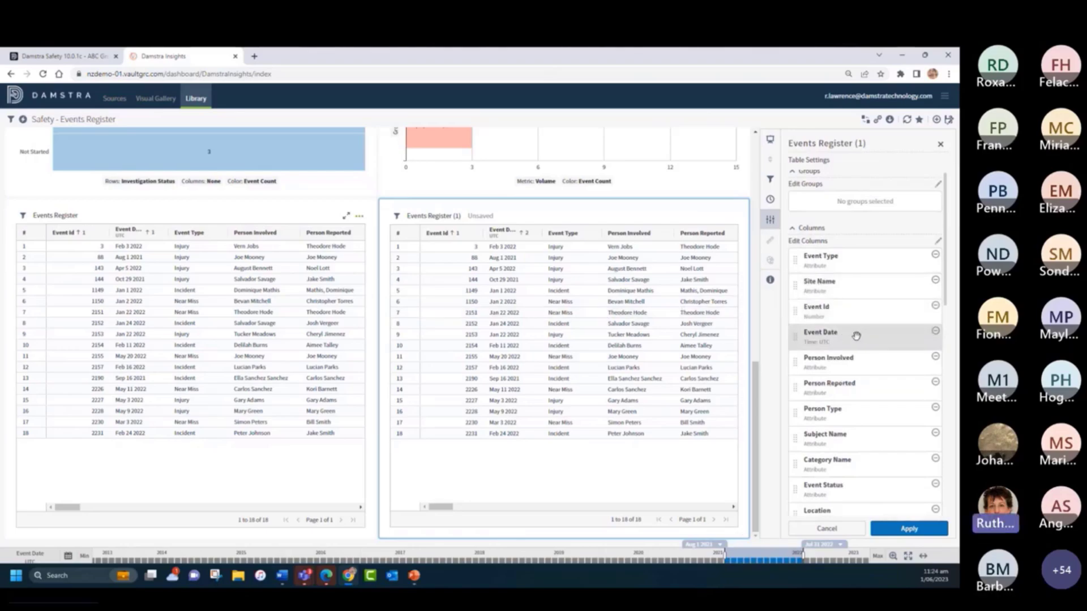
drag(856, 338, 855, 205)
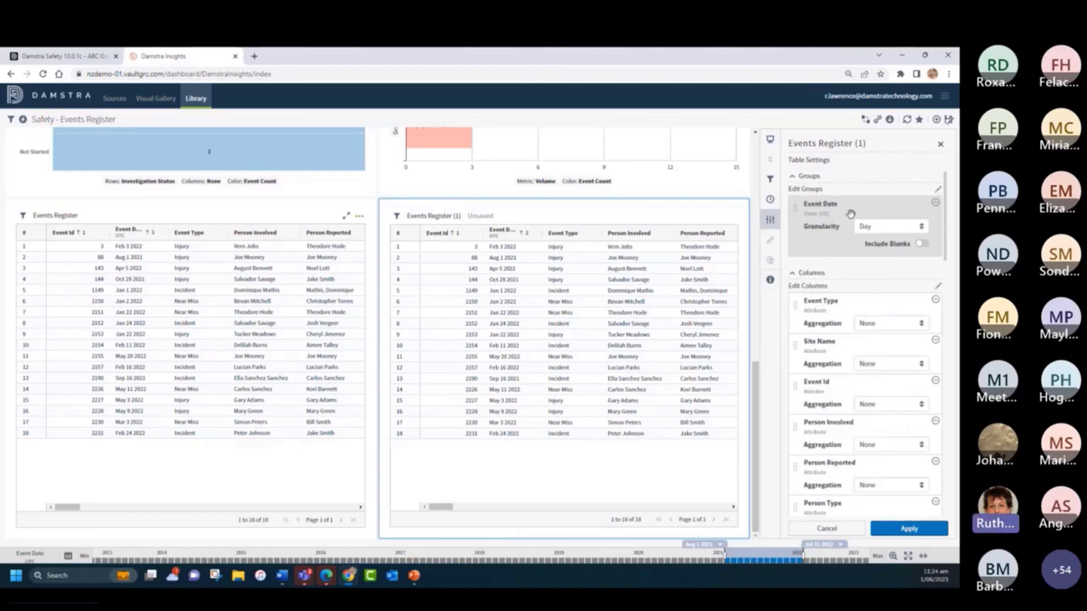
click(874, 227)
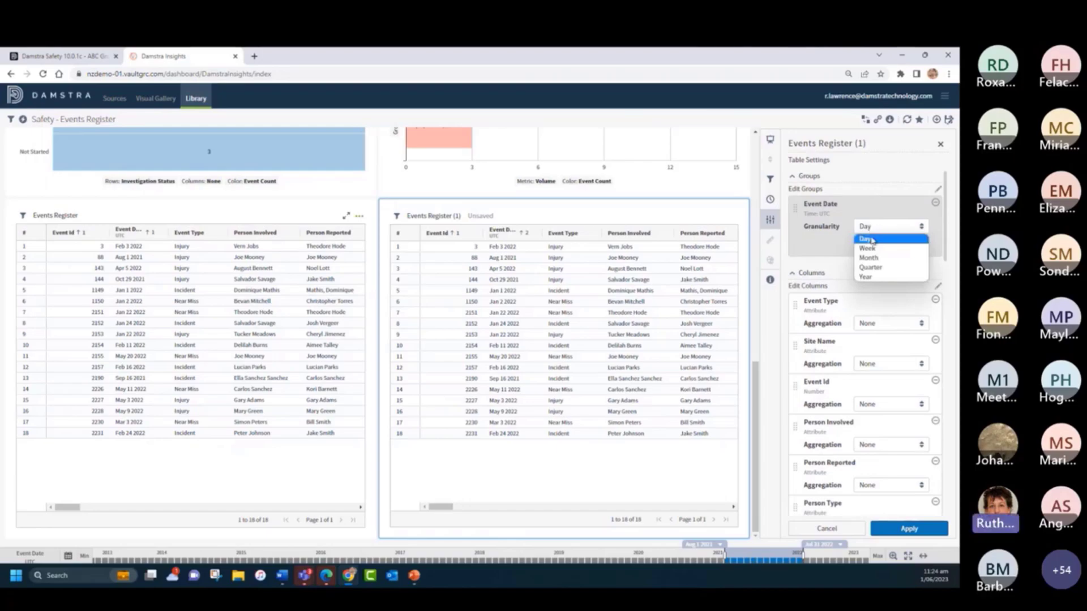
click(872, 260)
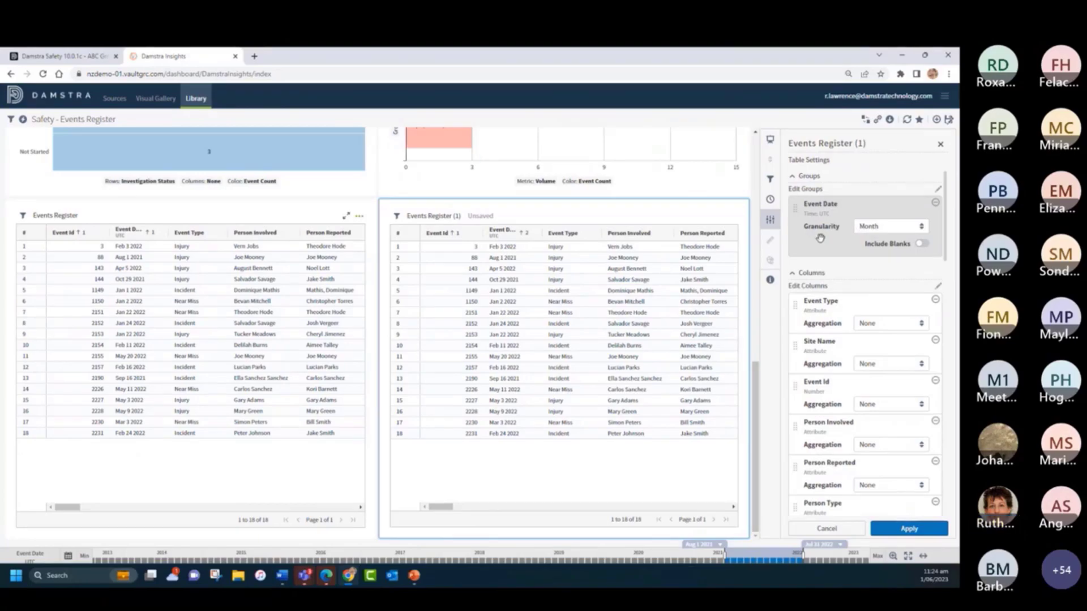
click(908, 531)
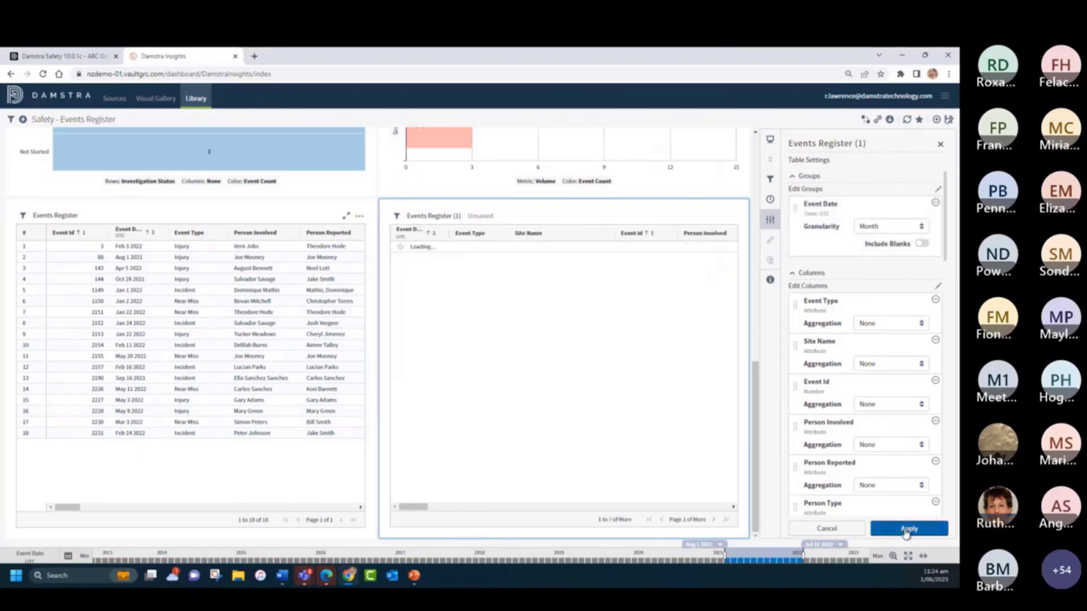
click(940, 145)
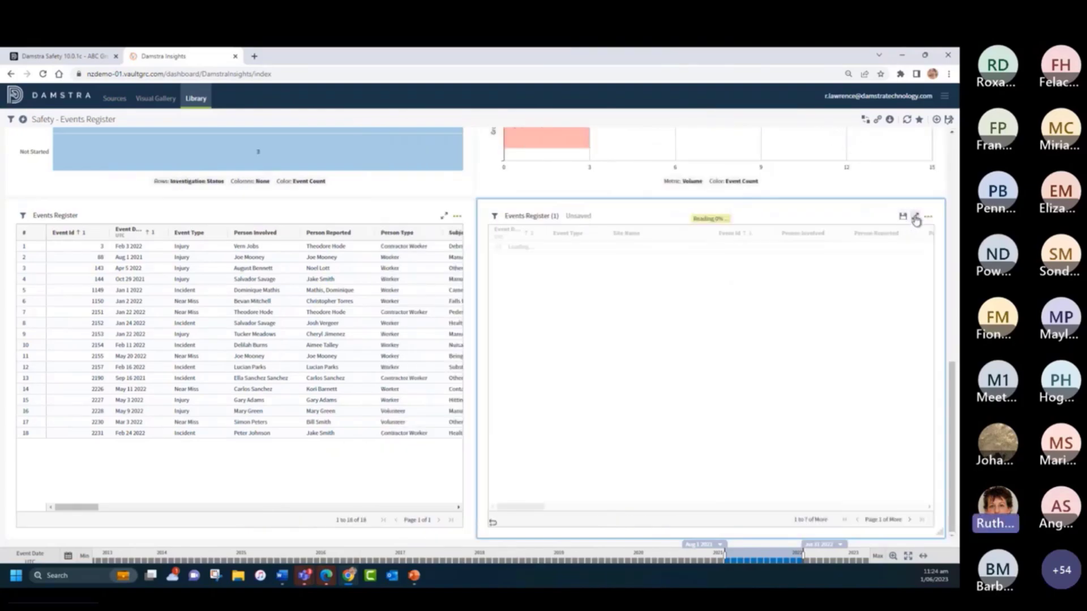
- Maximize the copied register table and change its visual style to Heat Map
click(915, 218)
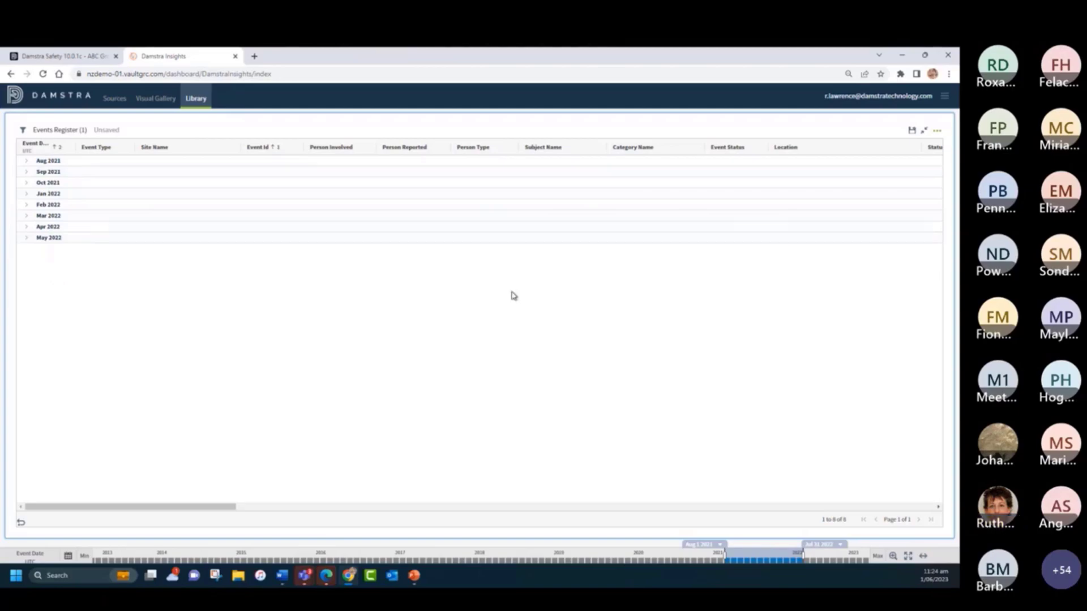
click(937, 132)
click(903, 163)
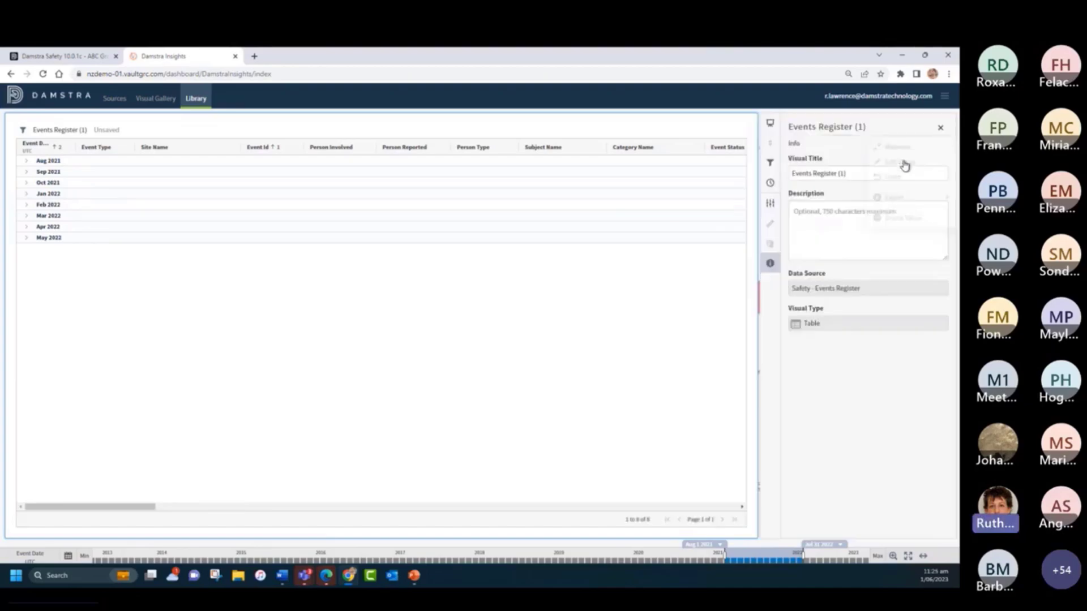
click(770, 128)
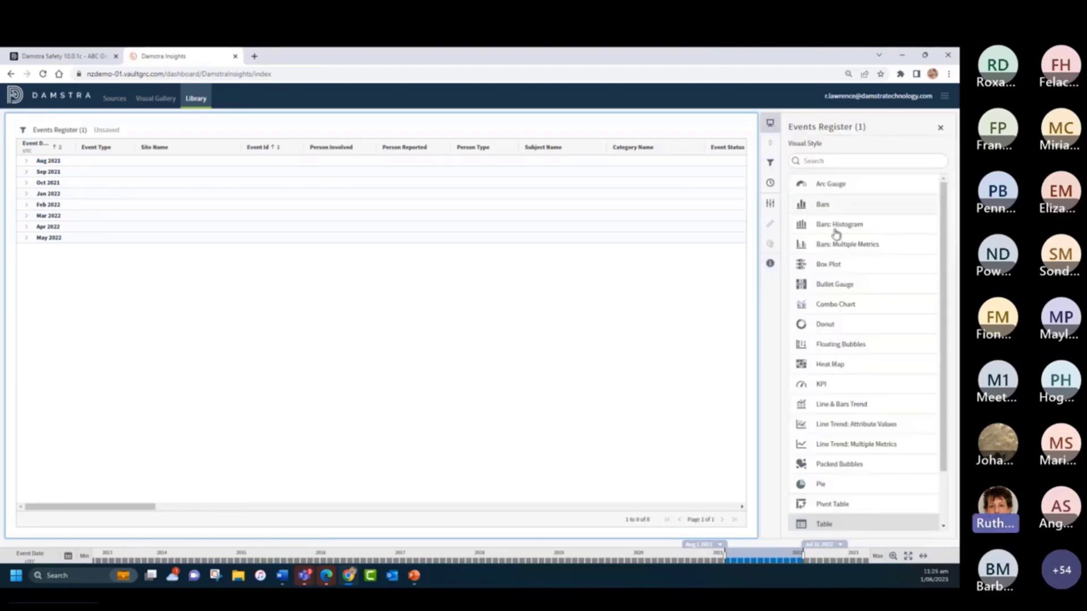
click(837, 366)
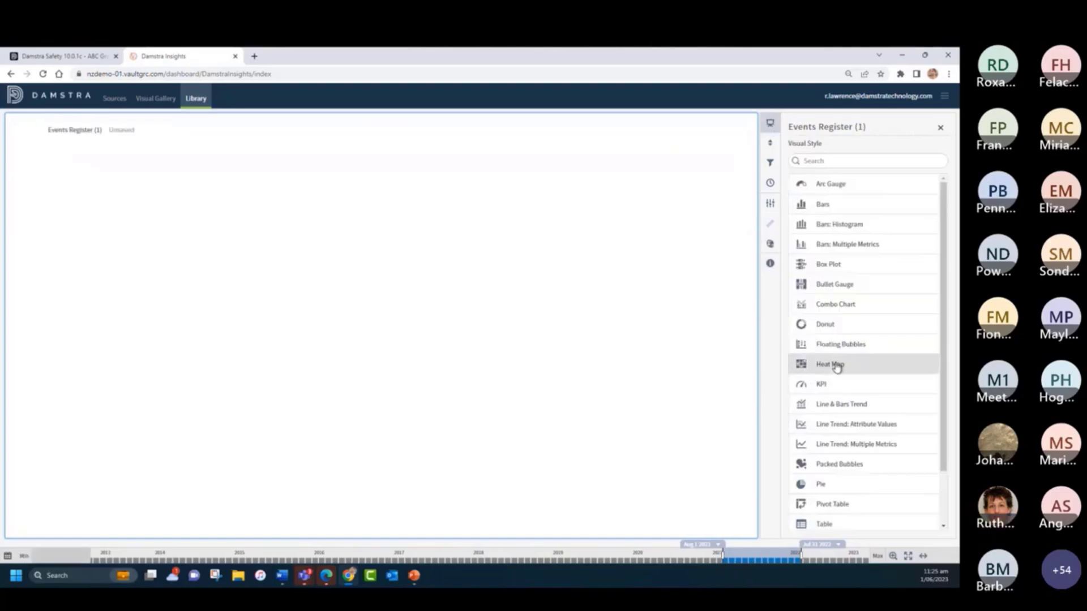
click(940, 128)
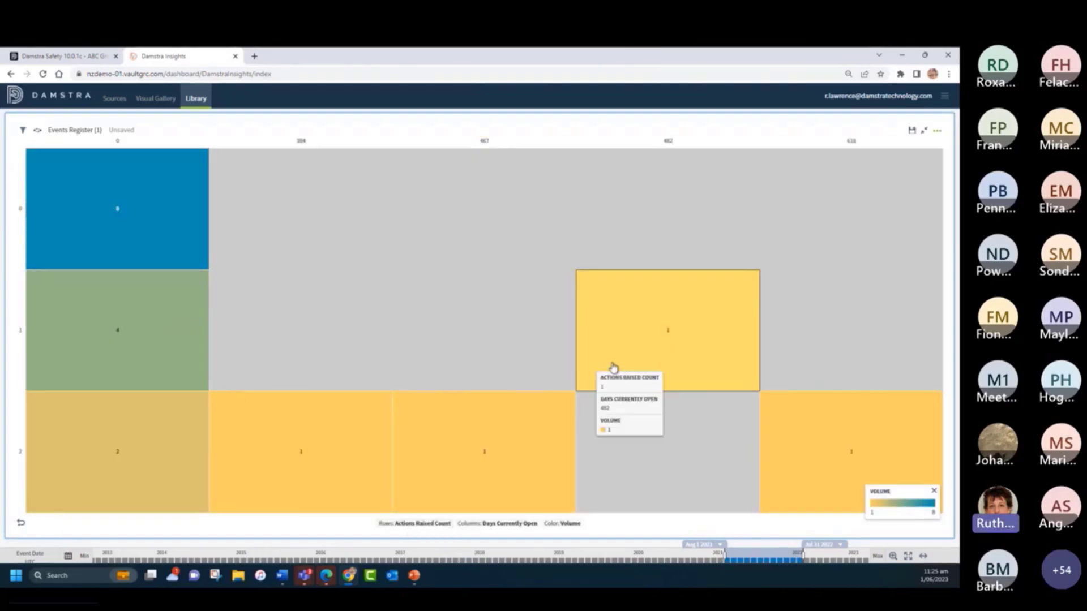
- Set the heat map's rows to Treatment Required and its columns to Category Name
click(411, 524)
scroll(422, 365, down, 8)
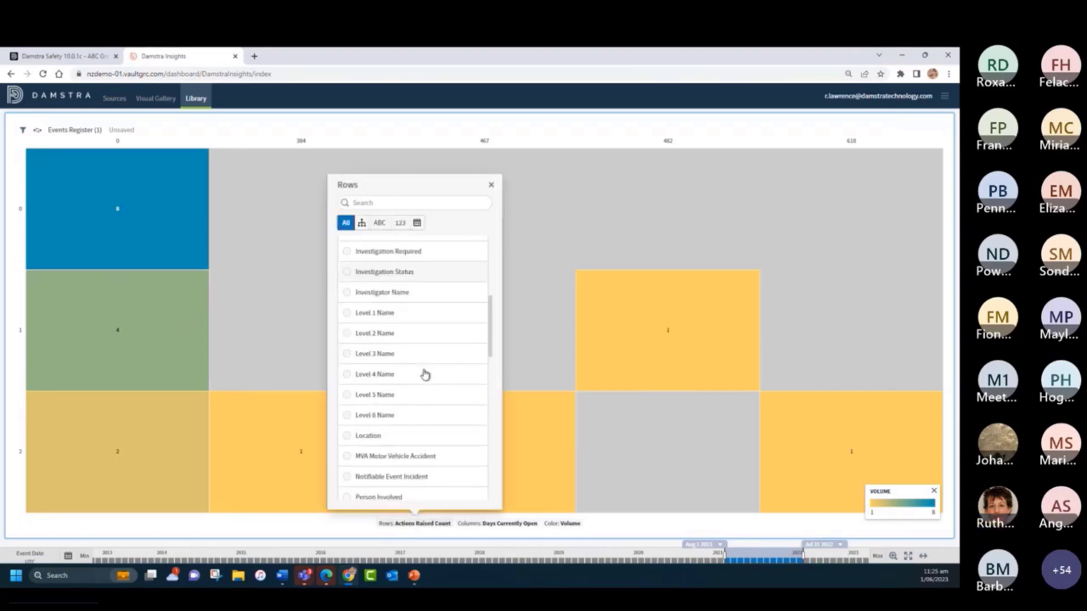
scroll(425, 375, down, 5)
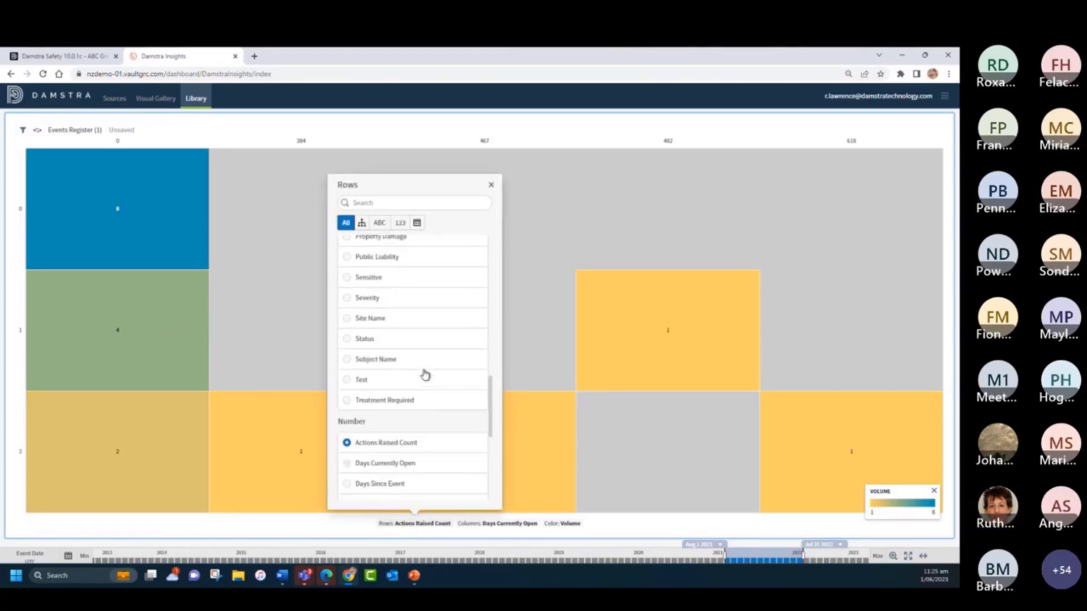
click(347, 401)
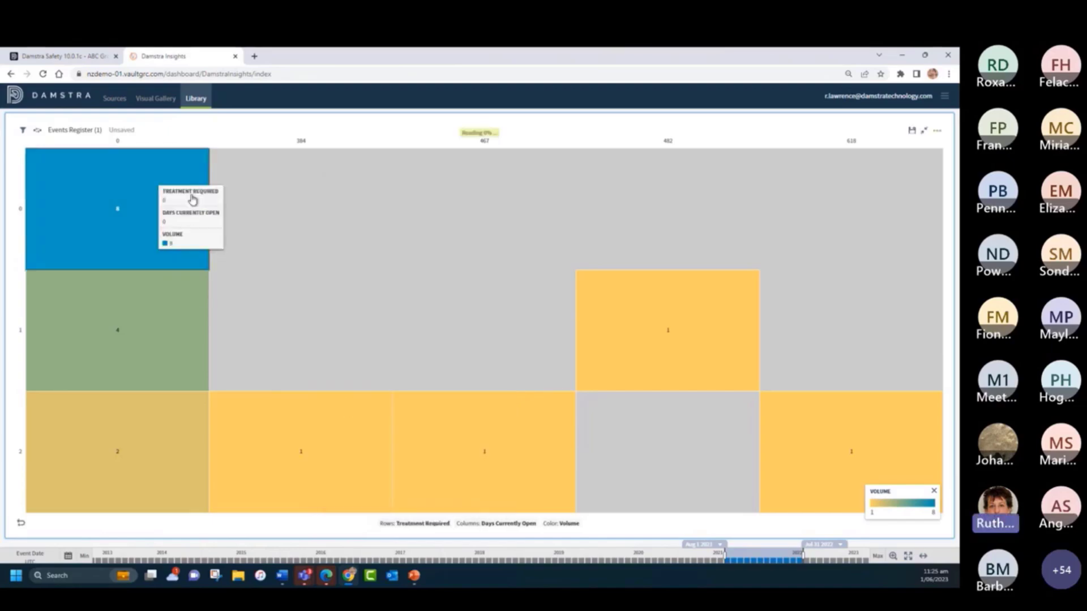
click(498, 524)
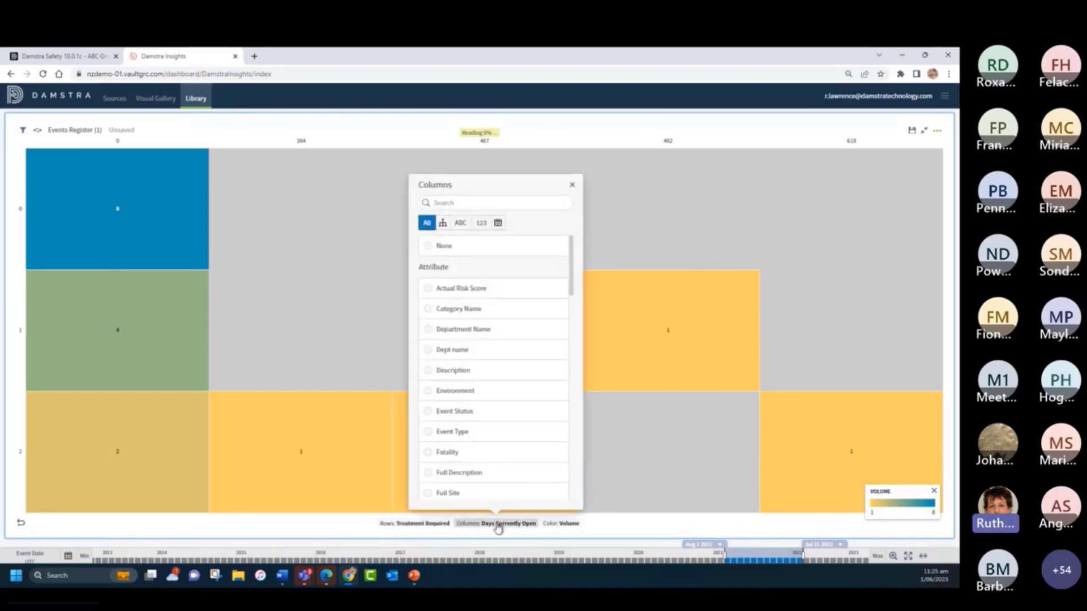
click(427, 311)
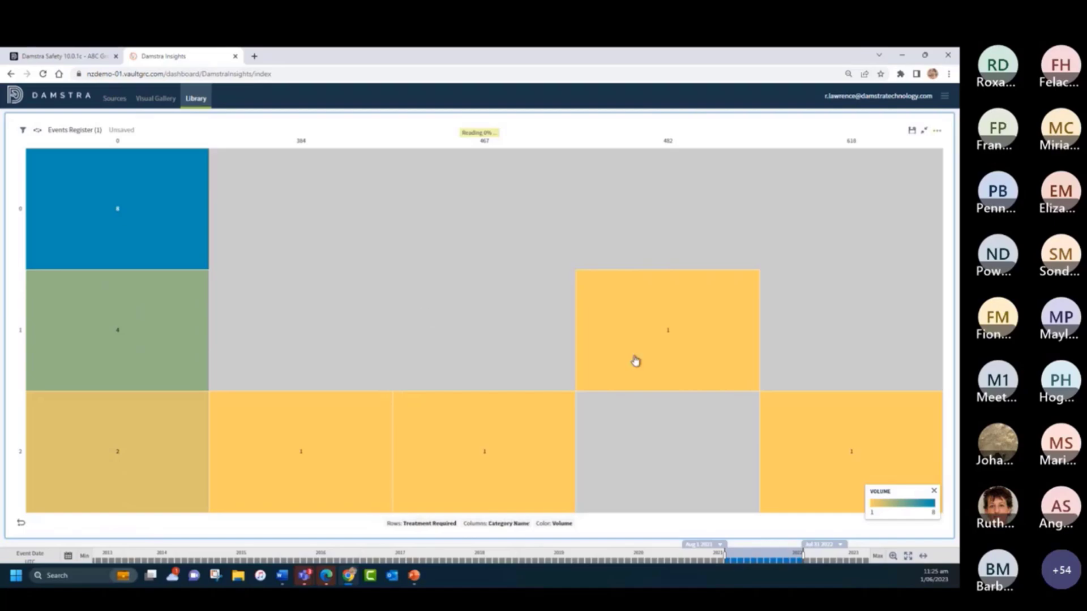
- Change the heat map's color metric to Treatment Required with Count aggregation and close the color list
mouse_move(491, 510)
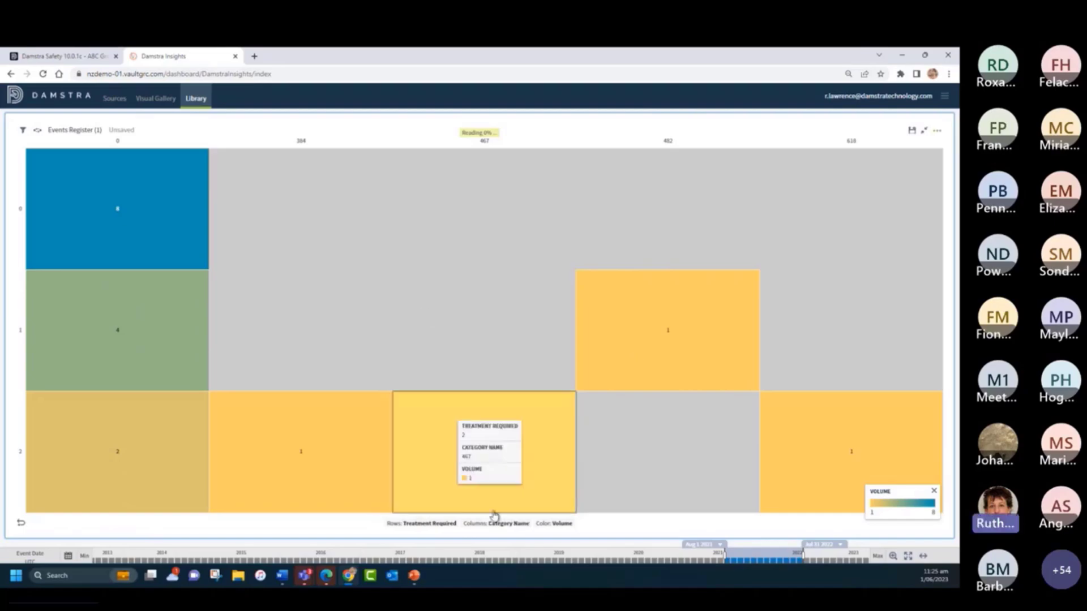
click(562, 525)
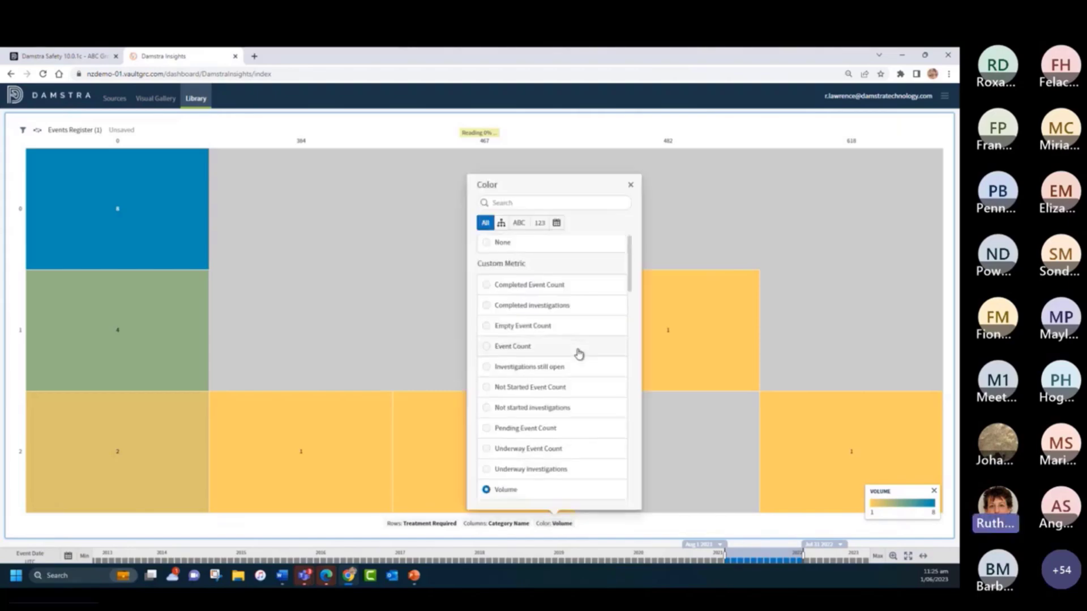
scroll(579, 354, down, 5)
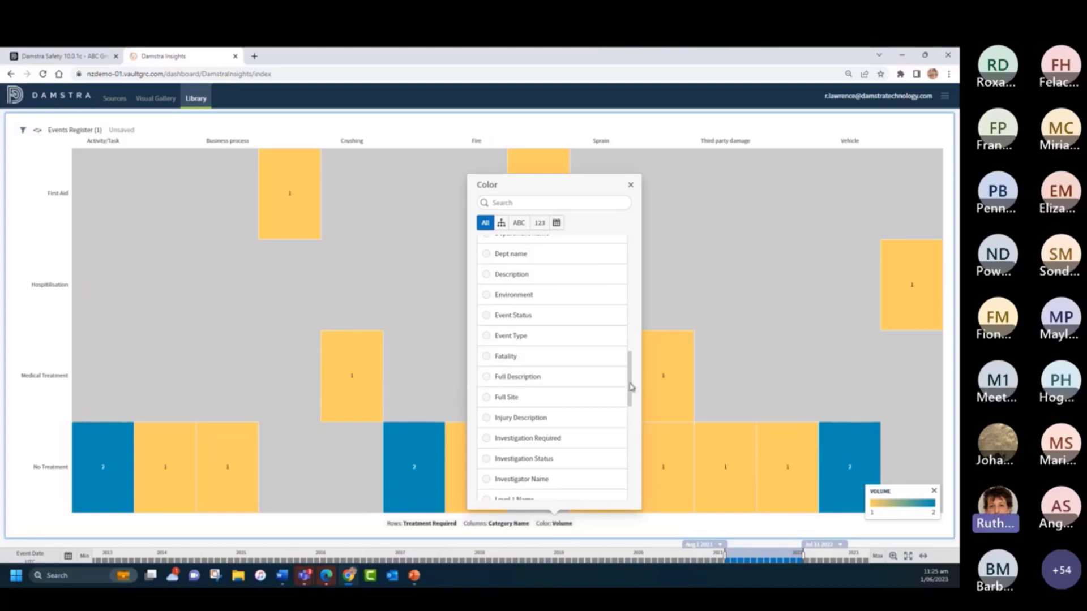
drag(630, 368, 631, 487)
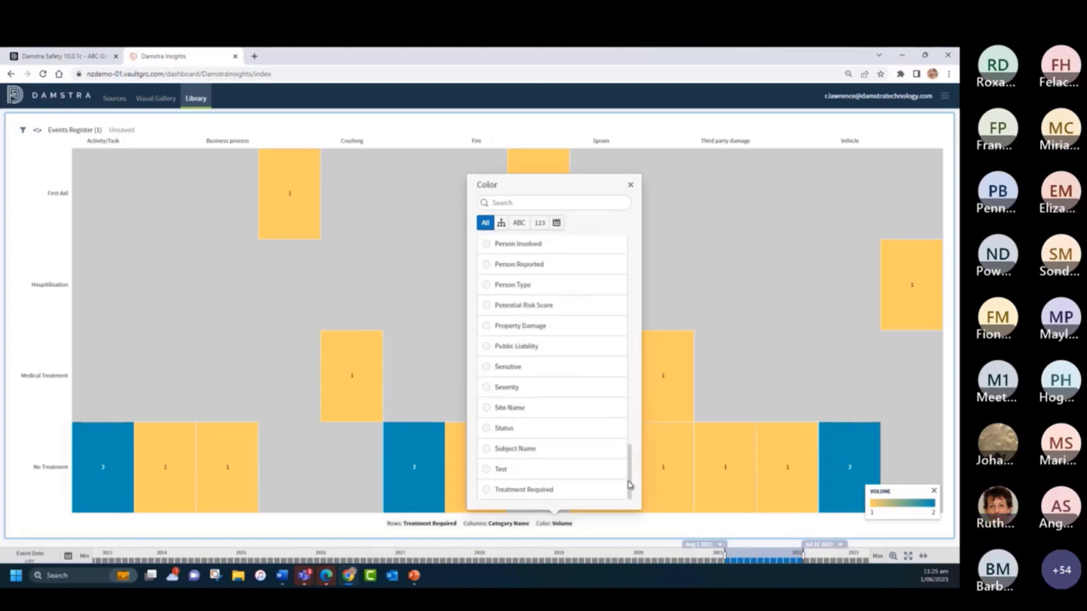
click(487, 490)
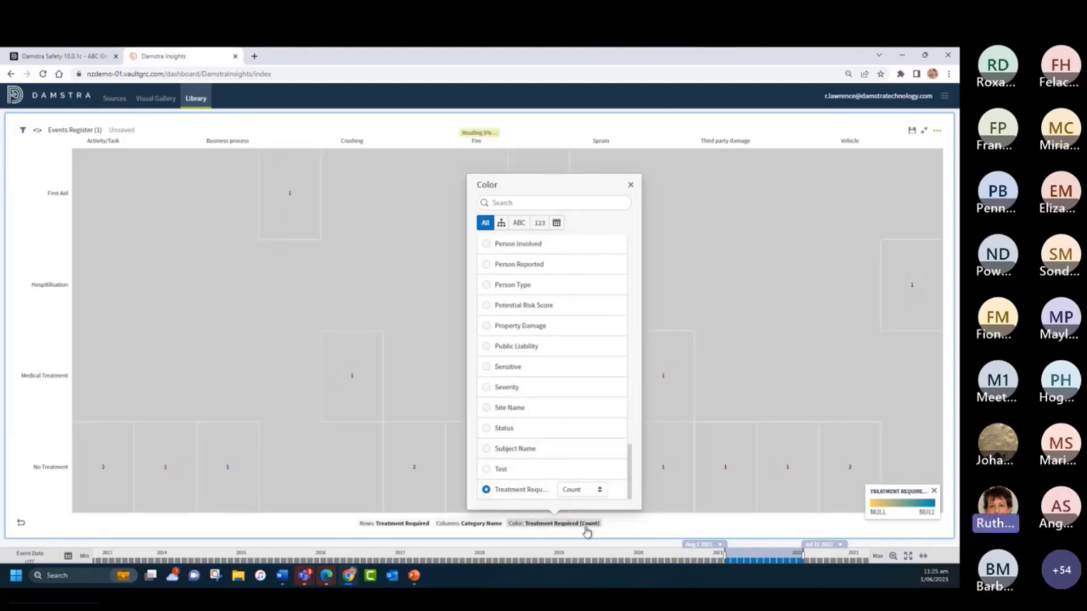
click(631, 185)
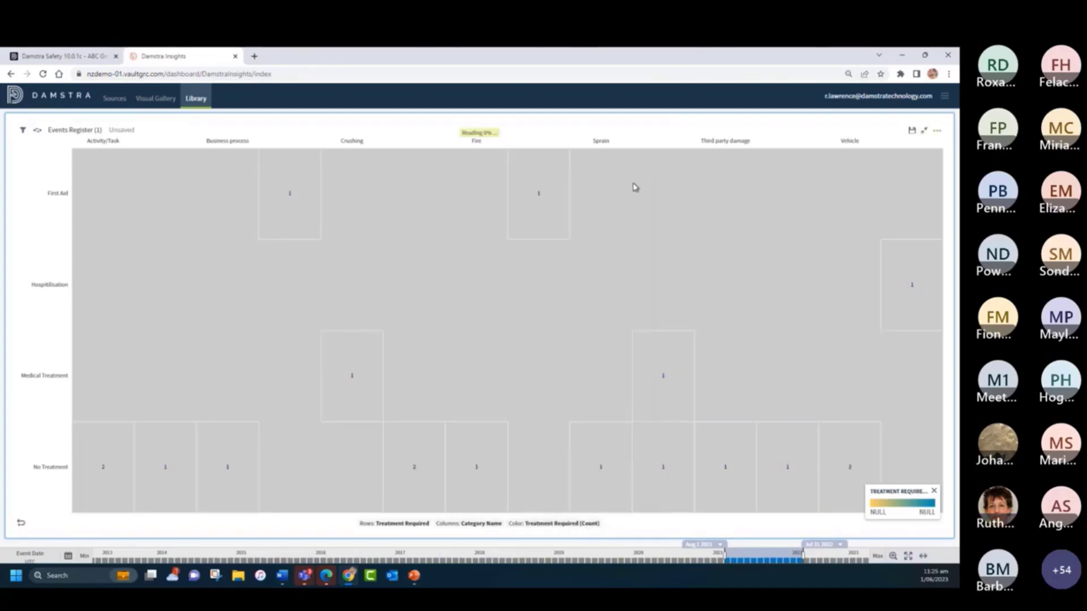
- Return the maximized heat map to the dashboard layout, then hide its color legend and reduce its height by about a third
click(924, 131)
scroll(453, 328, down, 10)
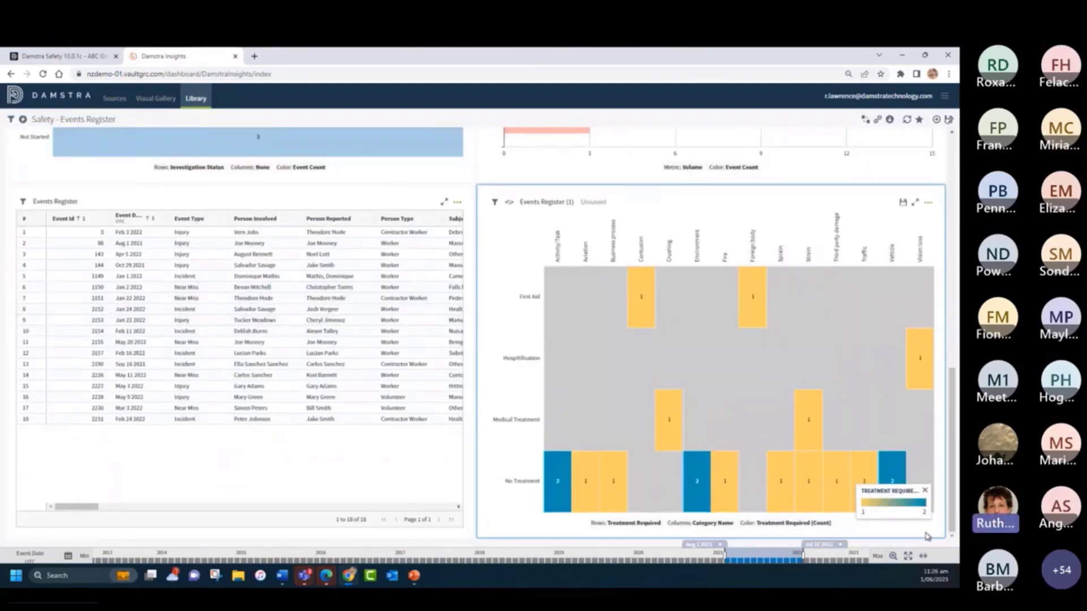
click(926, 492)
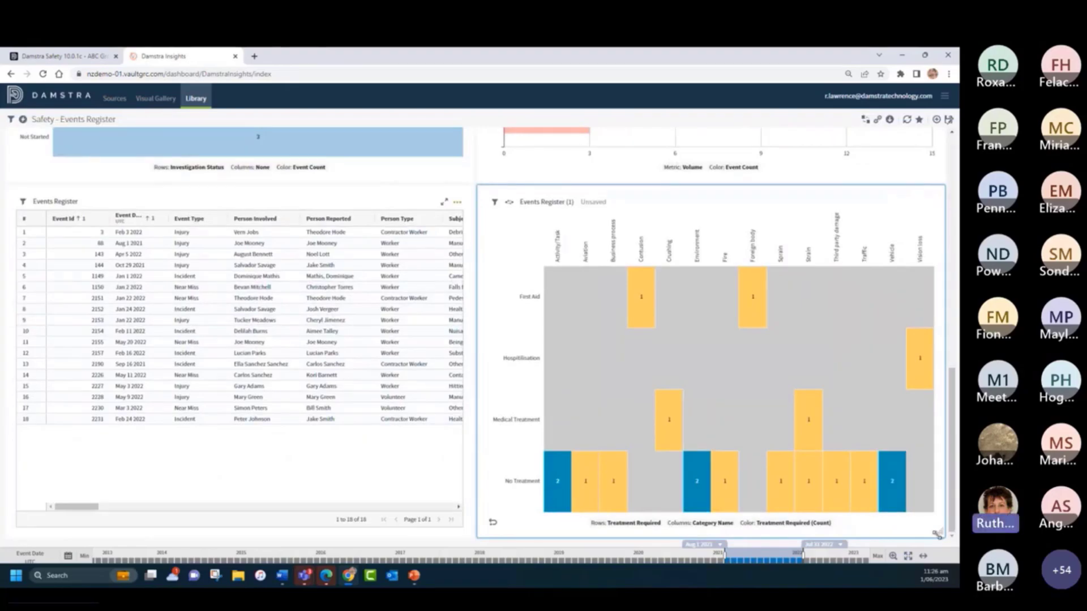
drag(942, 535, 940, 431)
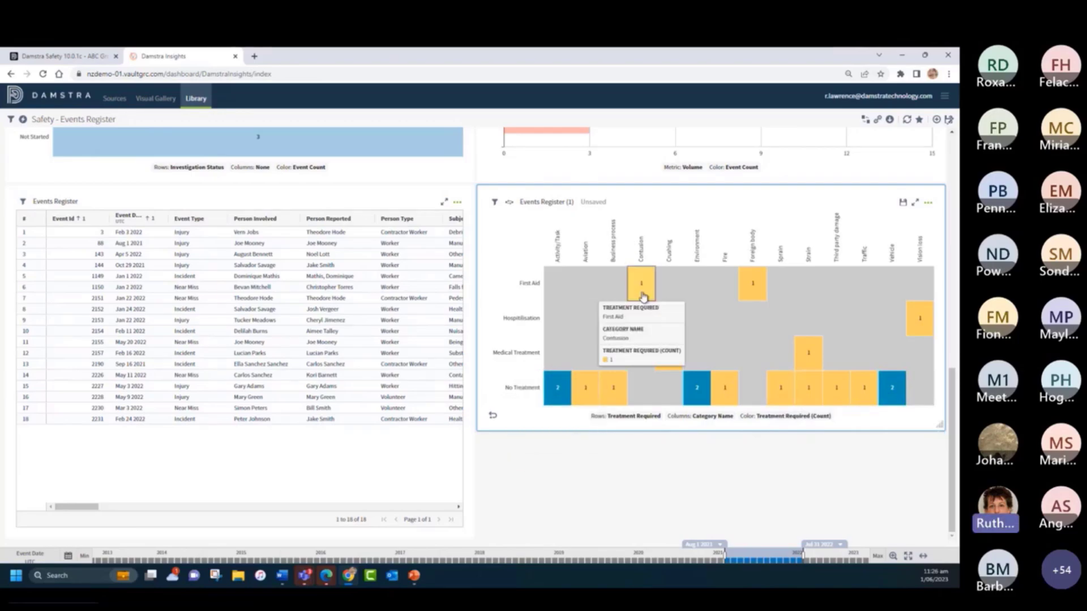
mouse_move(762, 282)
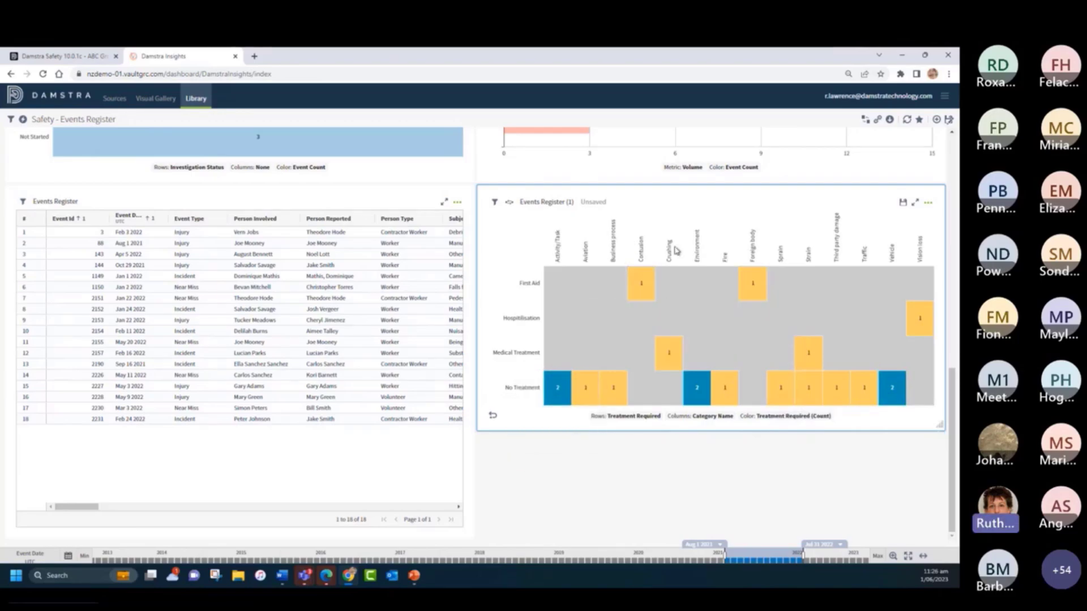
- Edit the heat map visual so that Color 1 of its gradient is pink #ff5feb, and close the visual's settings
click(927, 202)
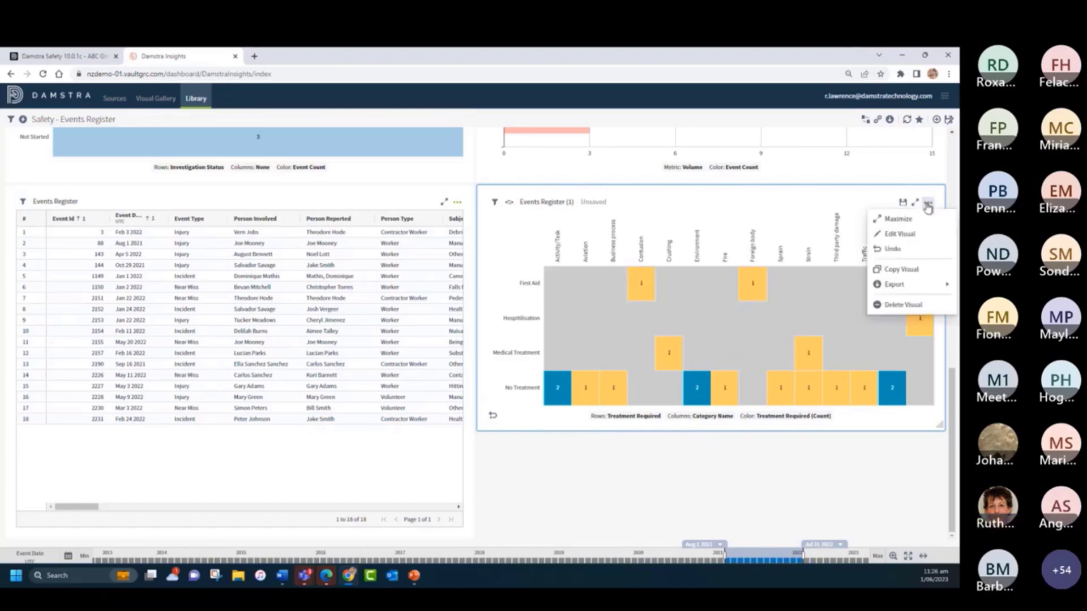
click(911, 234)
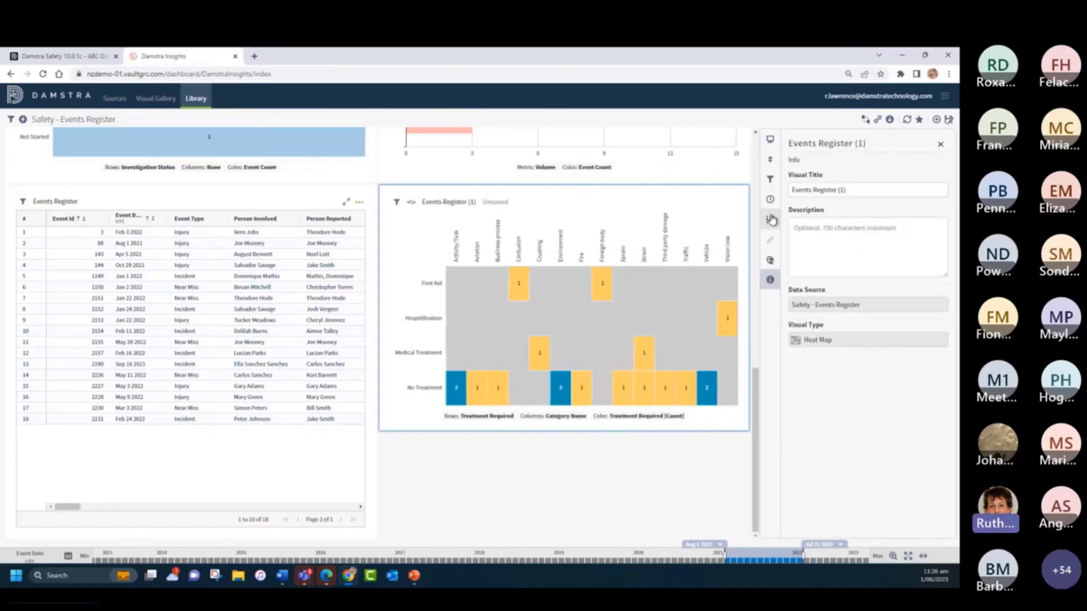
click(770, 220)
click(941, 193)
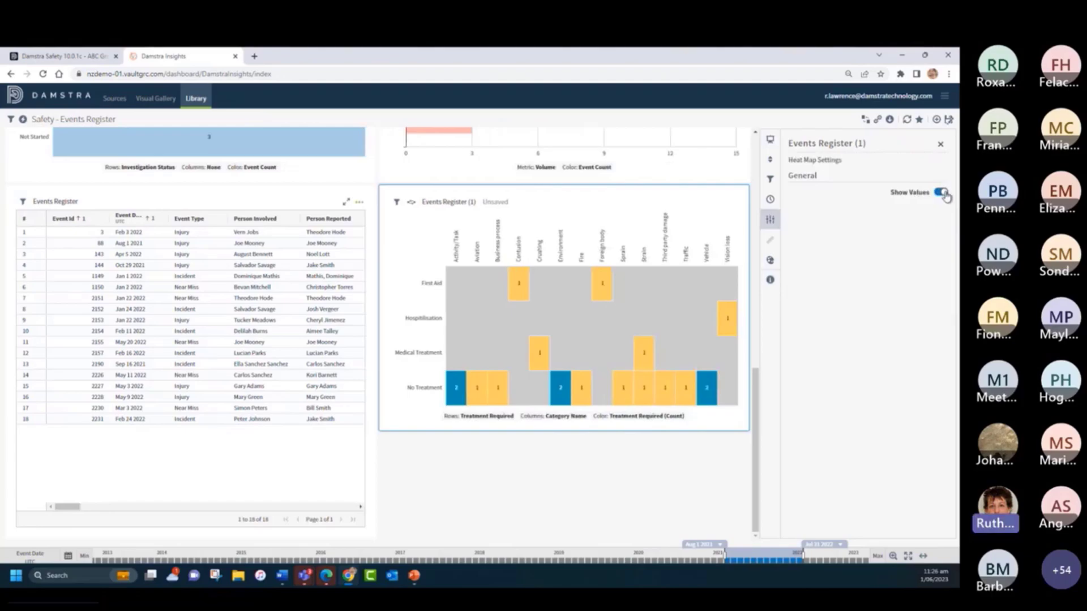
click(770, 260)
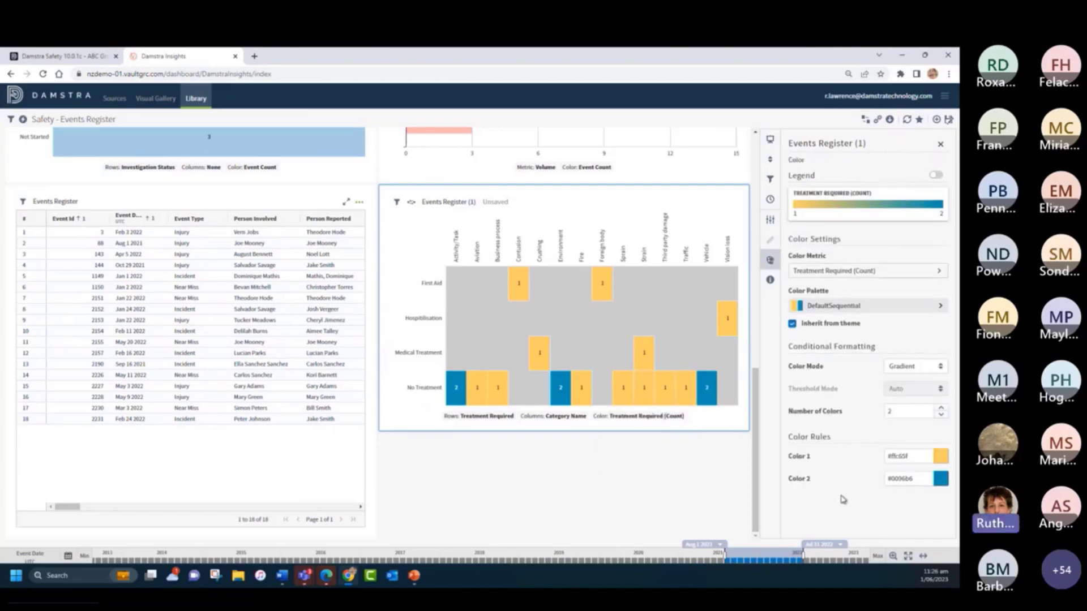
click(931, 456)
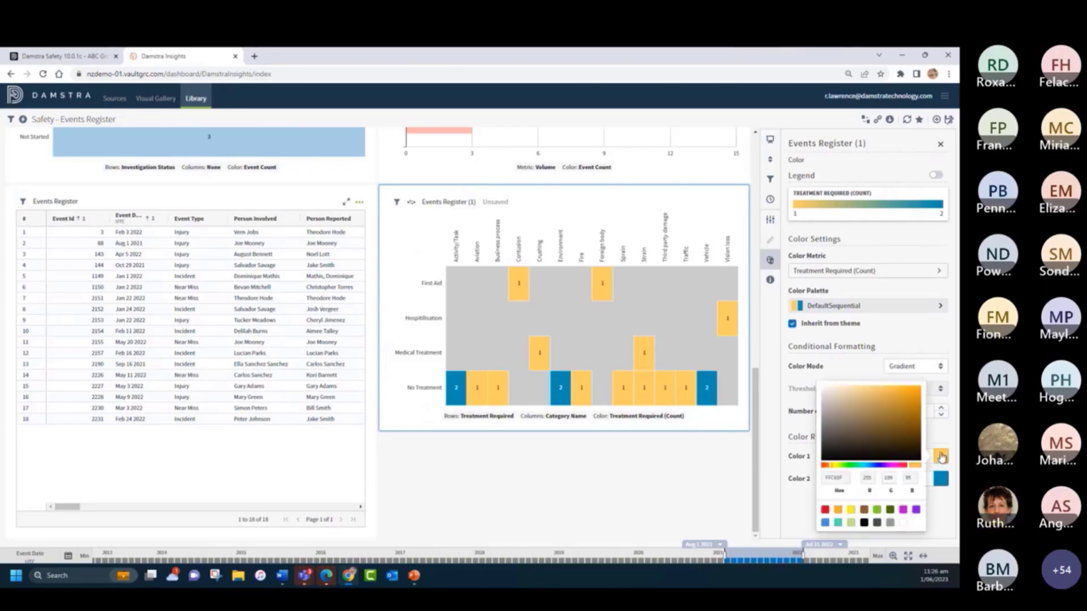
click(896, 465)
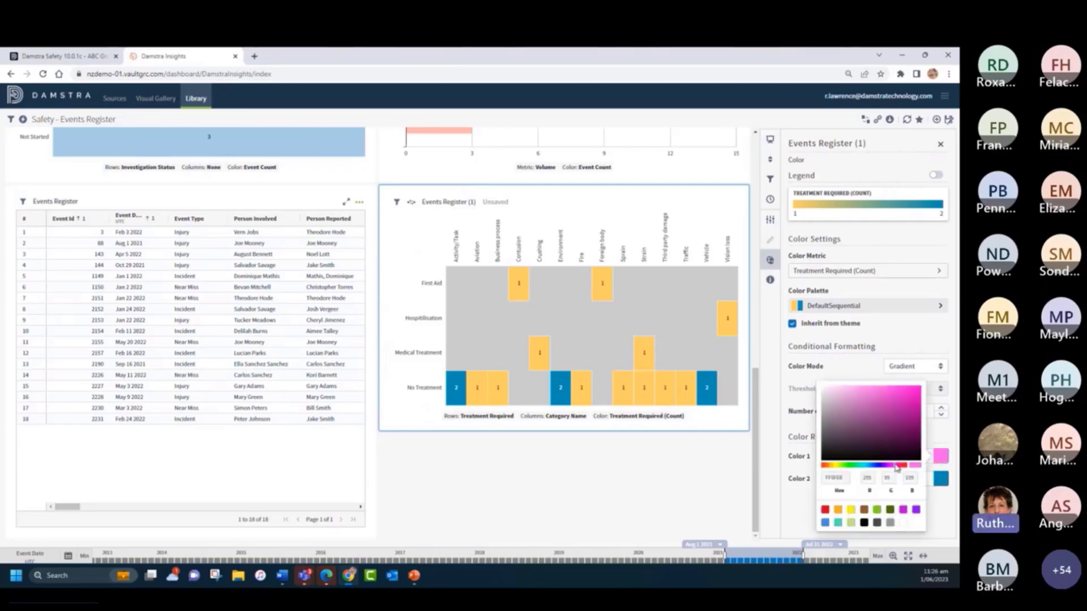
click(934, 371)
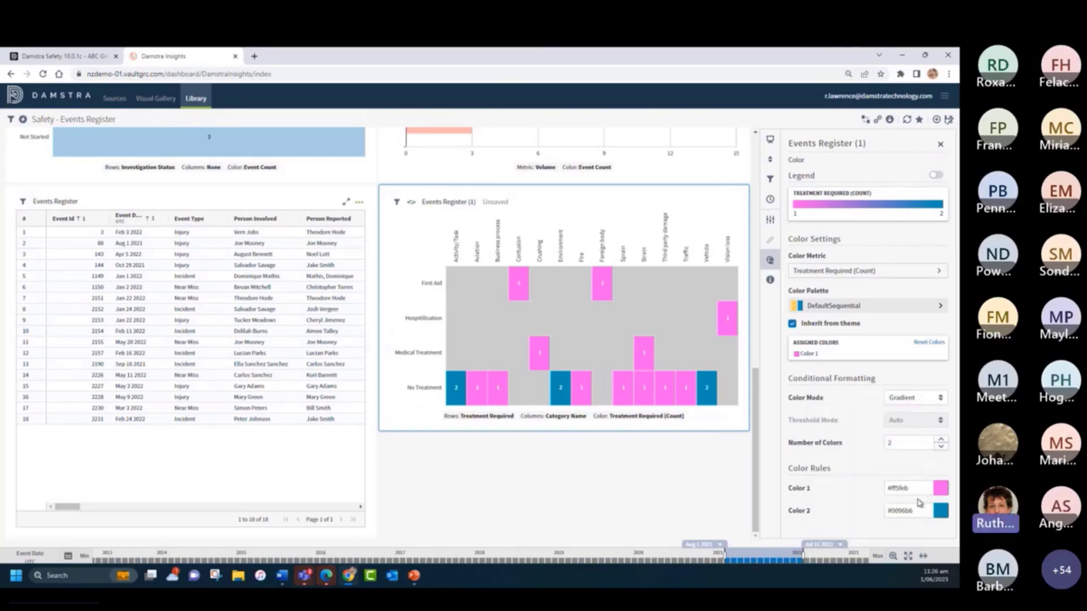
click(942, 145)
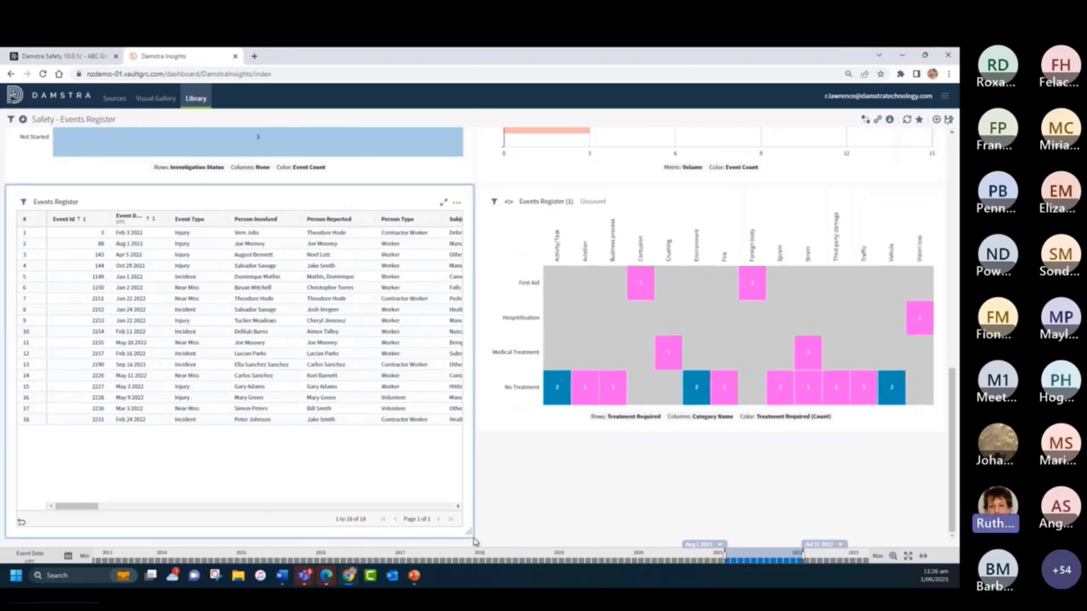
- Reduce the height of the Events Register table beside the heat map and look over the rest of the dashboard
drag(469, 533, 468, 477)
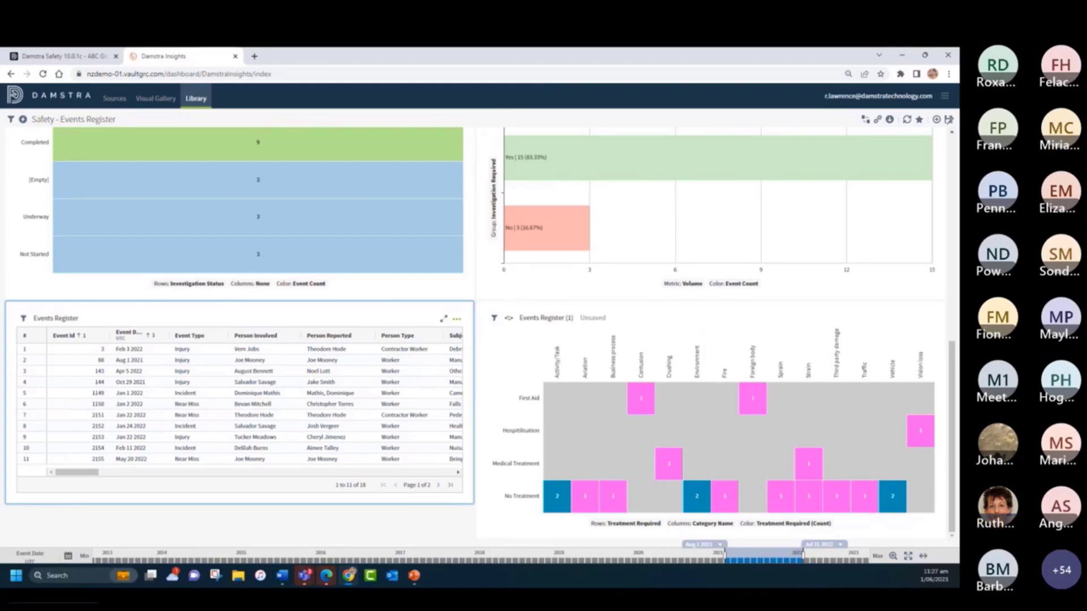
scroll(419, 299, up, 10)
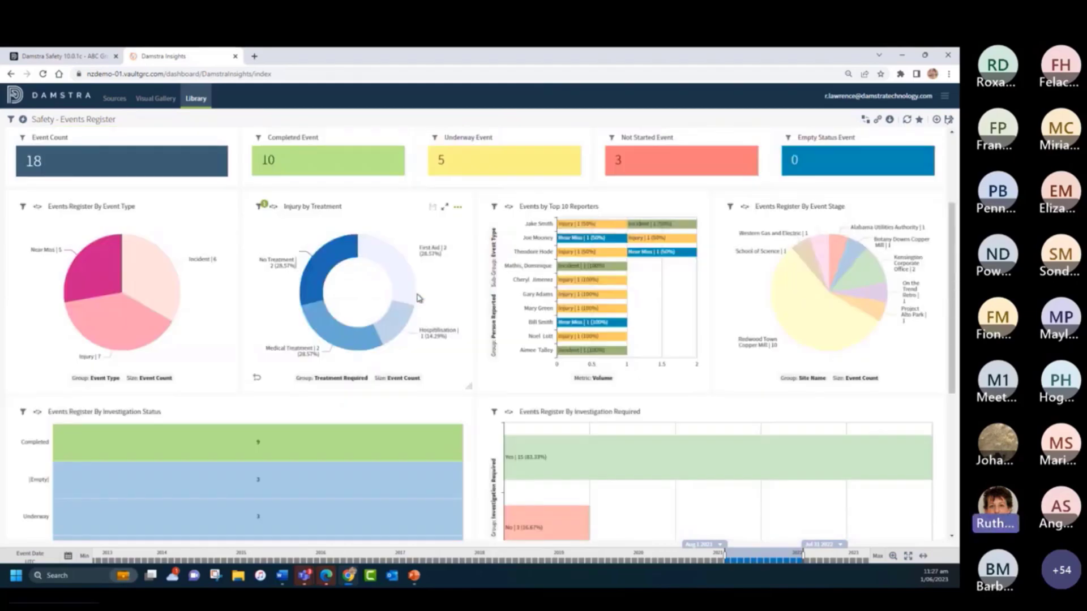
scroll(344, 317, down, 10)
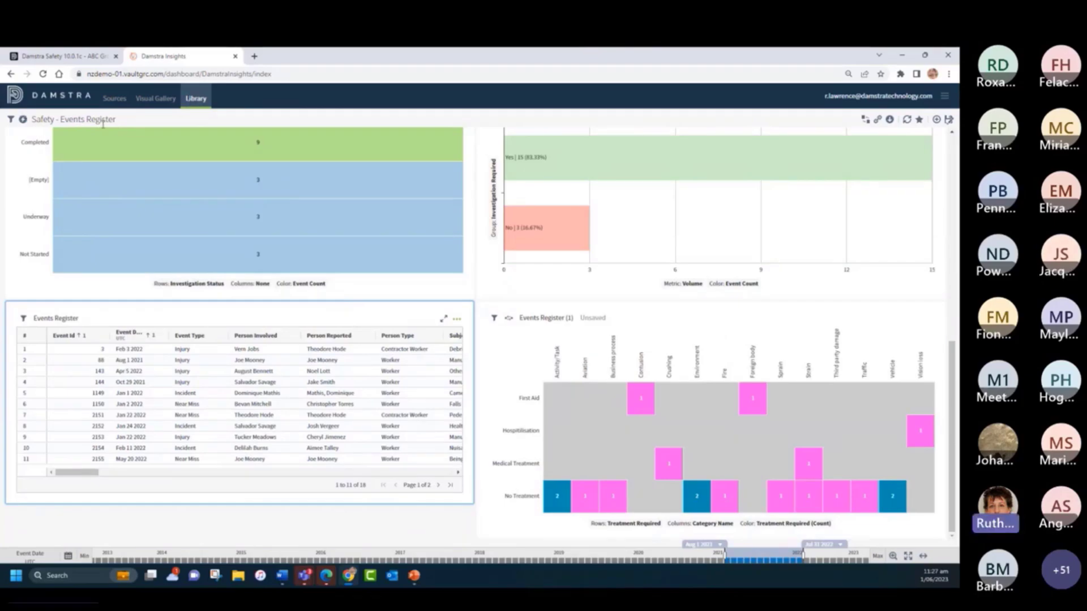
- Search the existing visuals for "corr" and place Safety - Corrective Action Register | Summary on the dashboard
click(937, 120)
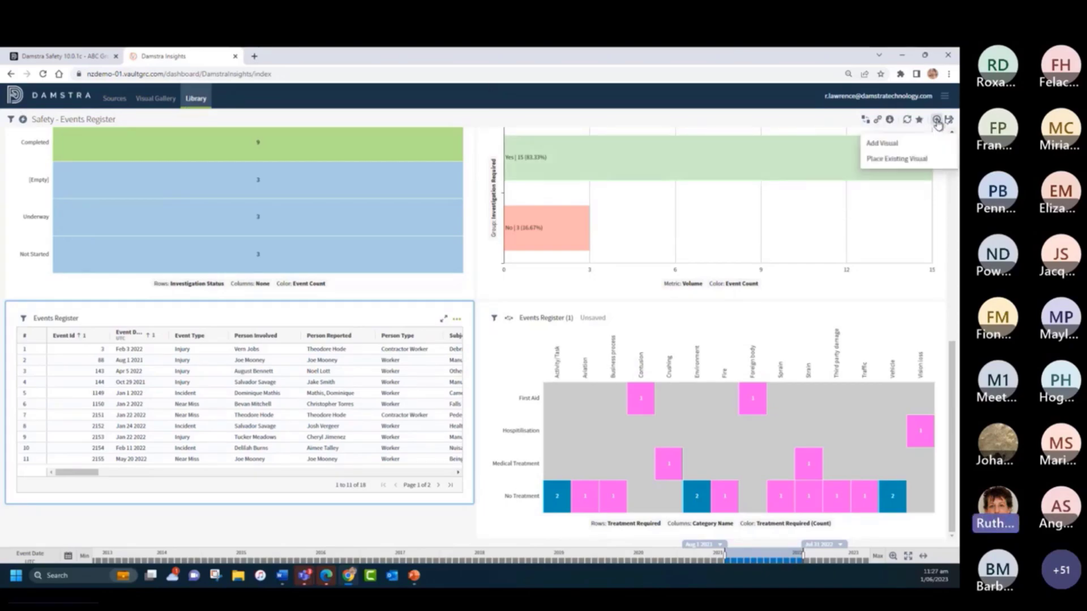
click(900, 159)
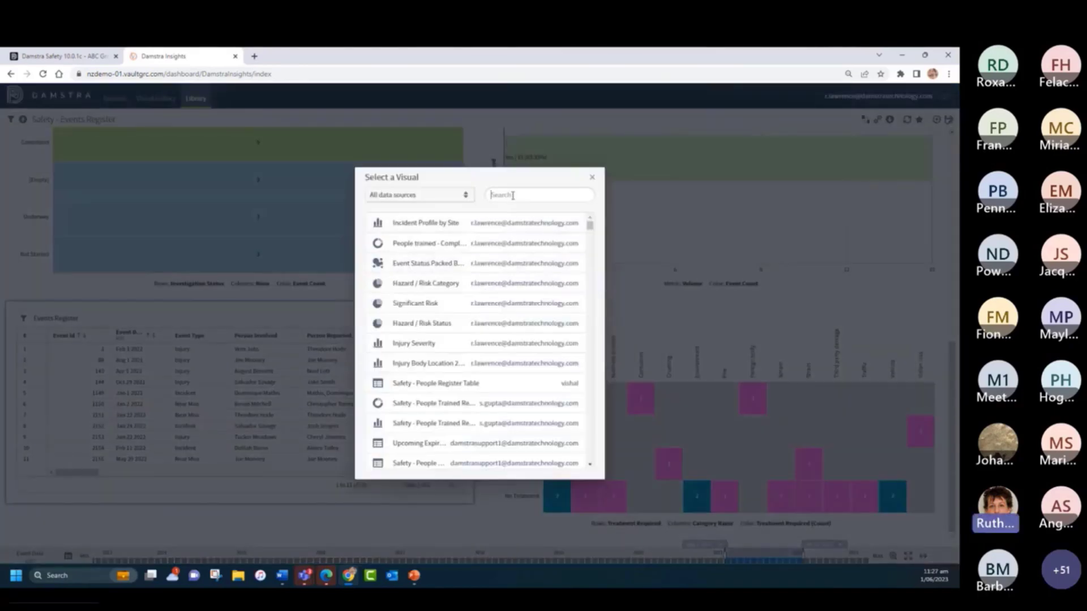
click(503, 190)
text(corre)
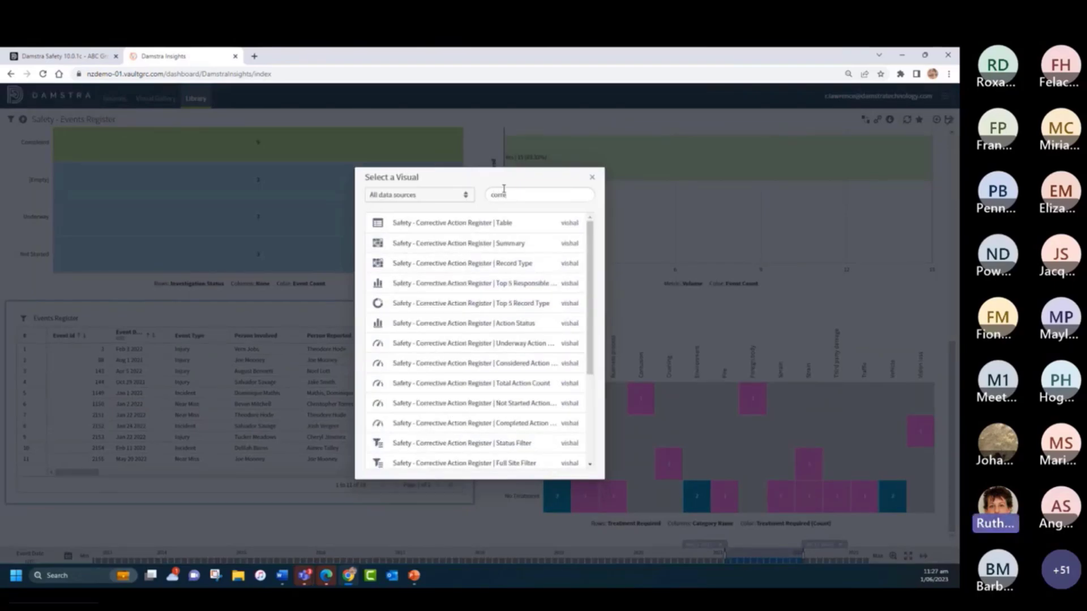
click(454, 243)
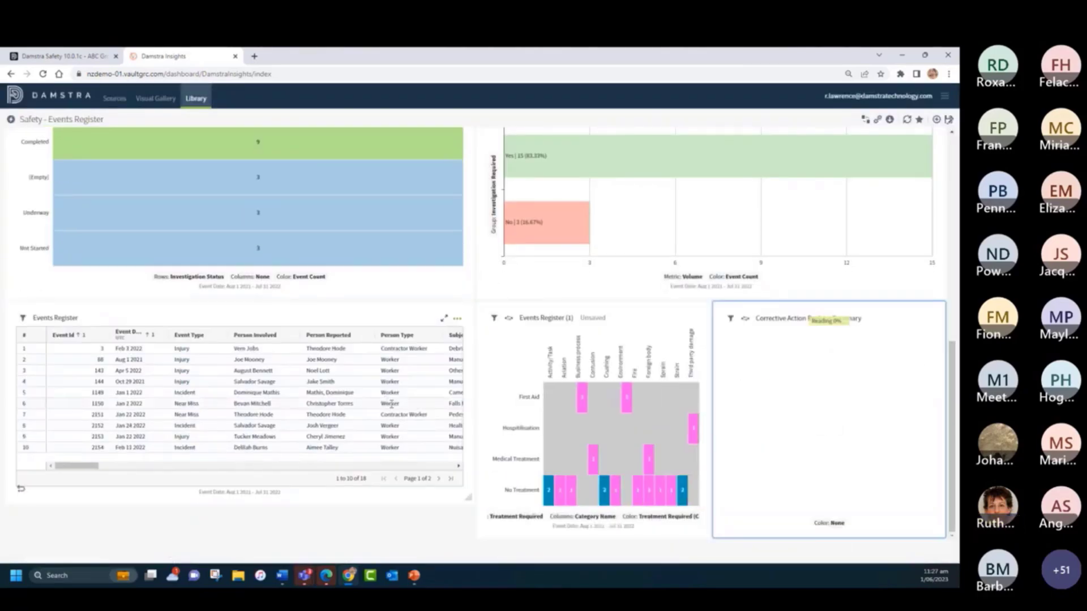
- Move the Corrective Action Register Summary below the Events Register table, and widen both it and the heat map to half the dashboard width
drag(888, 320, 170, 522)
drag(706, 529, 941, 493)
scroll(395, 478, down, 3)
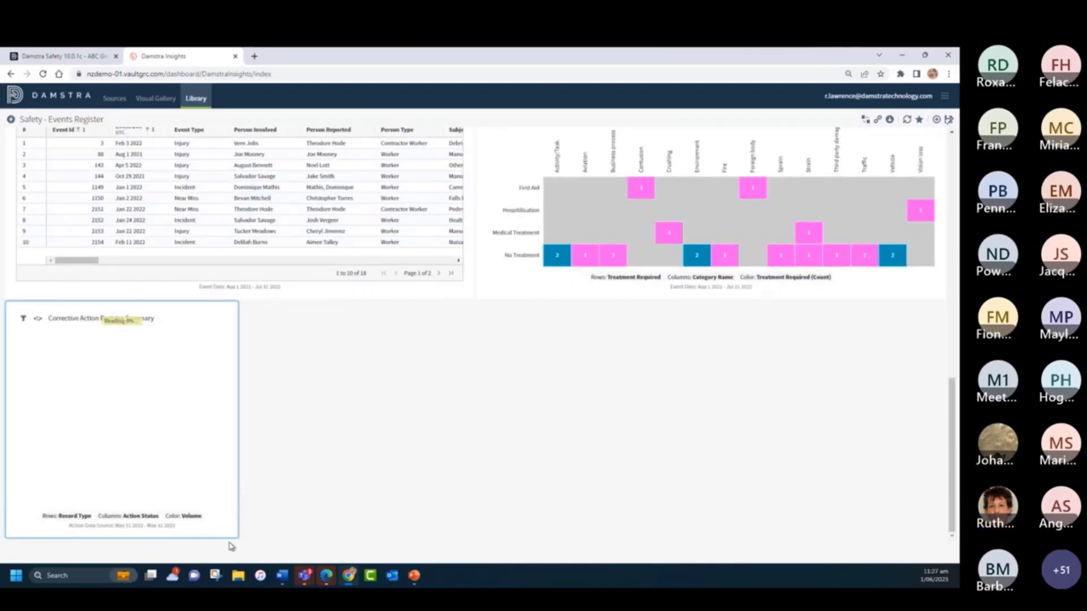
drag(235, 535, 472, 540)
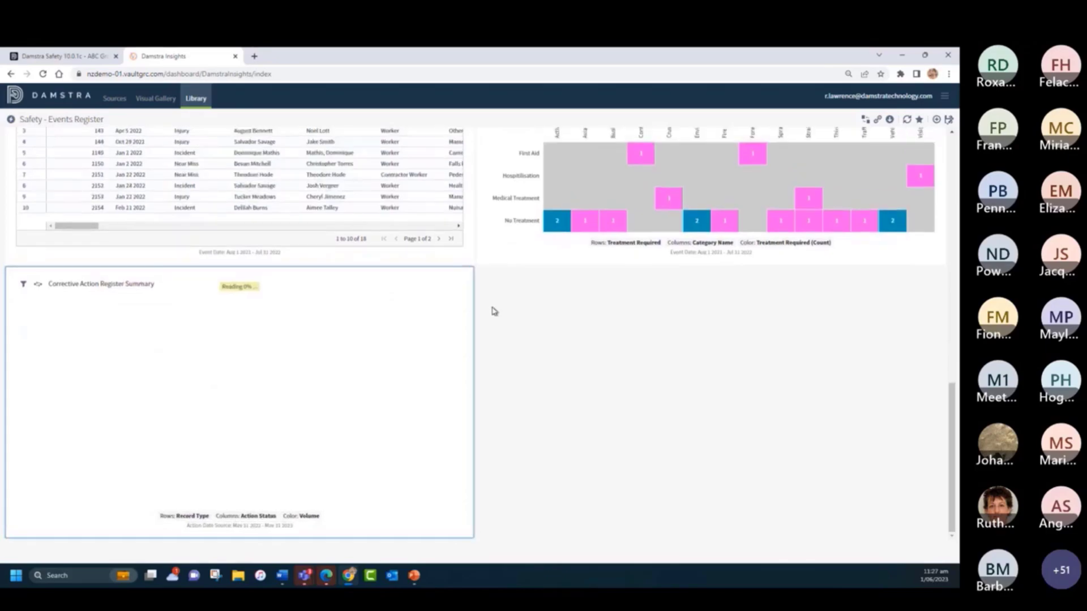
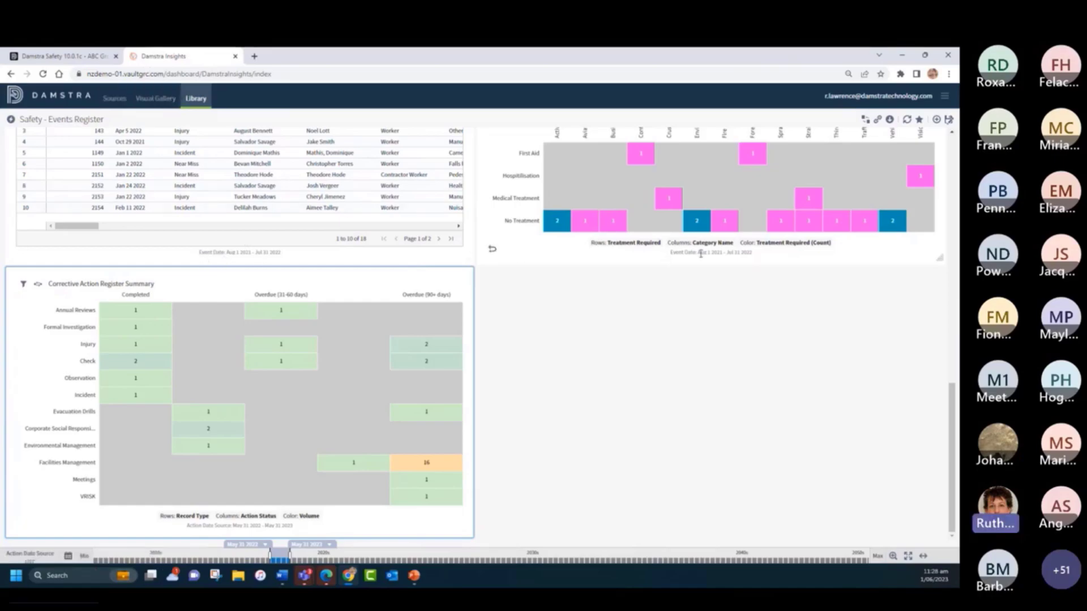
- Start a row-level filter on the Action Date Source time attribute for the Corrective Action Register Summary
scroll(543, 303, up, 5)
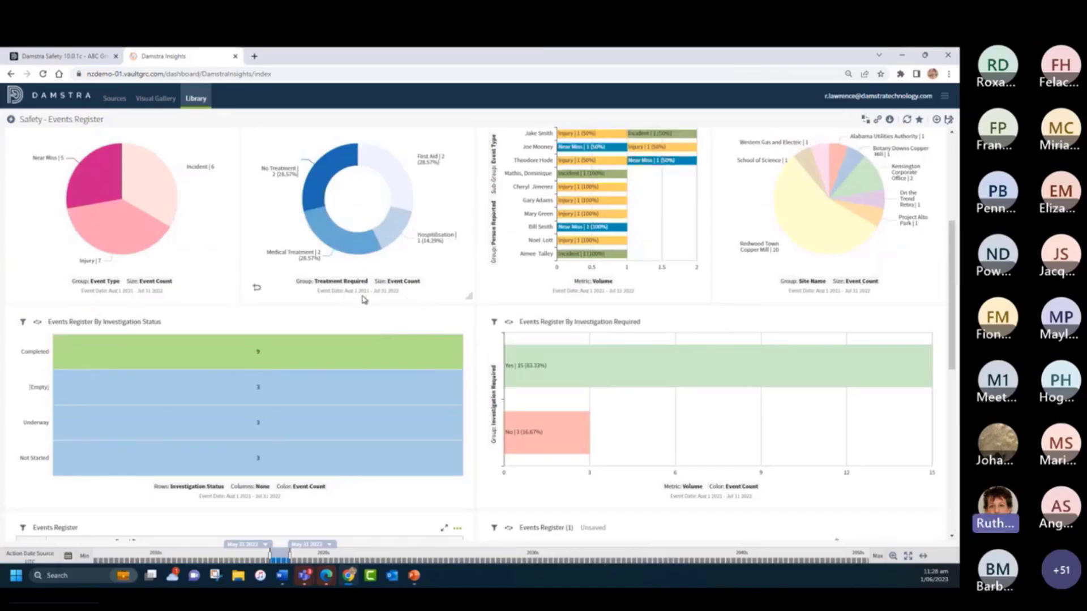
scroll(364, 318, down, 6)
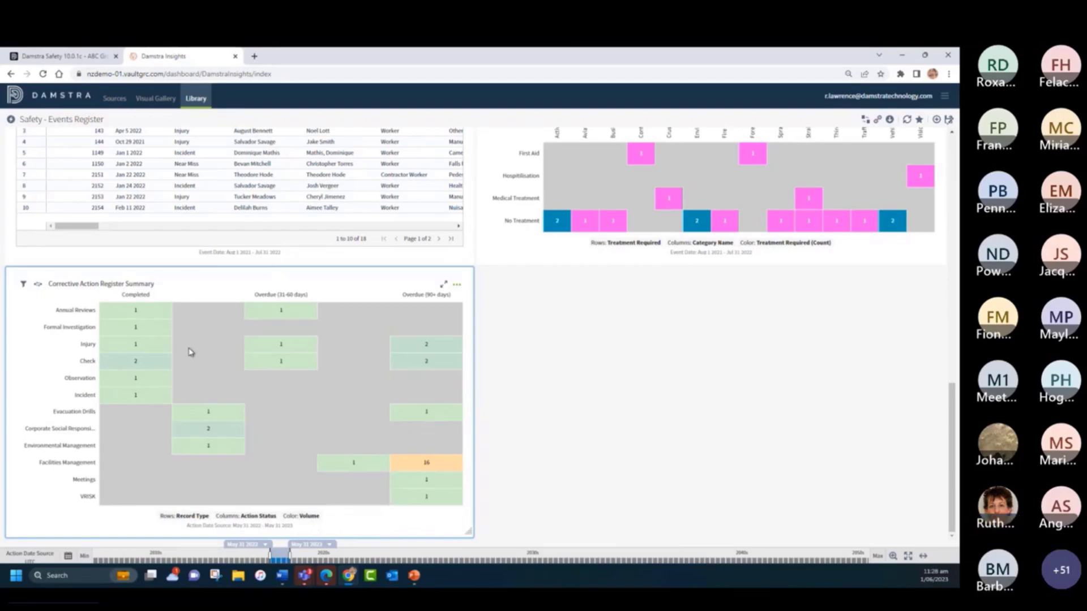
click(23, 286)
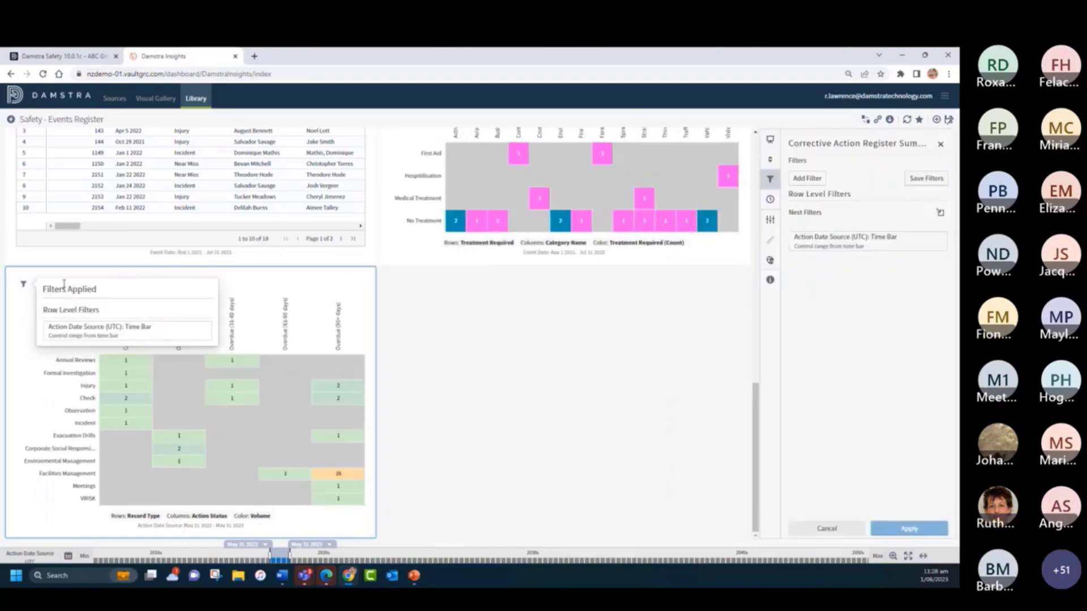
click(806, 179)
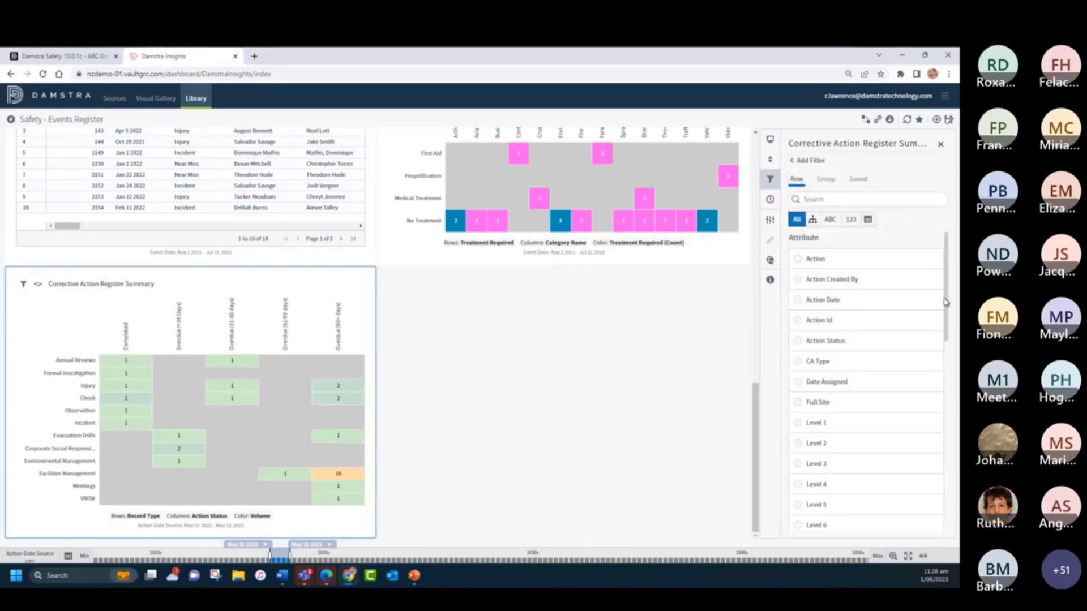
drag(948, 309, 951, 518)
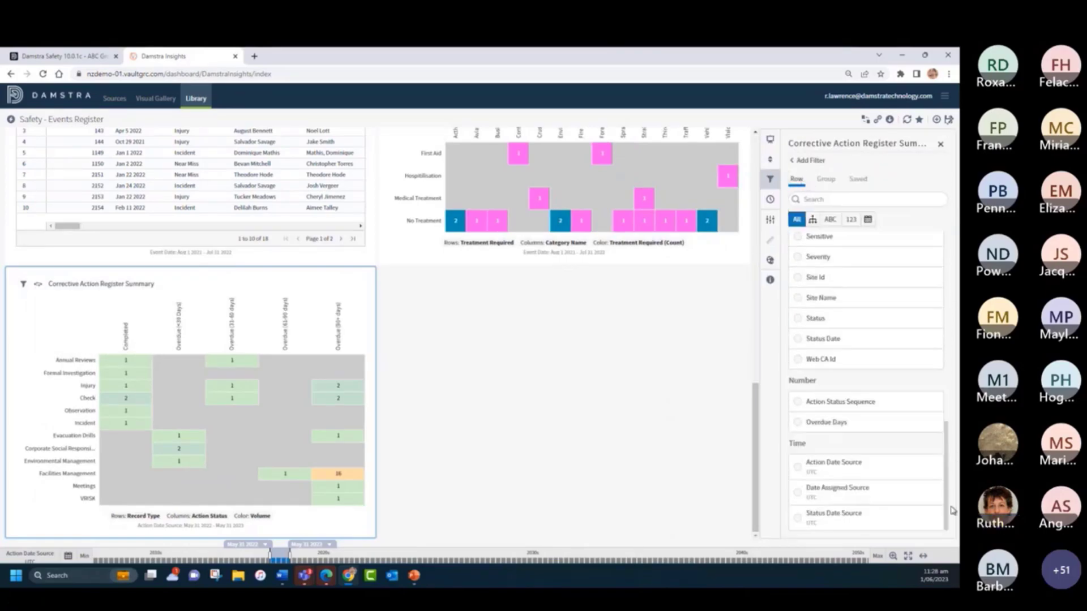
click(799, 470)
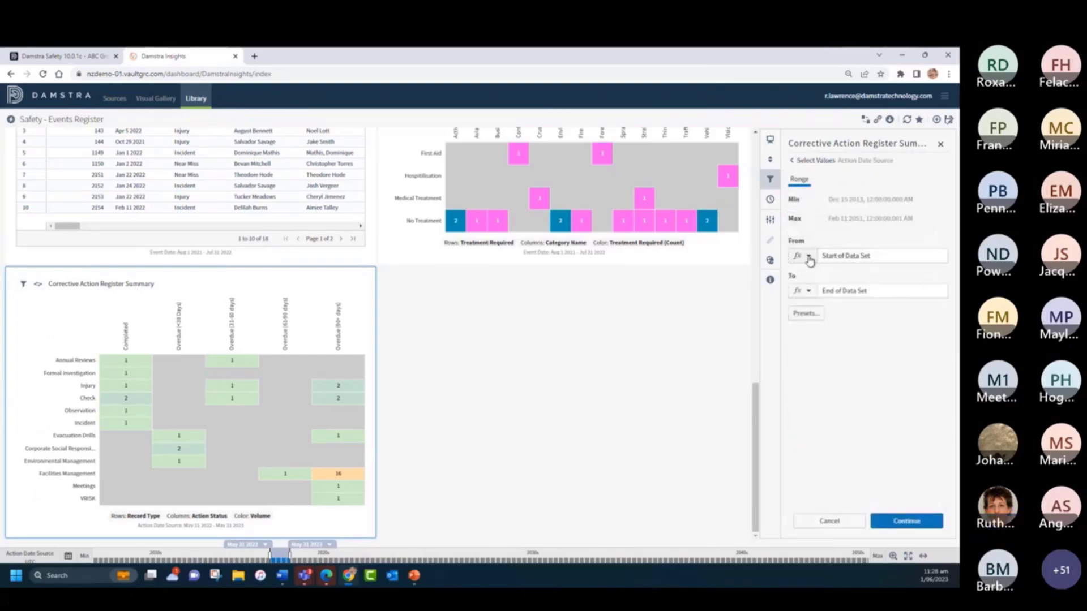
- Define the filter range's start as a dynamic time of Now with an offset of minus 2 years
click(808, 257)
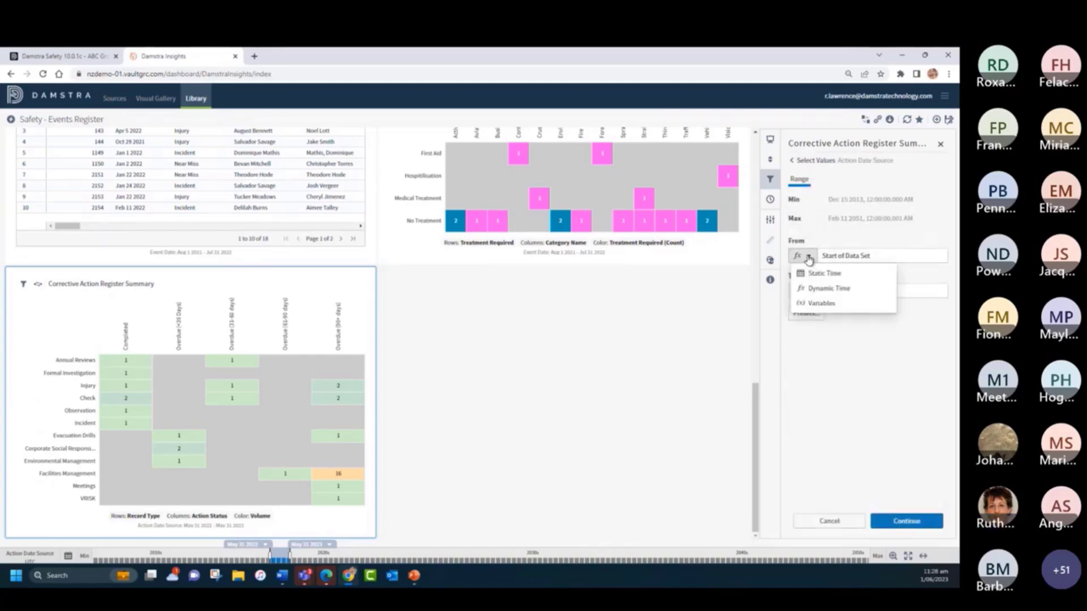
click(828, 289)
click(835, 258)
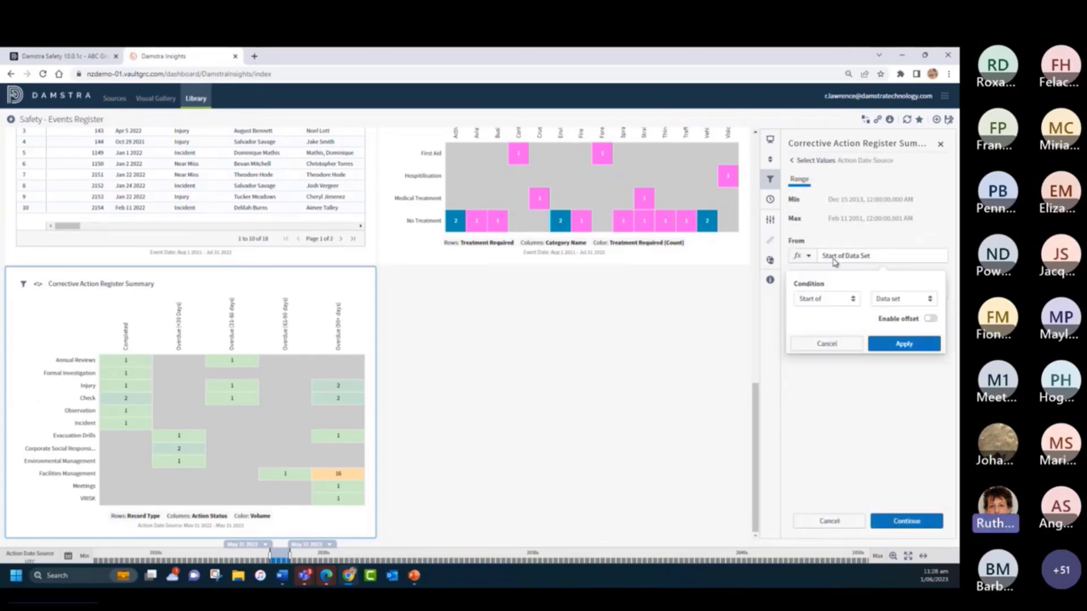
click(818, 300)
click(832, 332)
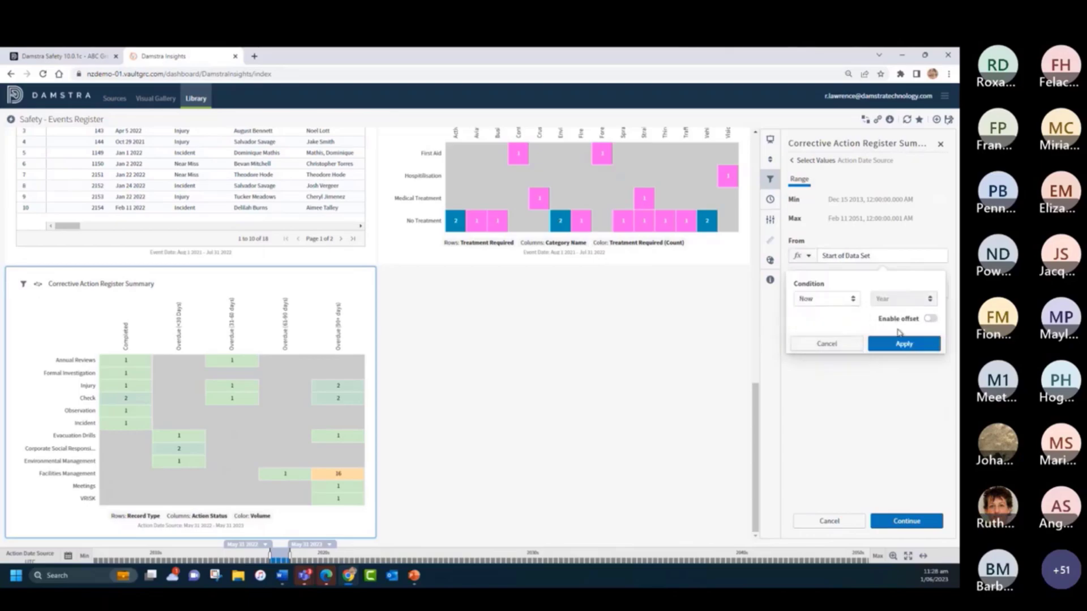
click(930, 319)
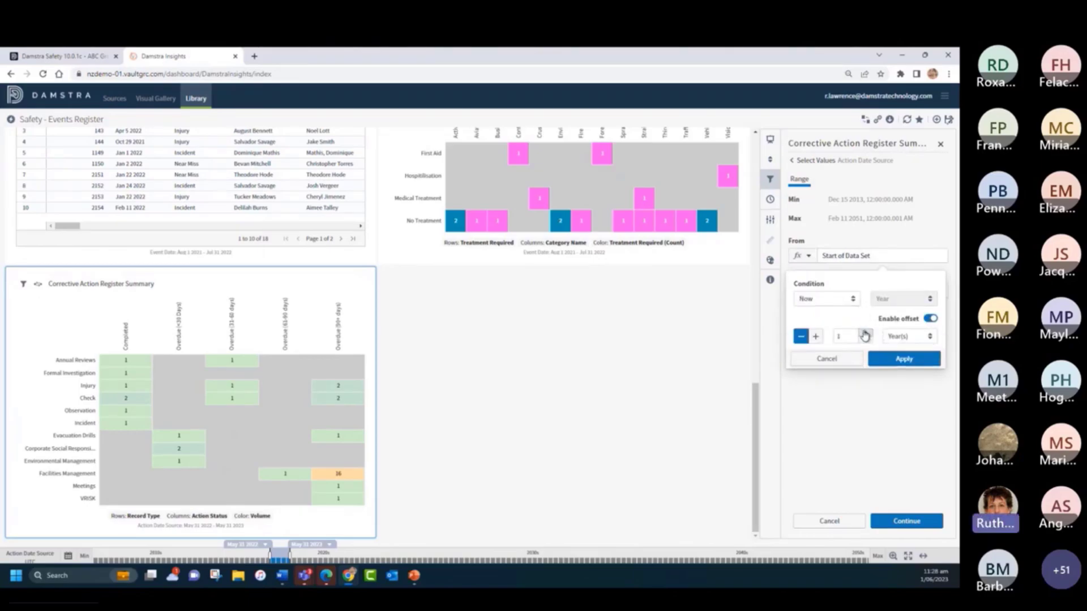
click(865, 334)
click(904, 359)
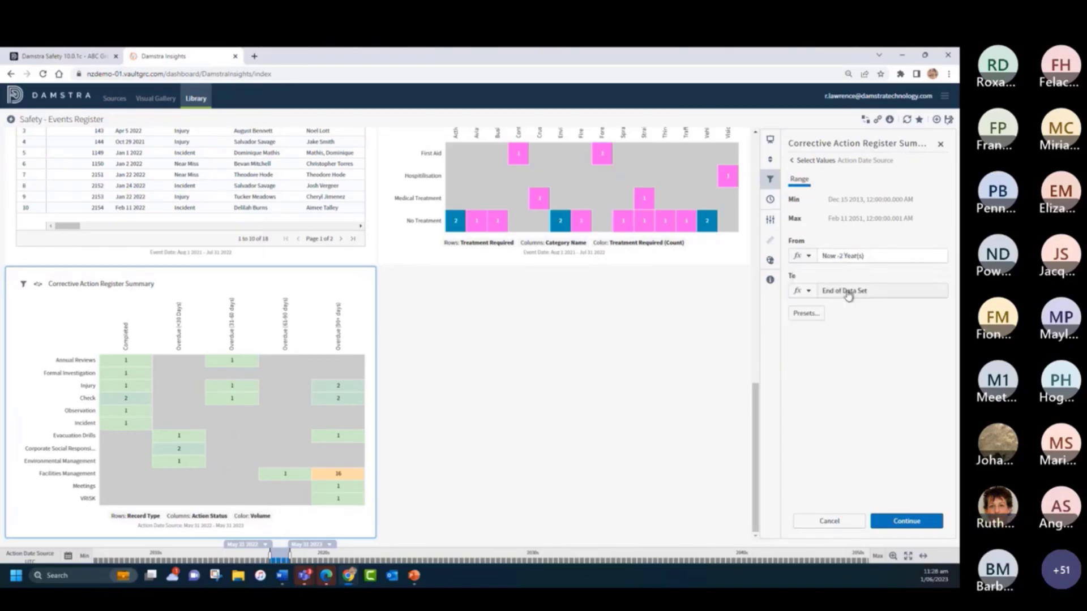
- Define the range's end as Now, add the Action Date Source filter to the list, and close the filter settings without applying
click(848, 295)
click(822, 335)
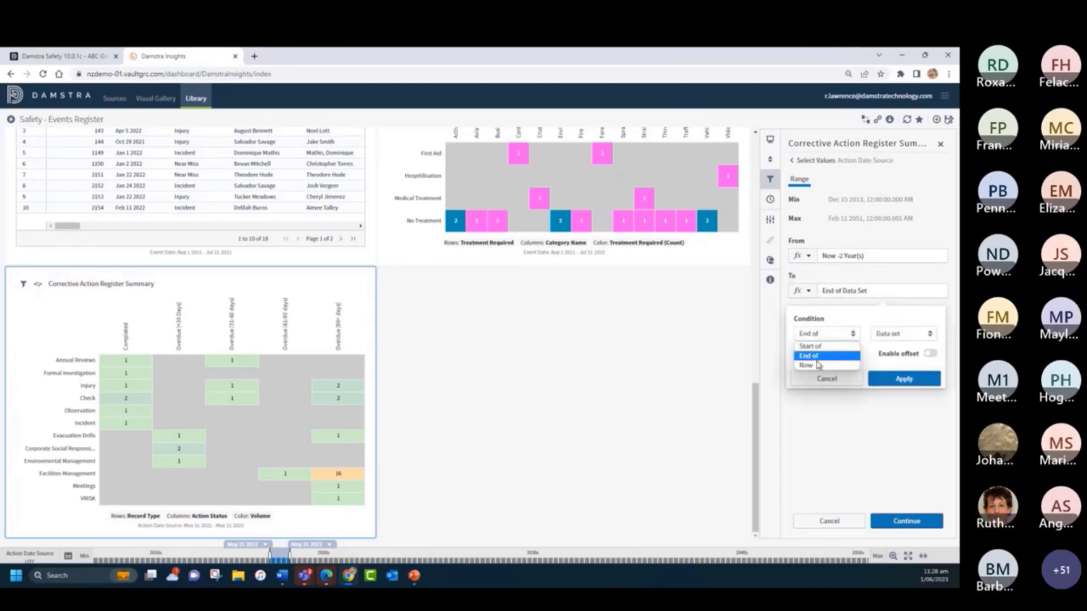
click(859, 366)
click(903, 379)
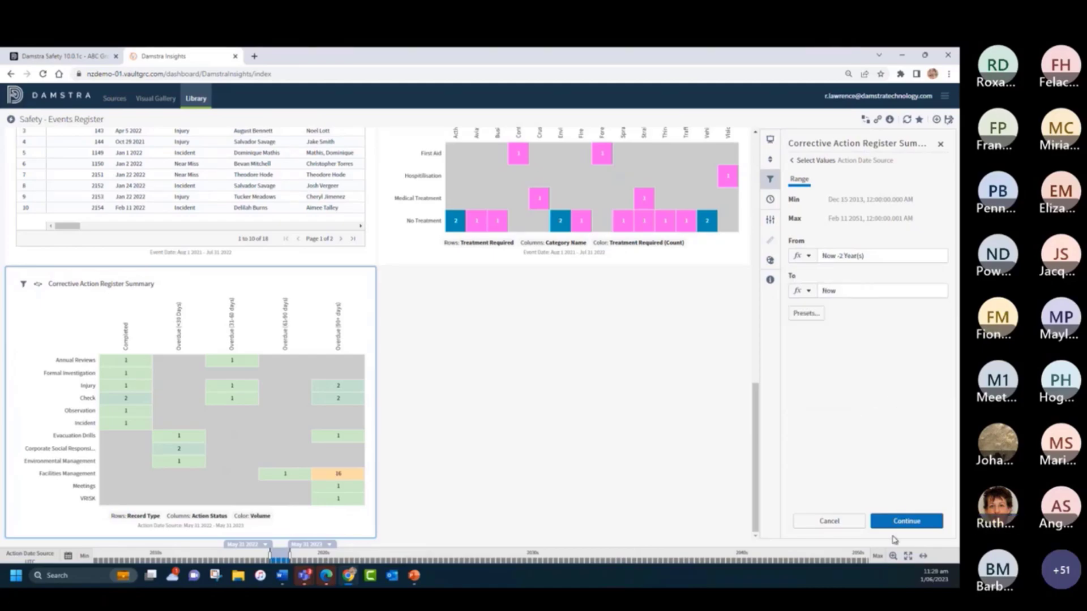
click(905, 521)
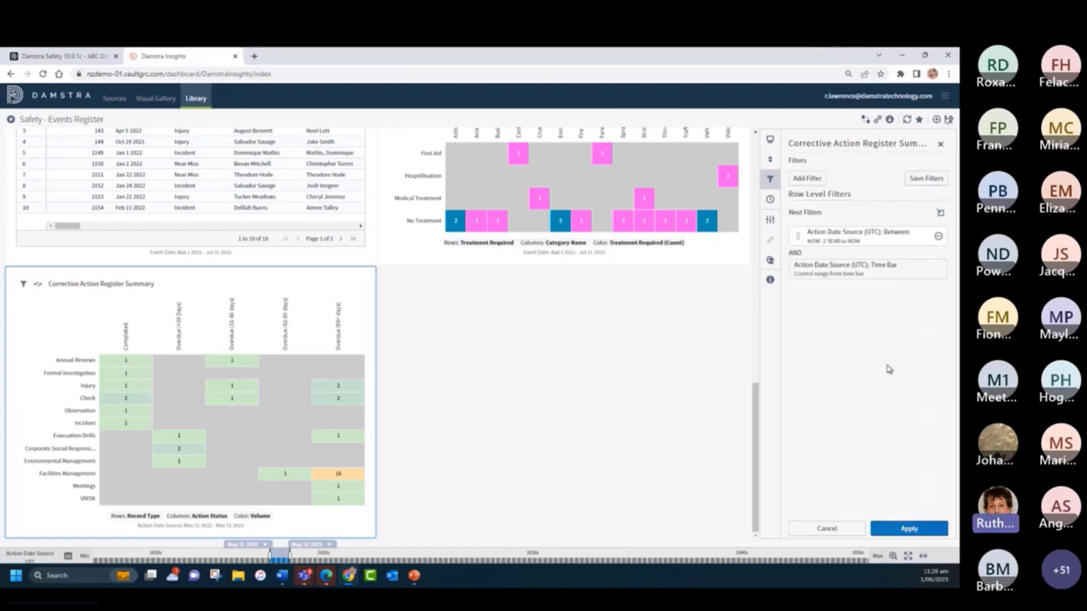
click(940, 144)
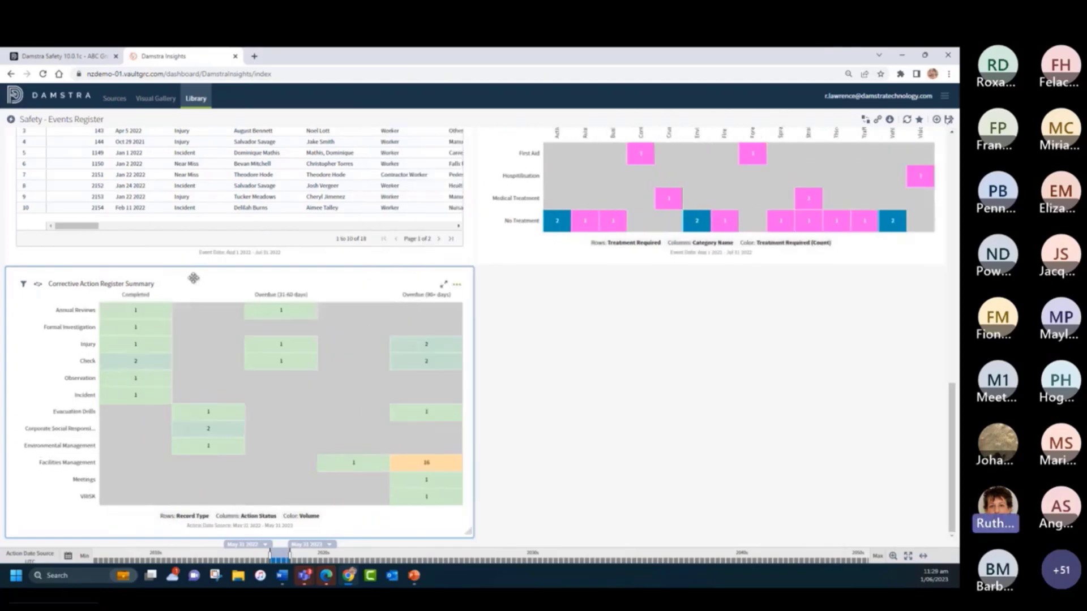
- Set the time bar's start date for the Corrective Action Register Summary to Aug 1 2021
mouse_move(271, 555)
mouse_down()
mouse_move(229, 554)
mouse_move(255, 555)
mouse_up()
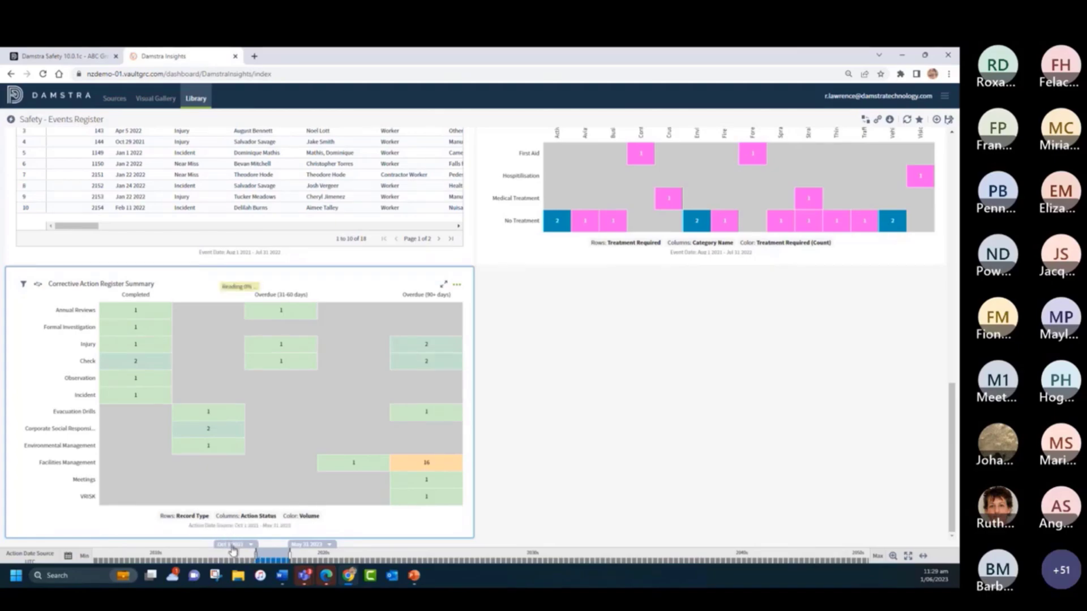
click(233, 547)
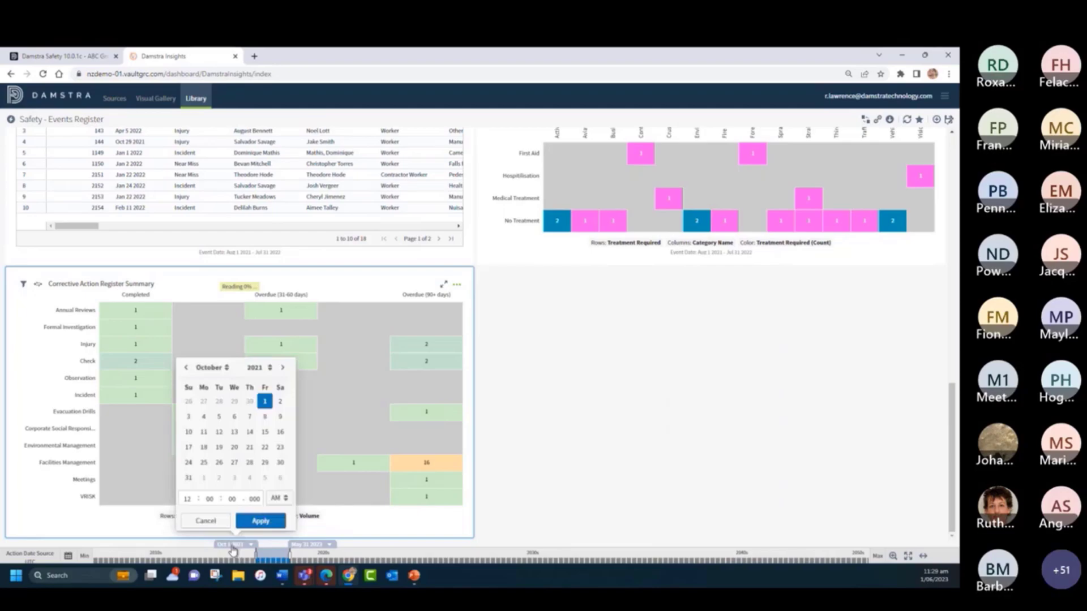
click(211, 371)
click(212, 449)
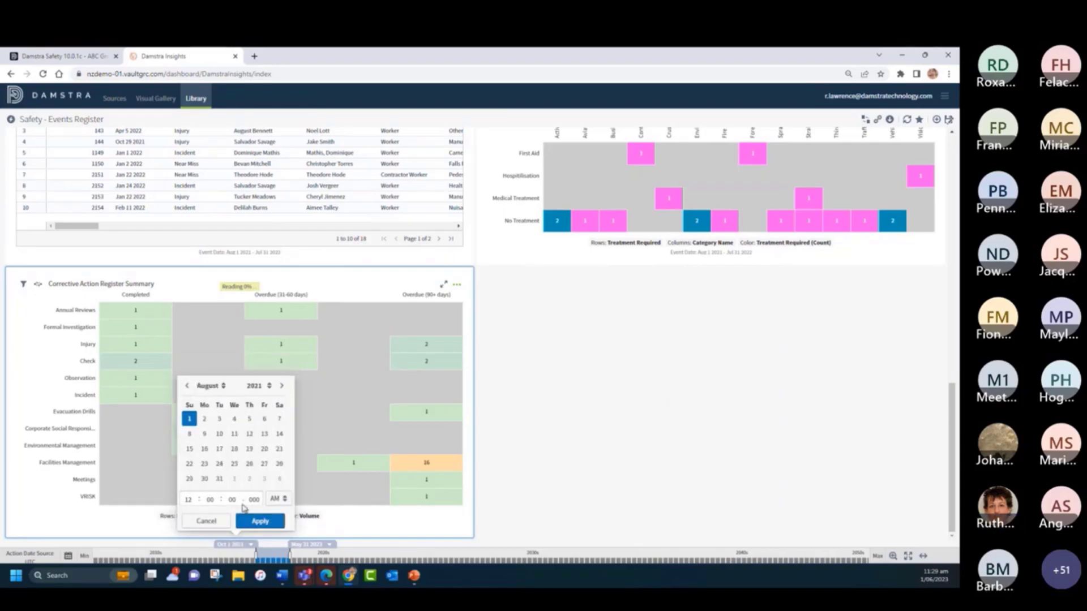
click(258, 522)
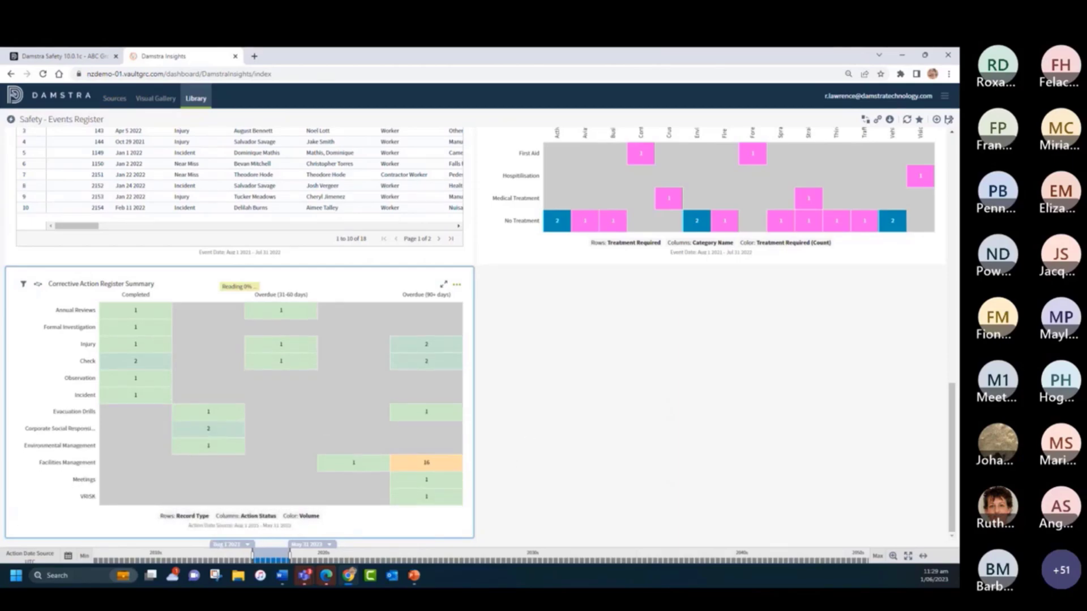
- Duplicate the Corrective Action Register Summary visual and group the copy's rows by Responsible Name
click(457, 285)
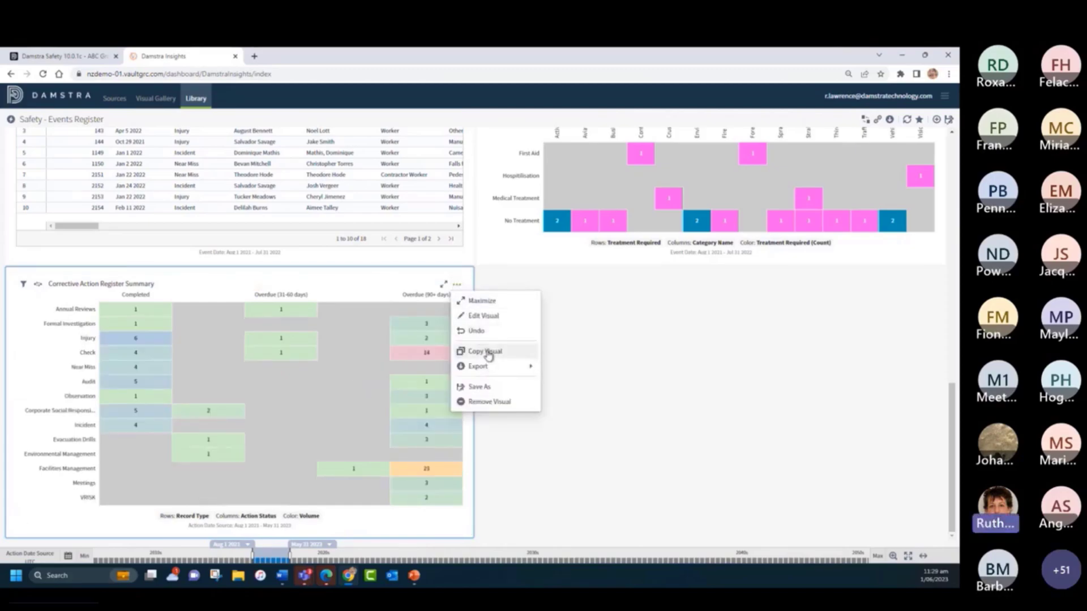
key(ctrl+v)
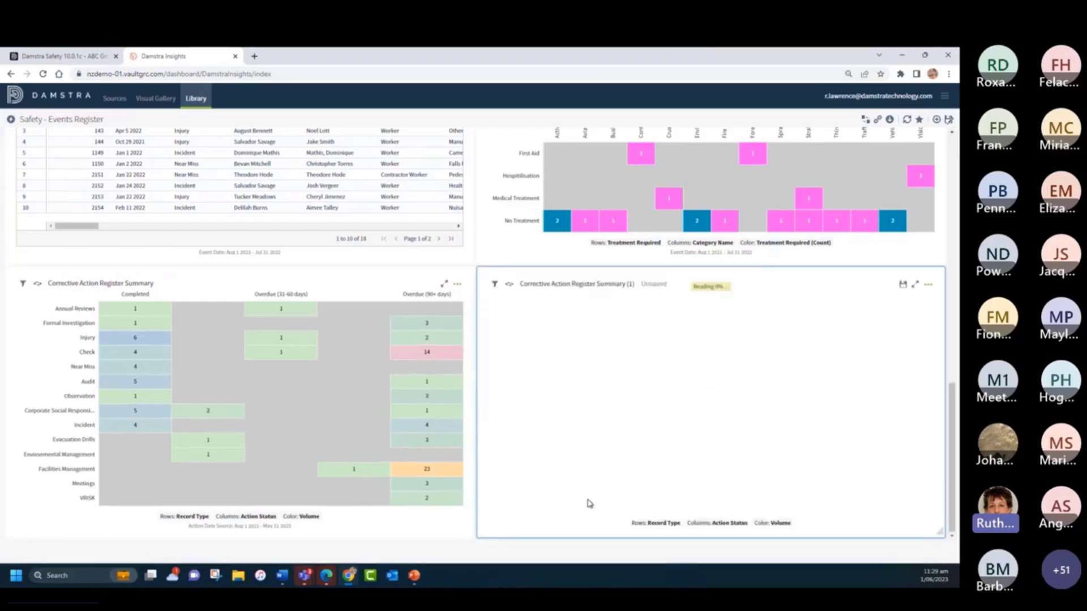
click(658, 517)
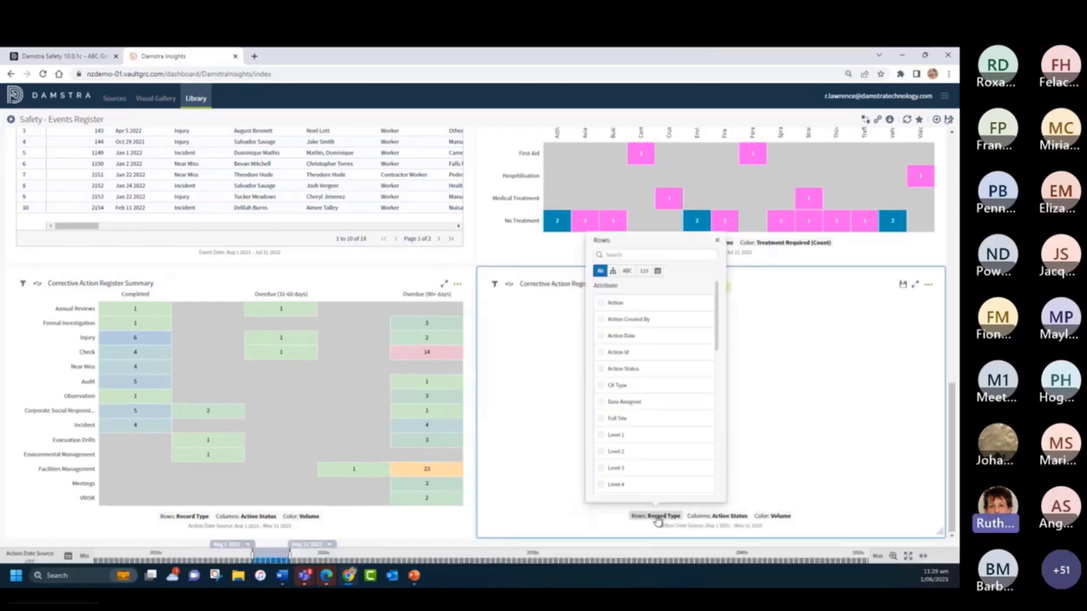
drag(743, 284, 740, 388)
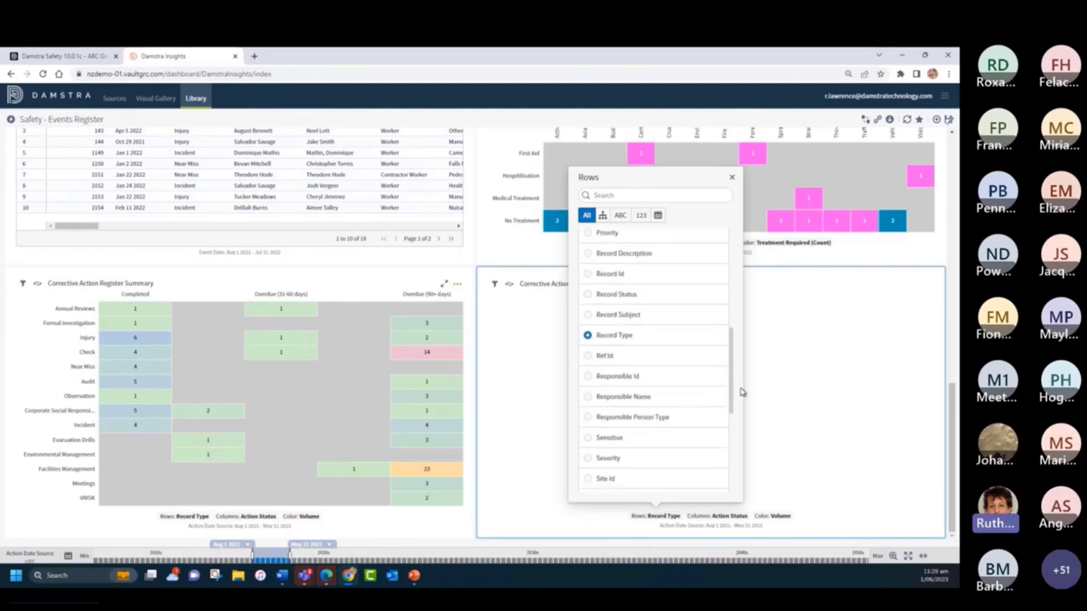
click(587, 397)
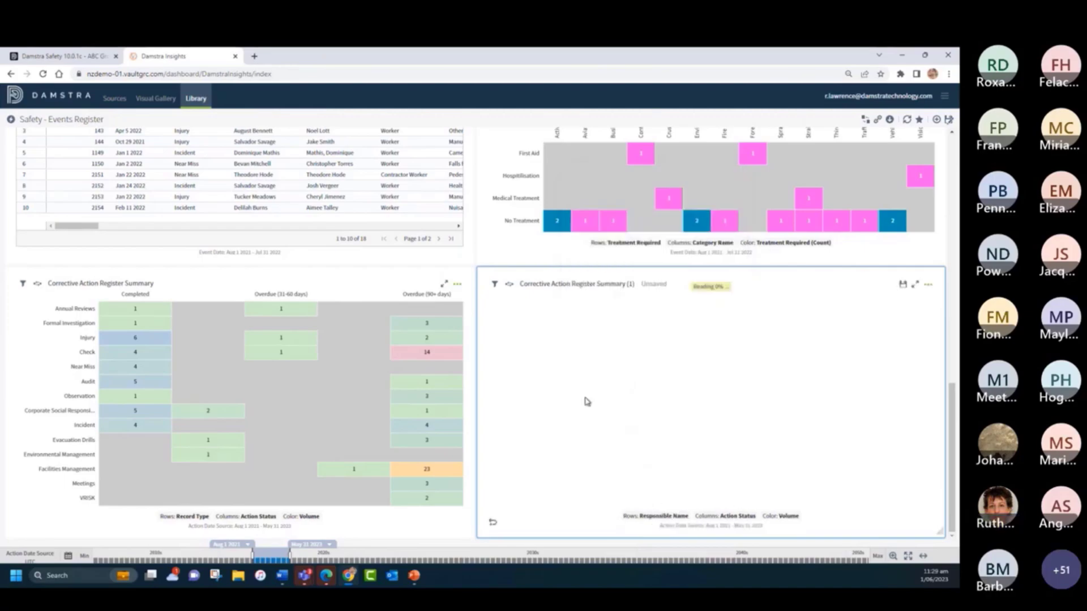
- Rename the copied visual as Corrective Action by Responsible Person and save it under that name
click(558, 283)
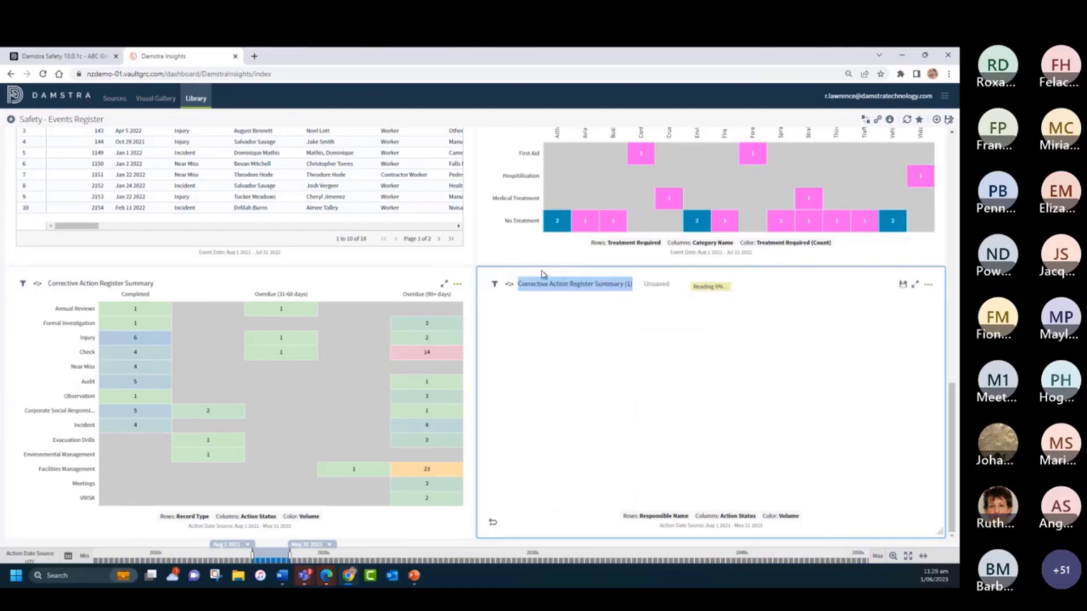
text(Co)
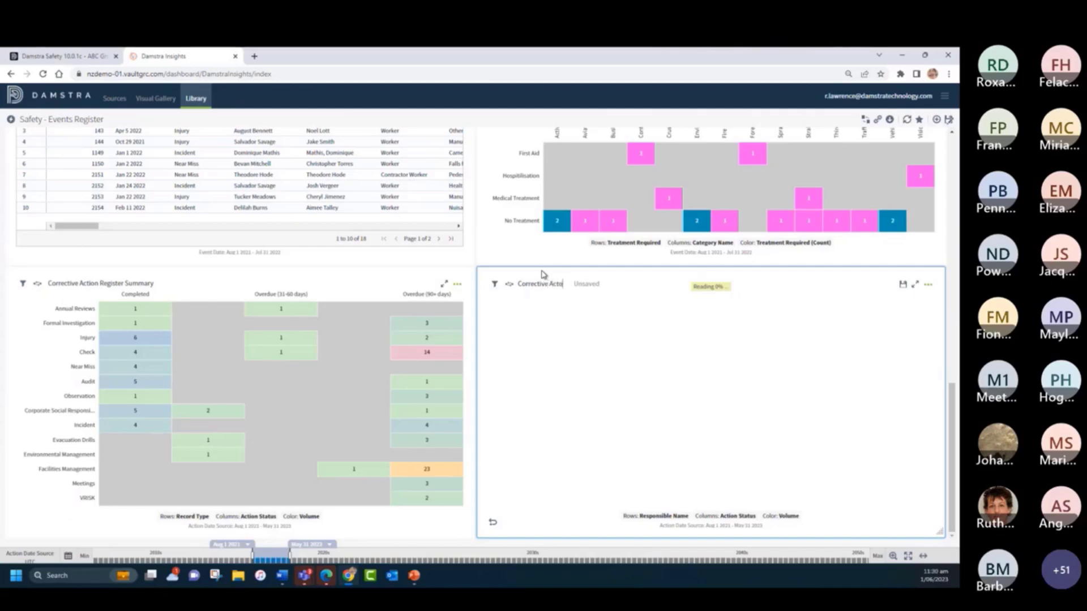
text(rrective Action by Responsi)
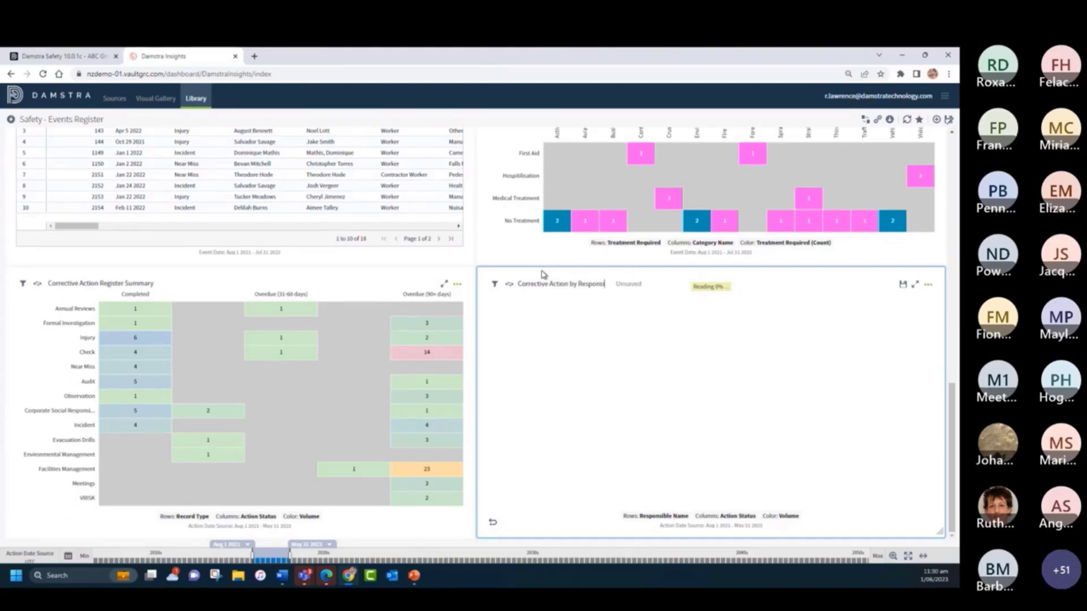
text(ble Person)
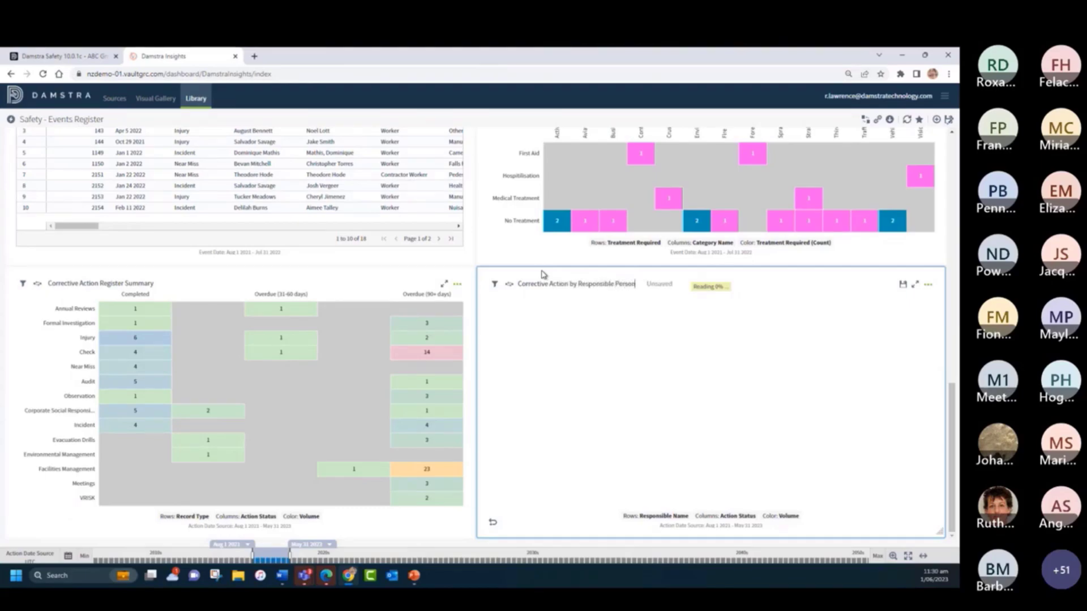
click(903, 285)
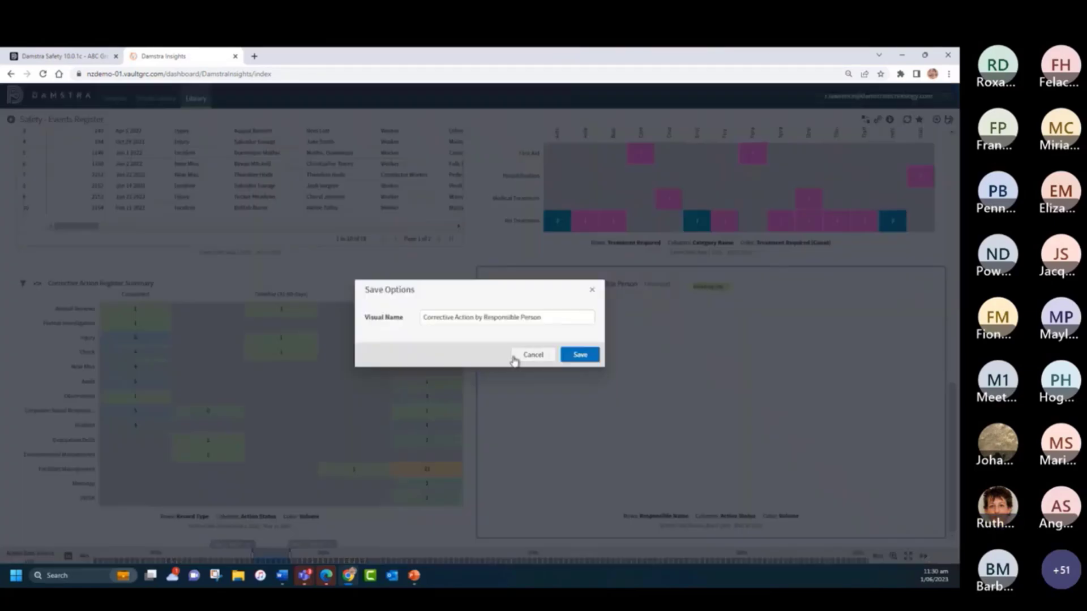
click(580, 355)
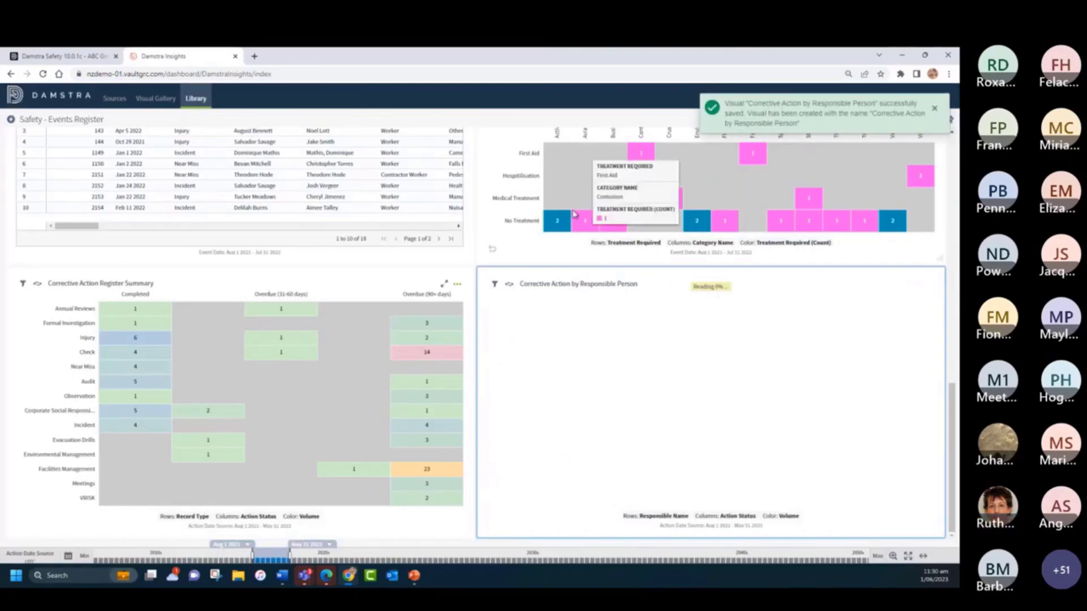
- Remove the Full Site Name filter visual from the Safety - Events Register dashboard and confirm its removal
scroll(413, 378, up, 10)
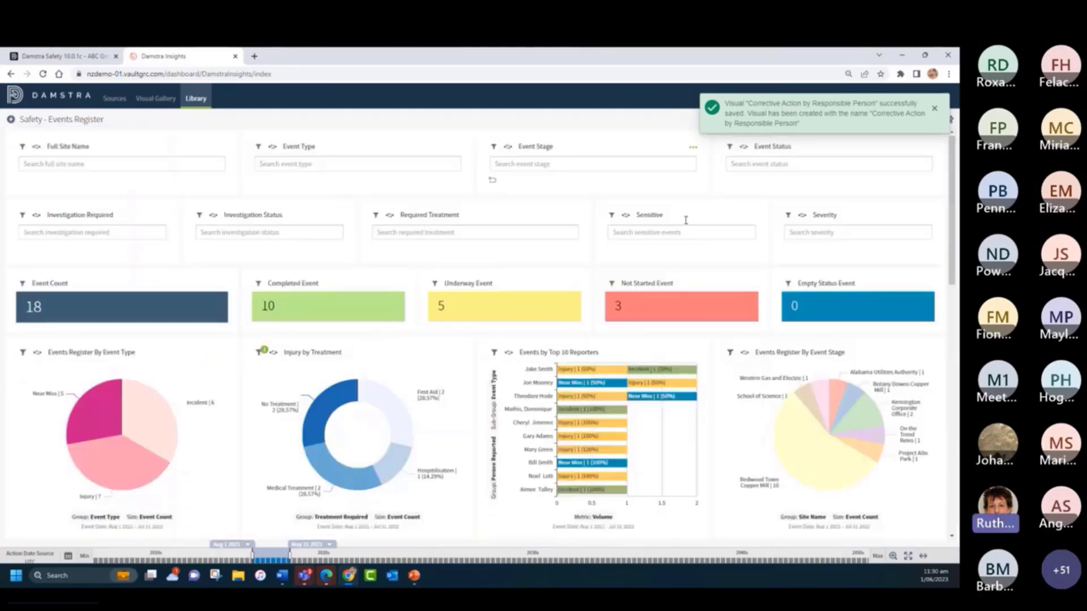
scroll(647, 410, down, 10)
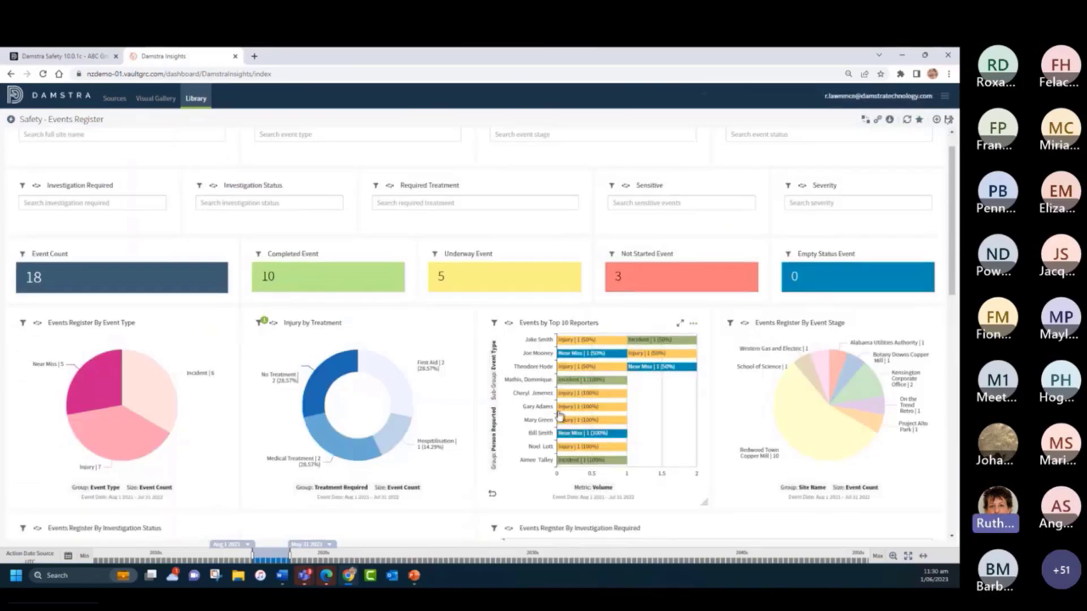
scroll(524, 451, down, 3)
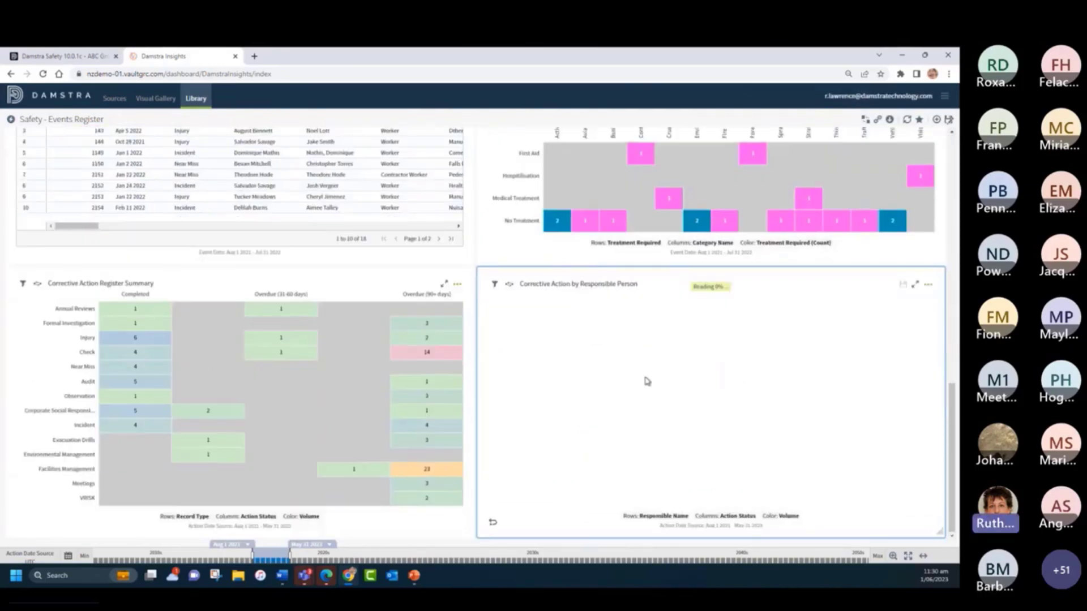
scroll(646, 382, up, 13)
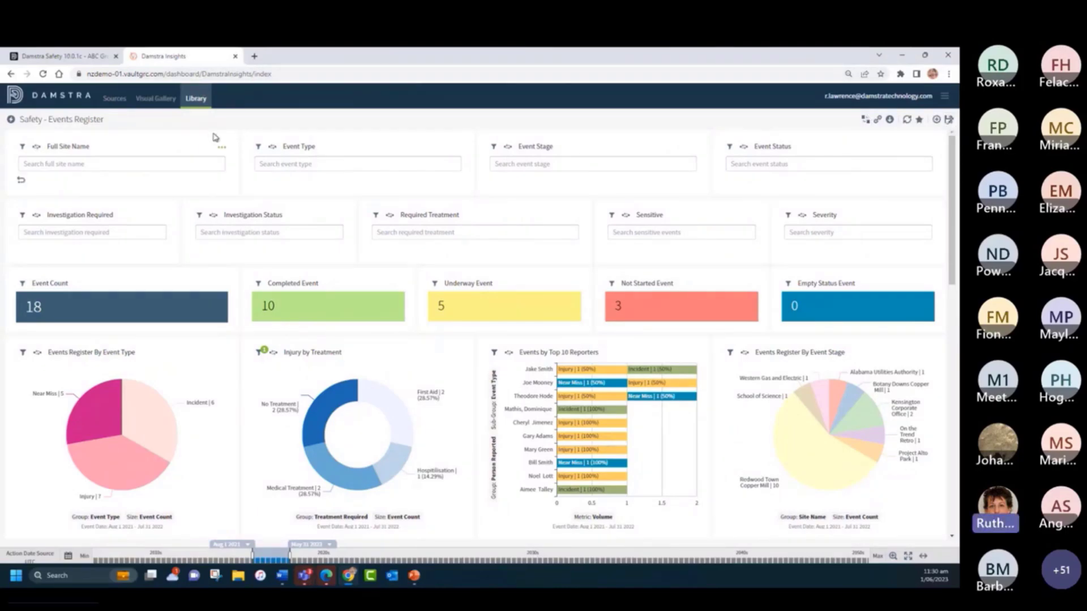
click(222, 150)
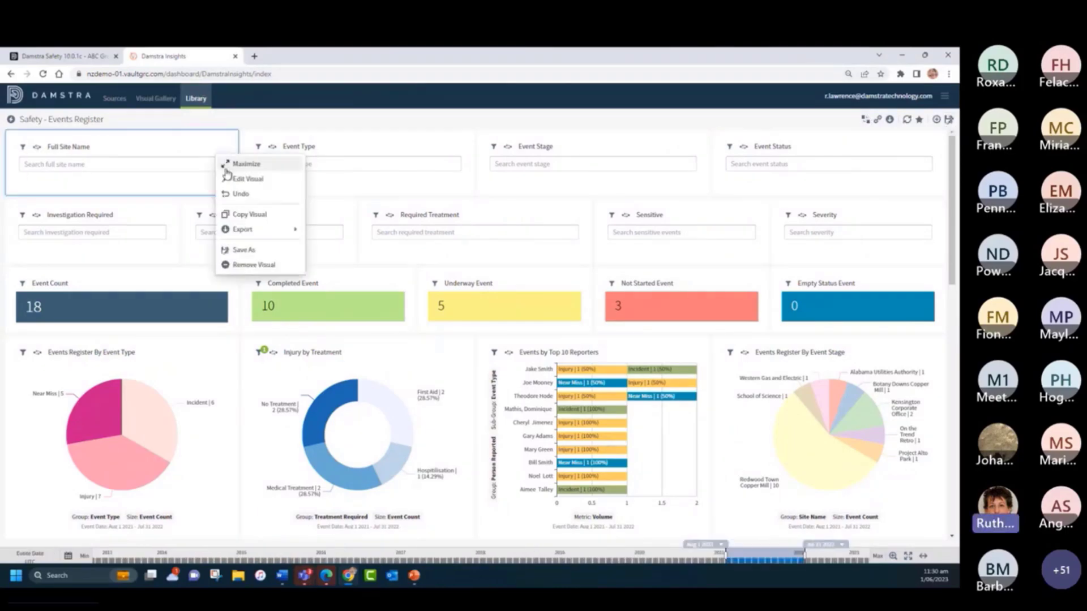
click(254, 266)
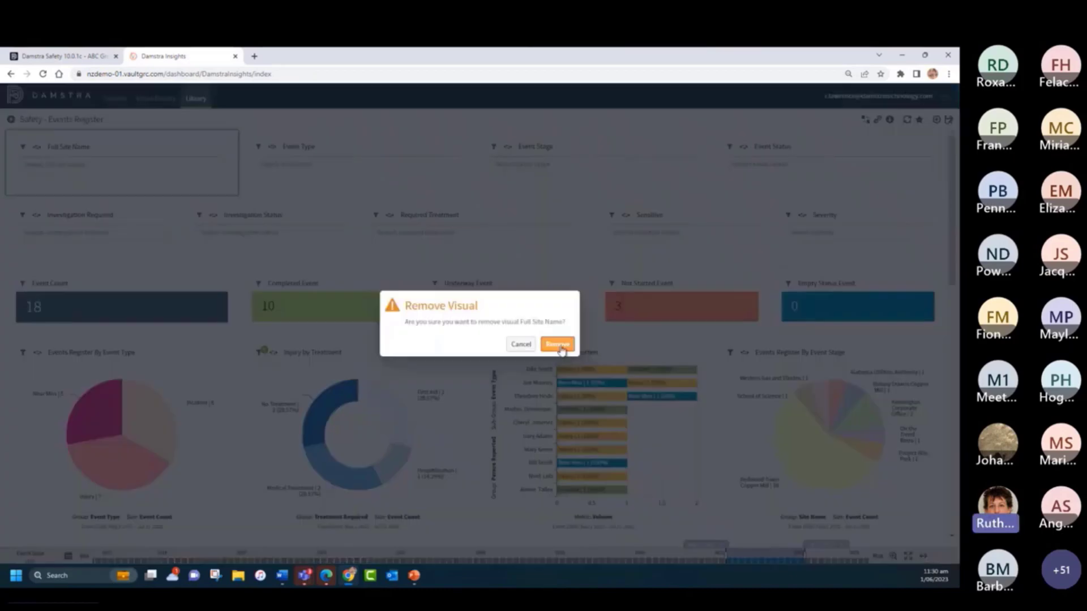
click(556, 344)
click(479, 189)
- Remove the Event Type and Investigation Required filter visuals from the dashboard
mouse_move(462, 189)
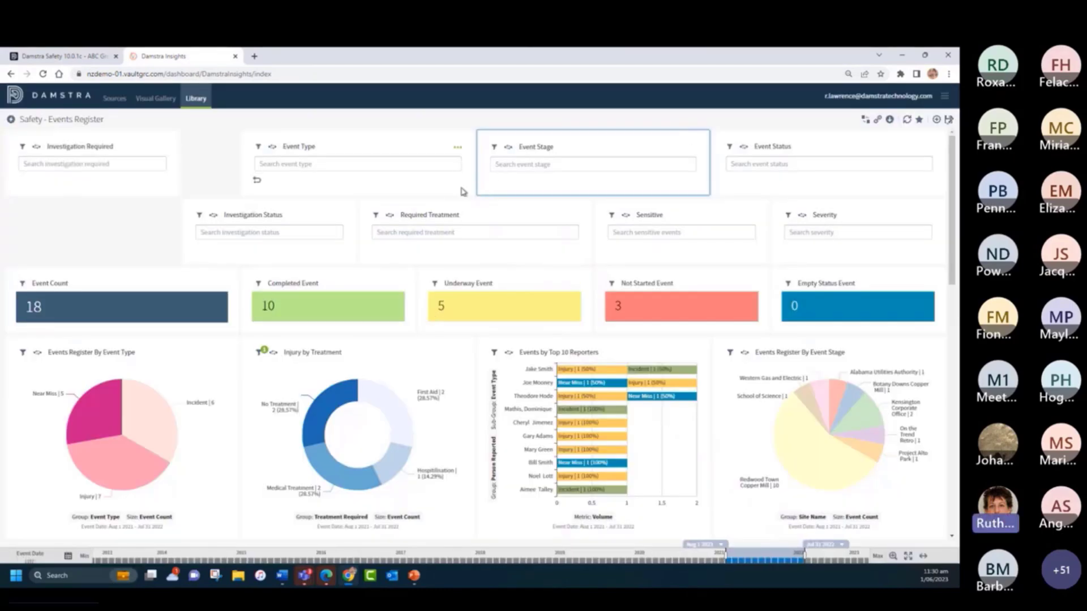
click(458, 149)
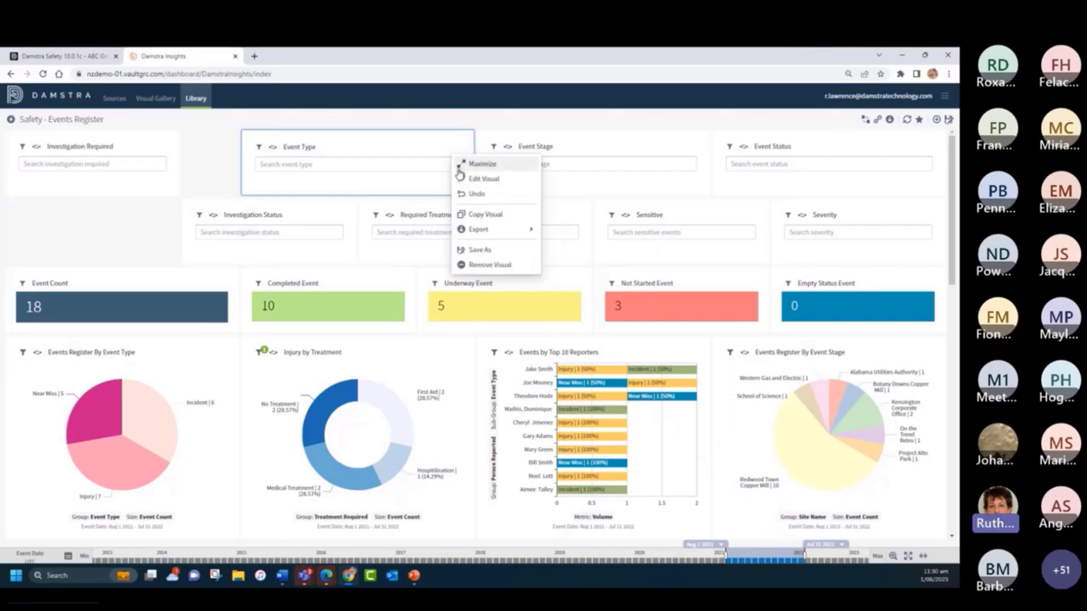
click(482, 265)
click(556, 344)
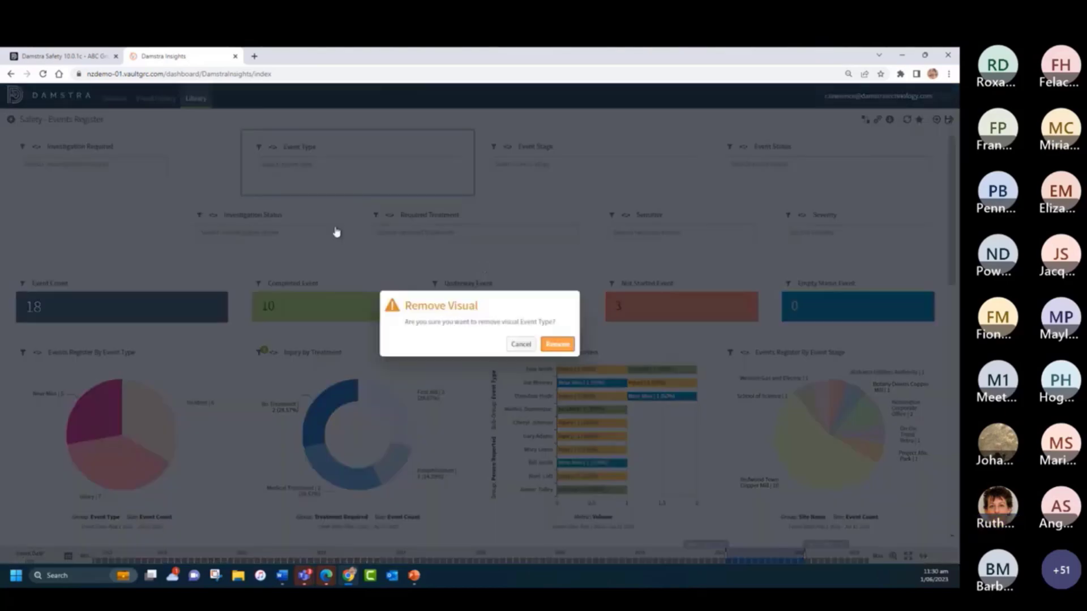
click(166, 147)
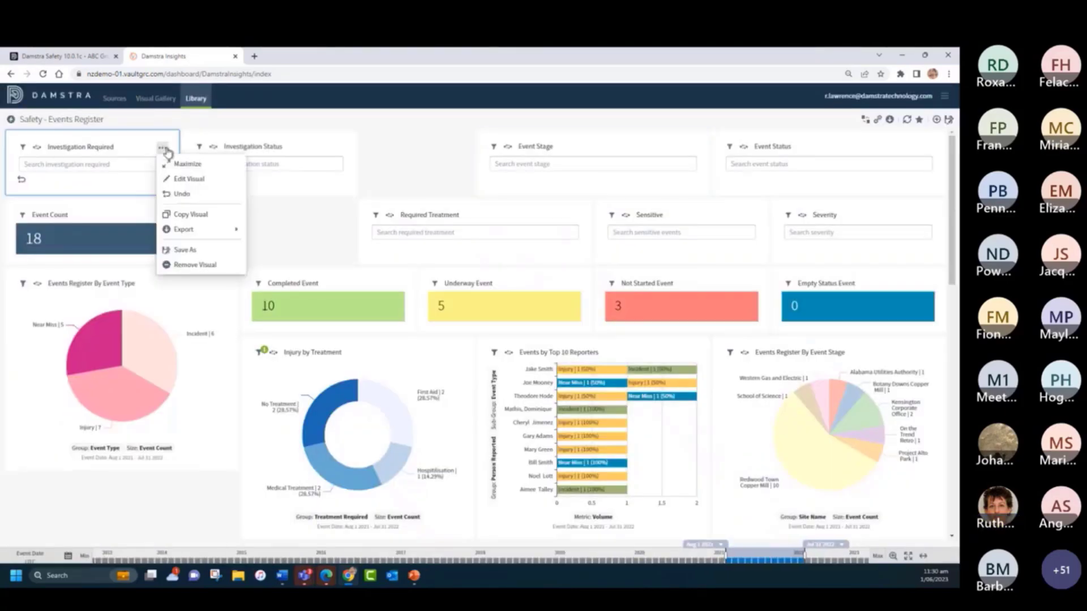
click(195, 265)
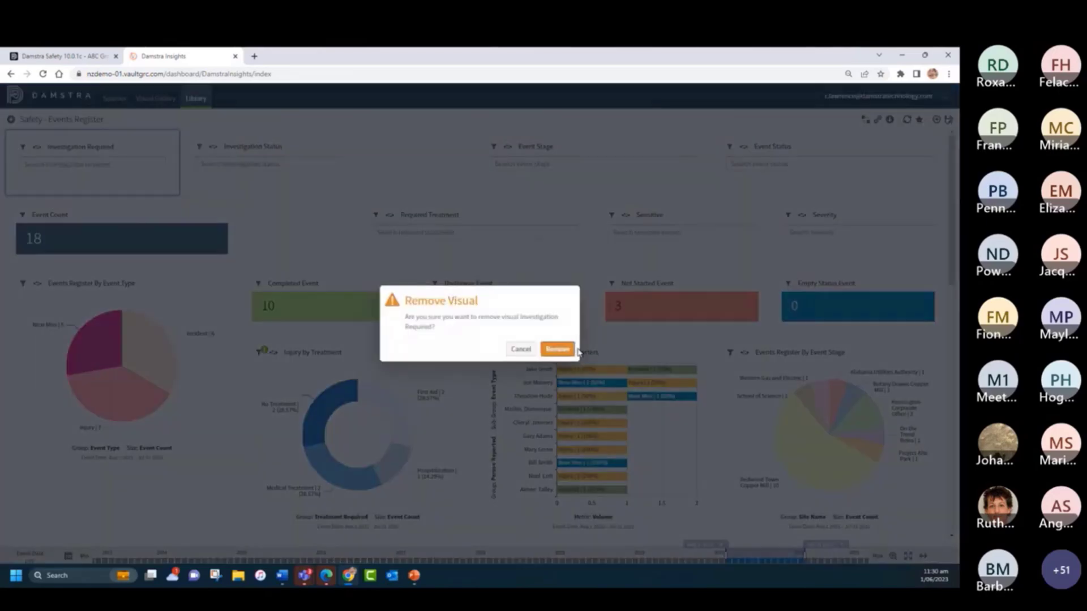
click(565, 351)
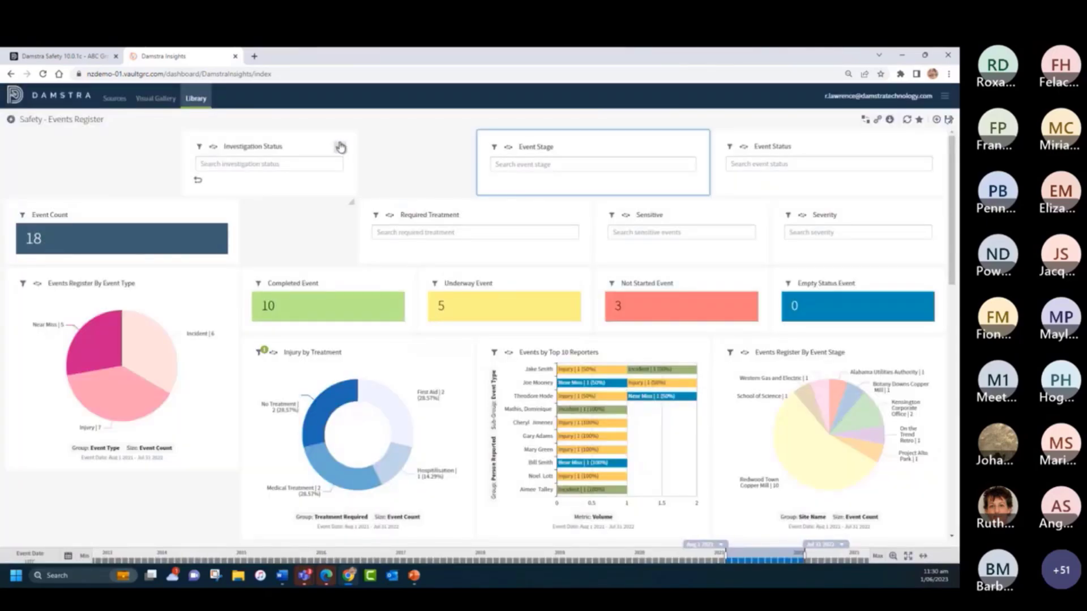
- Remove the Investigation Status and Event Stage filter visuals from the dashboard
click(340, 149)
click(369, 265)
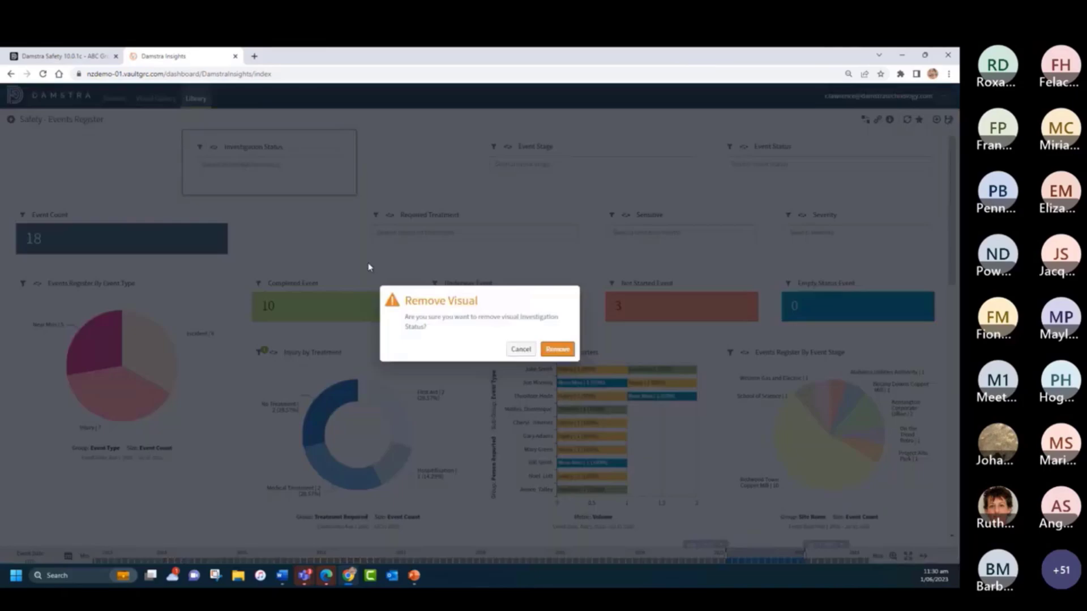
click(563, 348)
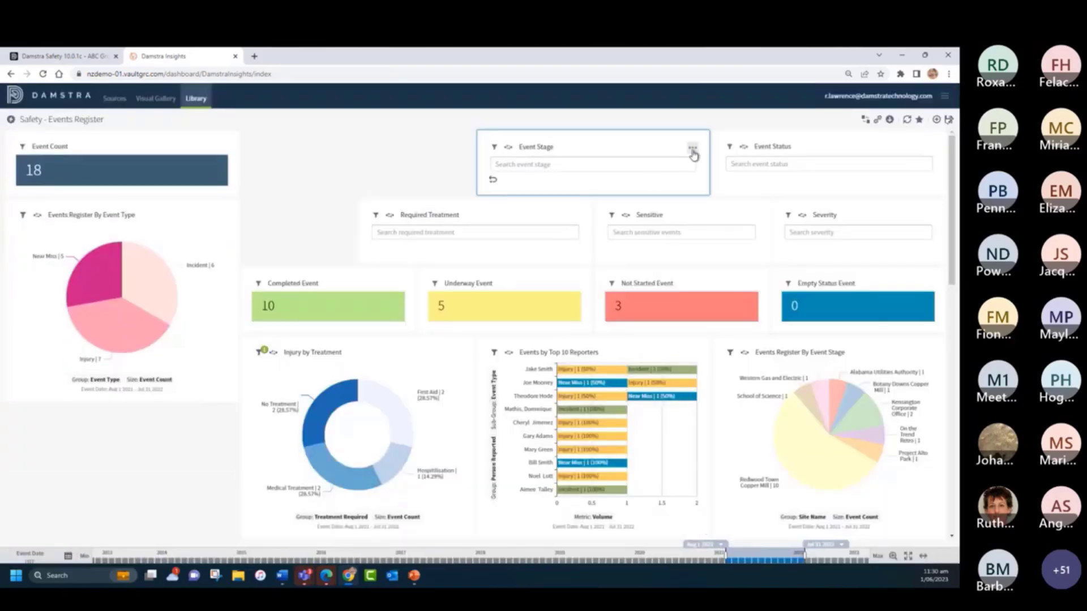
click(692, 148)
click(701, 265)
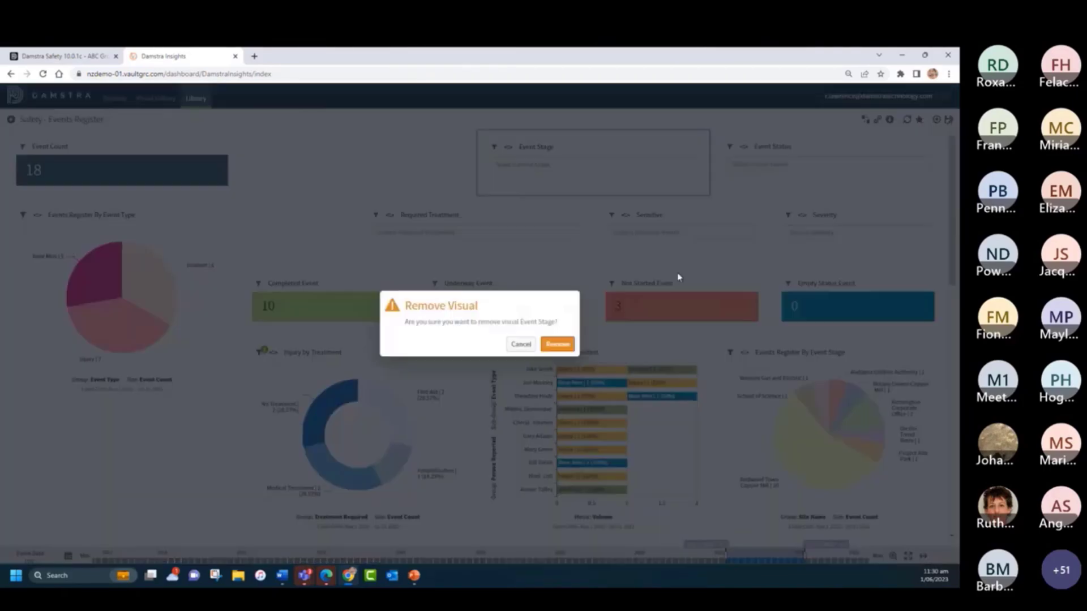
click(569, 342)
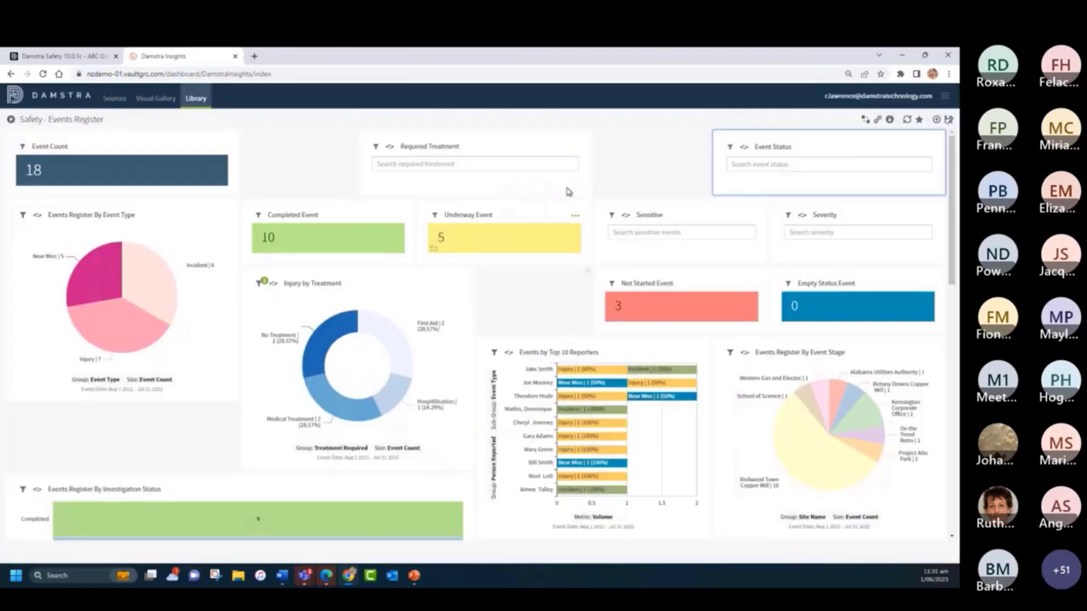
- Remove the Required Treatment and Sensitive filter visuals from the dashboard
click(576, 149)
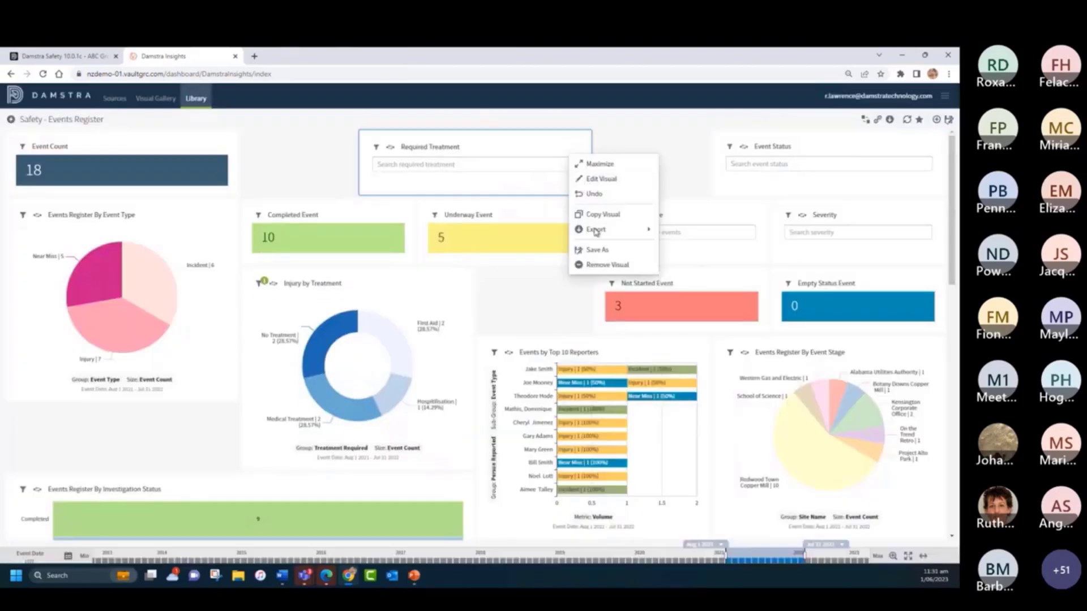
click(597, 267)
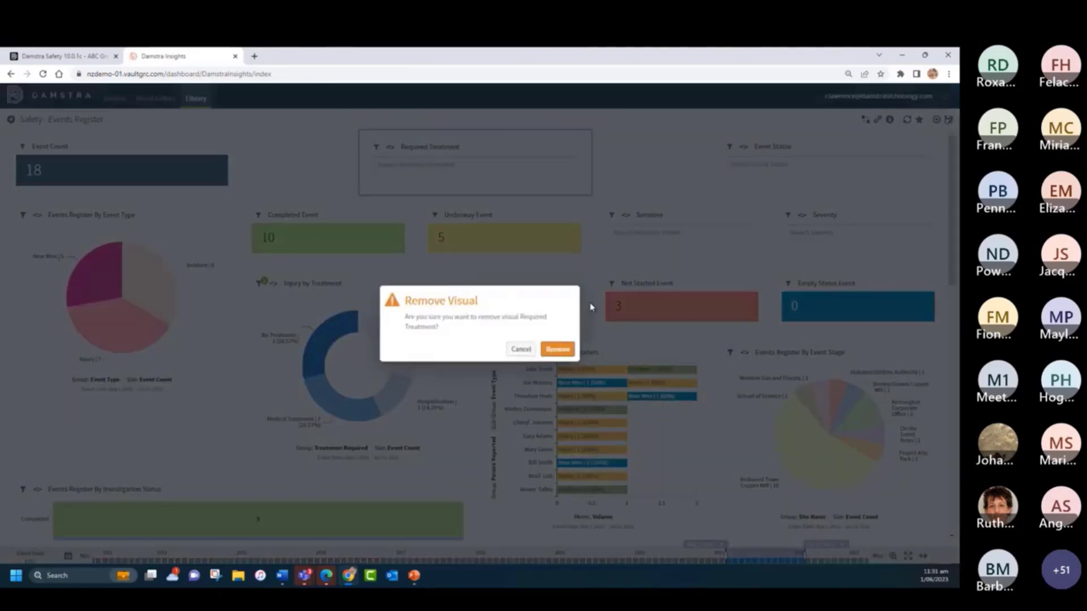
click(564, 350)
click(752, 218)
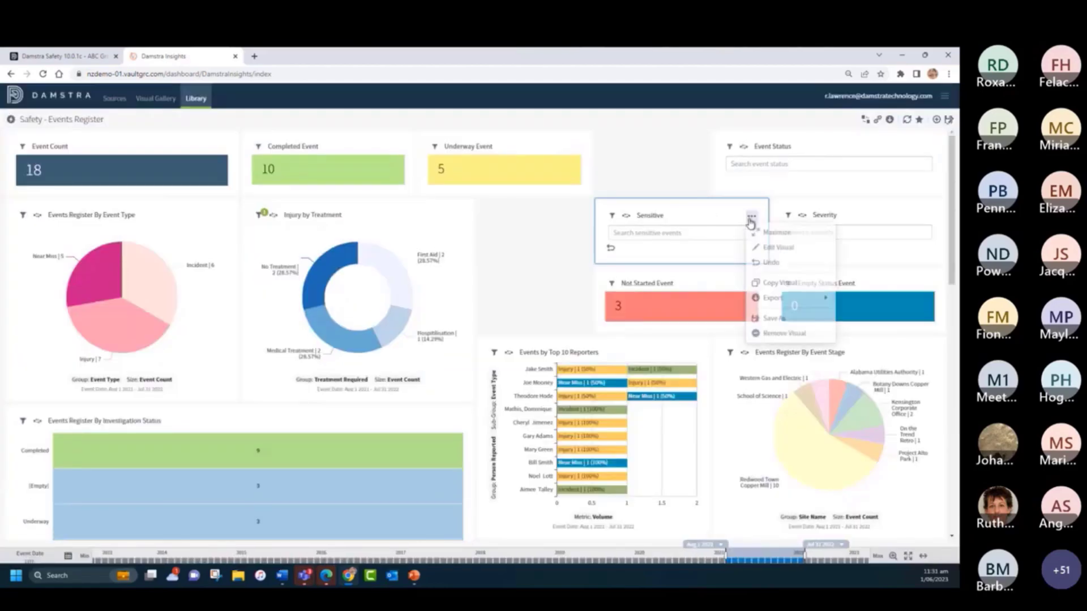
click(785, 334)
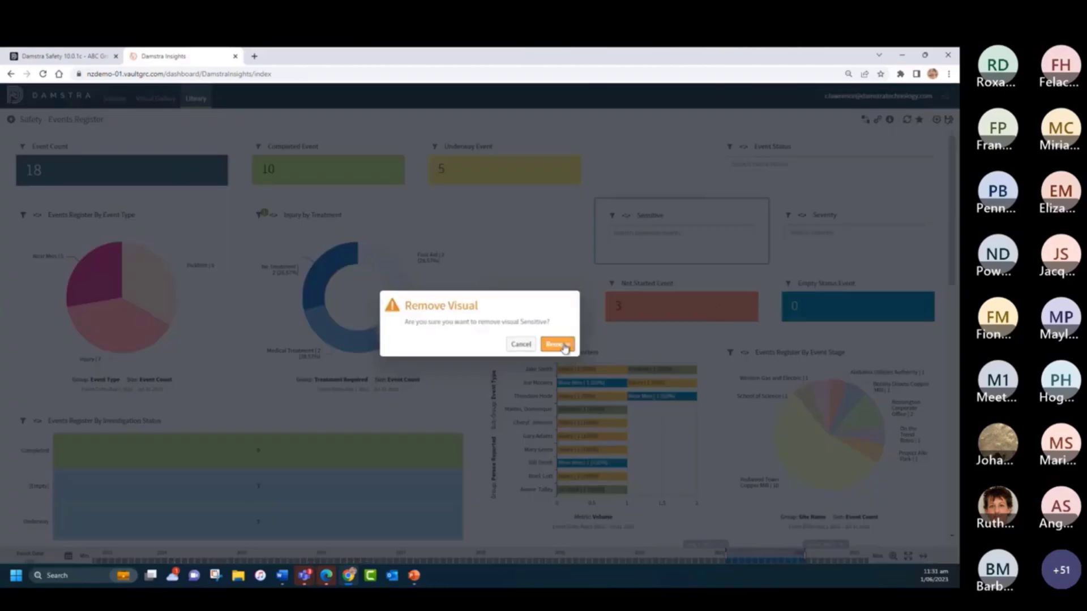
click(564, 350)
scroll(878, 189, down, 1)
scroll(926, 159, up, 1)
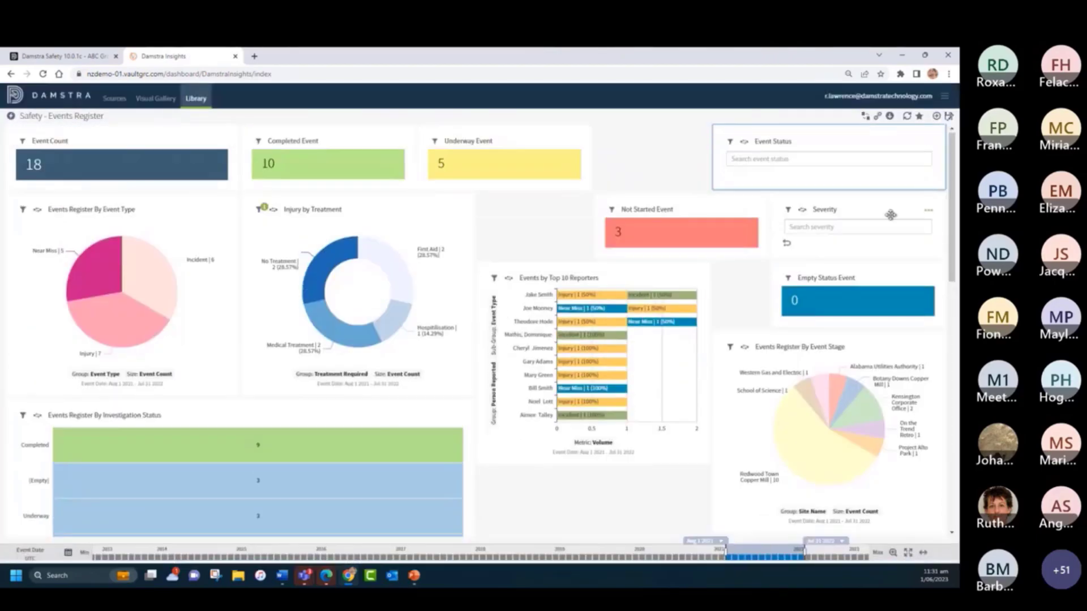
- Remove the Event Status and Severity filter visuals from the dashboard
click(930, 143)
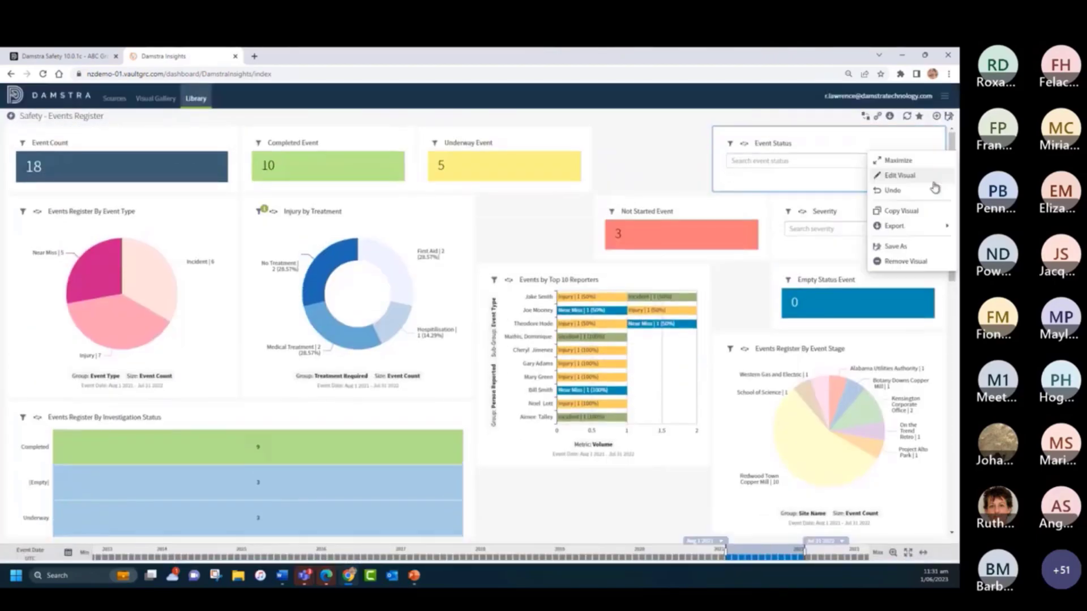
click(909, 262)
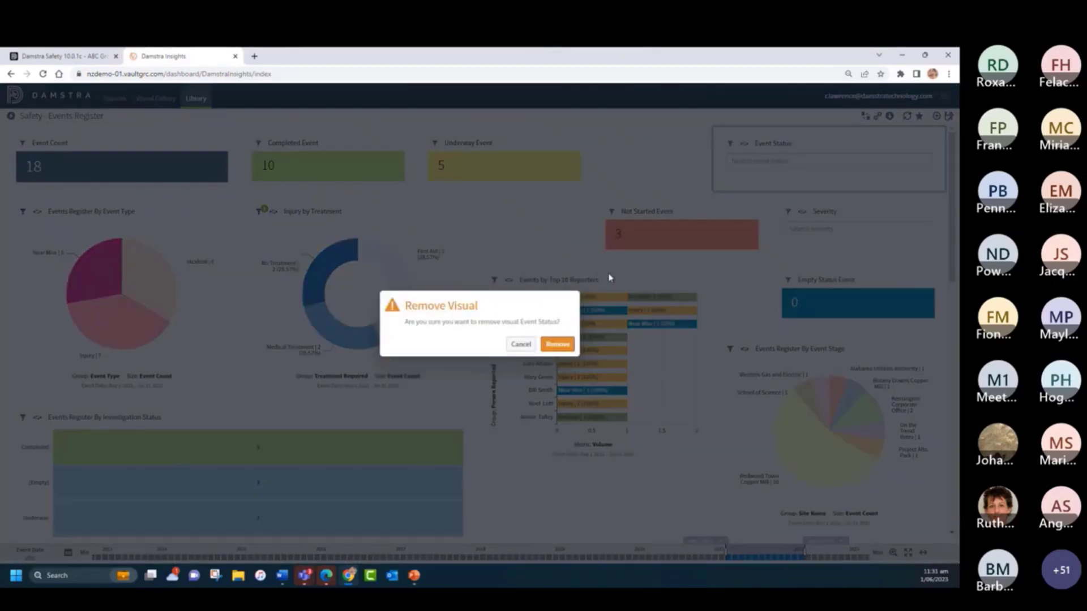
click(556, 342)
click(929, 147)
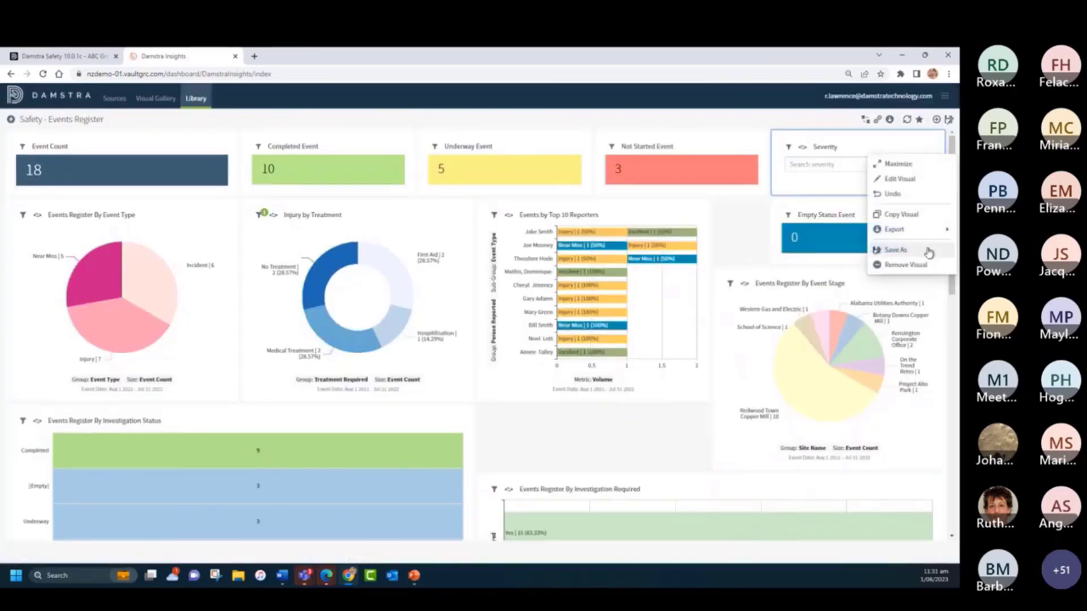
click(909, 264)
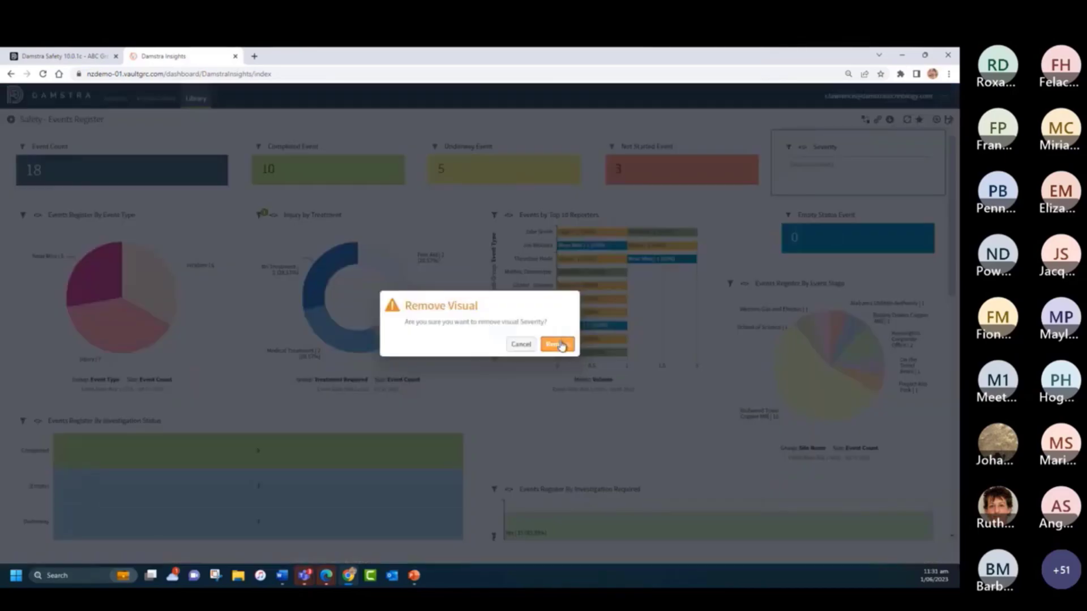
click(558, 342)
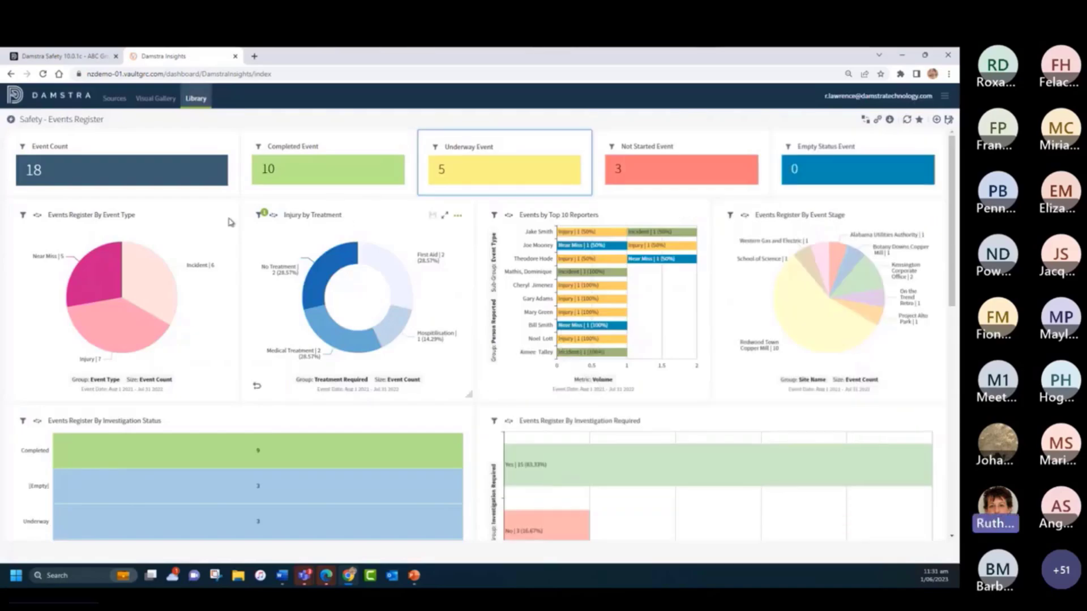
- Review the dashboard's remaining visuals, from the event count tiles down to the two corrective action visuals
scroll(470, 444, down, 5)
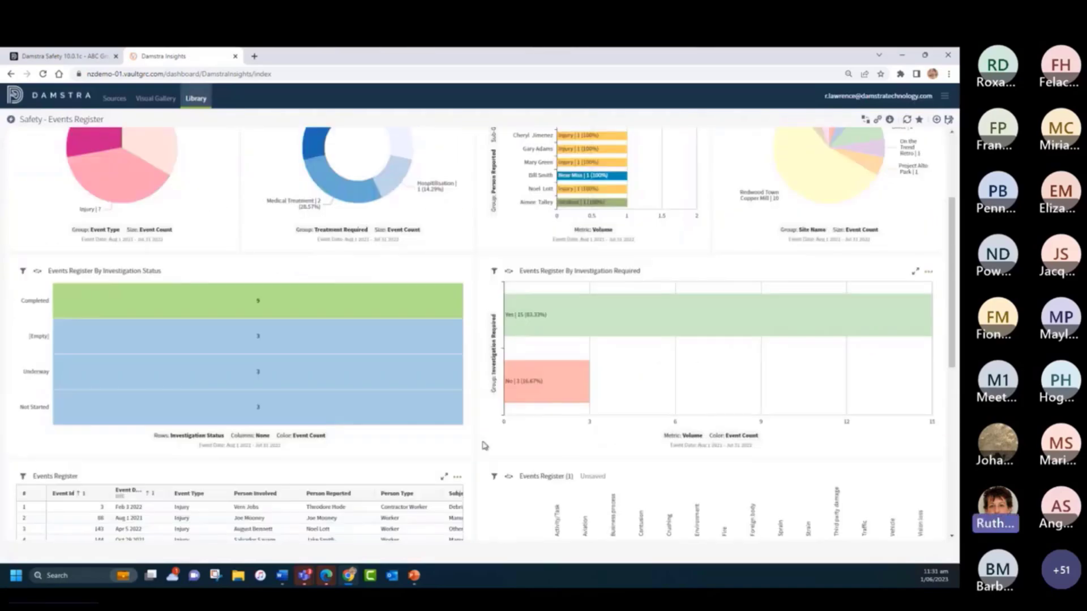
scroll(460, 447, down, 4)
scroll(439, 453, up, 4)
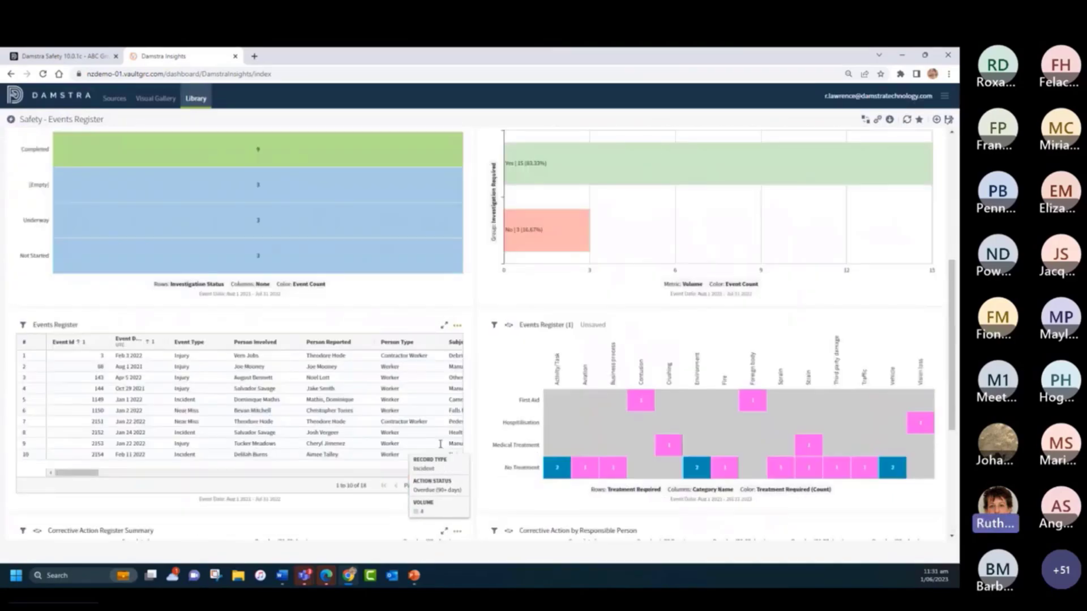
scroll(486, 452, down, 1)
scroll(514, 453, down, 3)
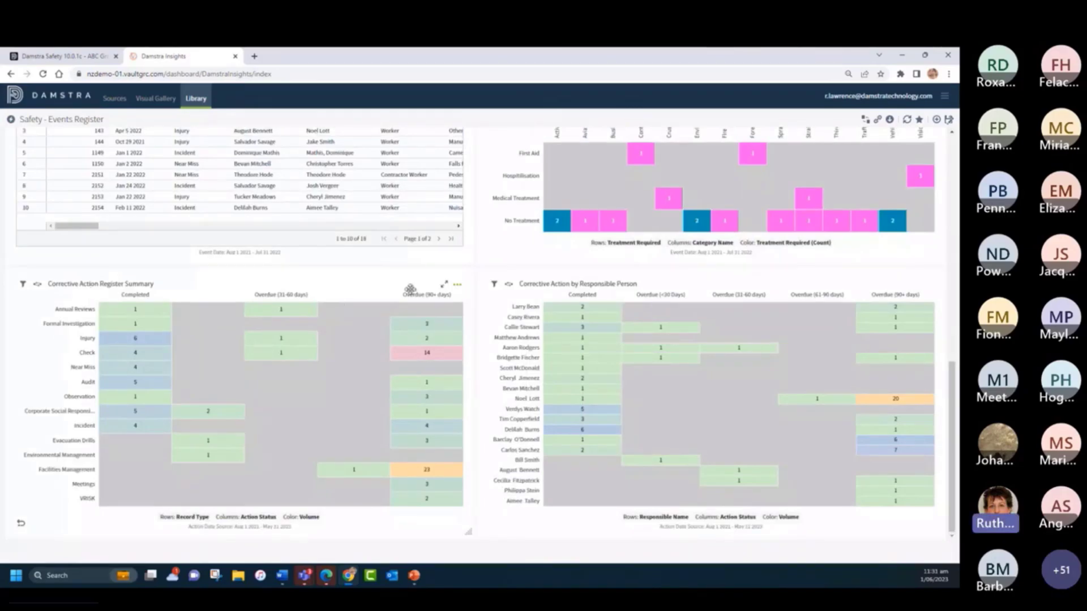
scroll(389, 295, up, 4)
scroll(389, 296, up, 5)
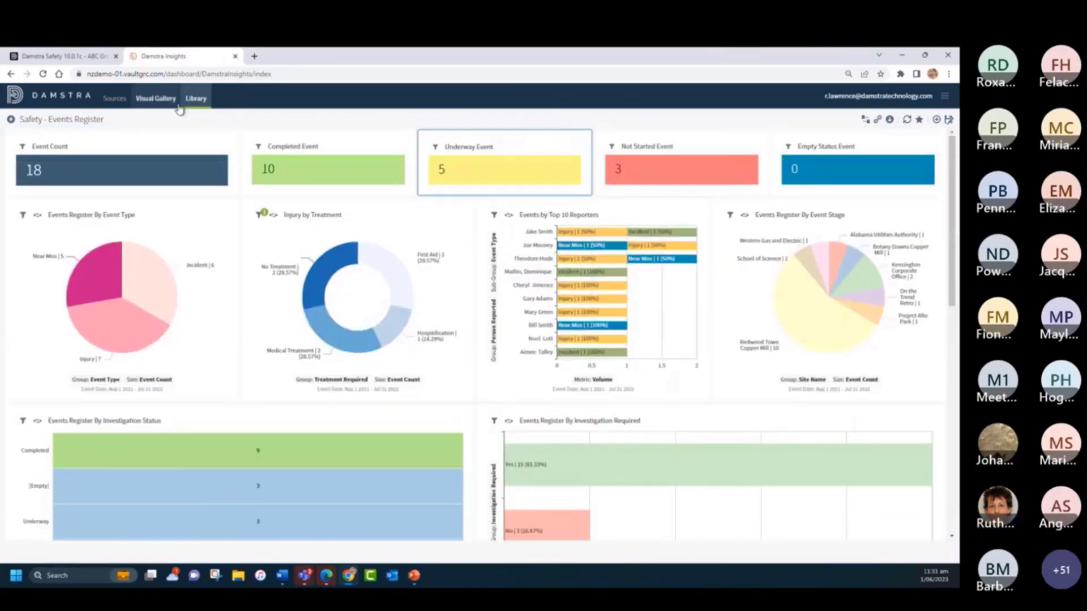
click(948, 121)
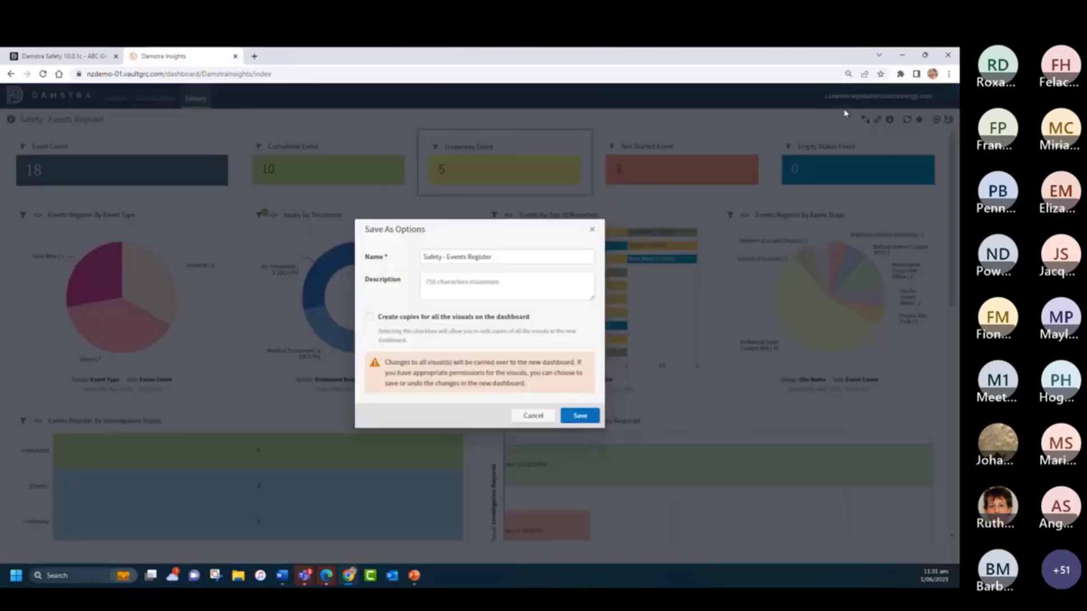
drag(503, 259, 407, 256)
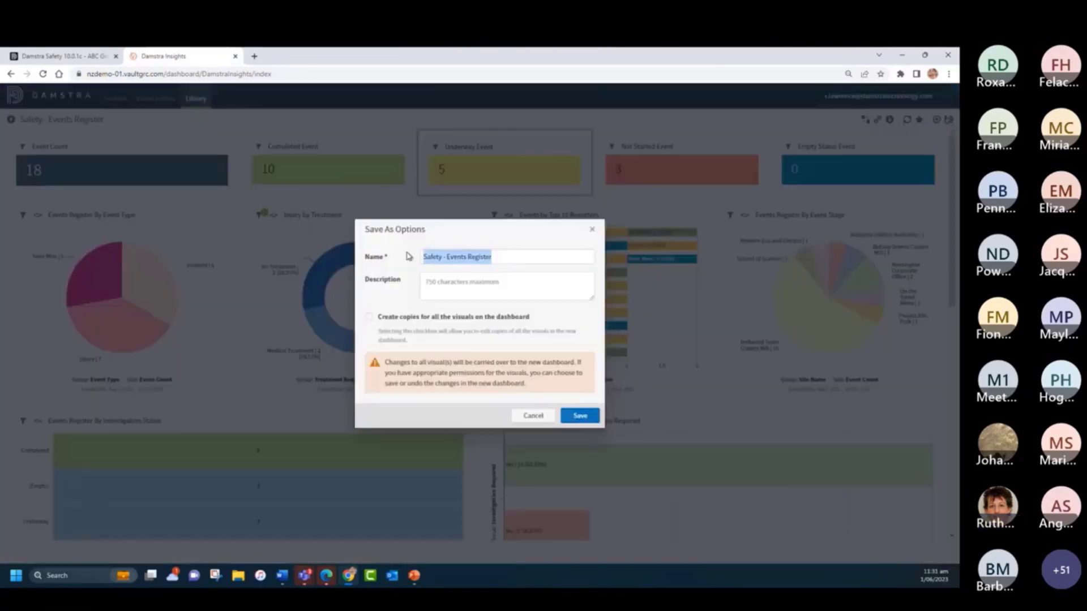
text(My)
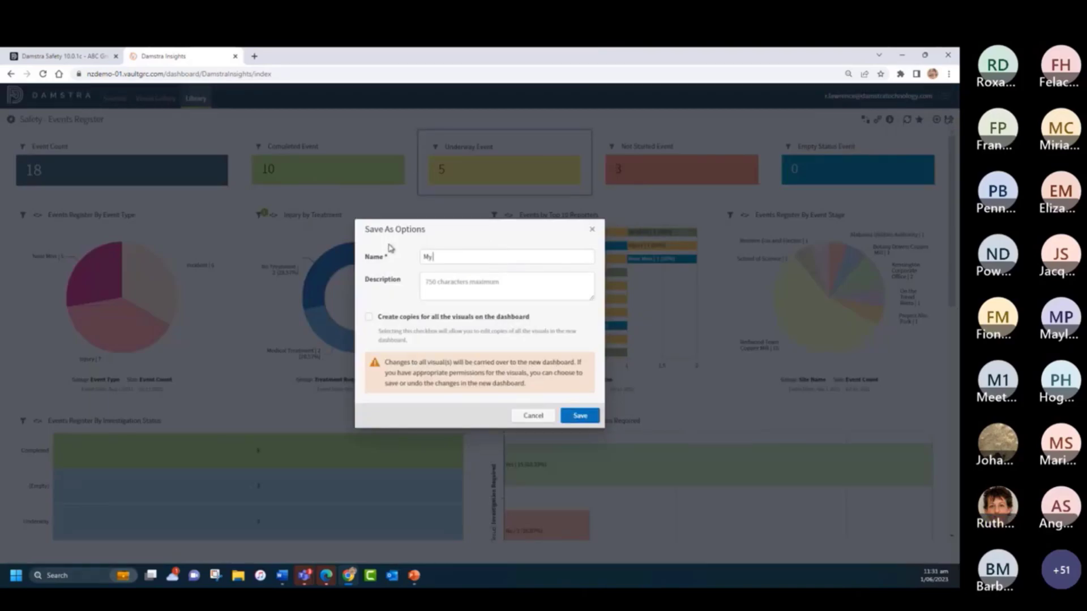
text( Annual Report)
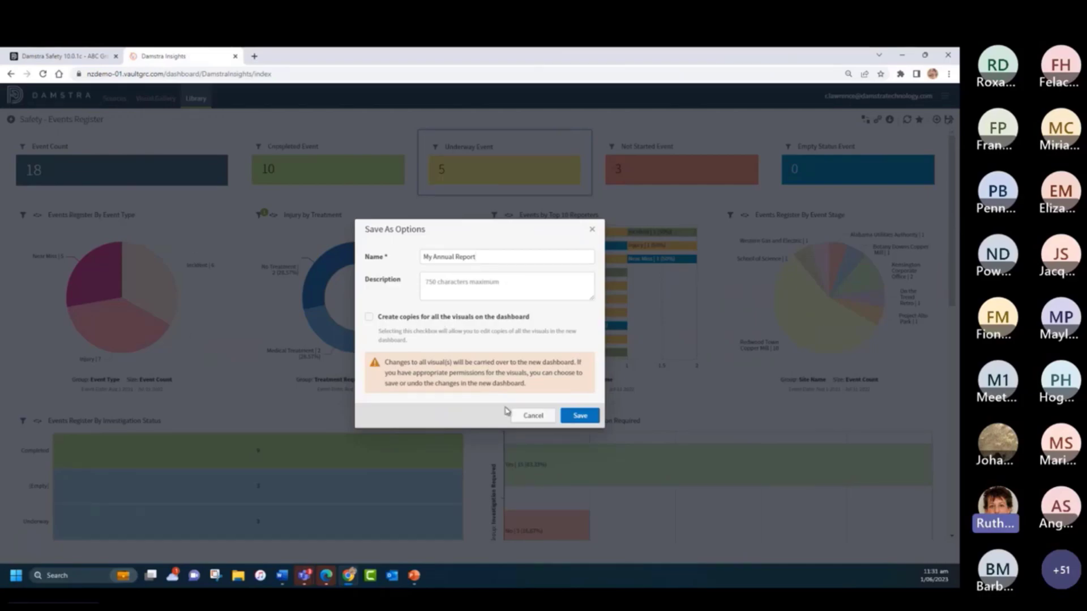
click(581, 418)
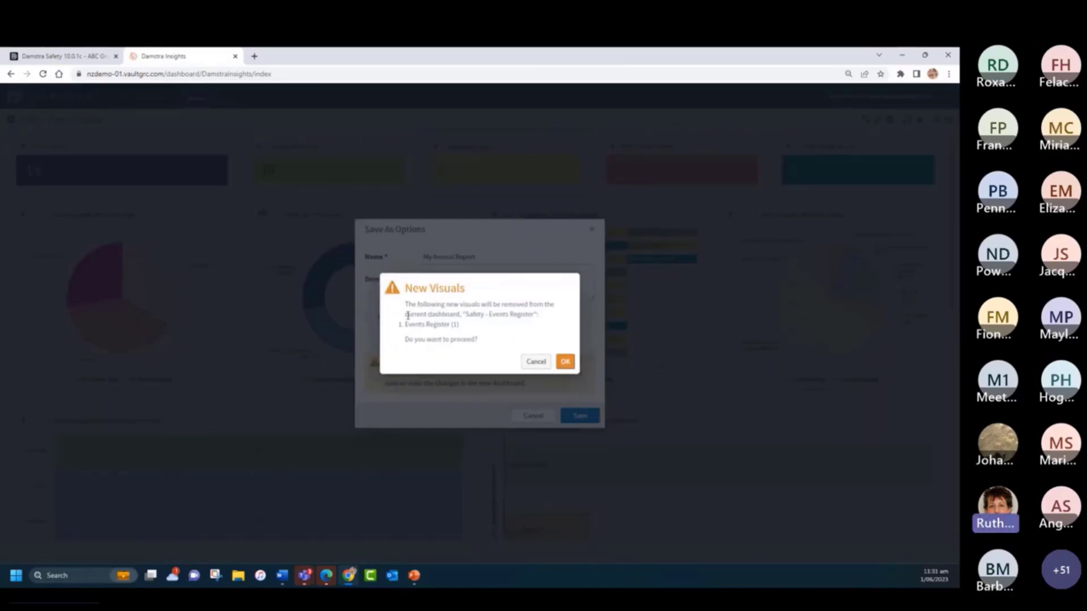
click(536, 363)
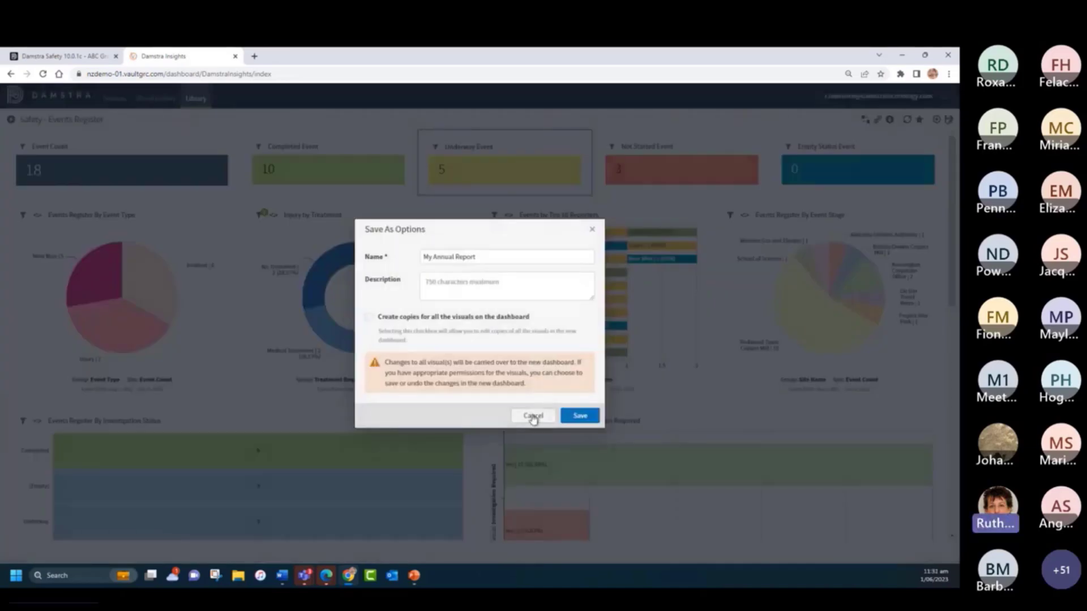
click(532, 415)
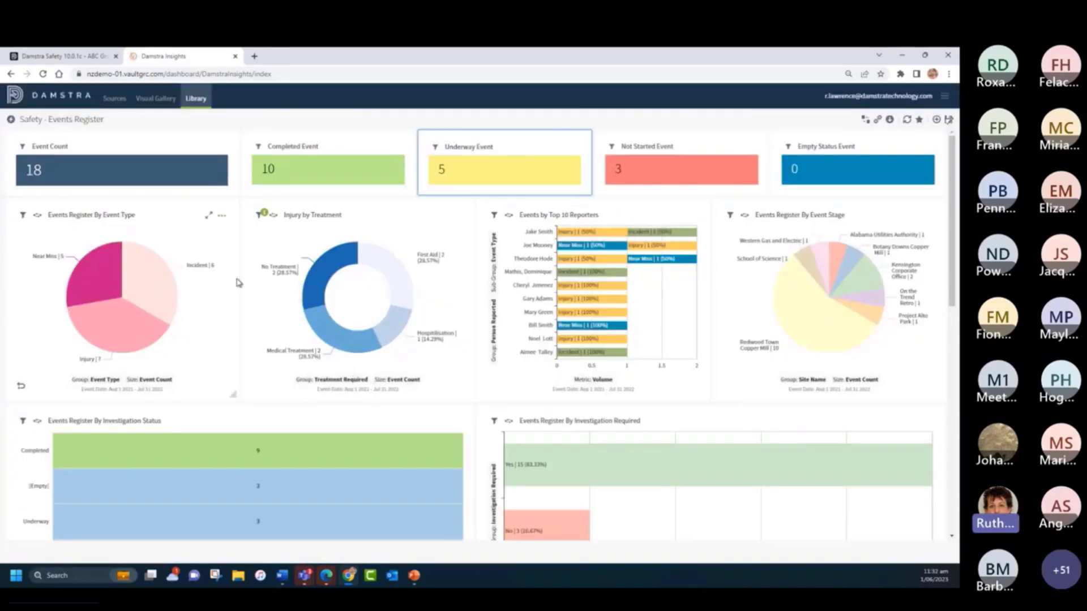
- Rename the unsaved Events Register (1) visual to "Injury by Treatment / Category" and save it
scroll(391, 369, down, 6)
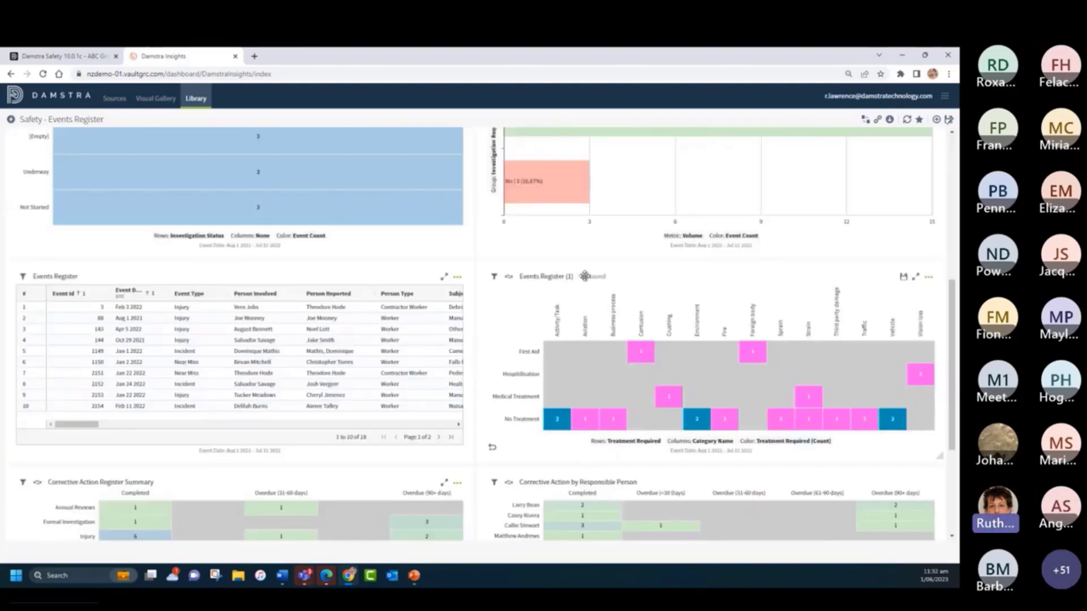
click(554, 277)
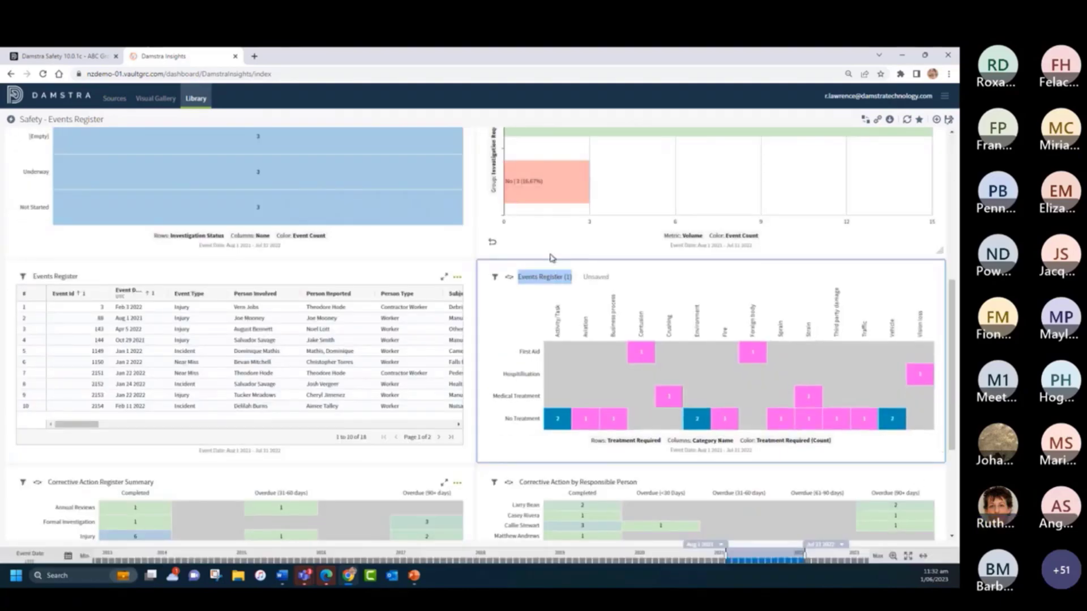
text(E)
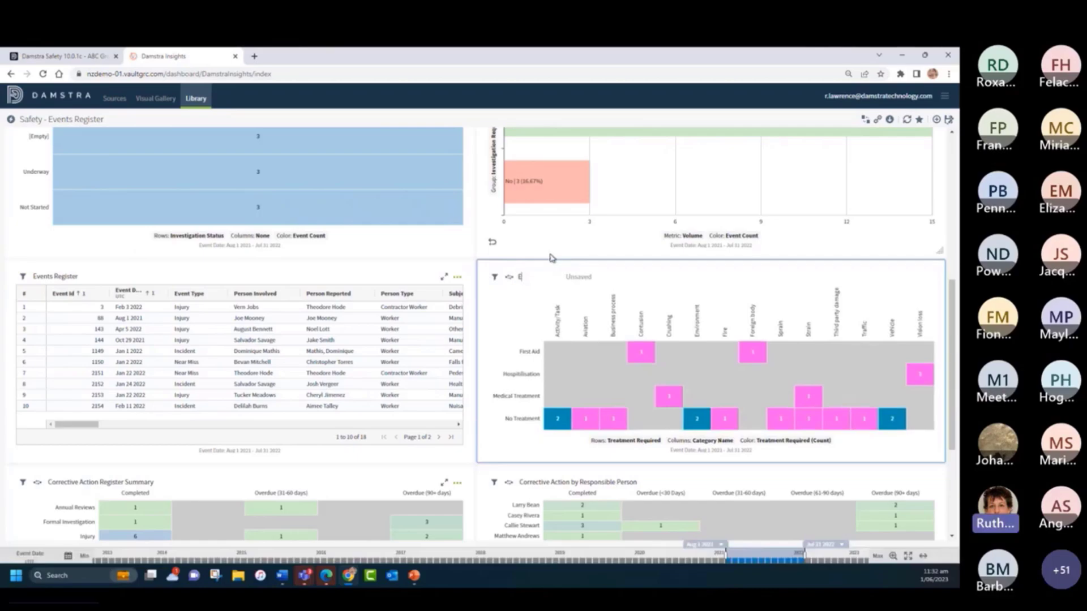
text(ve)
key(BackSpace)
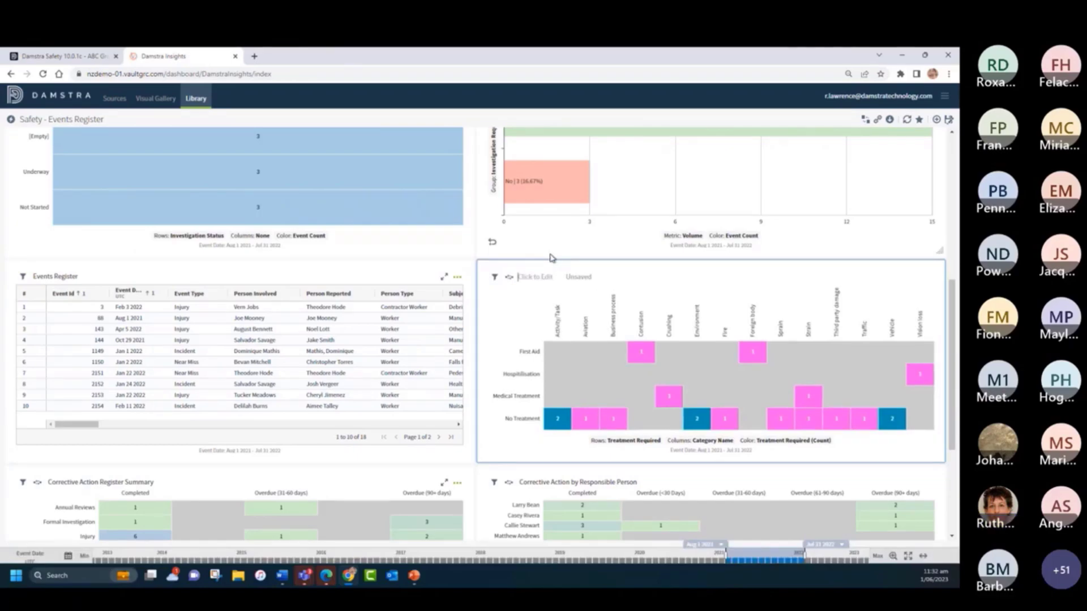
key(BackSpace)
text(Injury by)
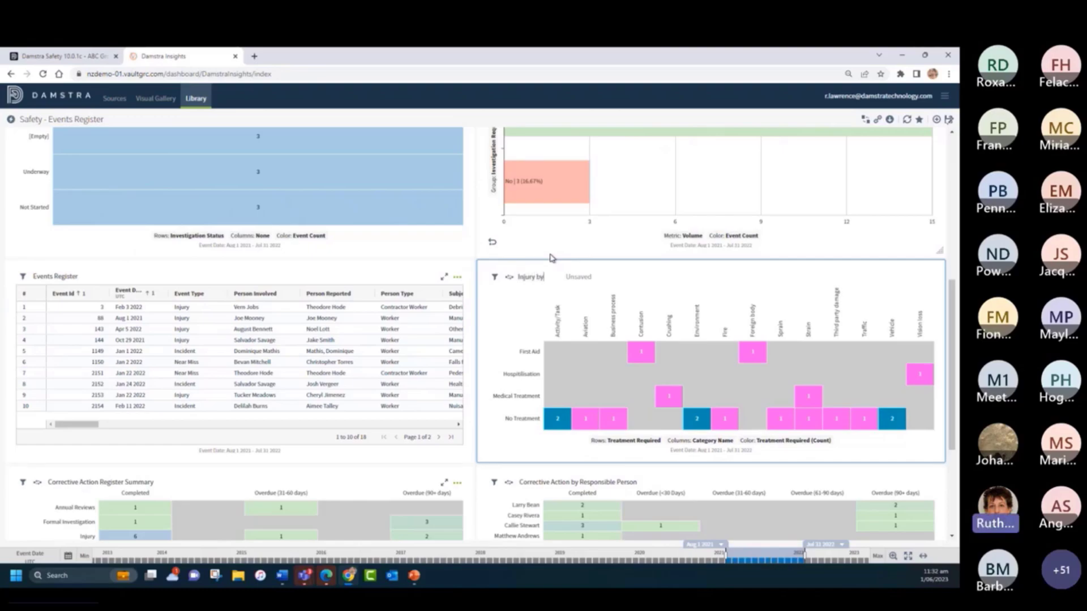
text( Treatmen)
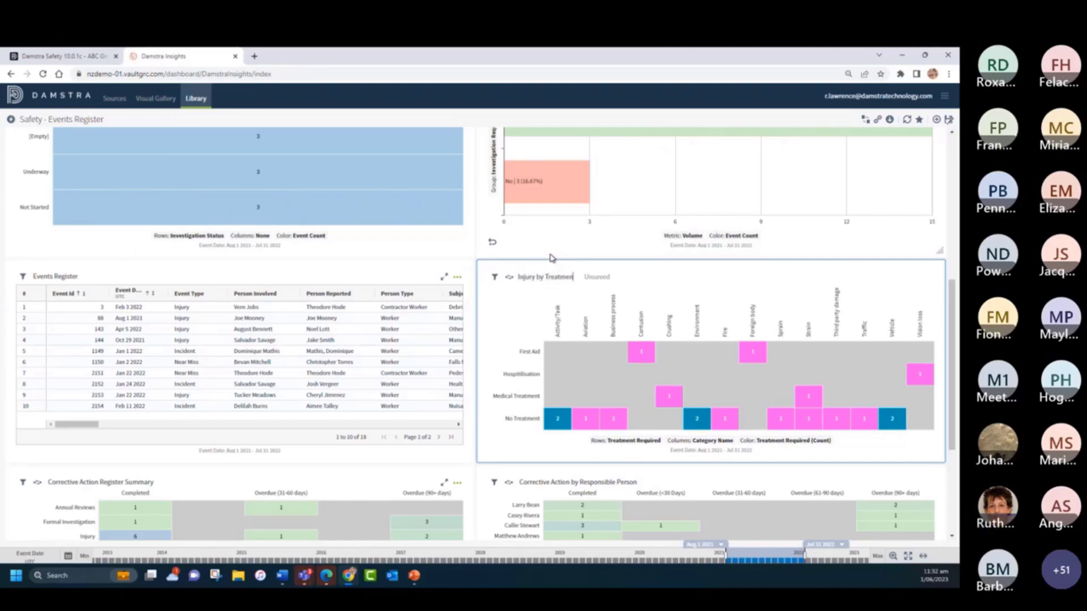
text(t / Category)
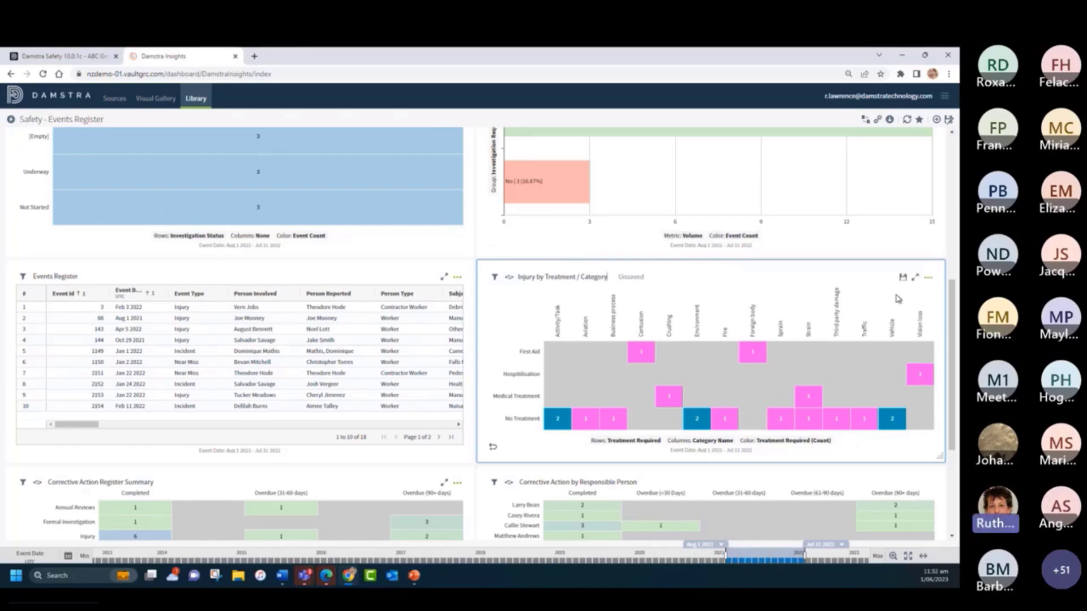
click(902, 278)
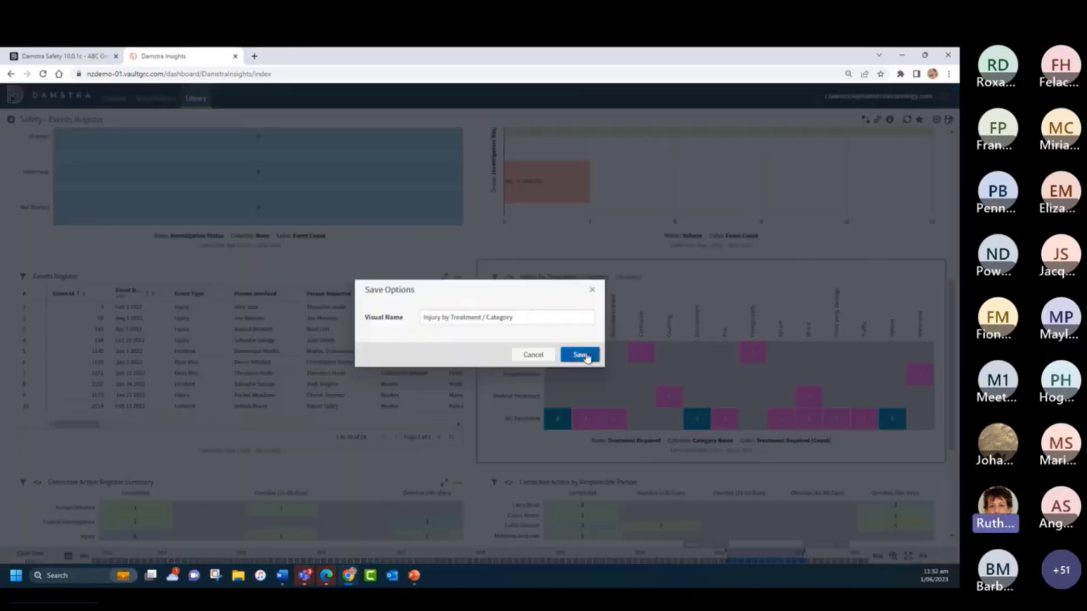
click(580, 355)
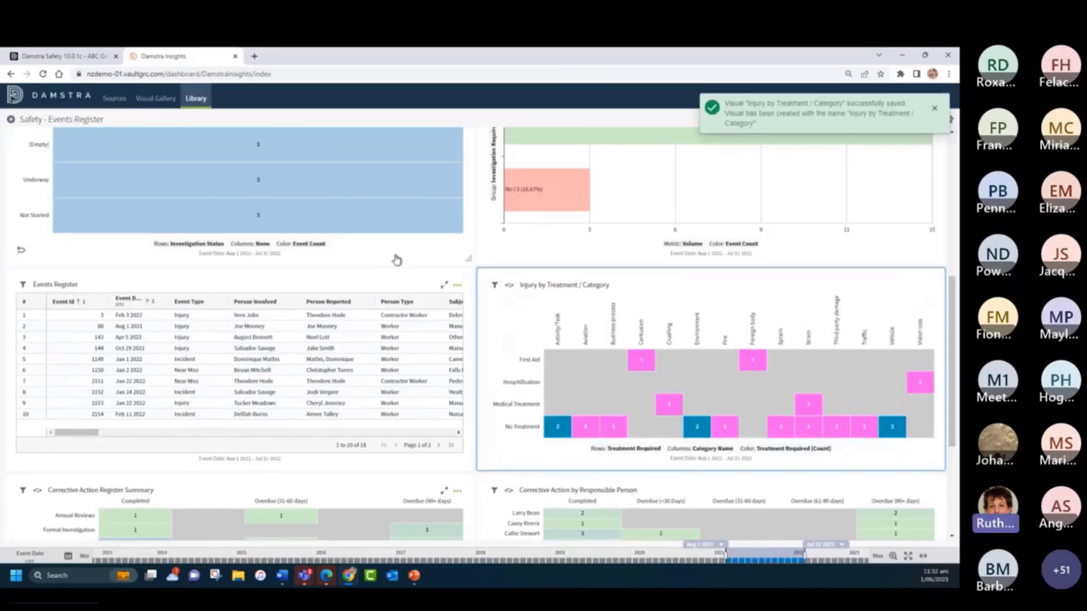
- Save the dashboard as a new one named "My Annual Report" and mark it as a favourite in the library
scroll(408, 255, up, 6)
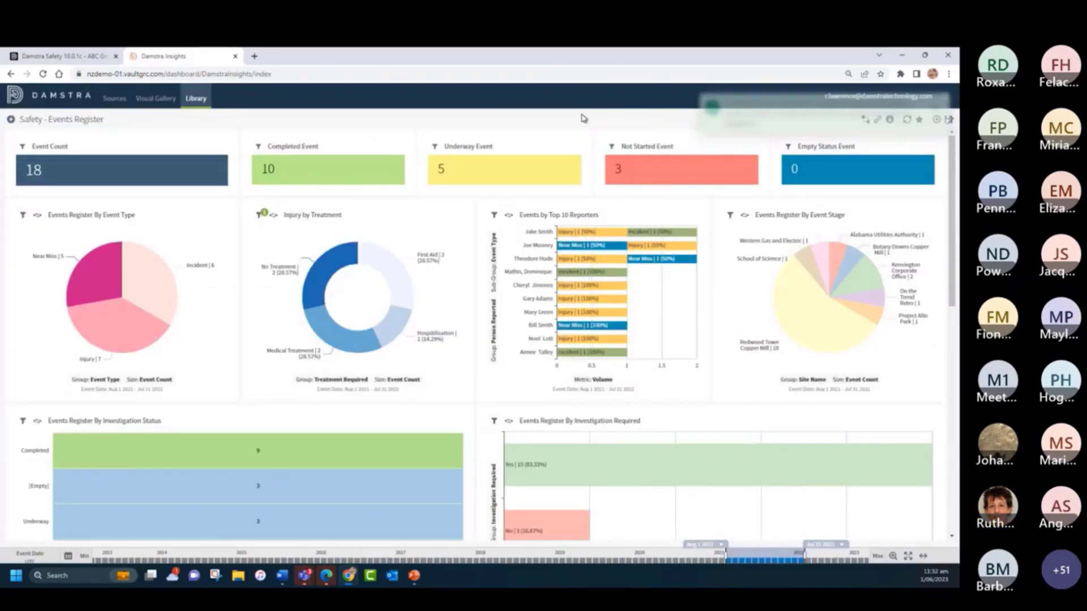
click(949, 122)
drag(503, 255, 358, 250)
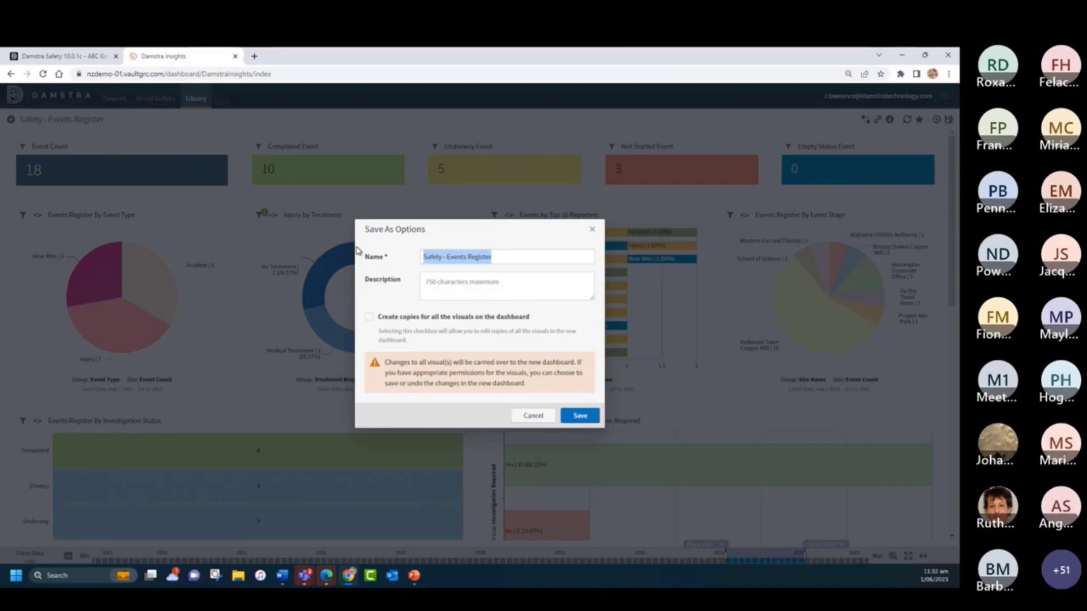
text(My Annual Report)
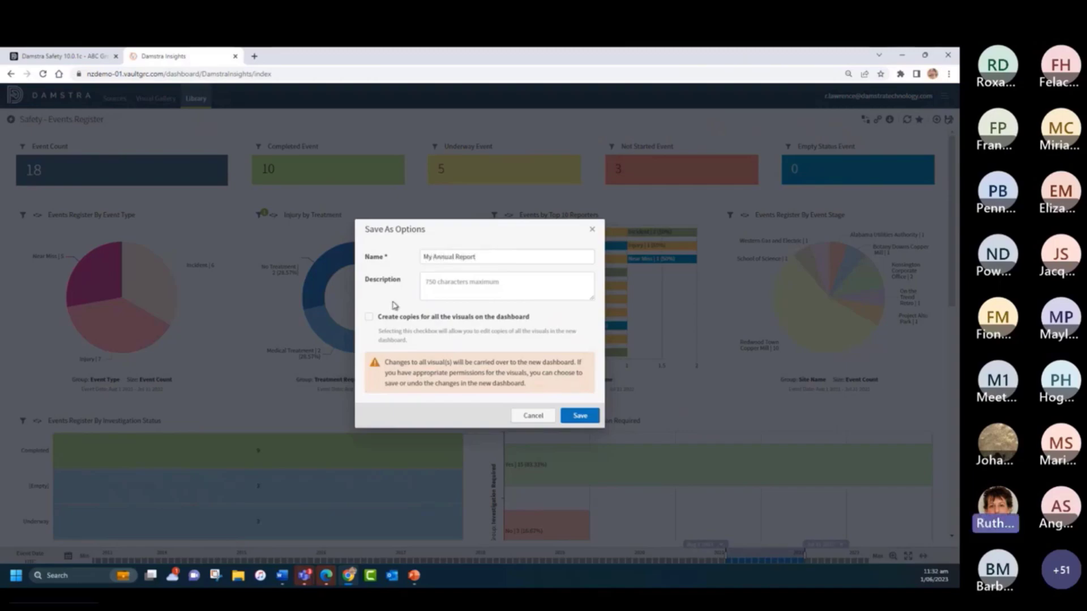
click(580, 416)
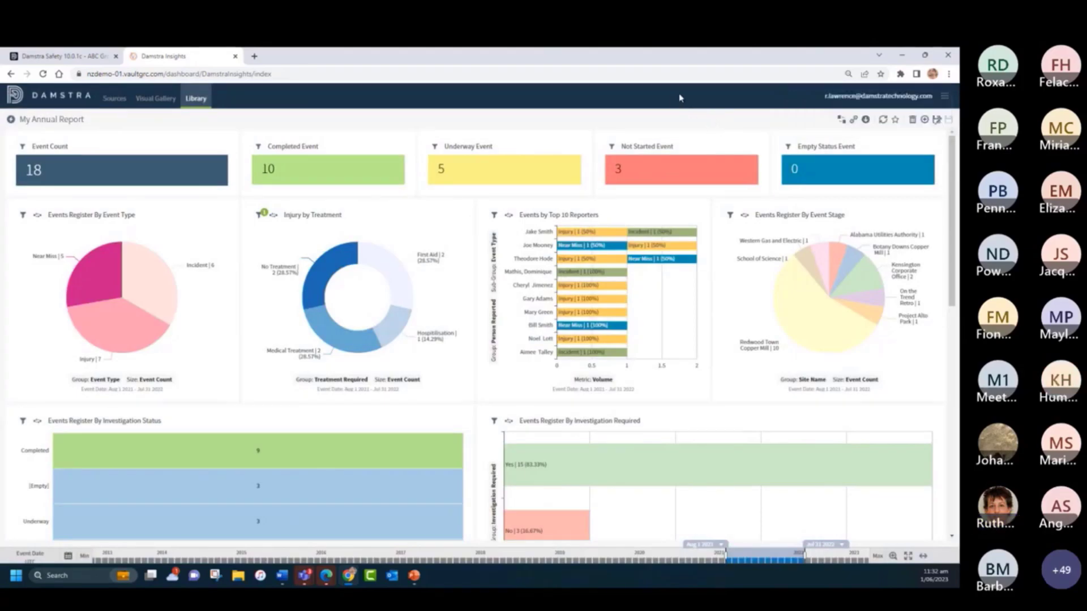
click(198, 100)
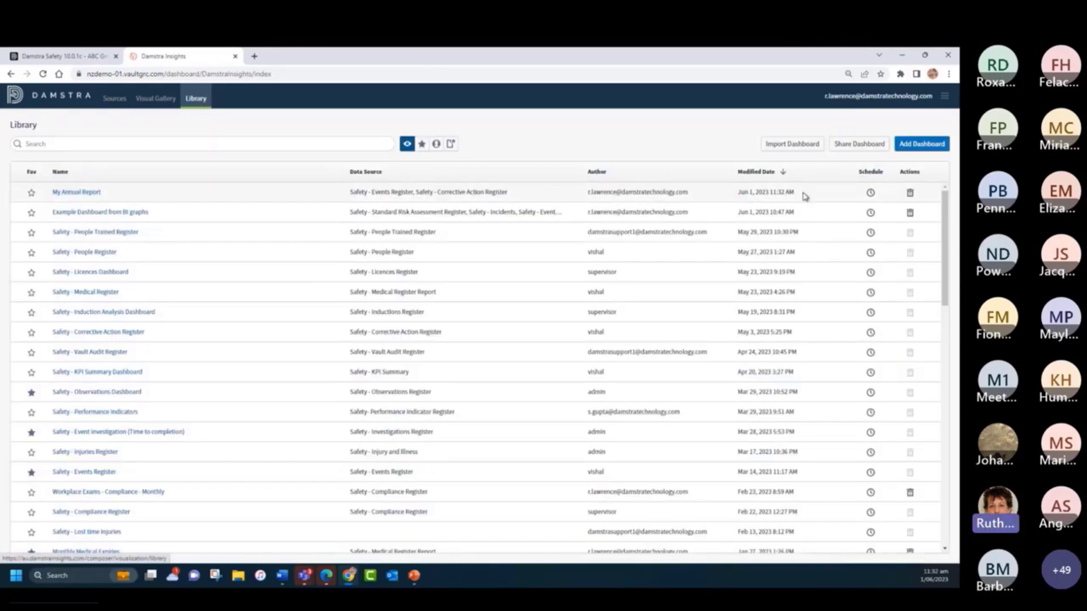
click(31, 194)
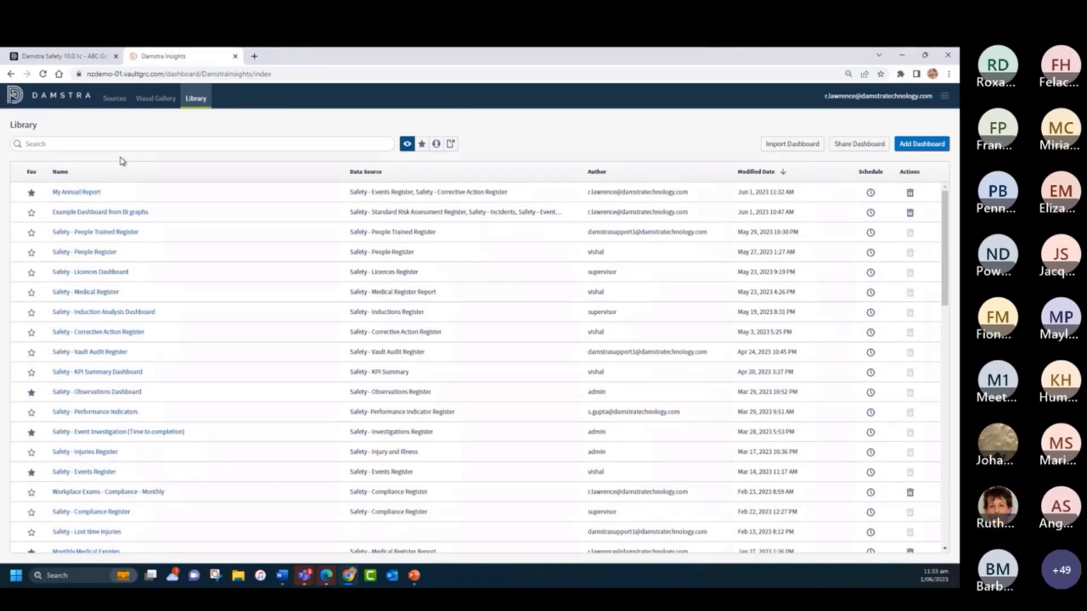
- Open sharing for the My Annual Report dashboard and add the last user in the user list
click(856, 145)
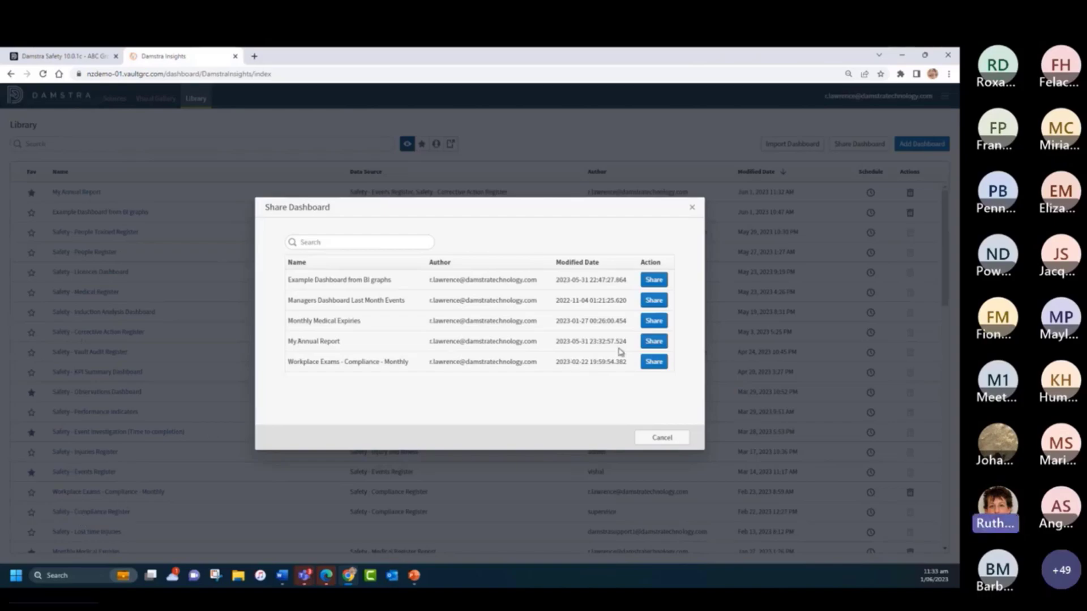
click(654, 342)
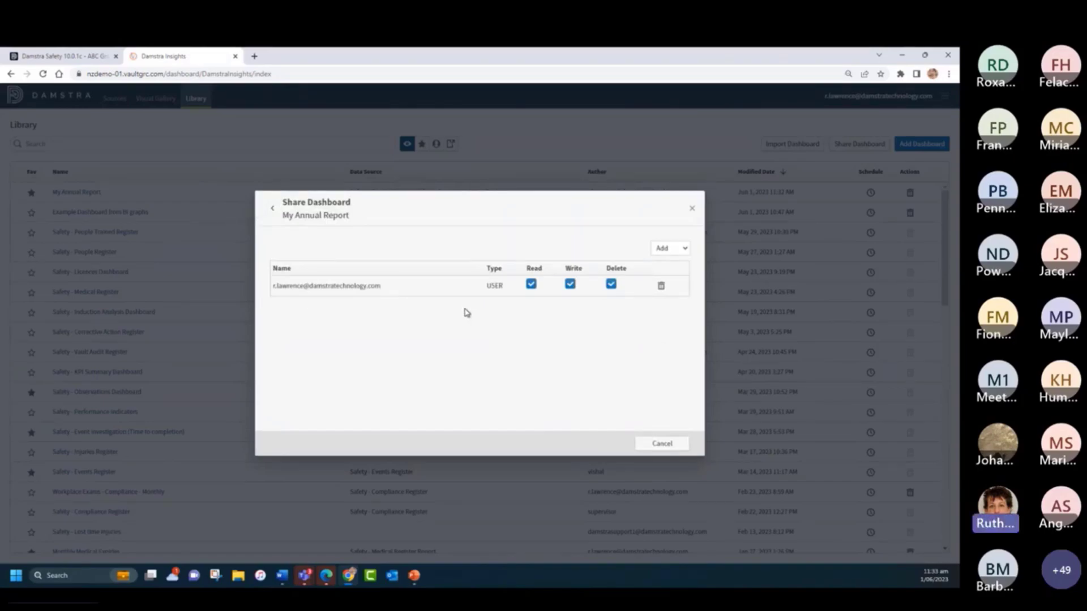
click(663, 251)
click(662, 279)
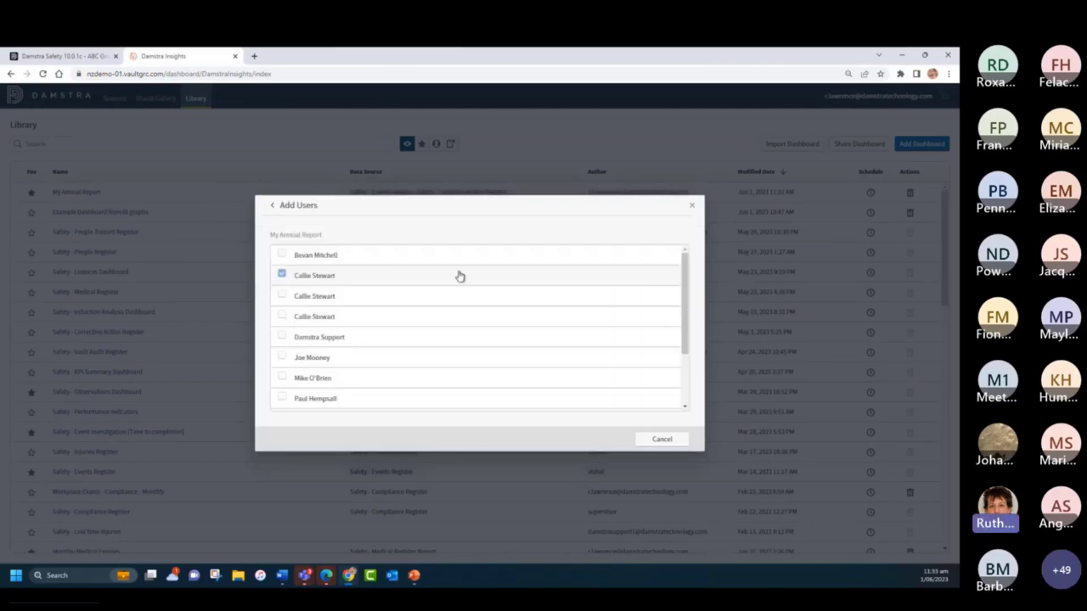
scroll(412, 317, down, 2)
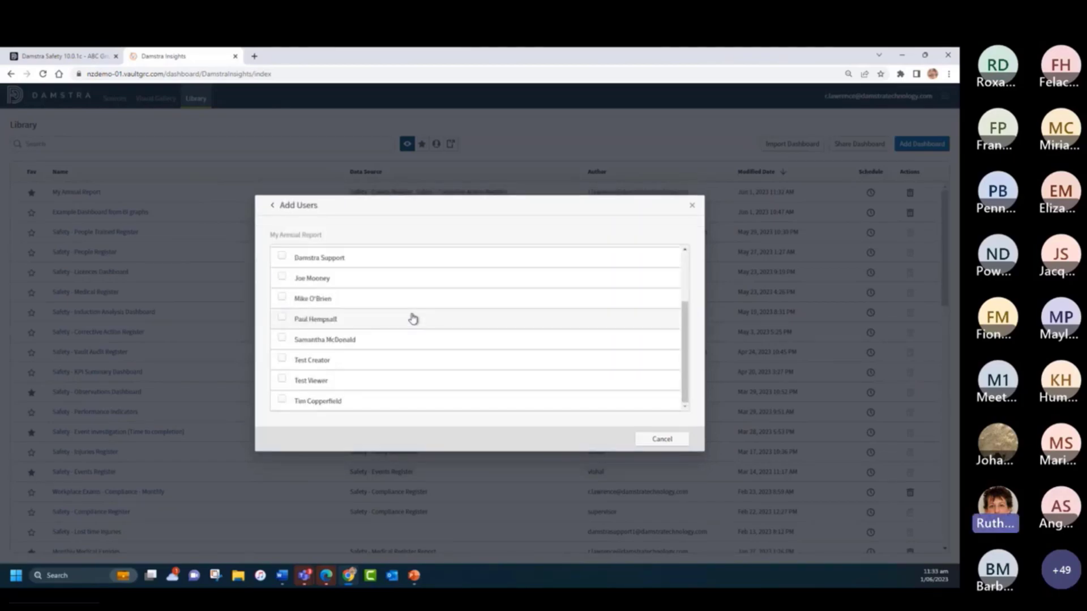
click(281, 401)
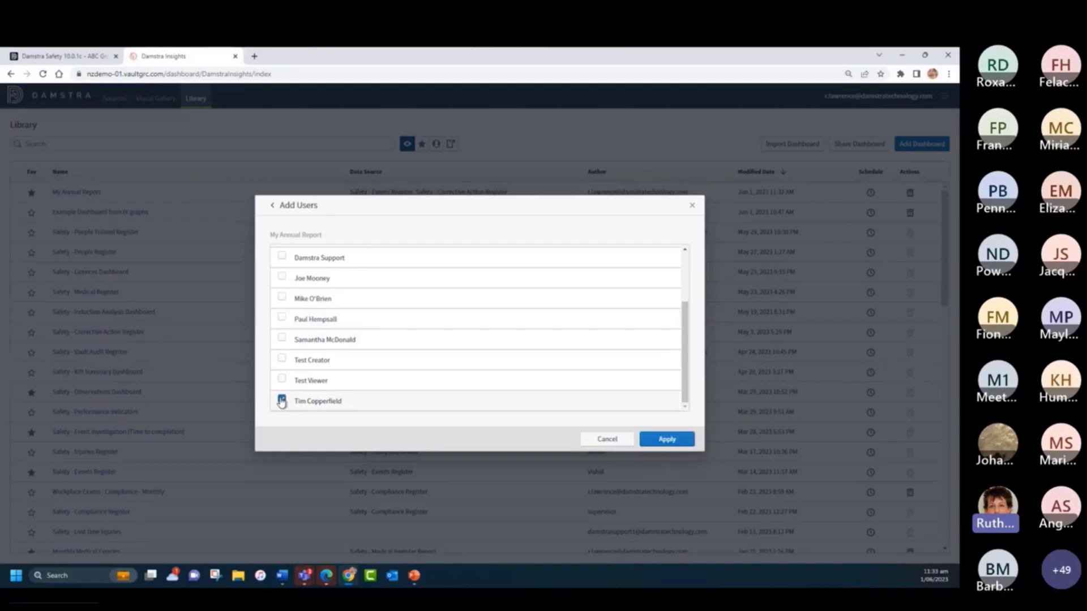
click(666, 439)
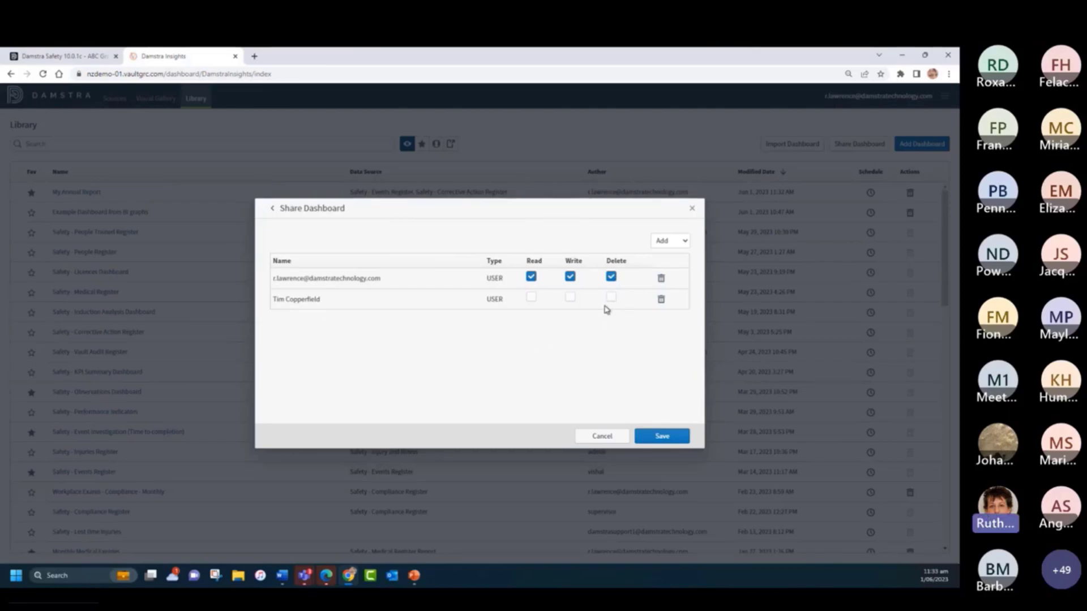
- Grant the added user Read and Write permissions, save the sharing with permissions updated for all visuals, and close the dialog
click(531, 299)
click(571, 299)
click(665, 439)
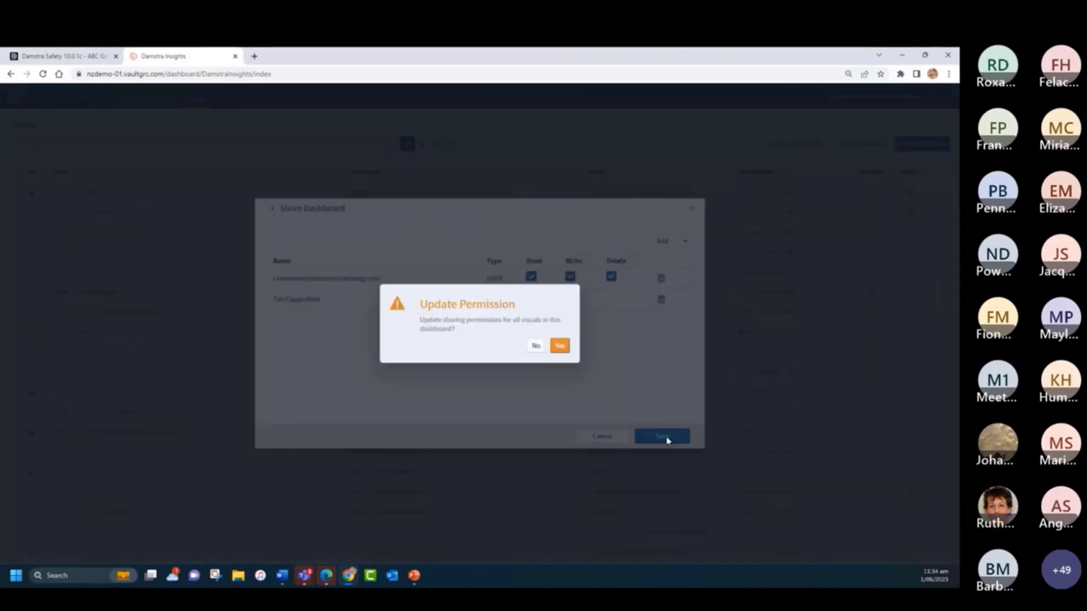
click(560, 346)
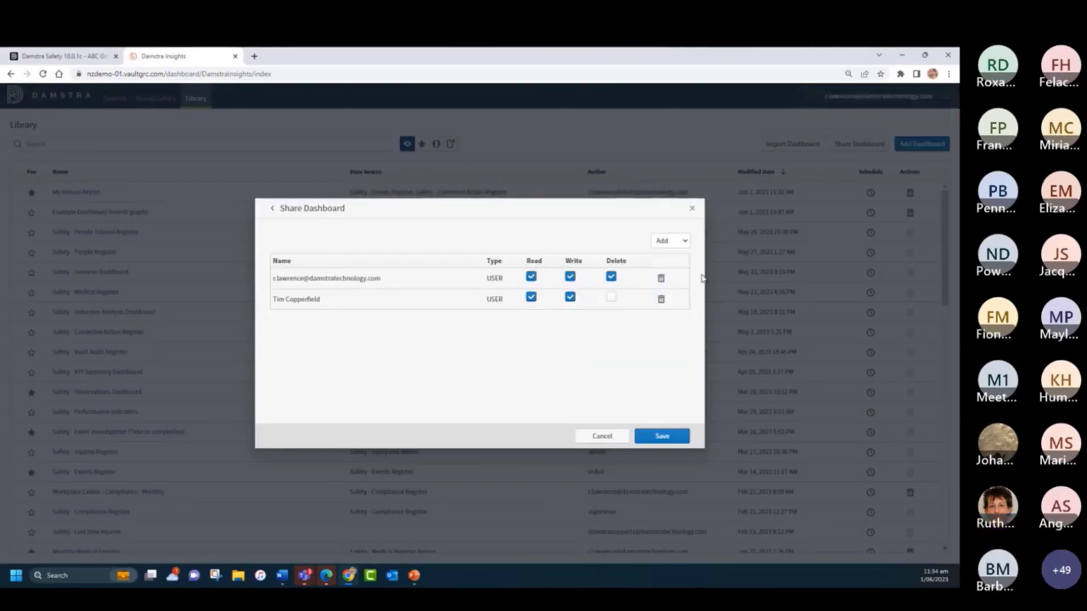
click(693, 210)
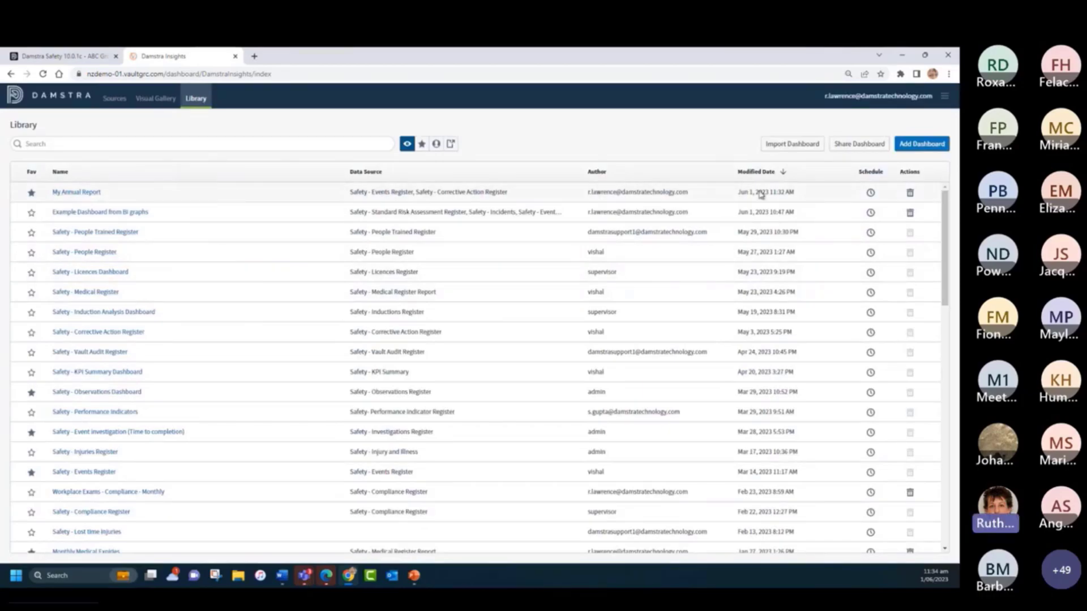
- Create a new schedule for My Annual Report, keeping the PDF format, and turn off sending the report to me
click(871, 195)
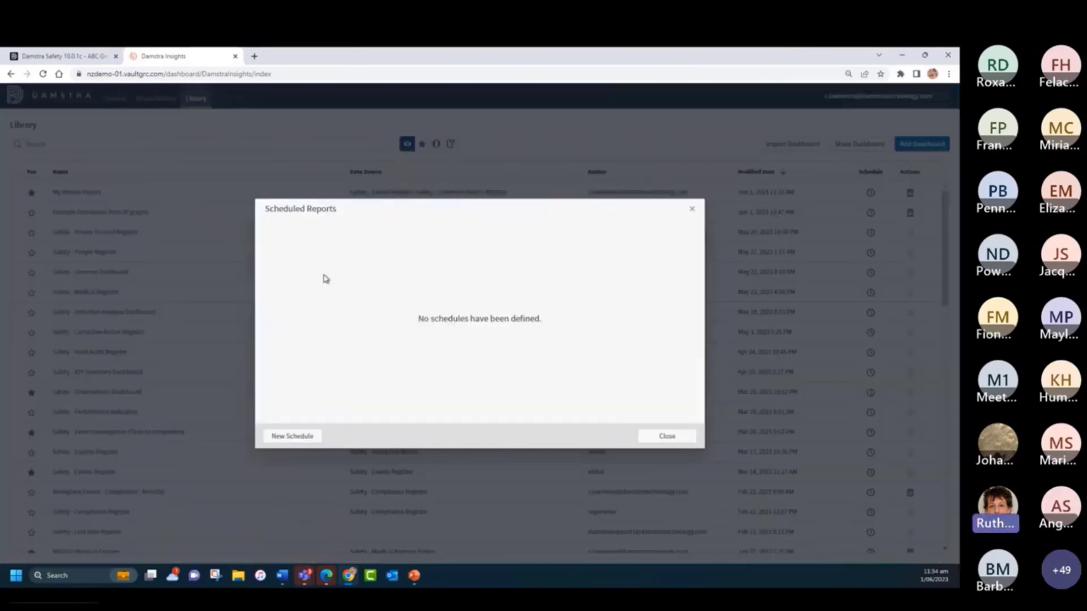
click(294, 437)
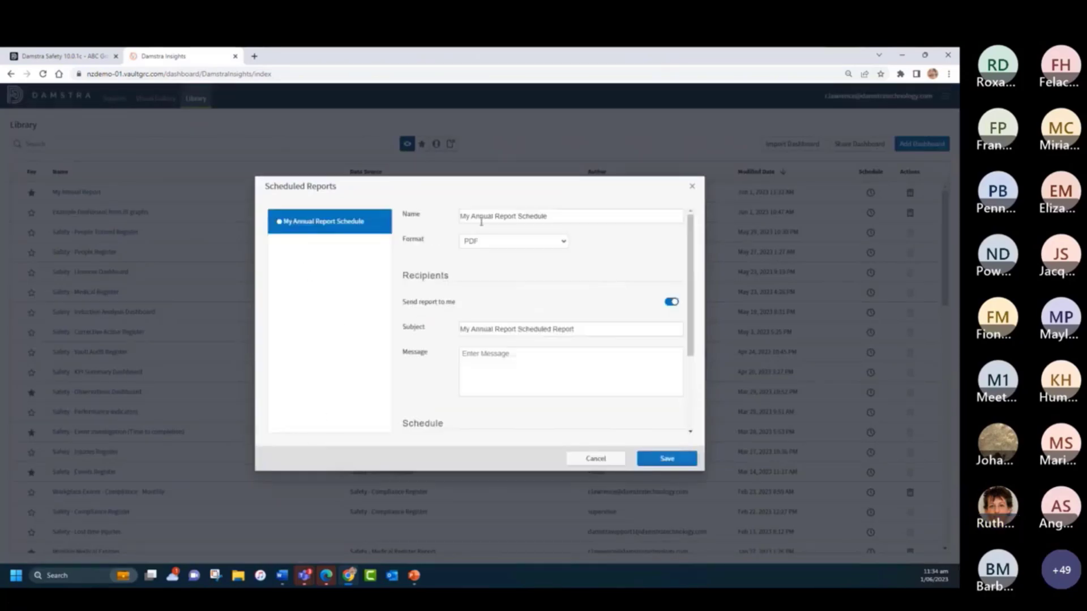
click(552, 243)
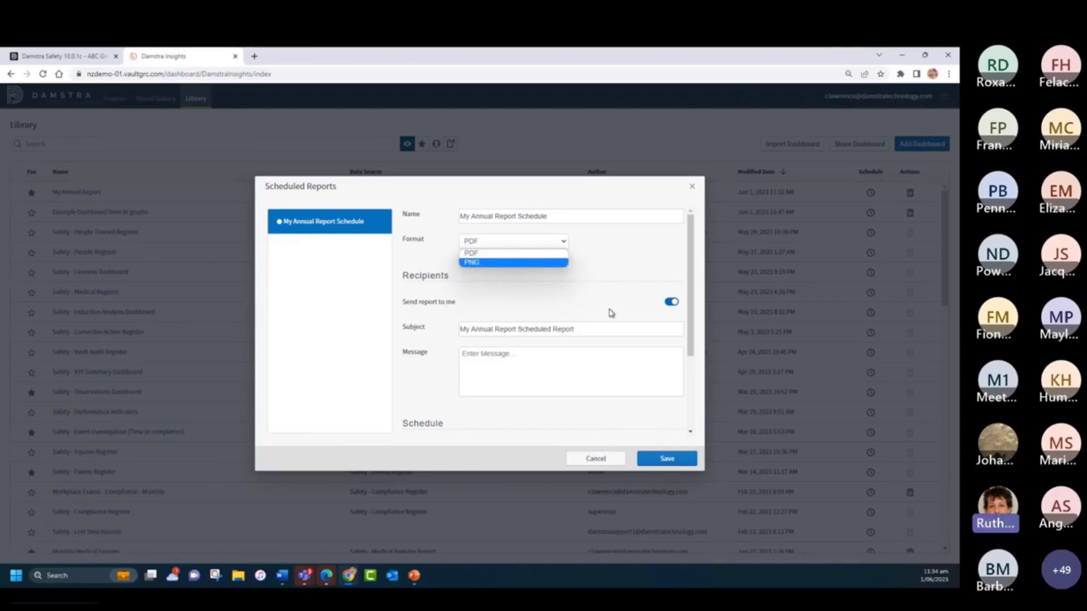
click(669, 307)
click(670, 303)
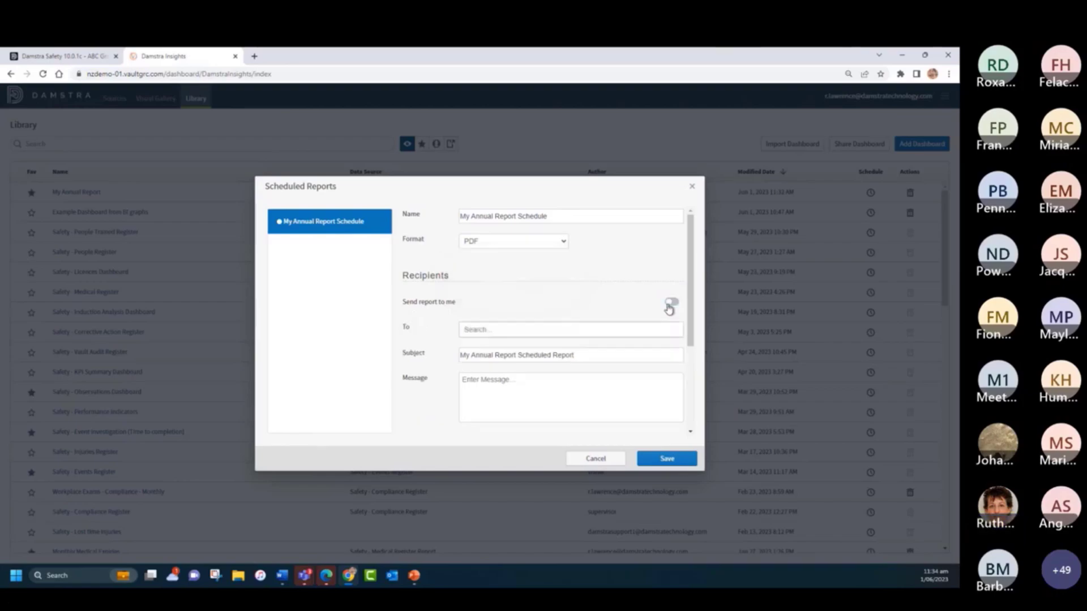
- Add two schedule recipients: the last user in the recipient list and the user listed directly above Test Creator
scroll(485, 286, down, 2)
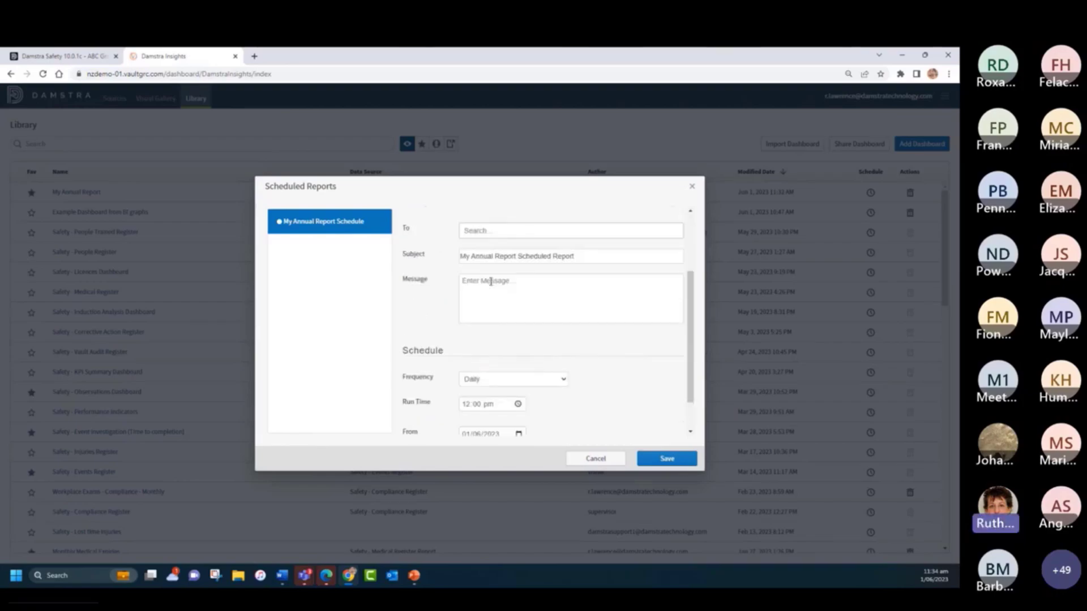
click(491, 228)
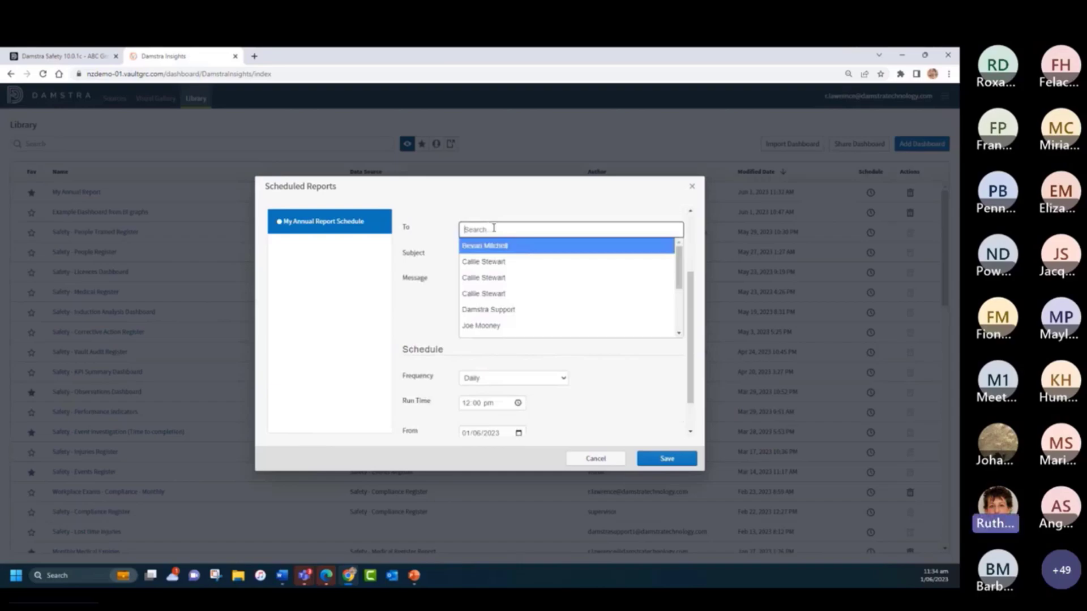
text(tim)
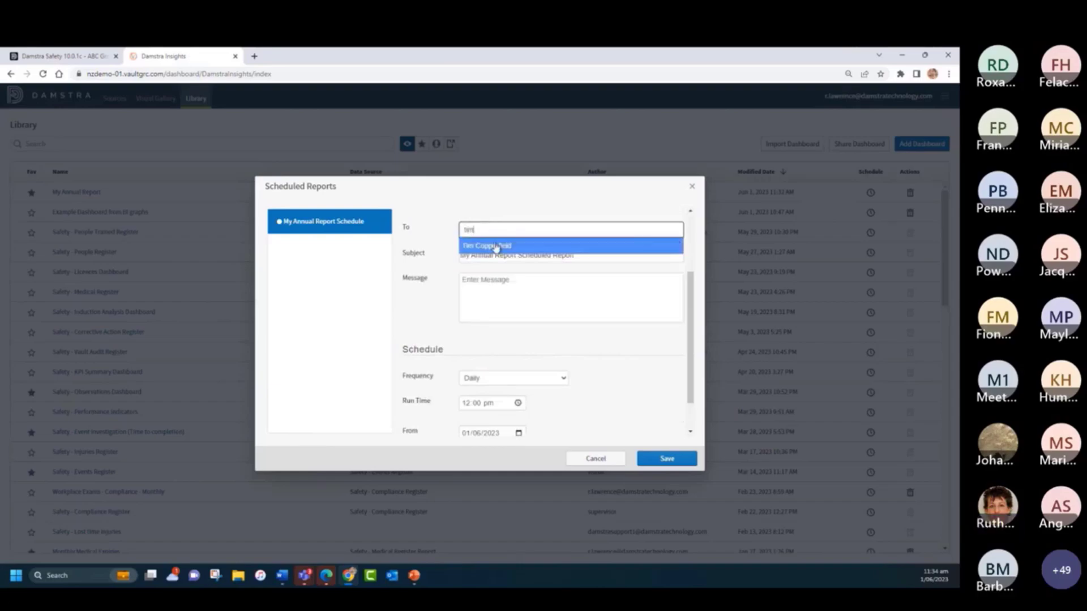
click(498, 247)
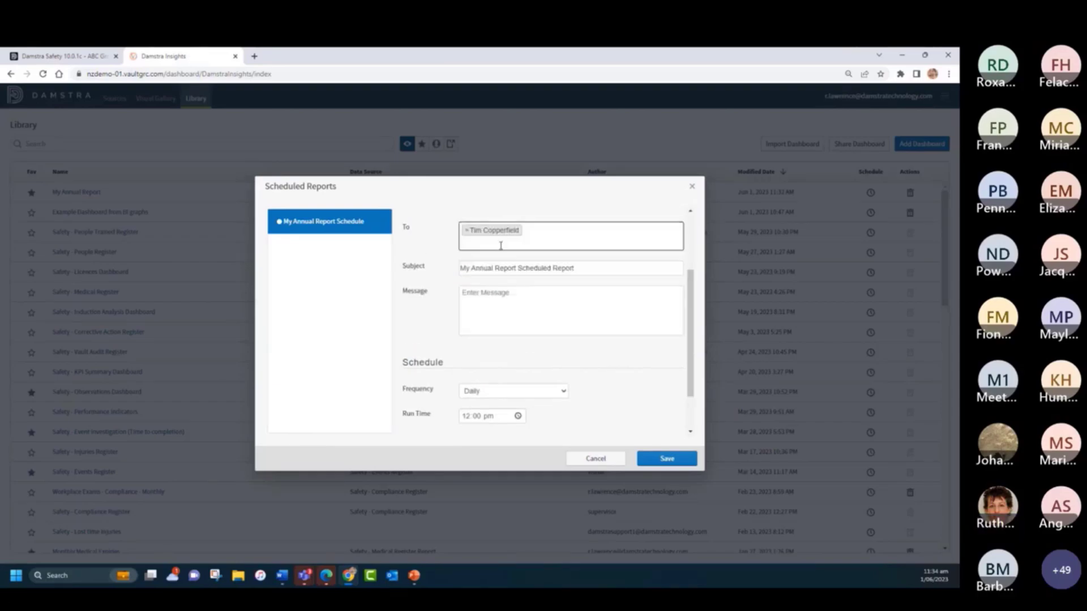
click(531, 239)
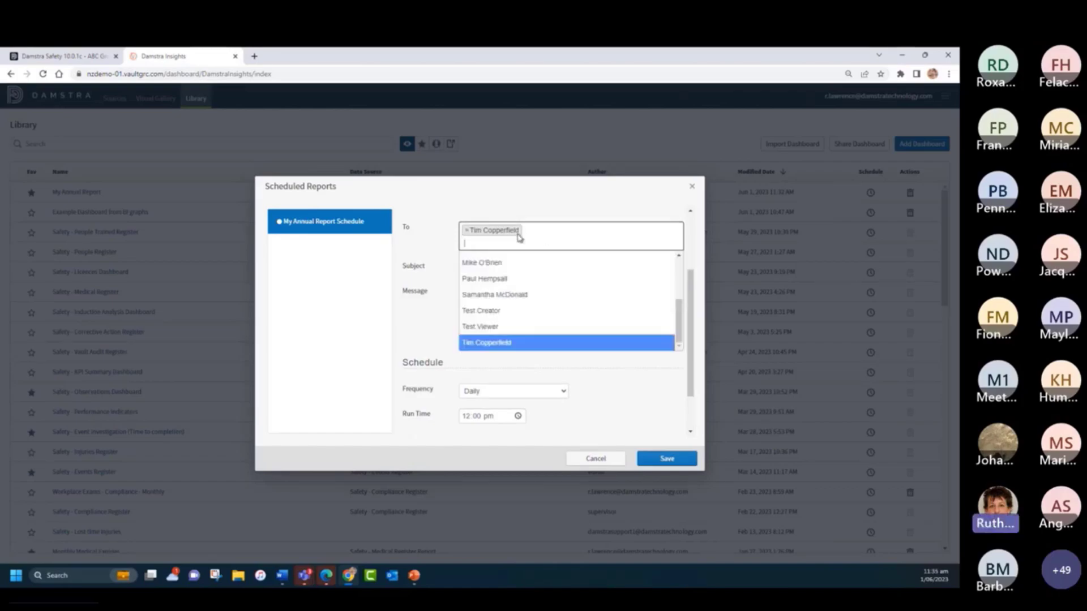
click(520, 294)
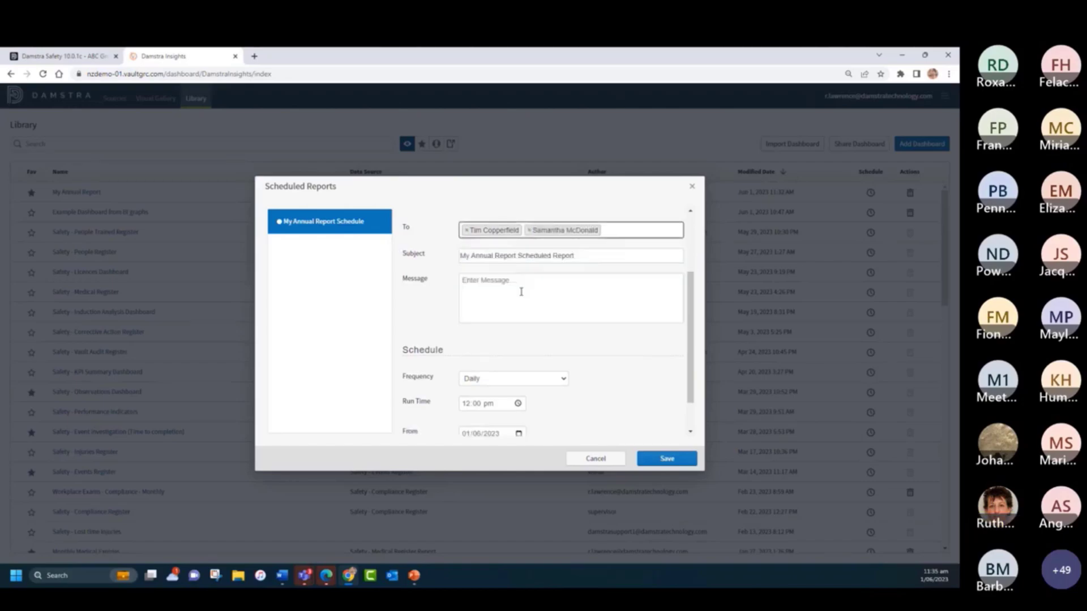
- Set the schedule frequency to Monthly, running on day 5
scroll(599, 354, down, 1)
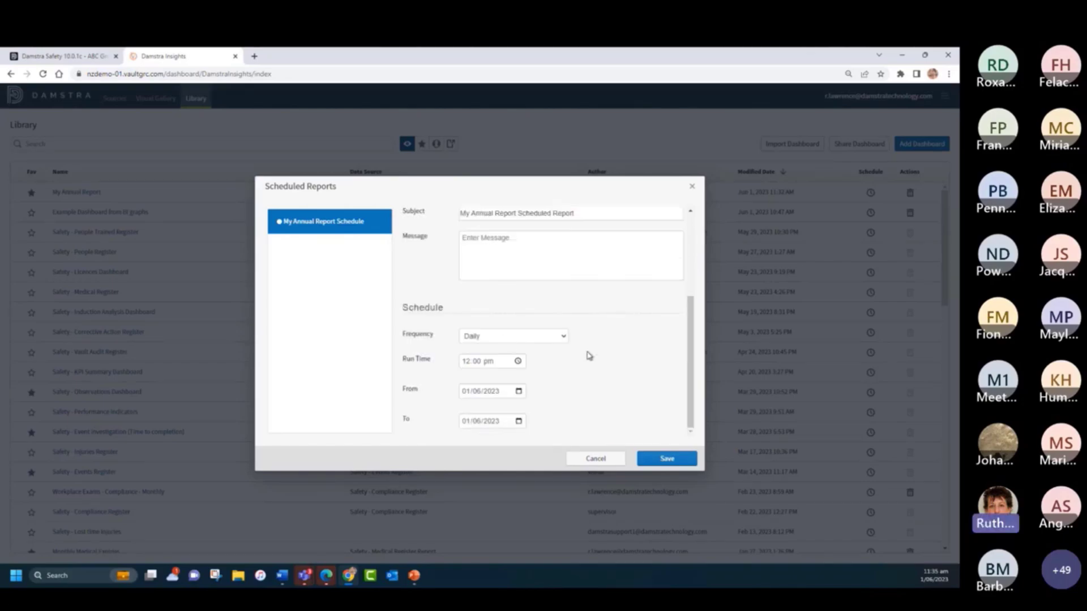
click(497, 336)
click(478, 375)
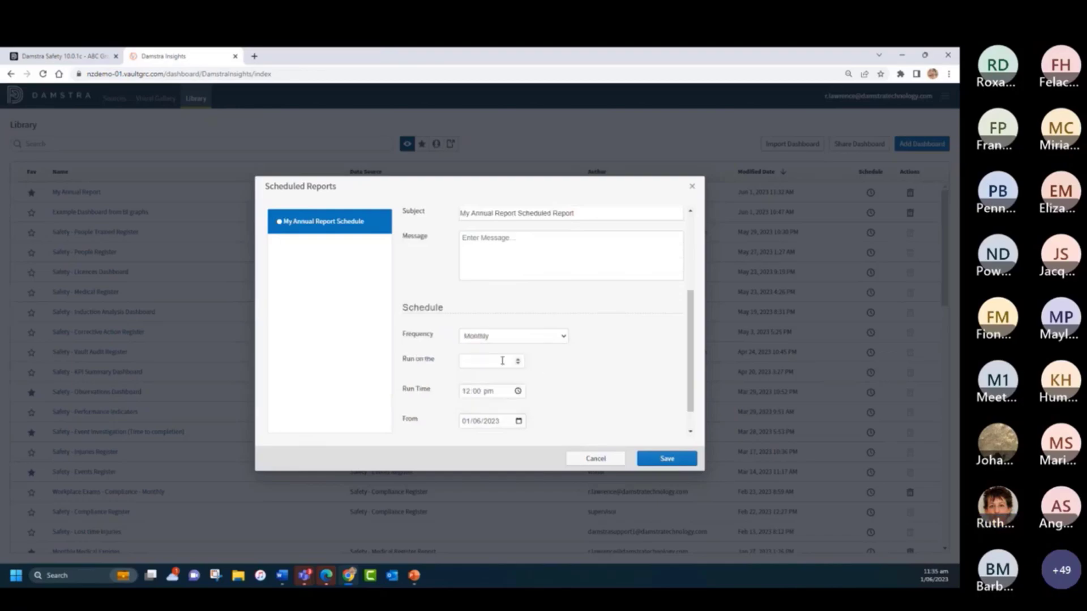
click(502, 360)
text(5)
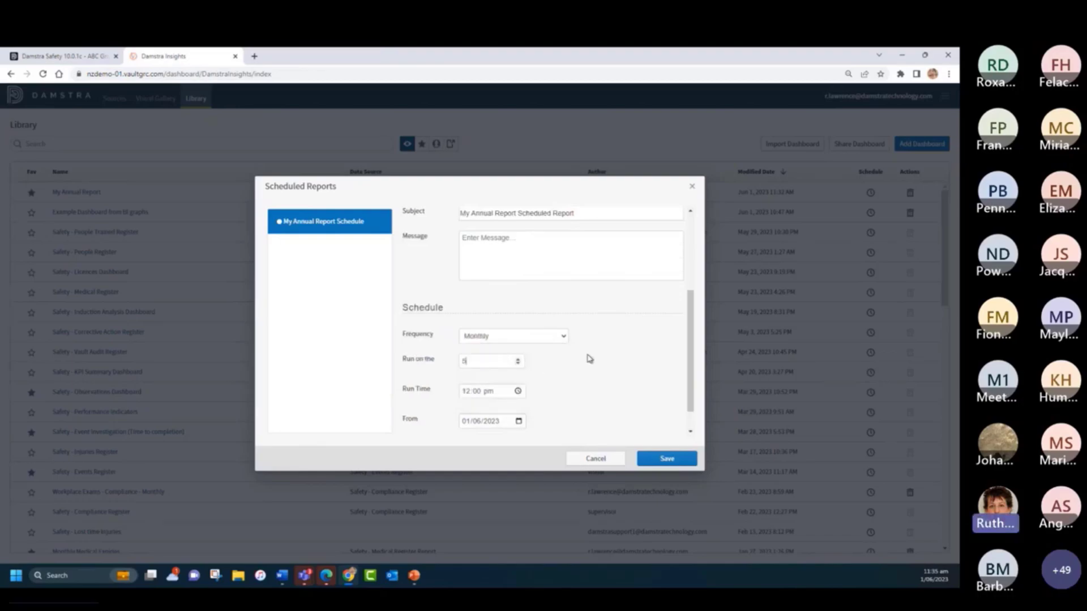
- Set the schedule's date range from 04/06/2023 to 01/08/2023, then save the schedule and close the dialog
scroll(588, 355, down, 1)
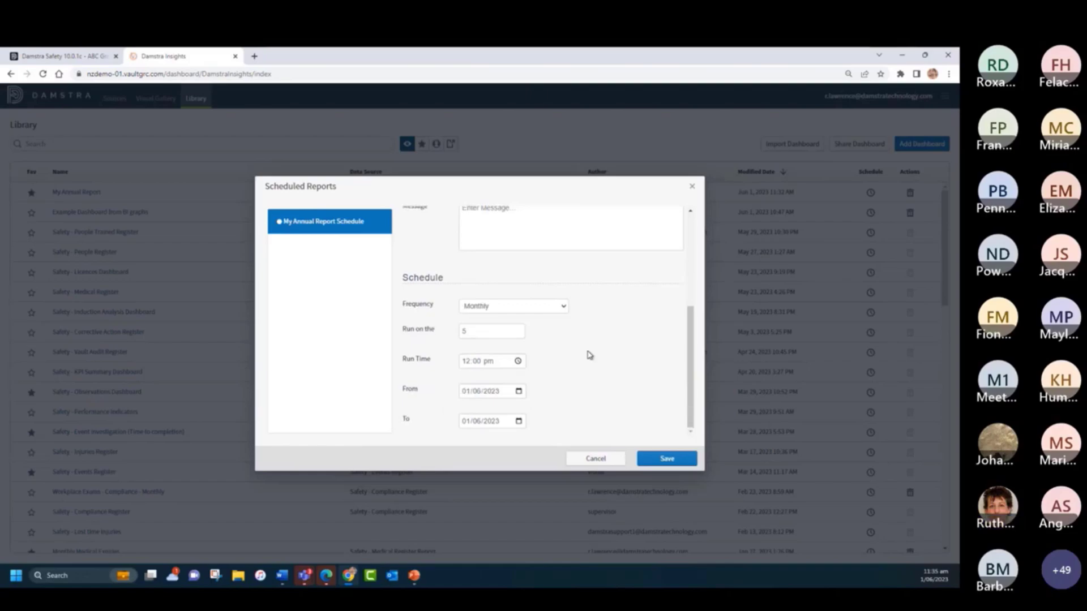
click(518, 391)
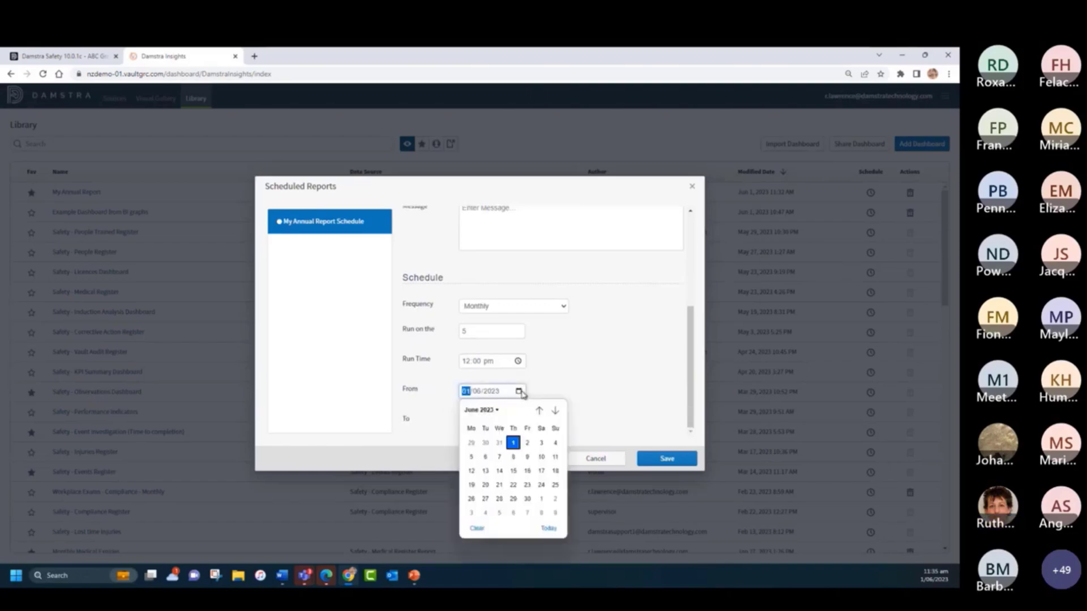
click(541, 388)
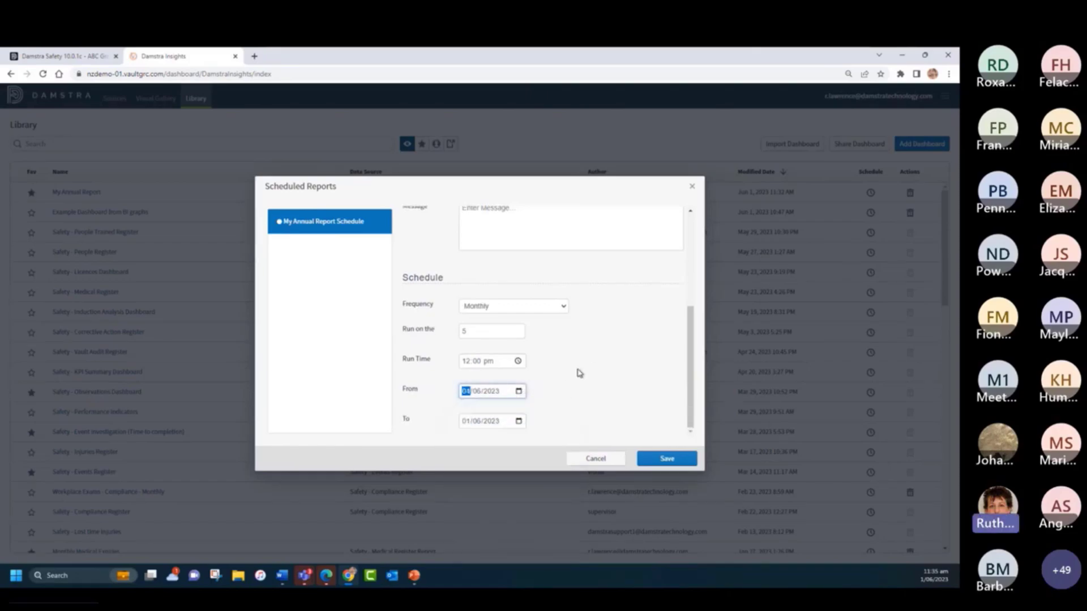
text(4)
click(498, 428)
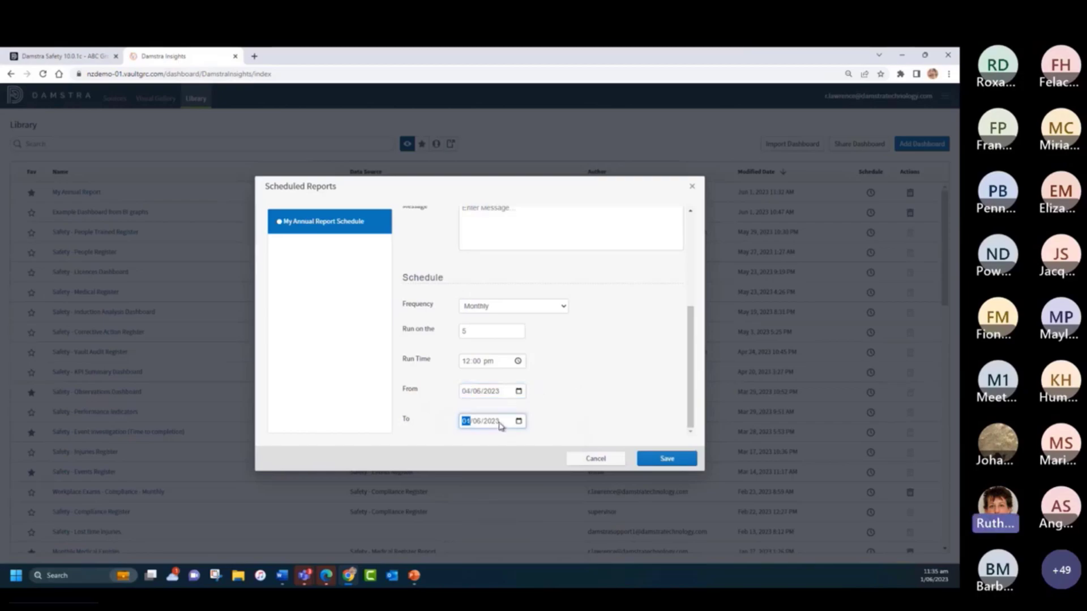
click(478, 422)
text(8)
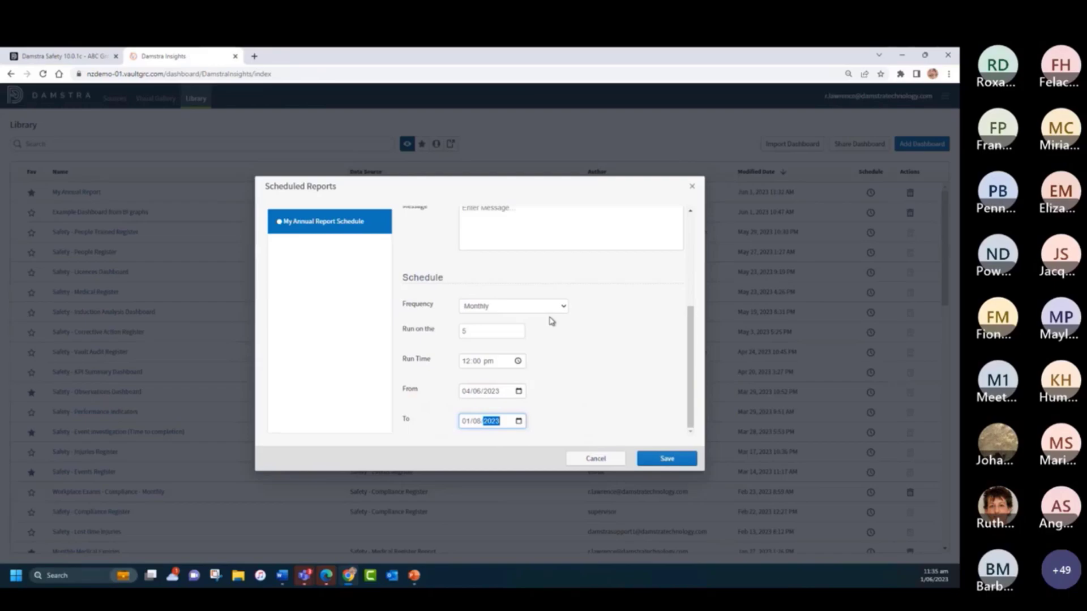
click(670, 458)
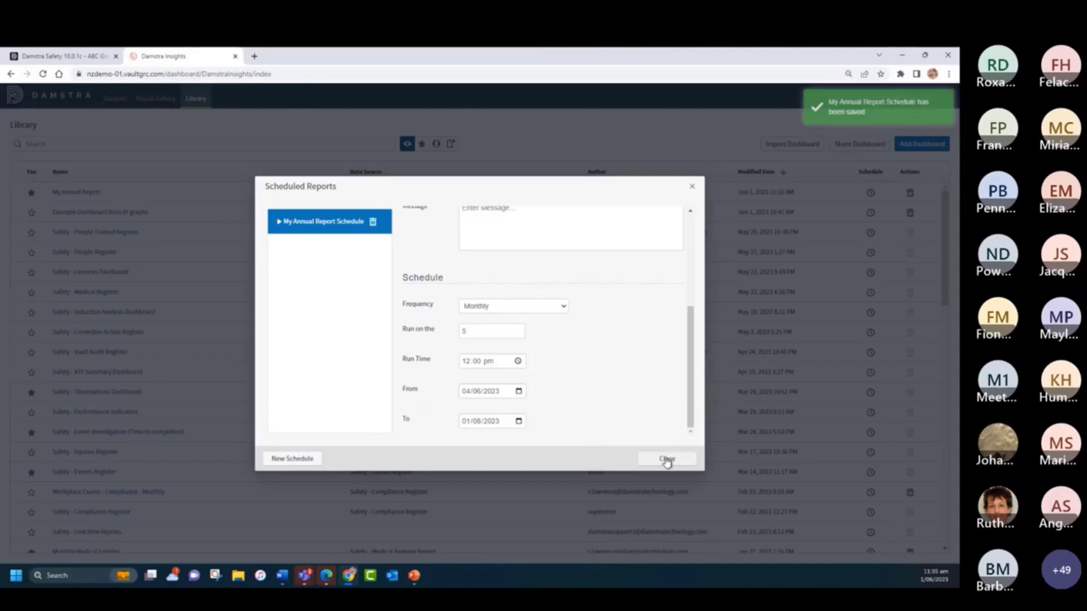
click(691, 188)
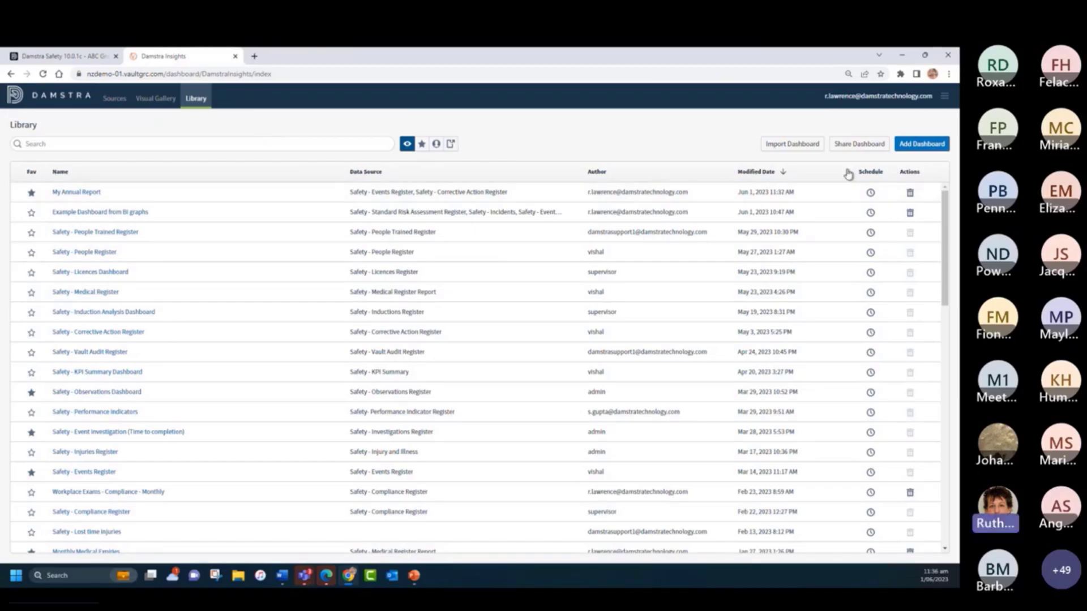
- Open sharing for the My Annual Report dashboard and add the user listed directly above Test Creator
click(854, 148)
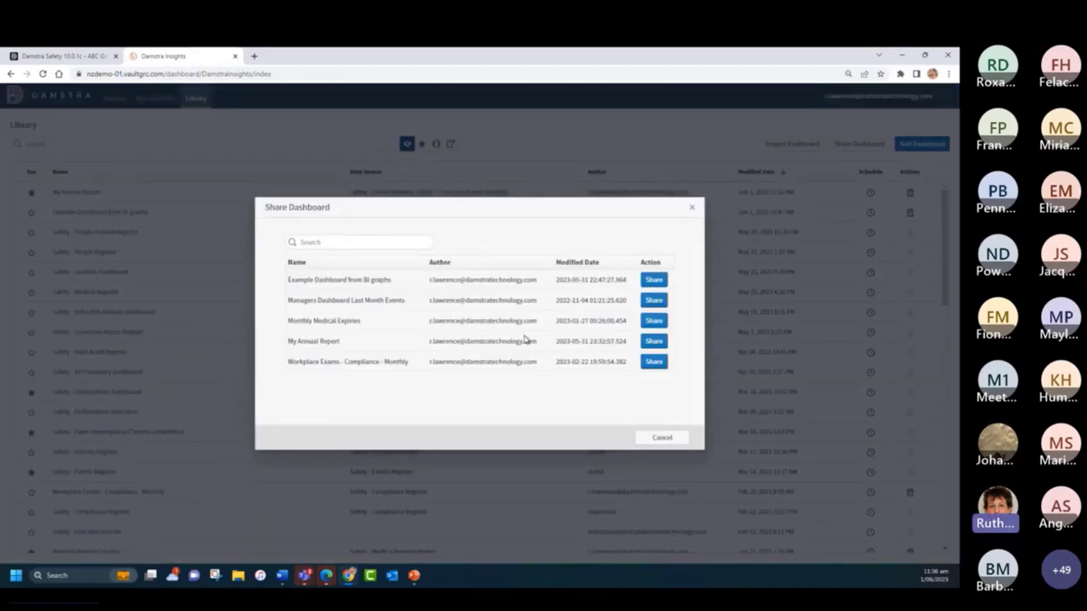
click(654, 342)
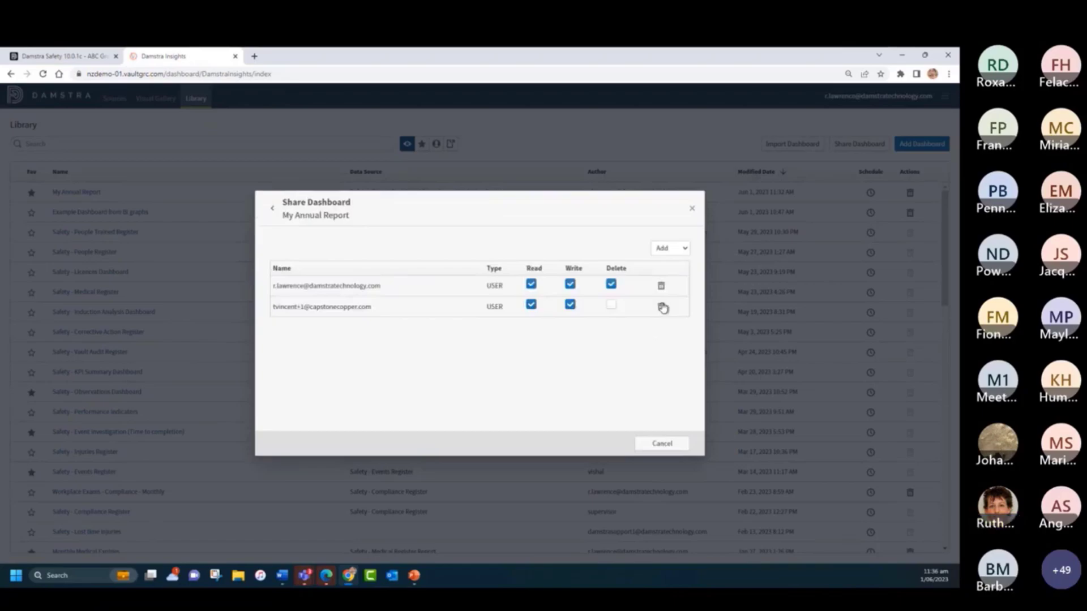
click(666, 249)
click(664, 279)
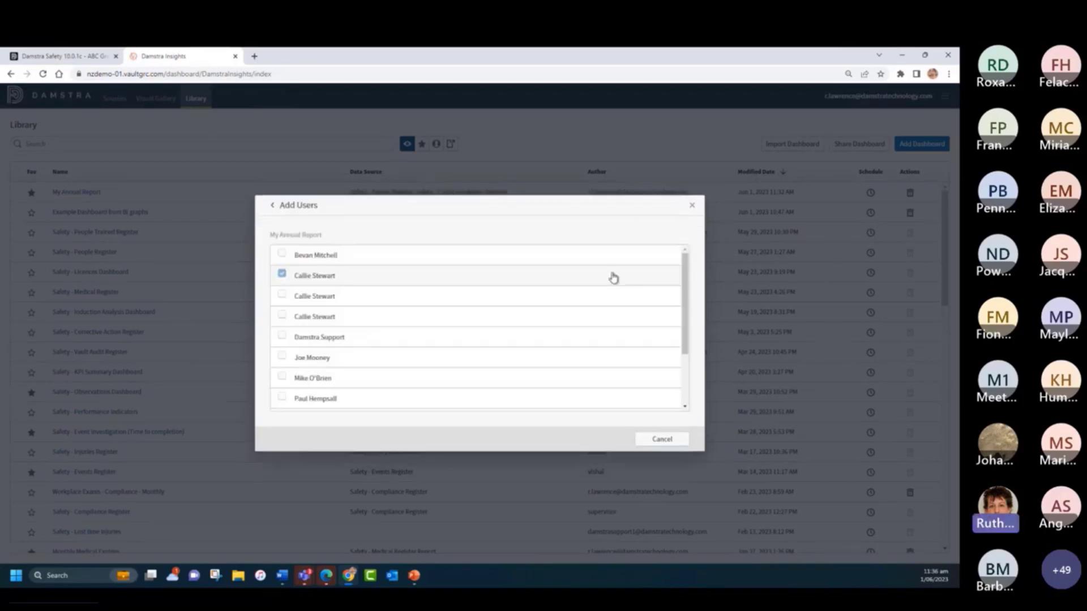
scroll(390, 345, down, 1)
scroll(390, 345, down, 1)
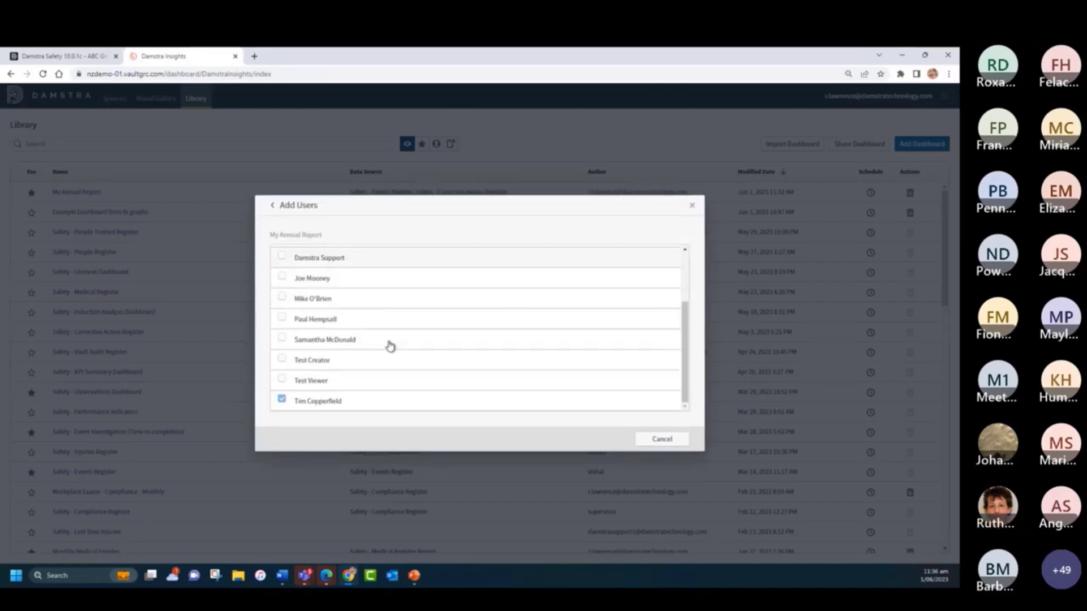
click(282, 338)
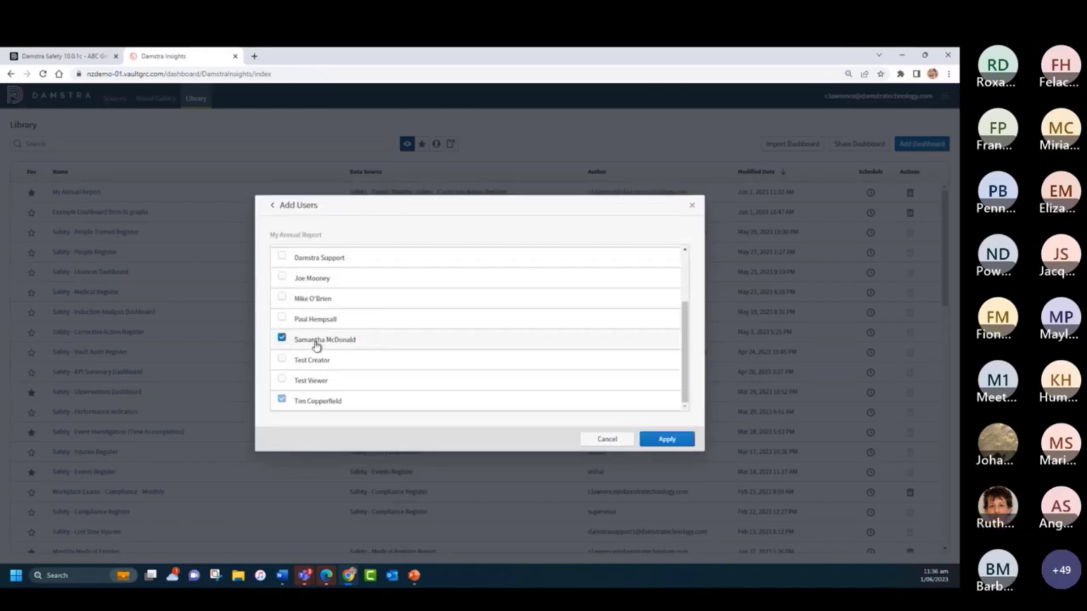
click(666, 440)
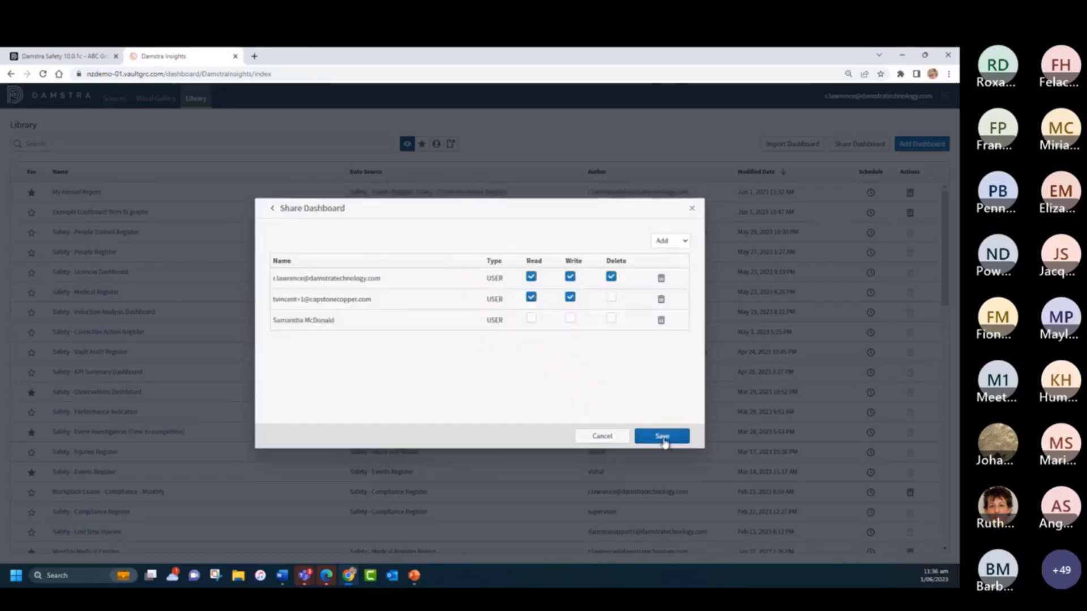
- Grant the newly added user Read permission and save the sharing with permissions updated for all visuals
click(531, 319)
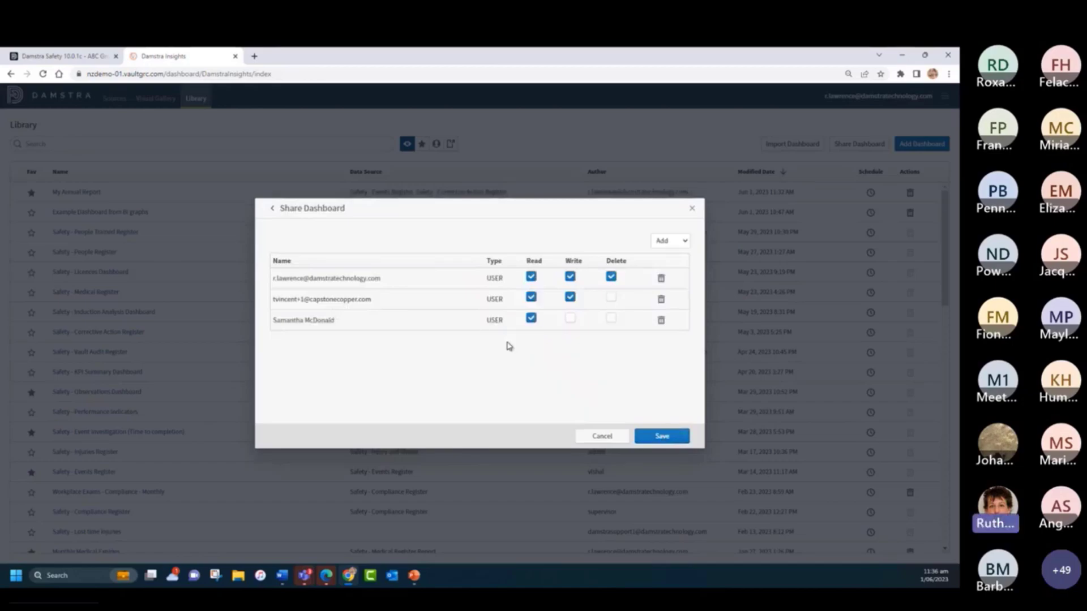
click(663, 438)
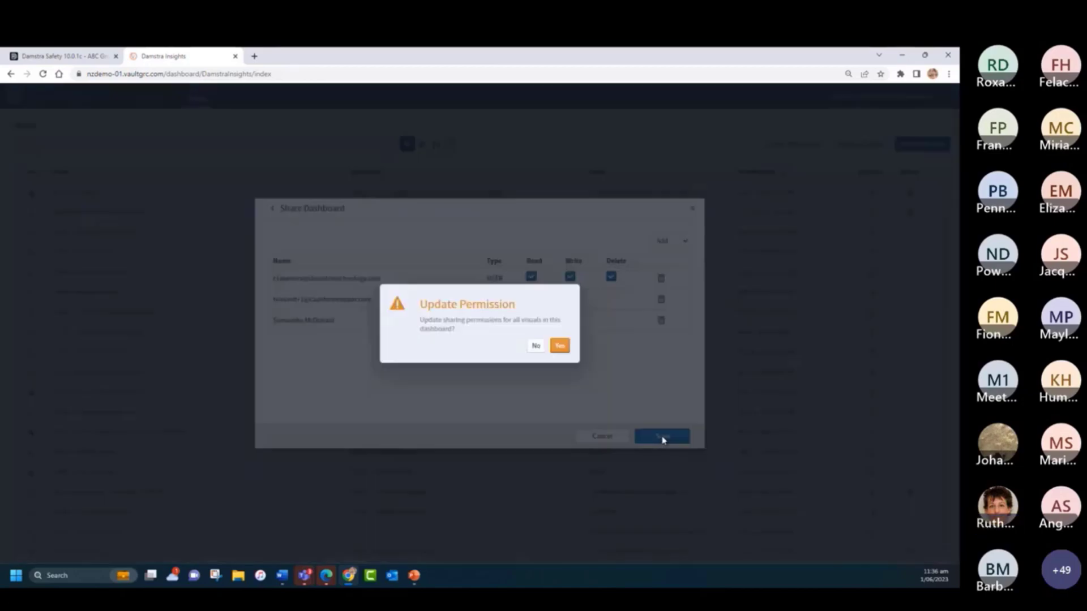
click(560, 346)
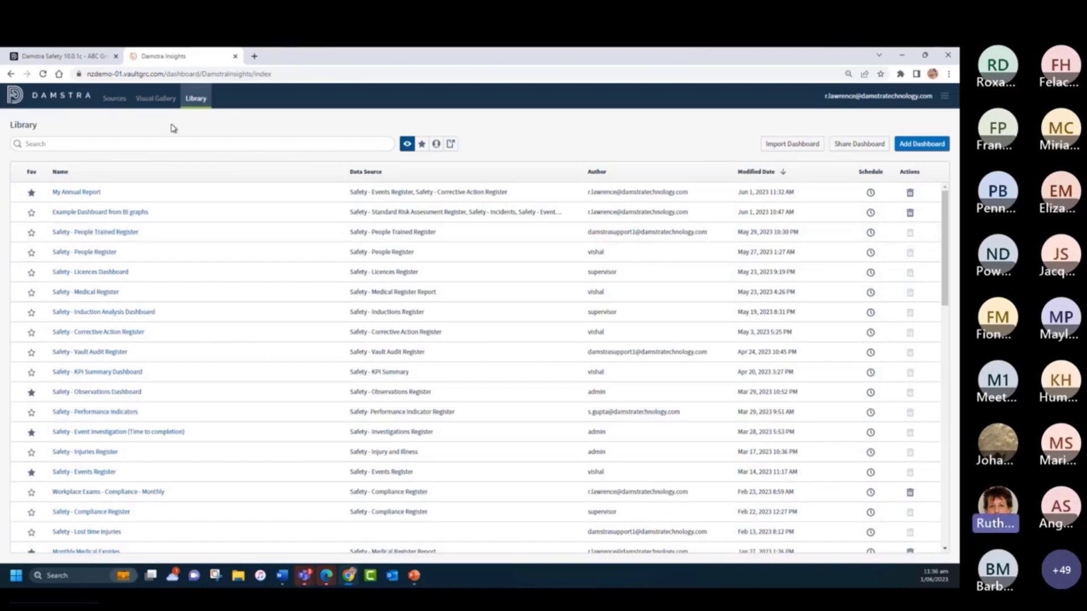
- In the Visual Gallery, search the shareable visuals for "hazar" and open sharing for Hazard / Risk Category
click(150, 101)
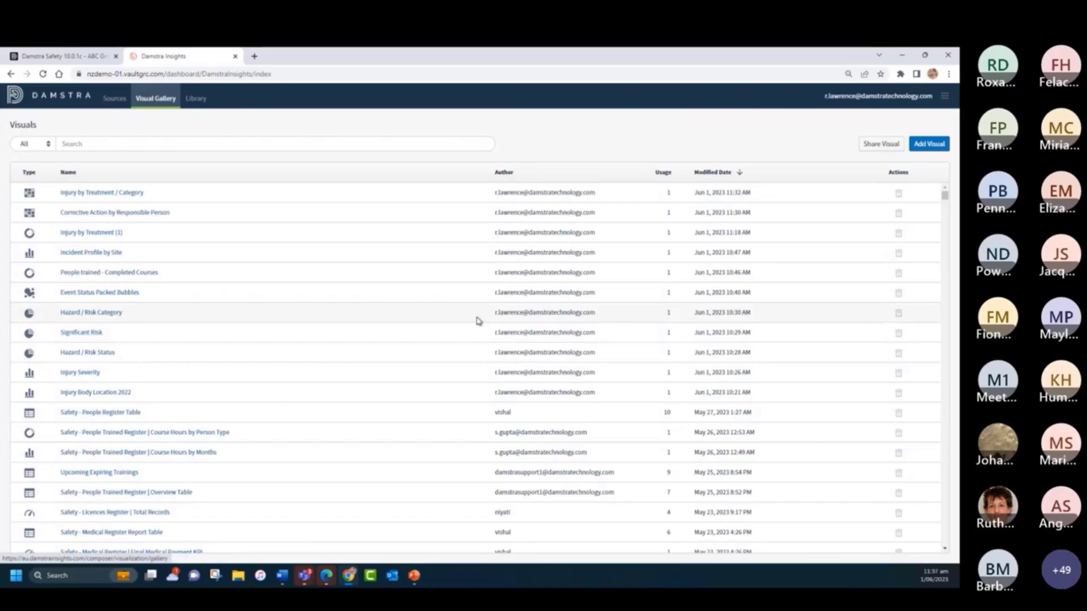
click(871, 145)
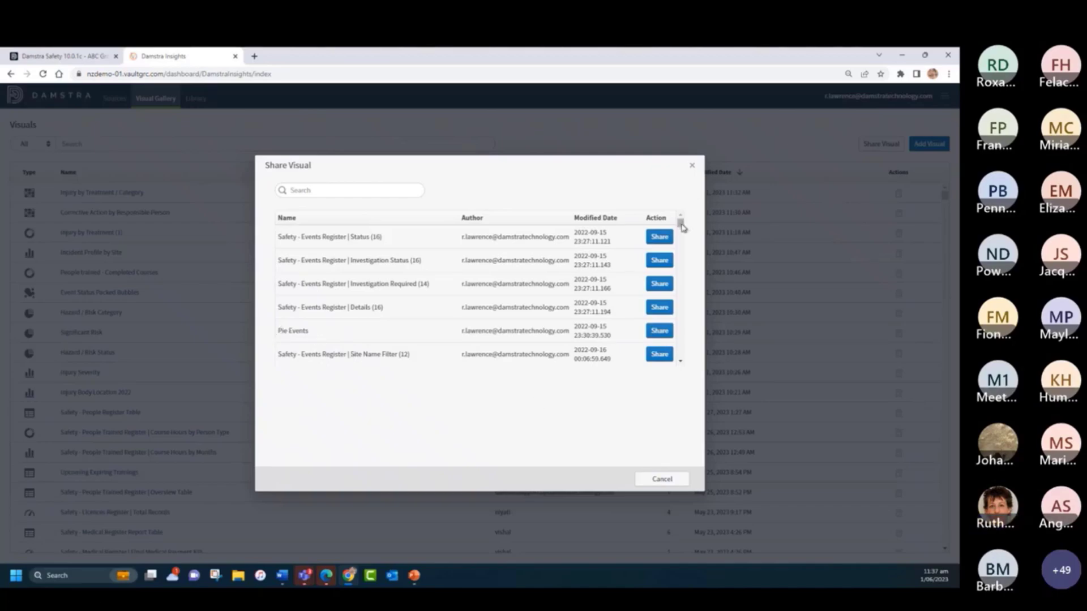
drag(682, 227, 682, 234)
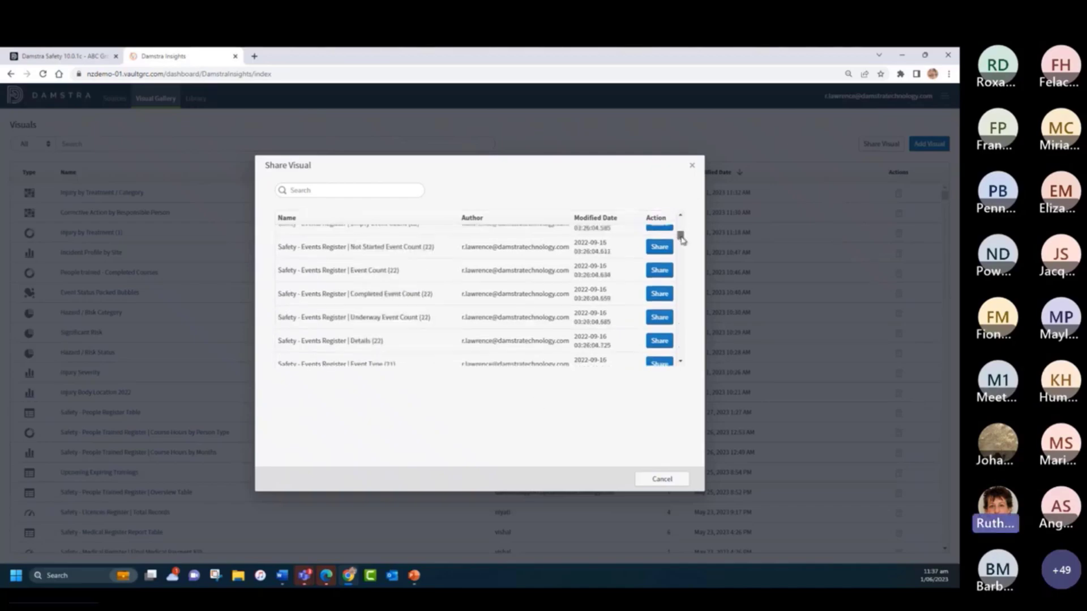
click(310, 184)
text(hazar)
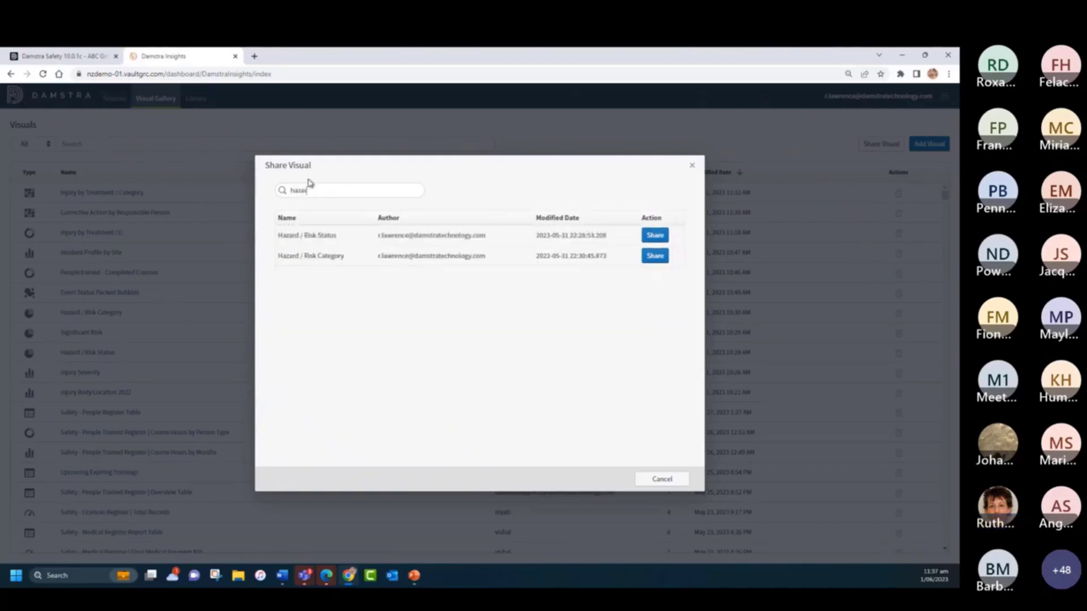
click(651, 256)
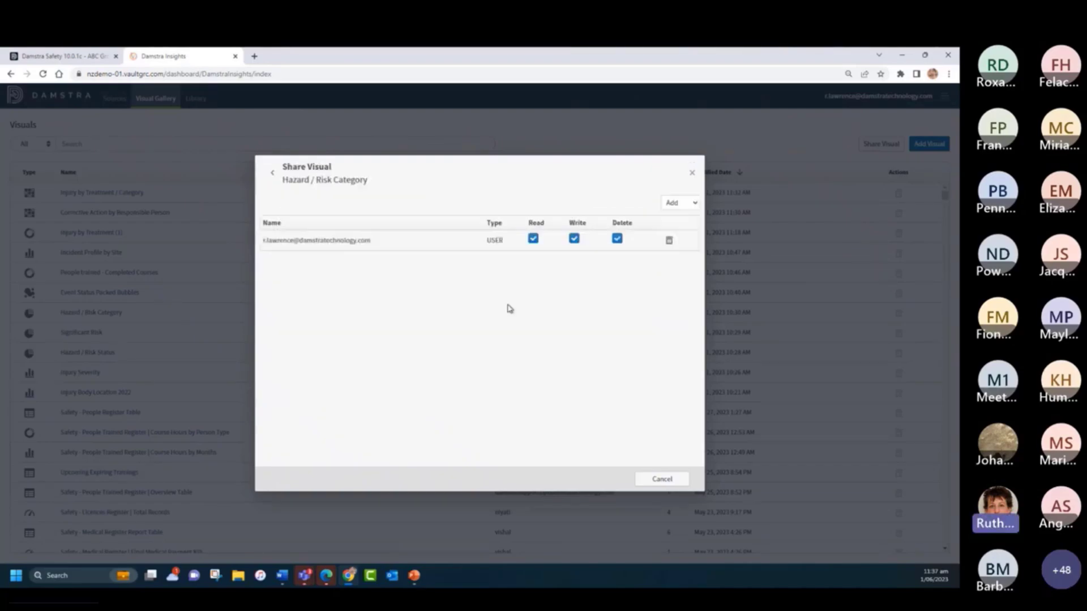
- Add the user listed directly below Damstra Support to the Hazard / Risk Category visual's sharing
click(676, 202)
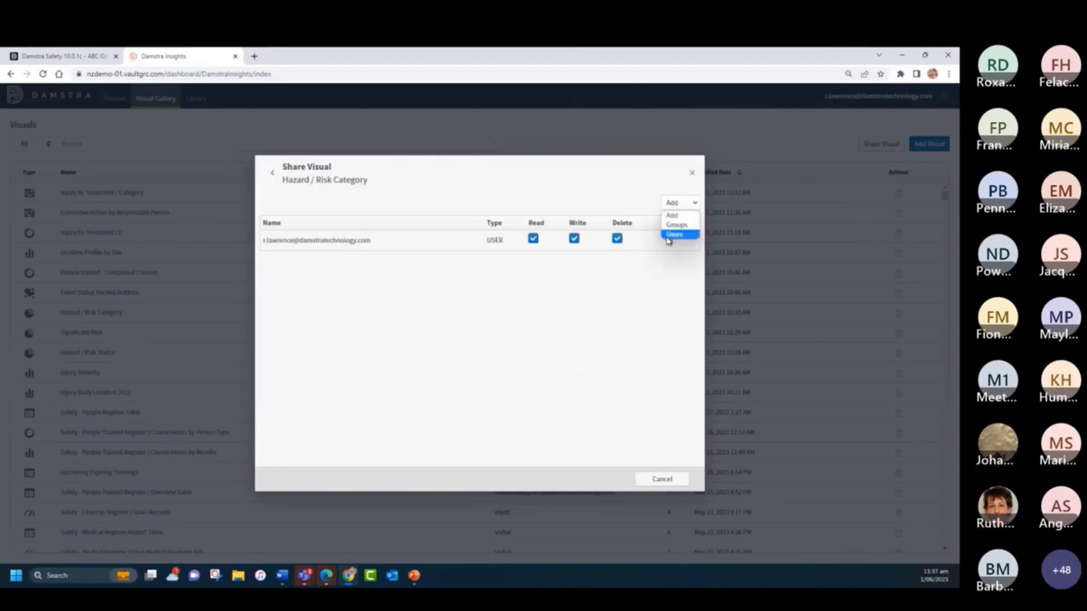
click(677, 233)
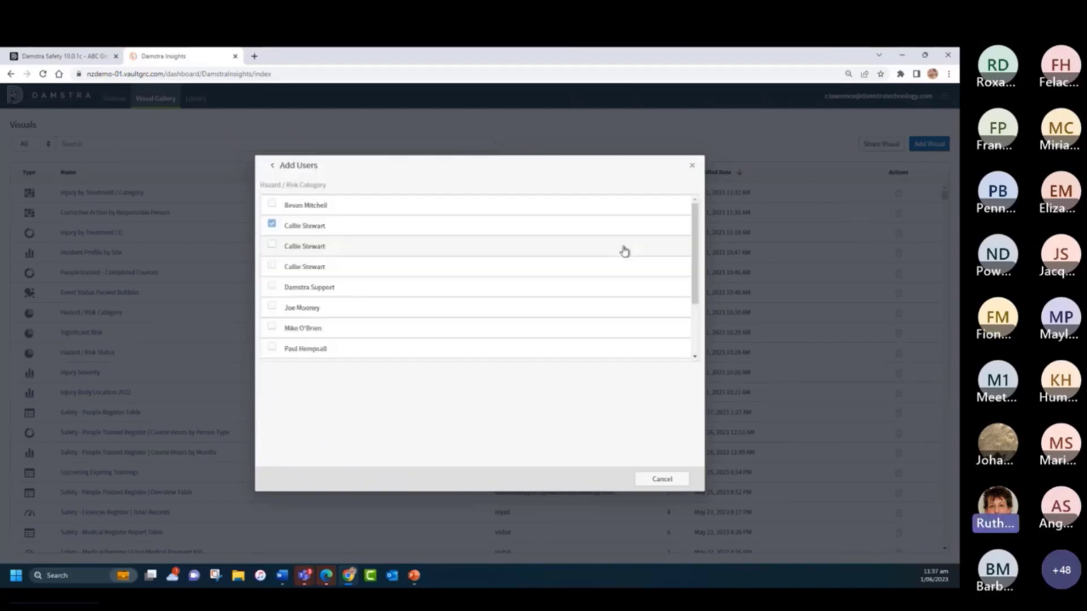
click(271, 309)
click(660, 478)
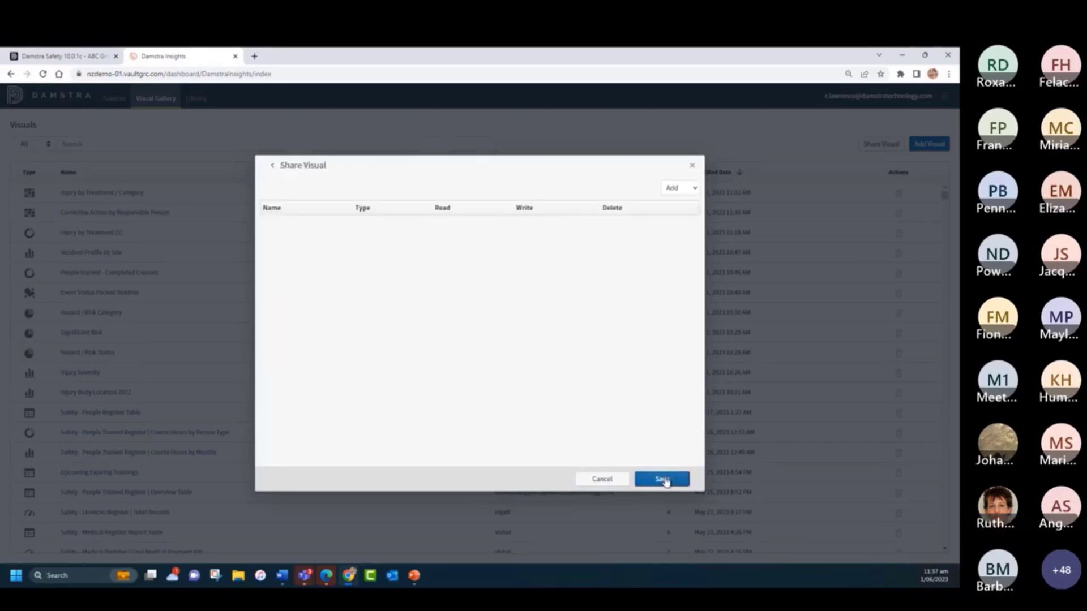
- Grant the added user Read and Write permissions on the visual, save the sharing, and close the dialog
click(533, 245)
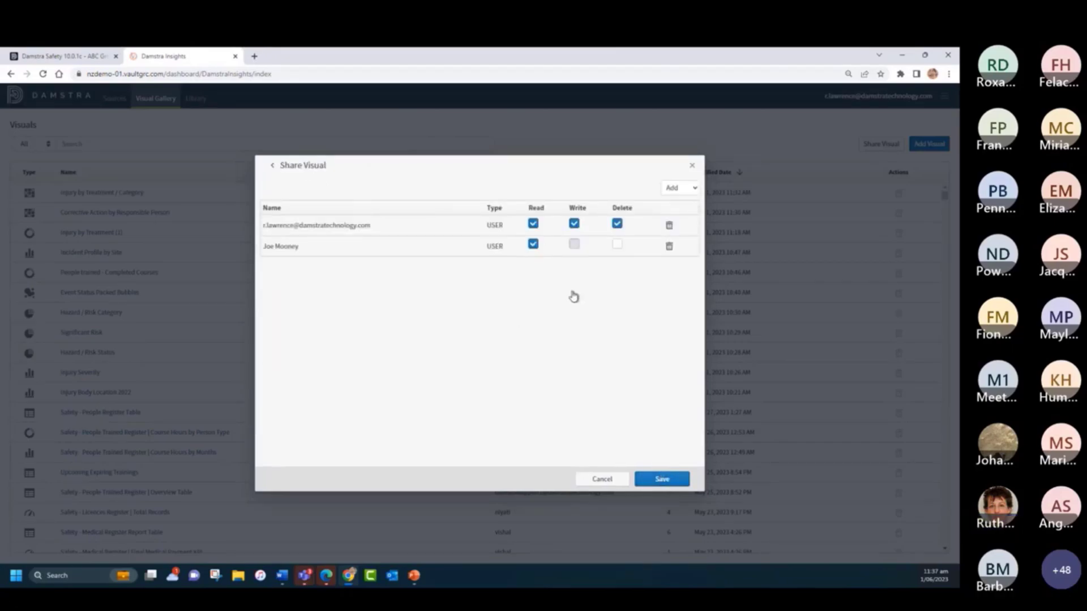
click(574, 245)
click(656, 479)
click(692, 167)
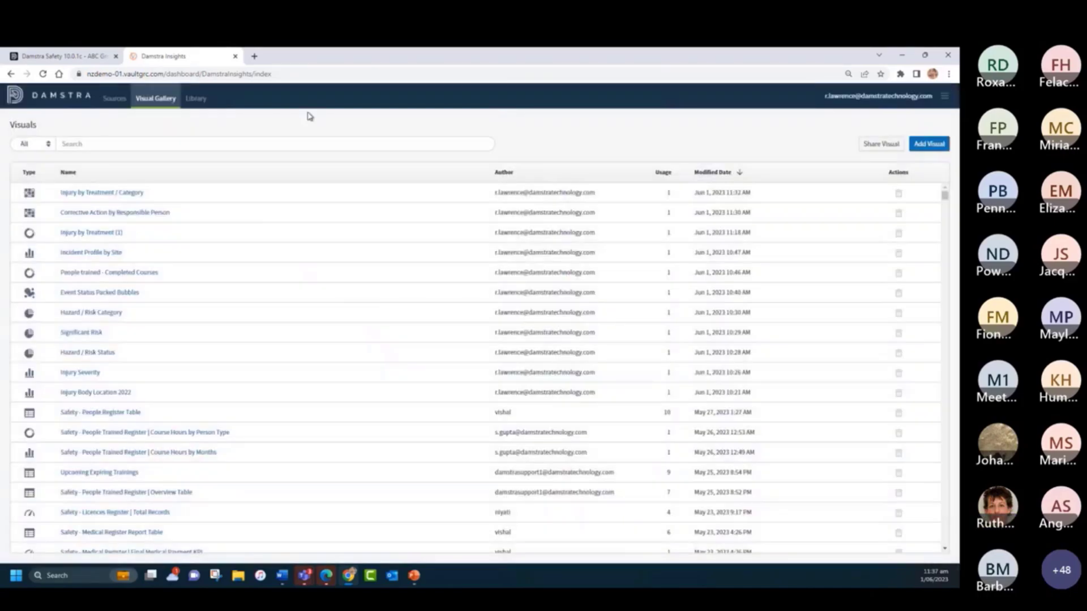
- Open the Safety - Events Register dashboard from the library and show the export options for its Events Register table
click(199, 99)
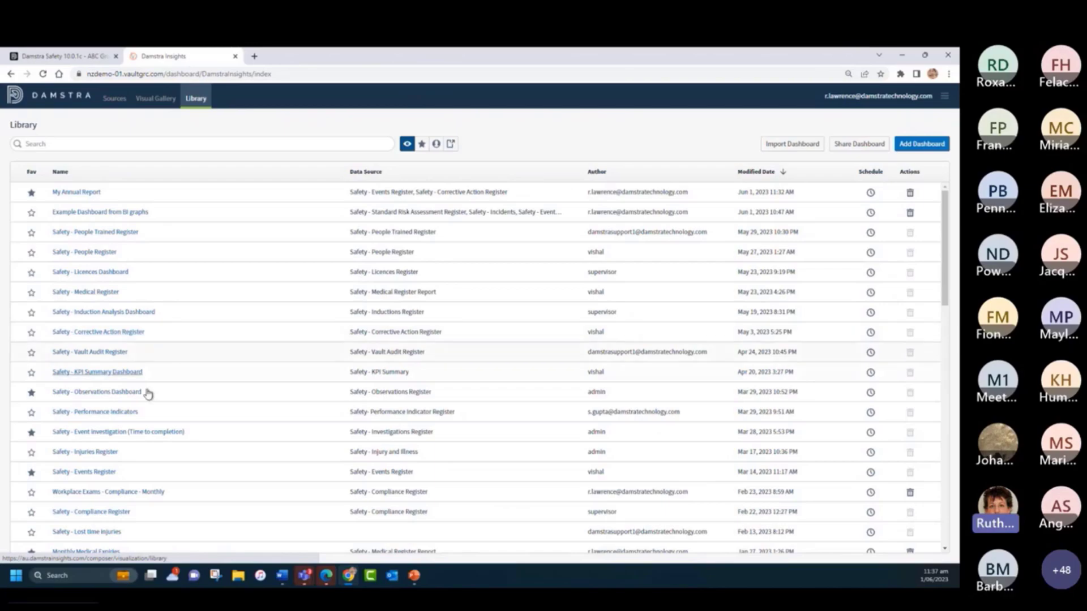
click(98, 473)
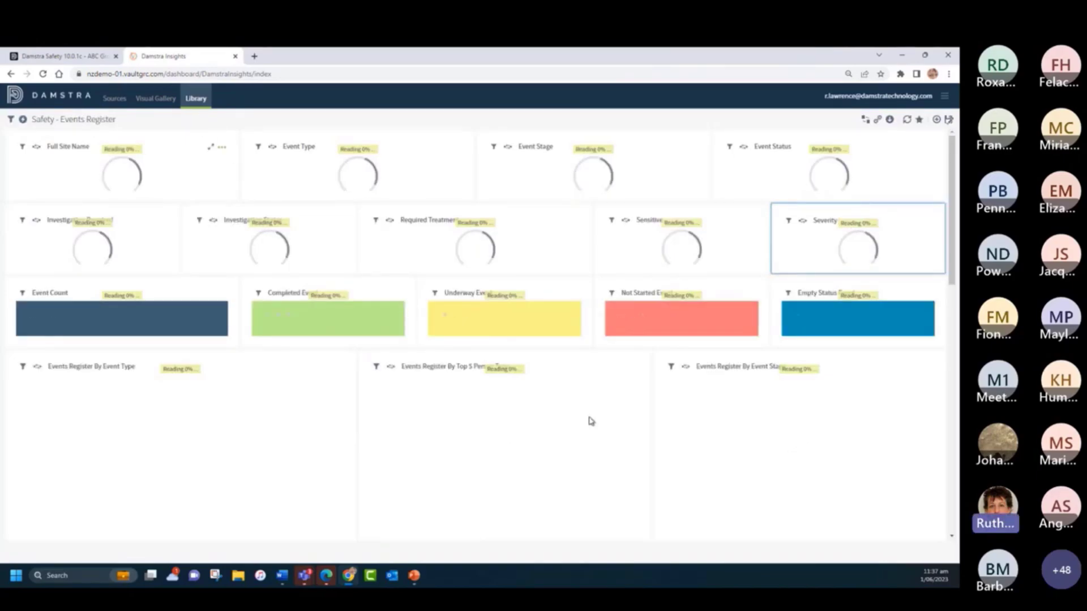
scroll(589, 422, down, 5)
scroll(471, 424, down, 5)
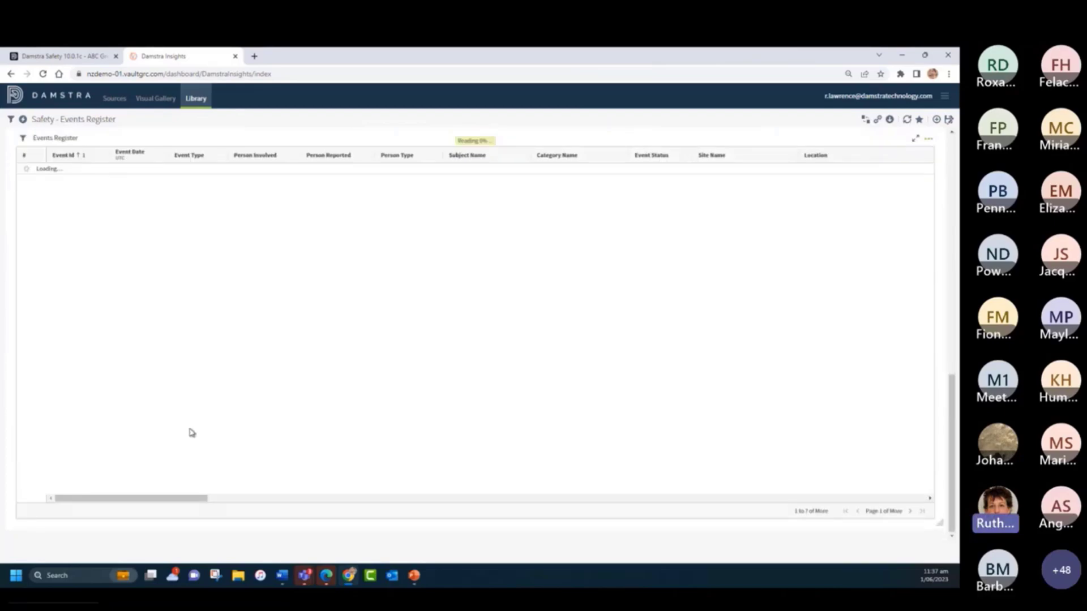
scroll(93, 257, up, 10)
scroll(431, 405, down, 5)
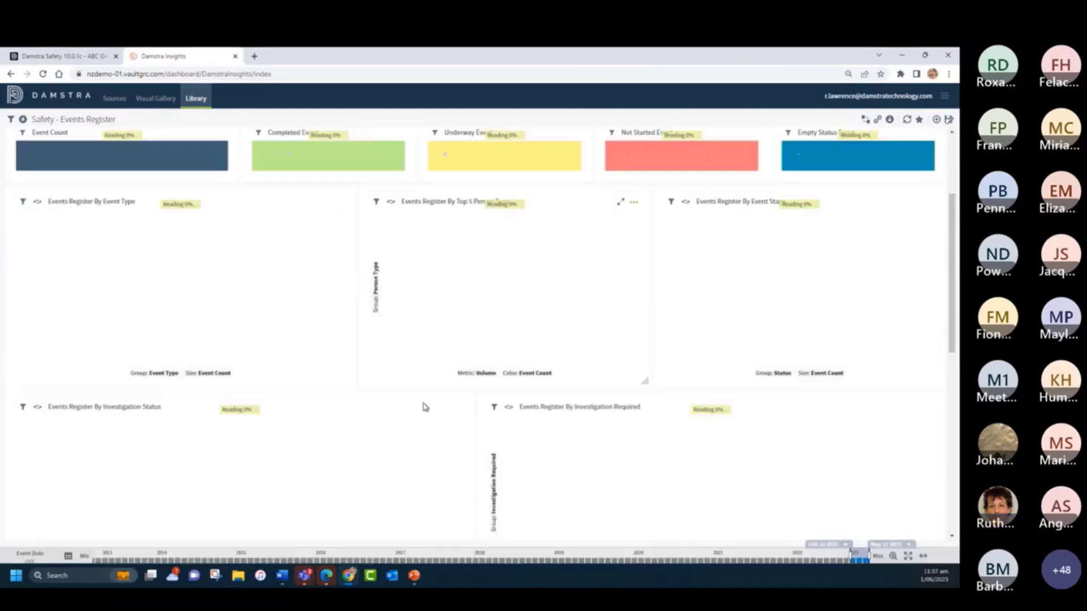
scroll(423, 407, down, 2)
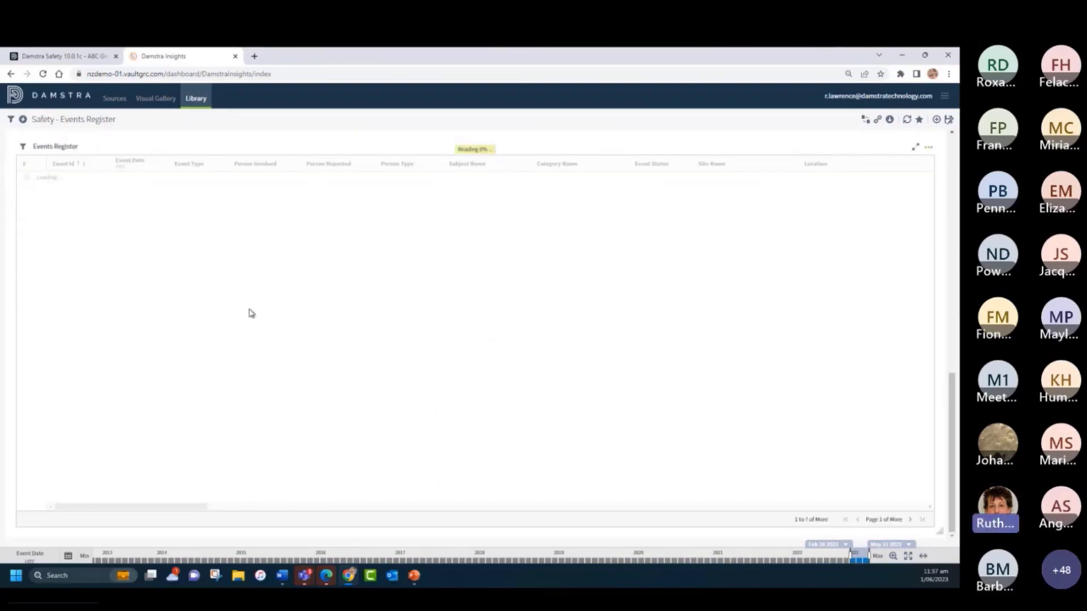
click(930, 149)
mouse_move(893, 220)
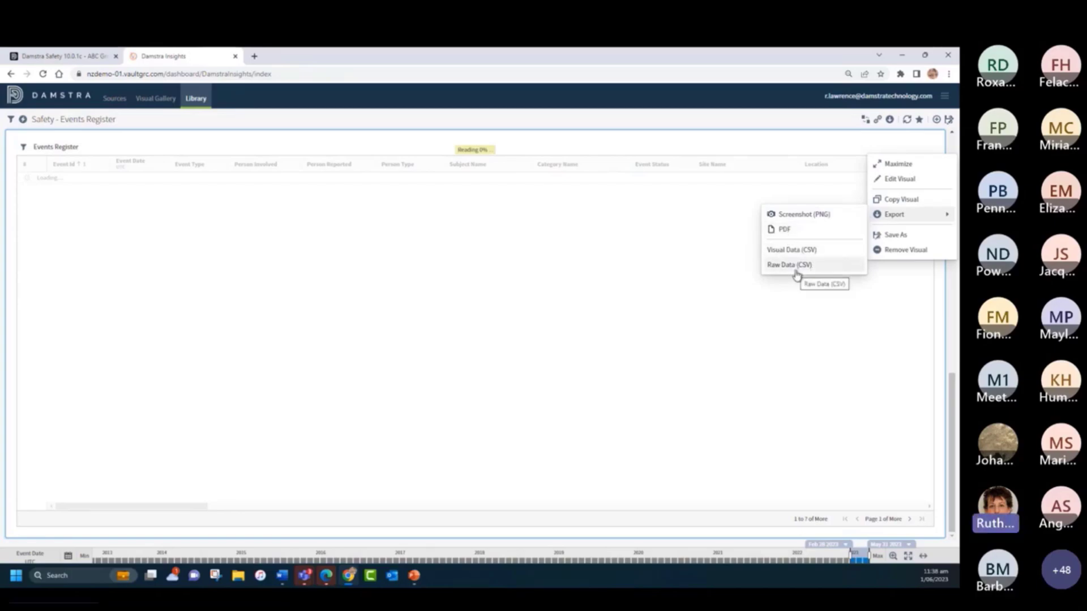
- Show the available actions for the Events Register By Event Type chart, view the register table, and return to the library
scroll(512, 211, up, 5)
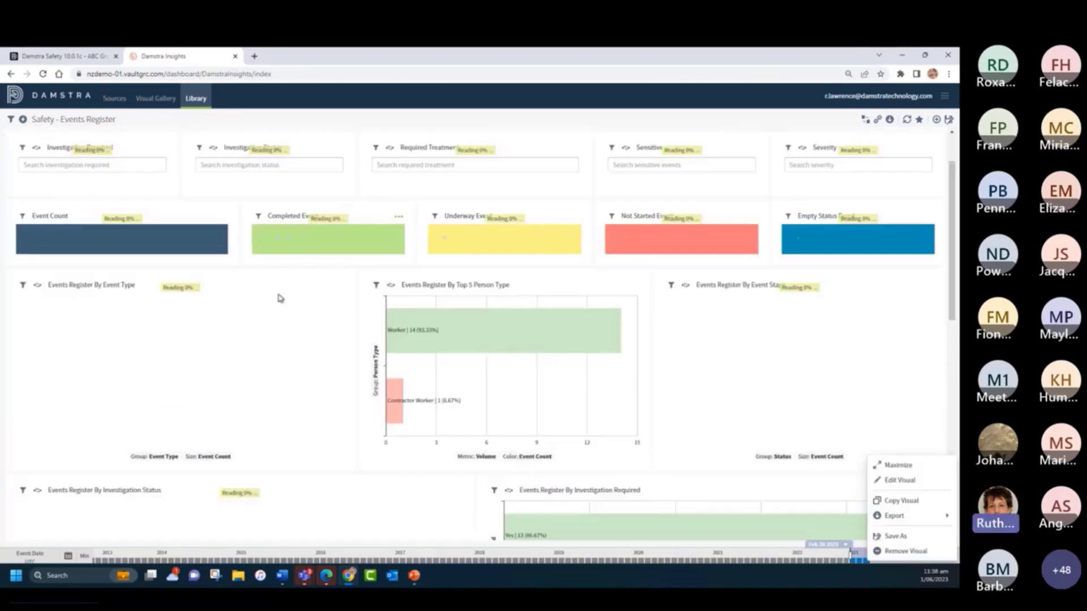
click(339, 286)
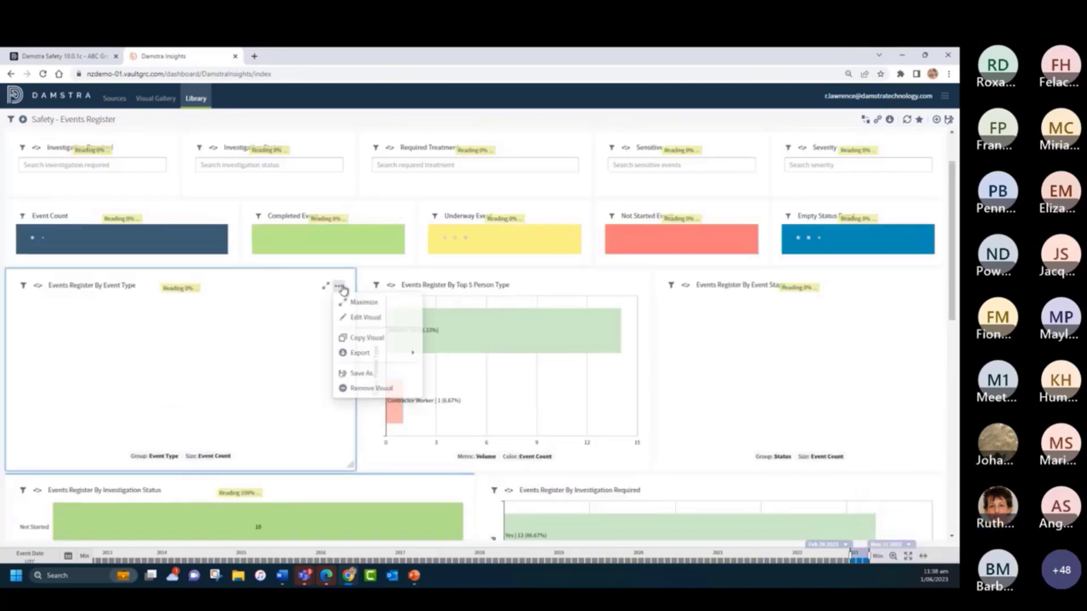
mouse_move(403, 353)
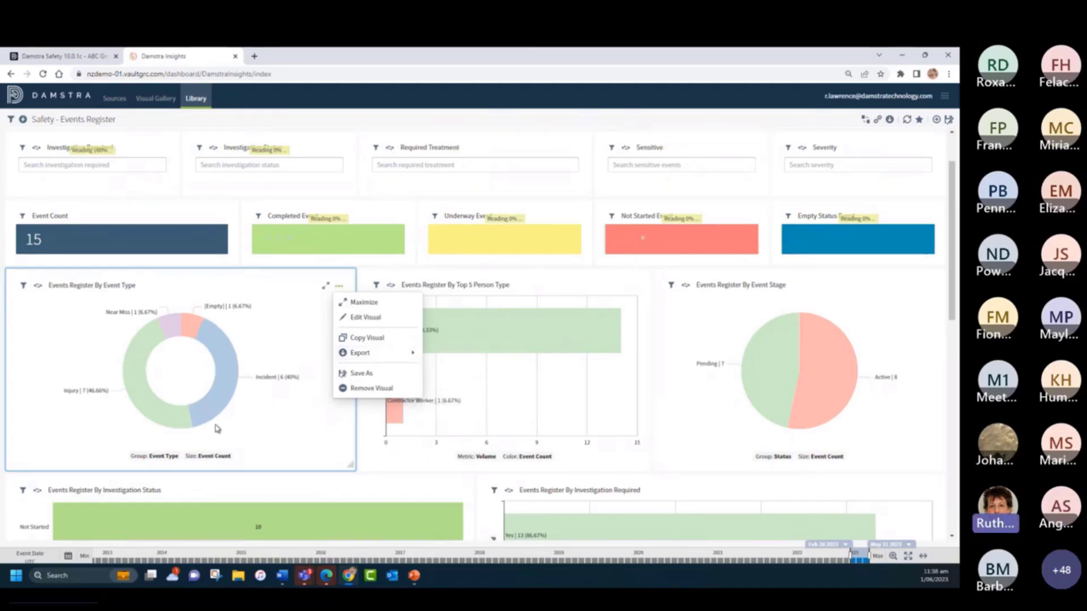
scroll(246, 442, down, 10)
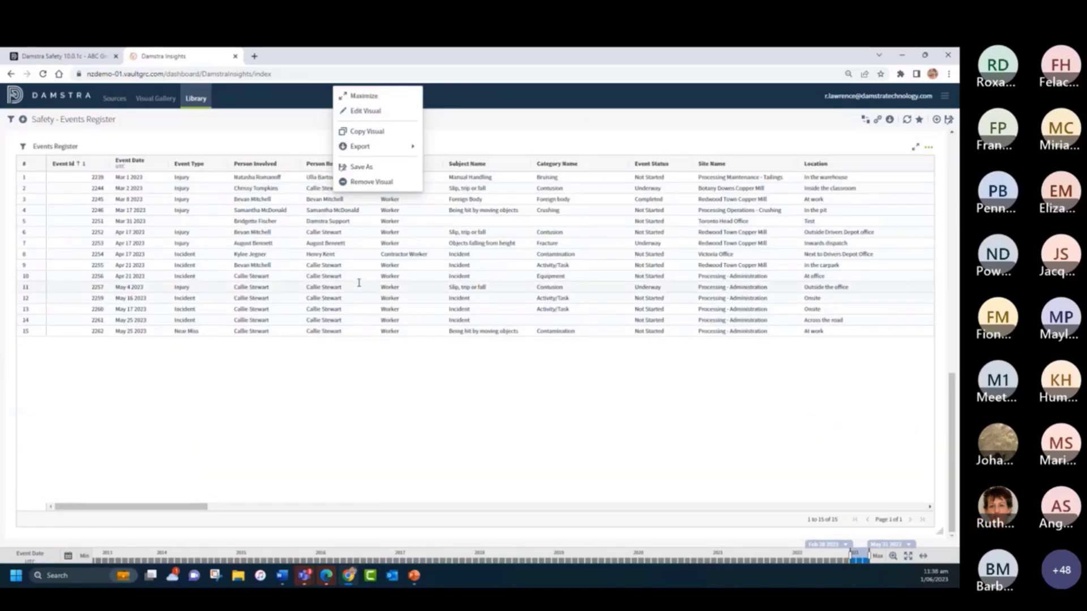
scroll(339, 286, up, 5)
click(196, 99)
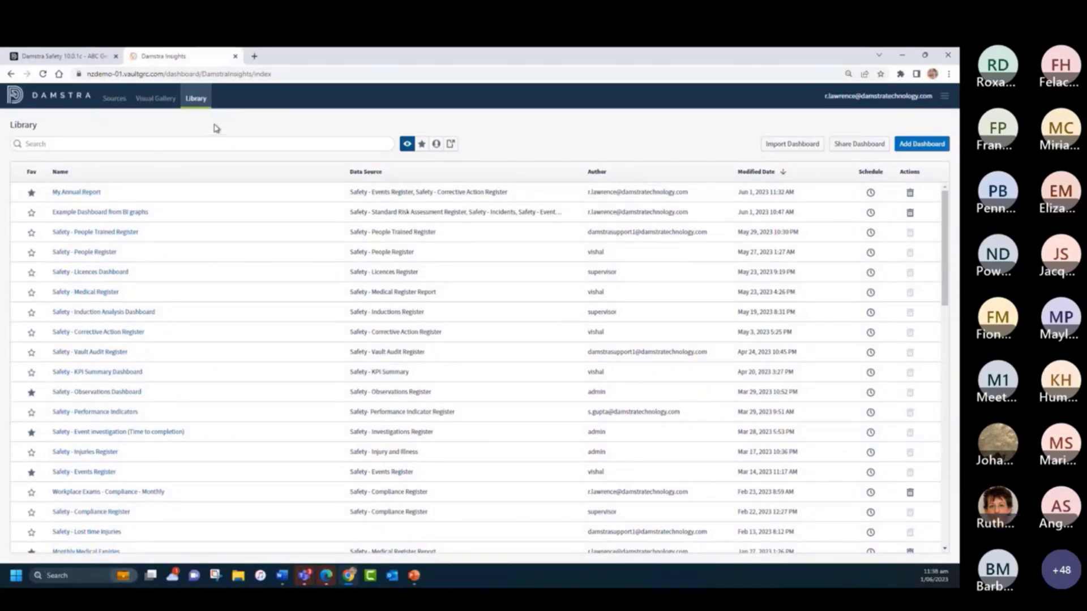
- Switch to the PowerPoint slide show and go through the example report slides up to slide 5
click(414, 582)
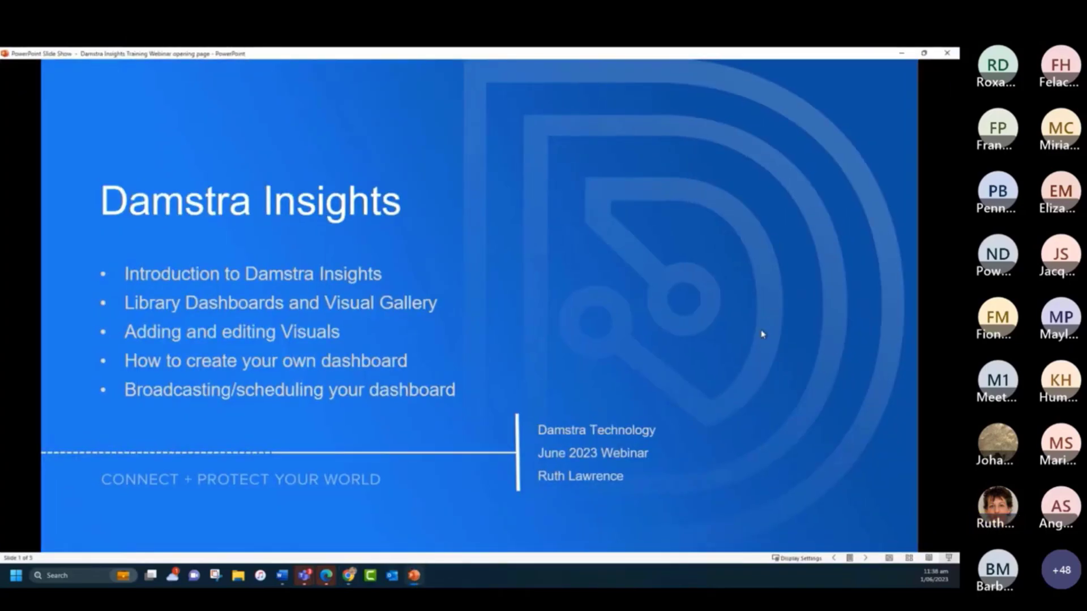
click(775, 337)
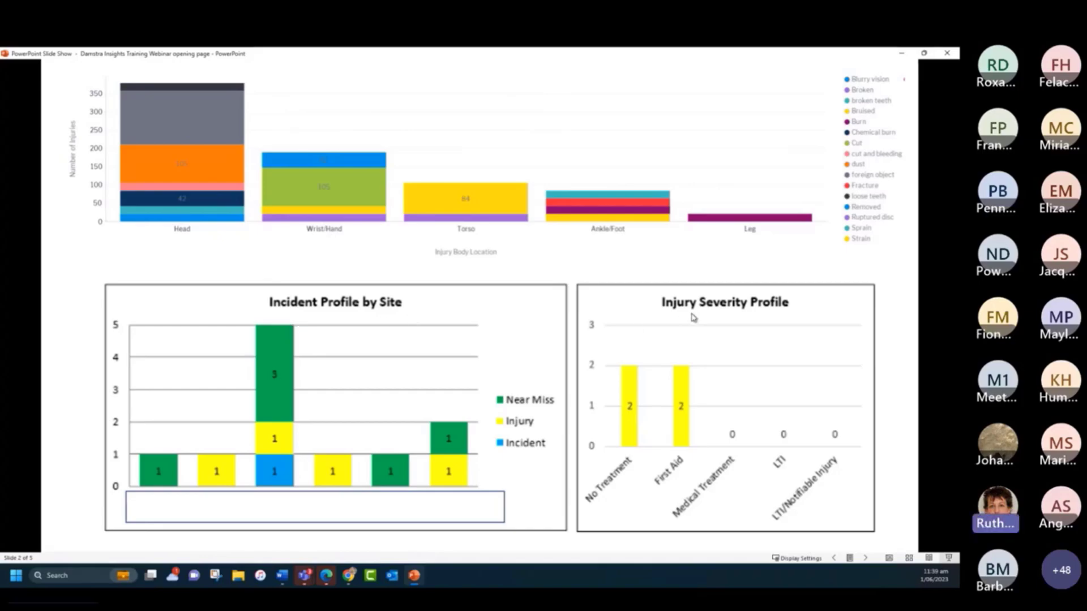
click(906, 363)
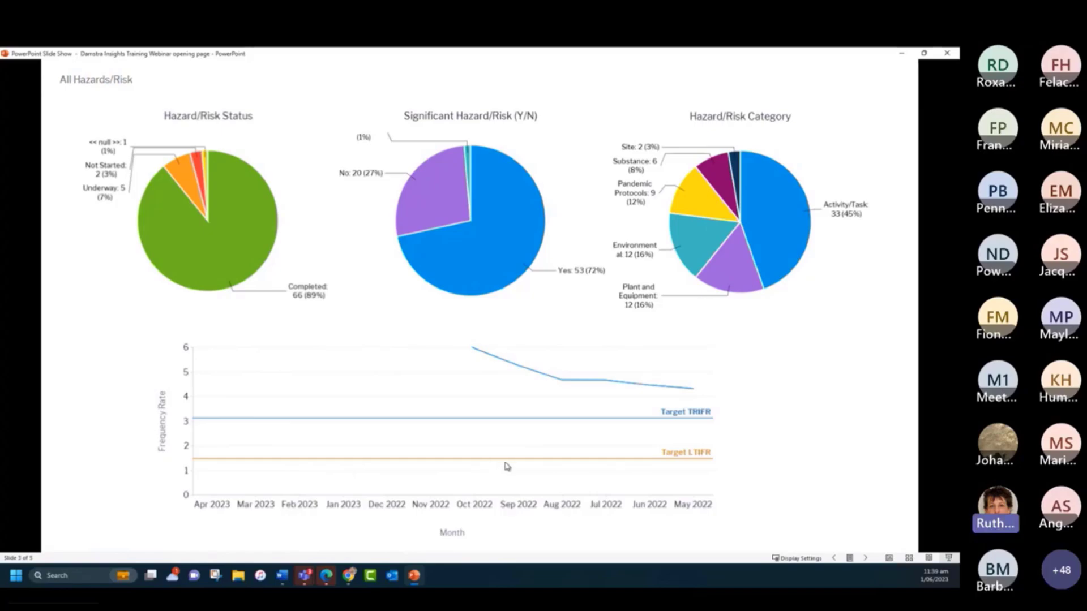
click(772, 398)
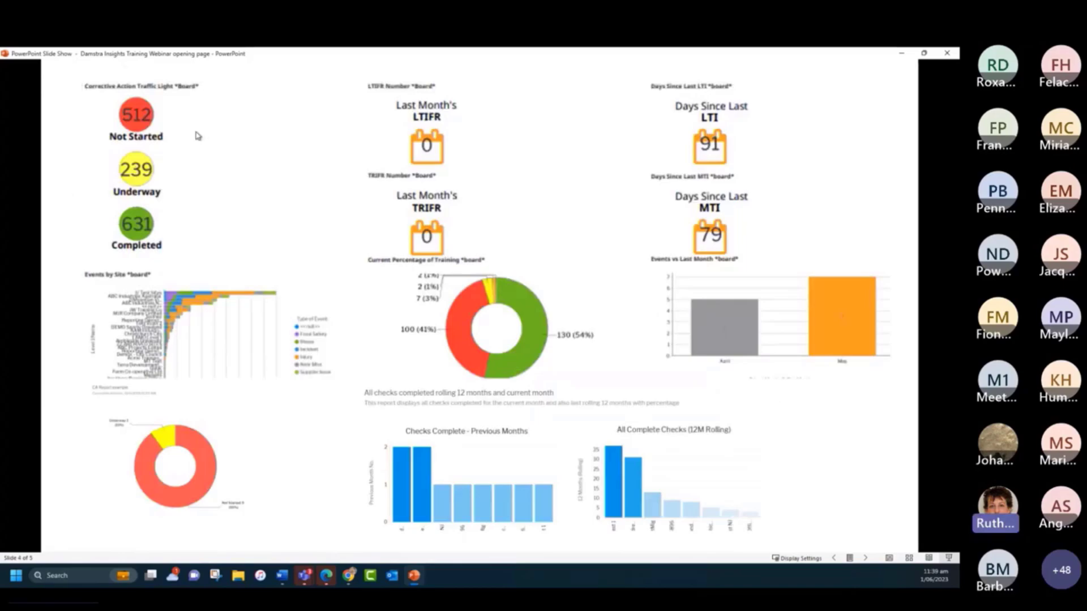
key(alt+Tab)
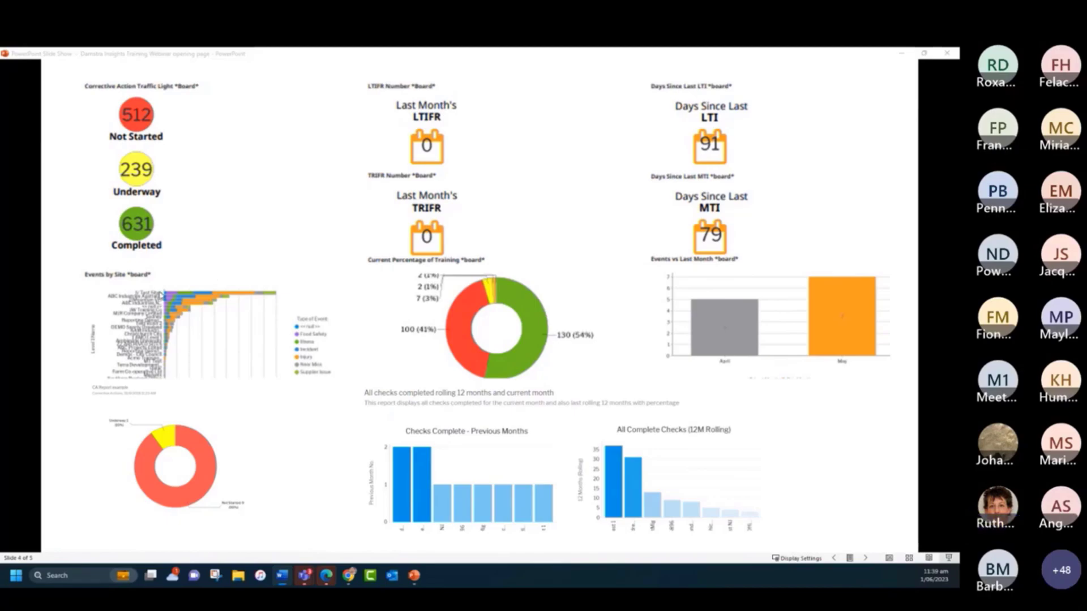
click(824, 460)
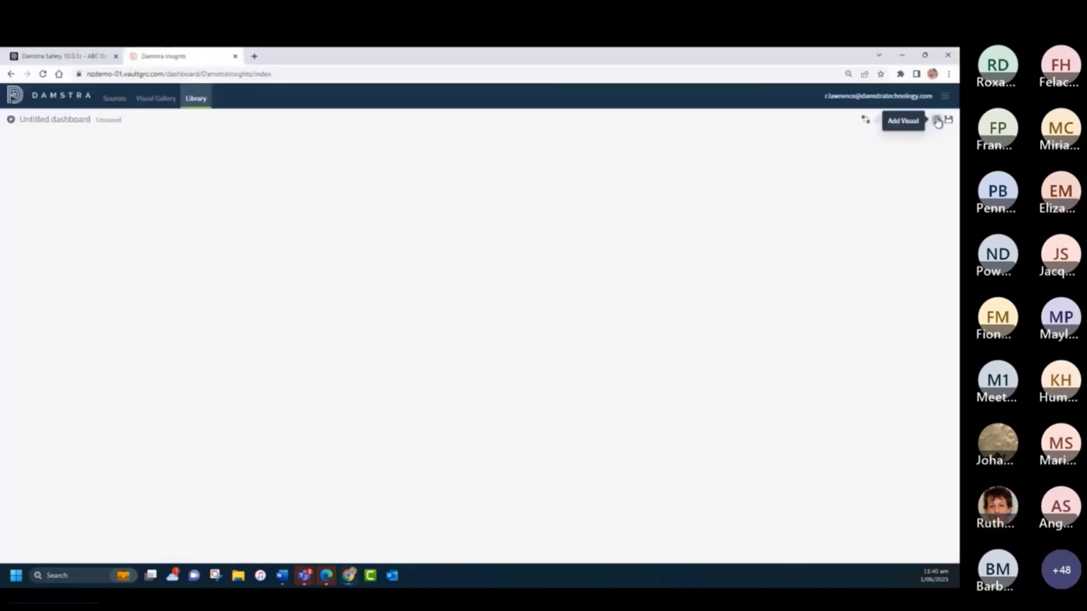
- Place the existing visual Safety - Injuries Register | Event Details on the untitled Damstra Insights dashboard and shrink it to about half the width
click(936, 119)
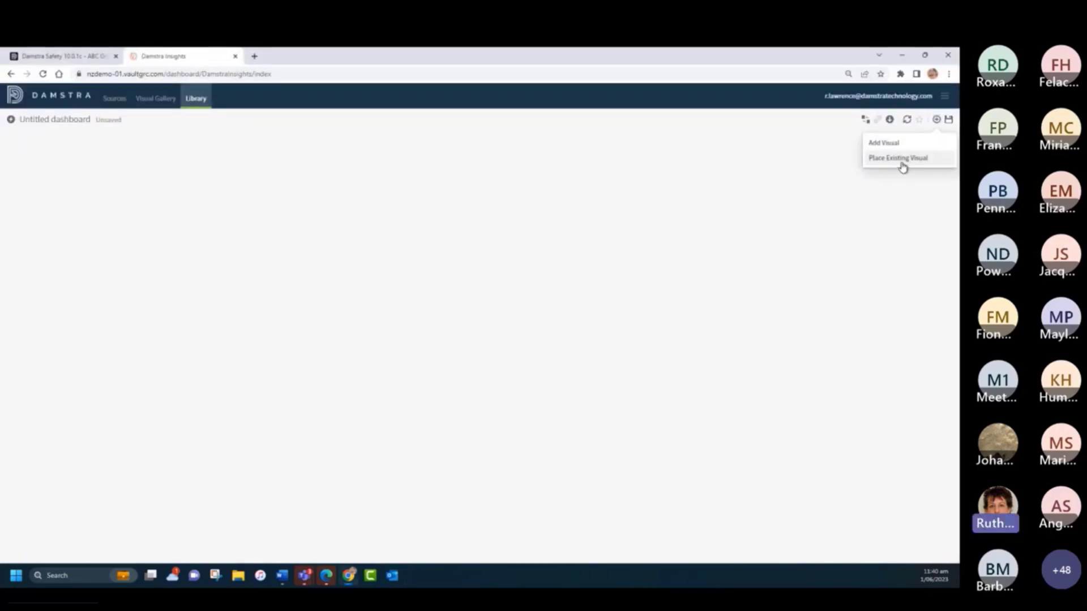
click(883, 159)
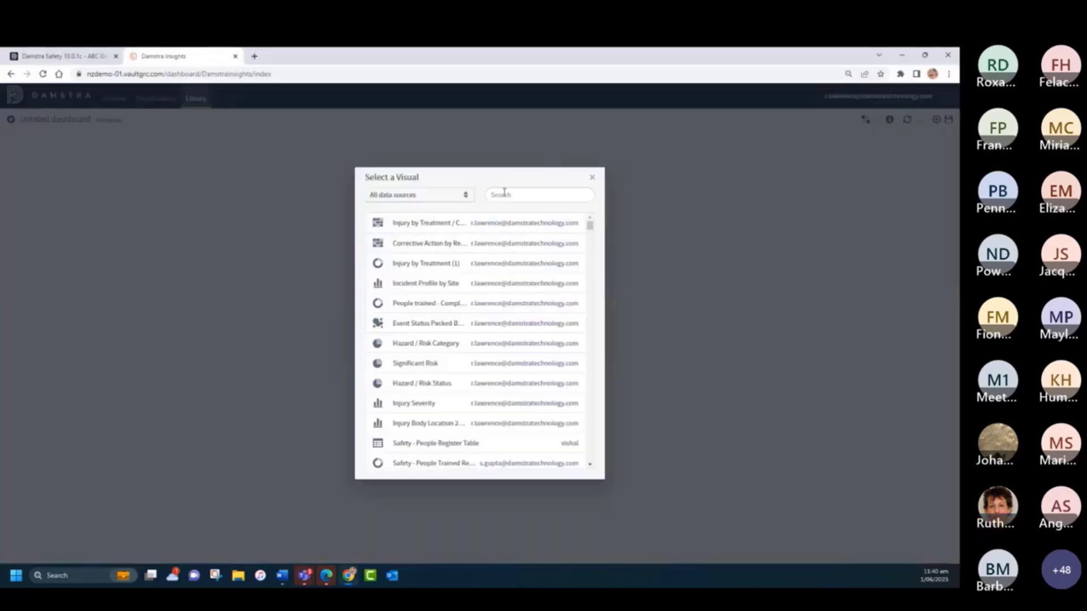
text(injur)
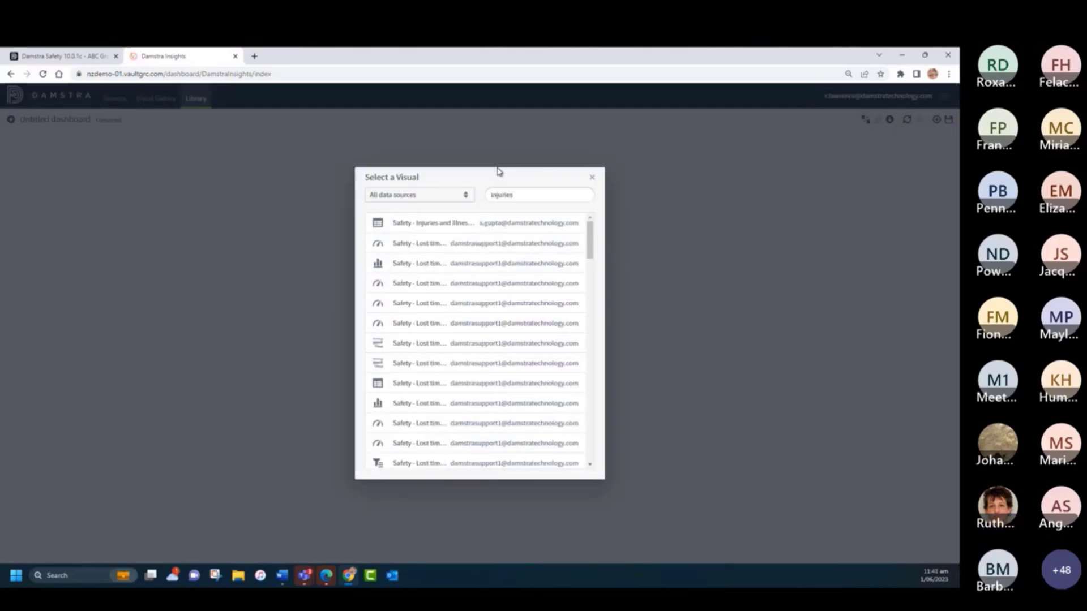
text(ies reg)
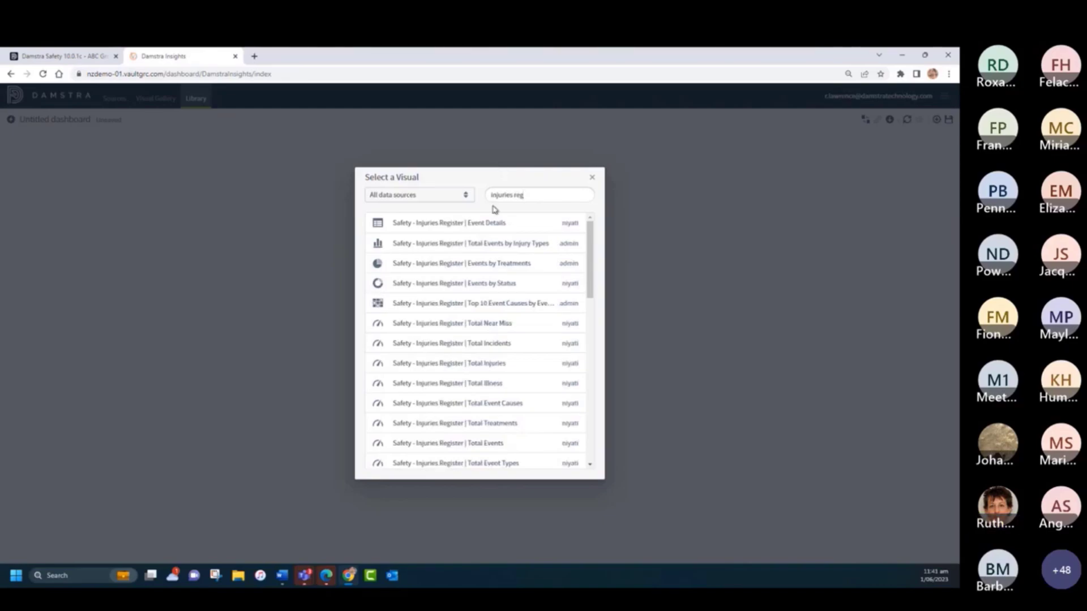
click(470, 225)
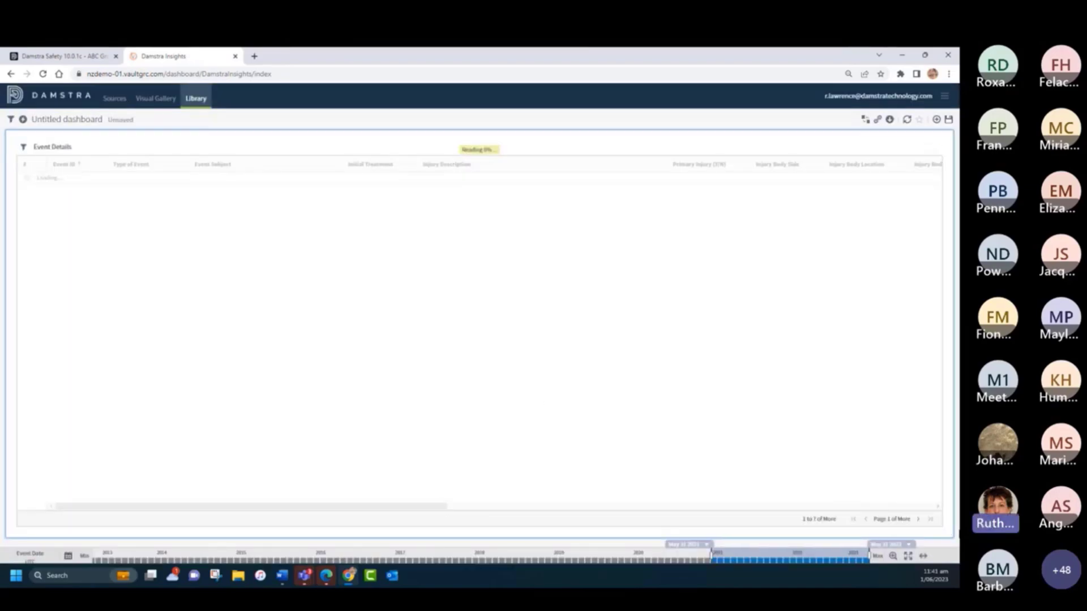
drag(944, 539, 472, 430)
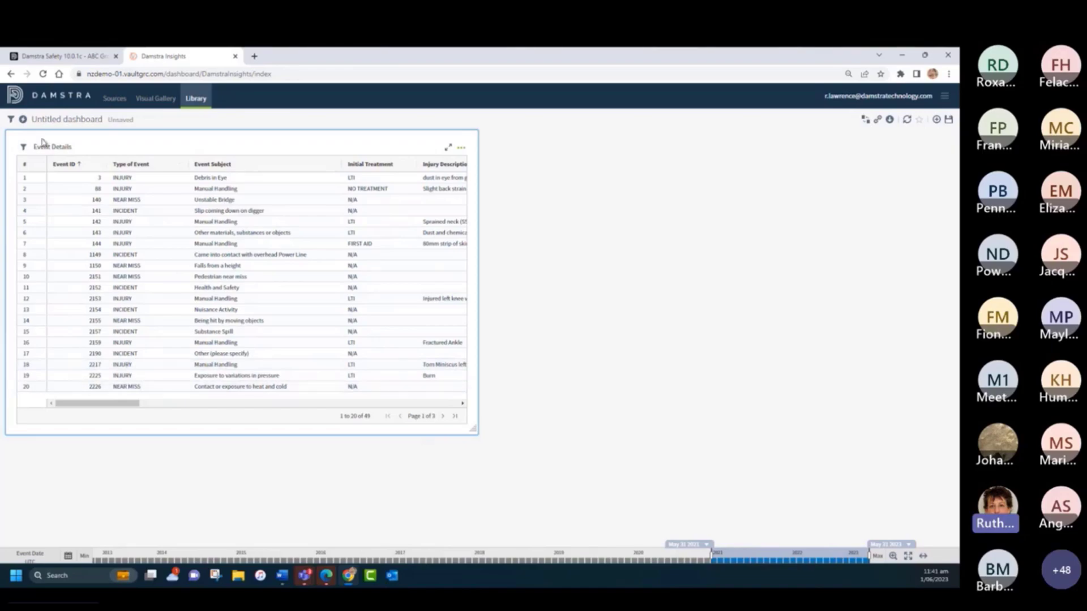
- Filter the Event Details table to include only the INJURY type of event, apply the filter, and close the filter settings
click(24, 147)
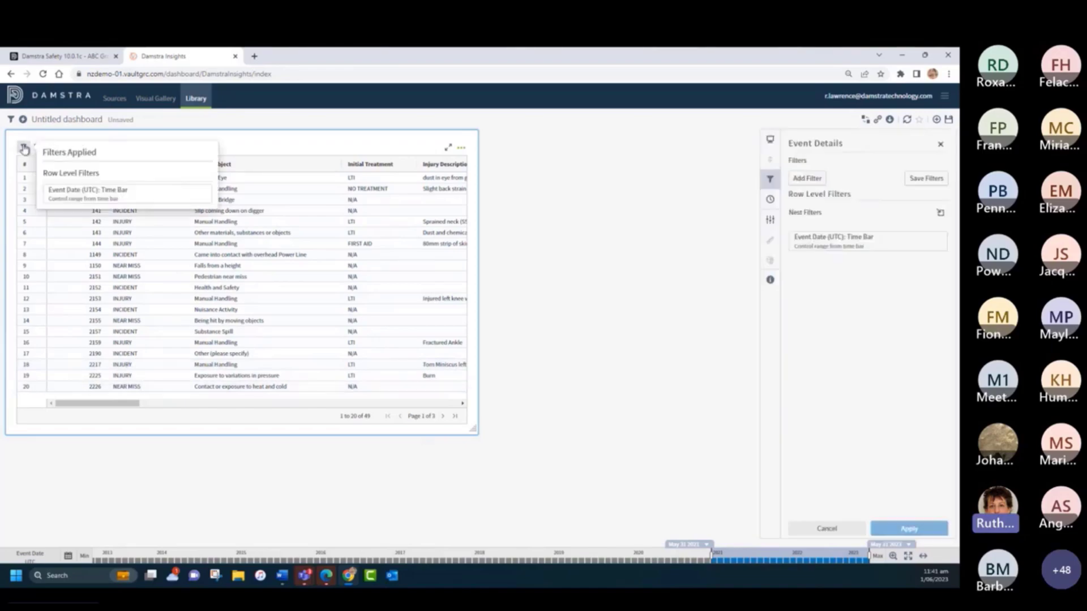
click(812, 179)
scroll(904, 406, down, 2)
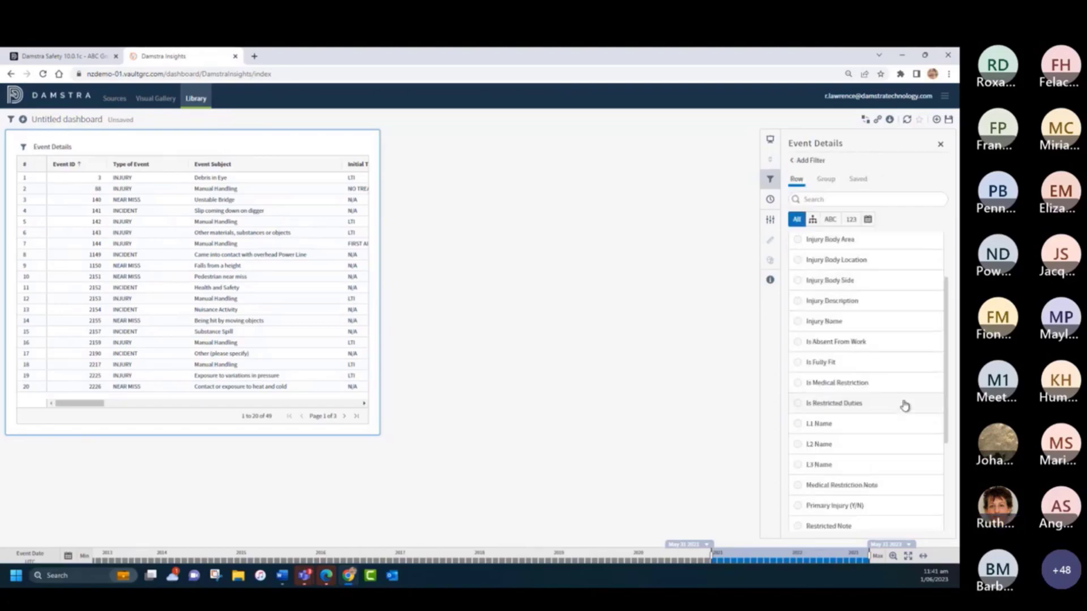
scroll(904, 405, down, 2)
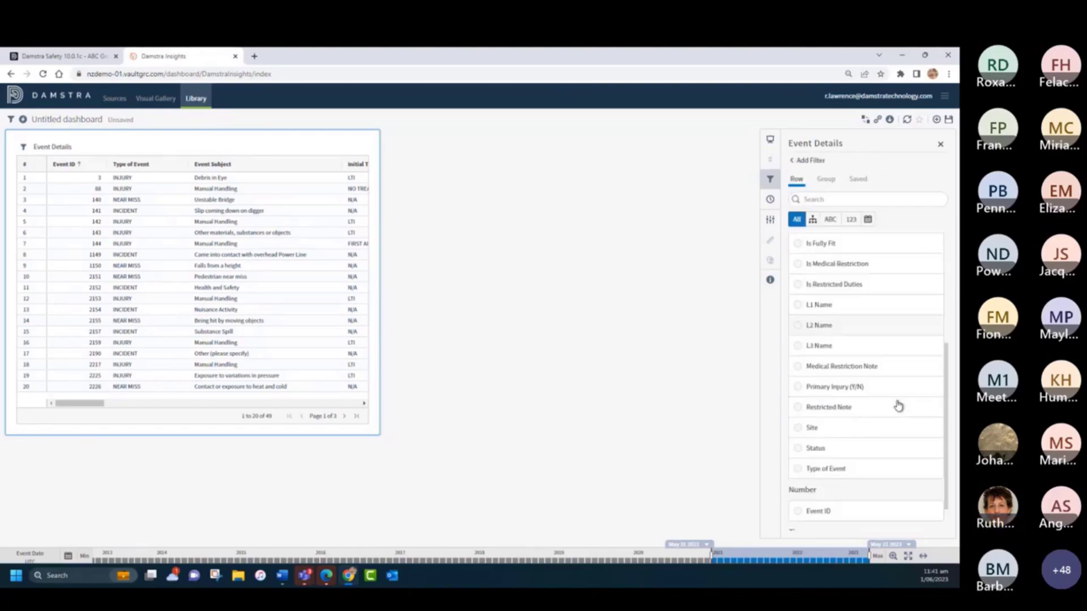
click(801, 471)
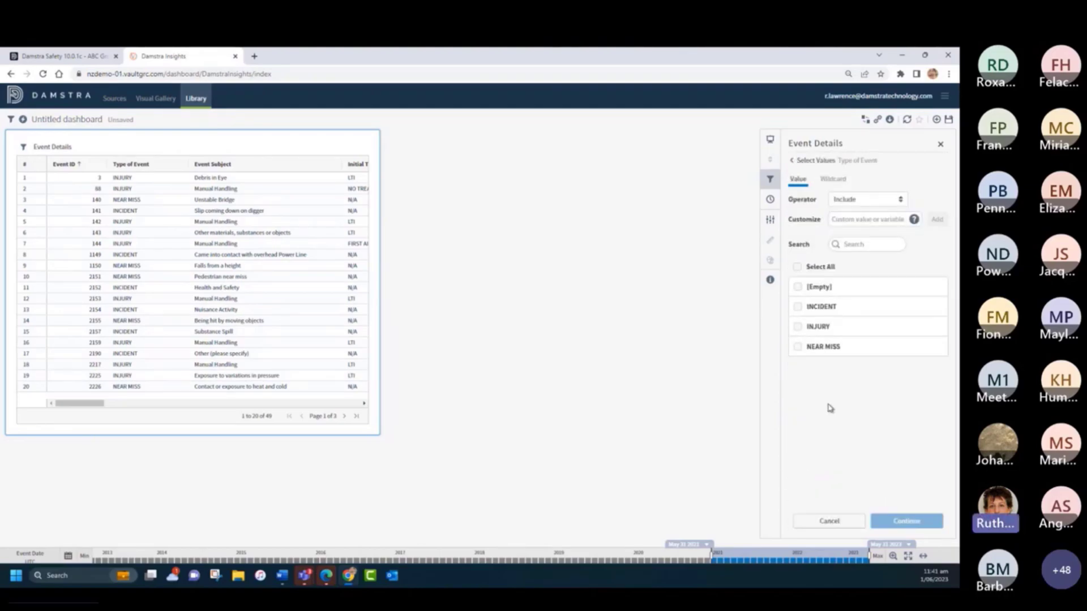
click(797, 328)
click(911, 522)
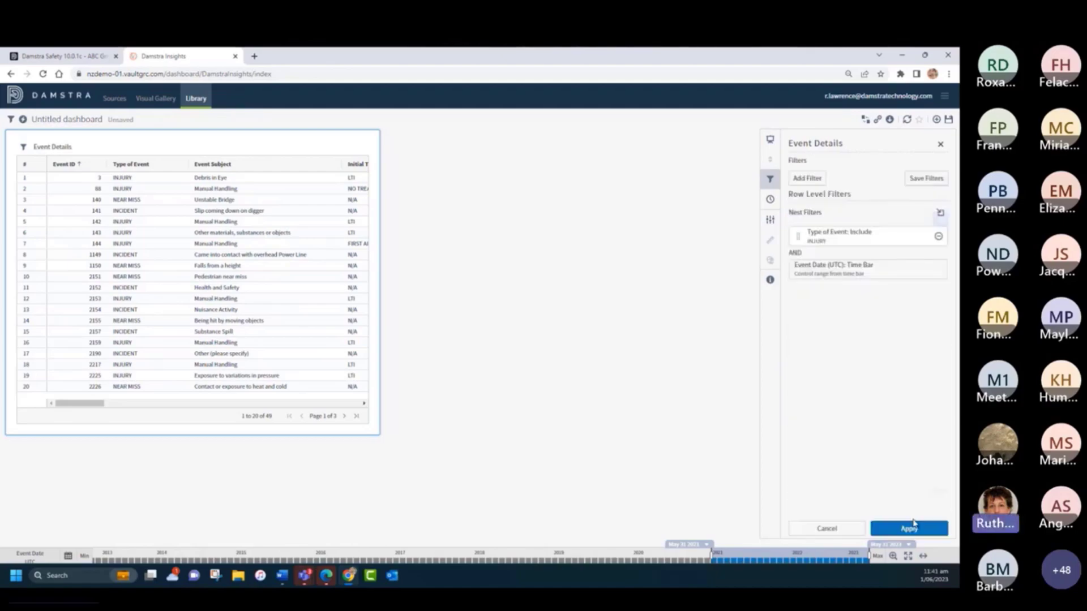
click(915, 531)
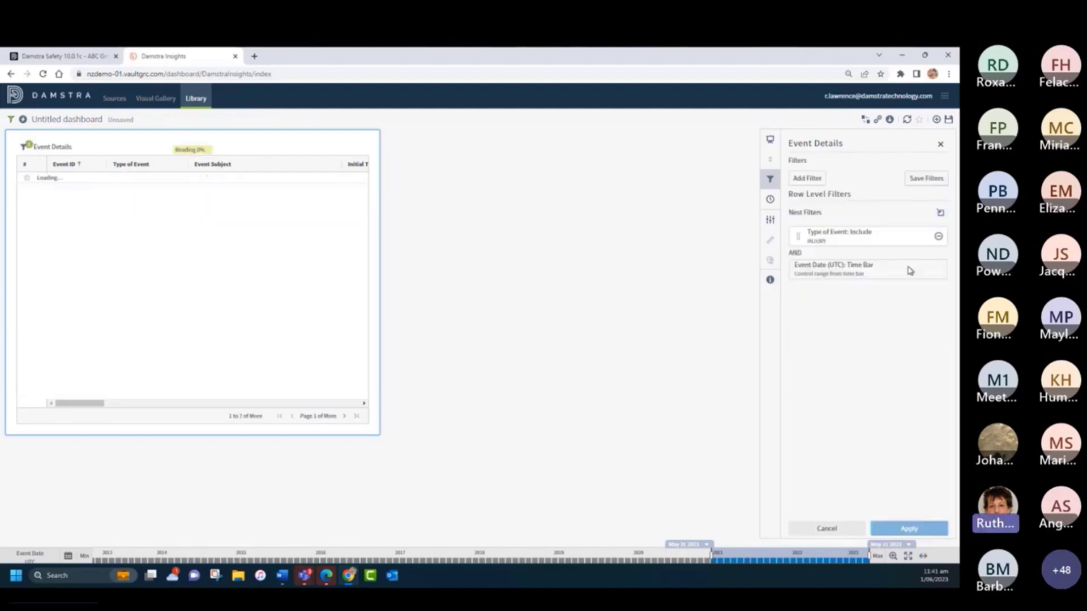
click(940, 146)
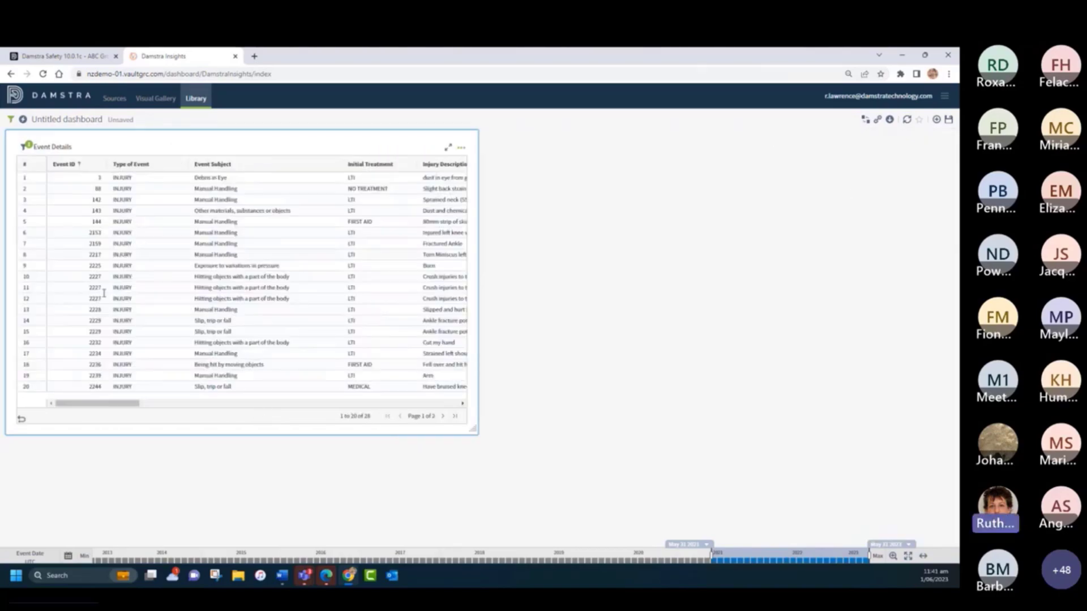
- Add the Event Date column to the Event Details table through its column settings and apply the change
drag(100, 407, 59, 425)
click(461, 148)
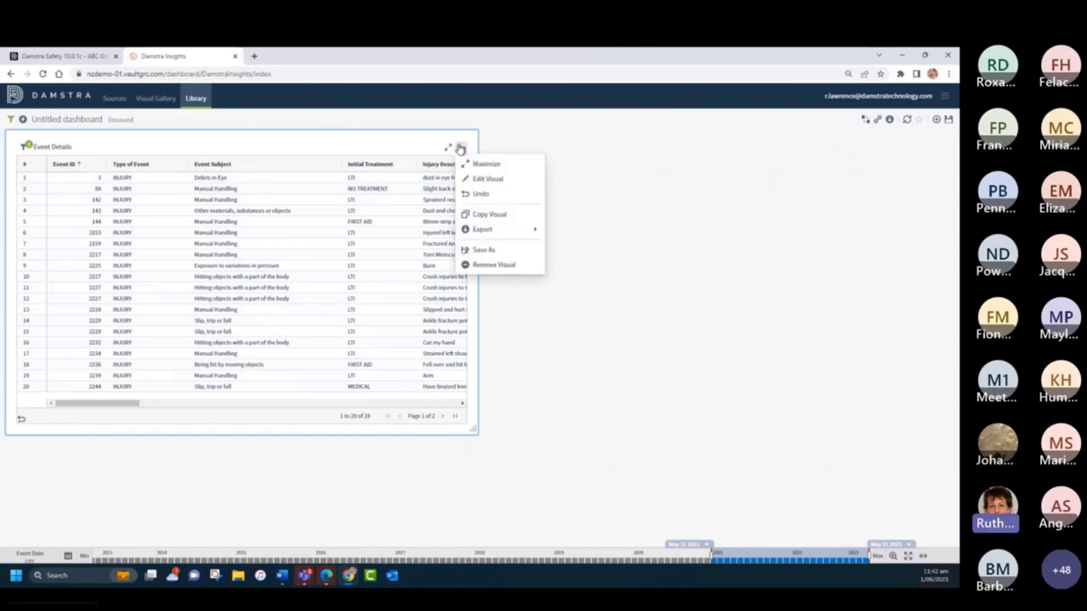
click(487, 181)
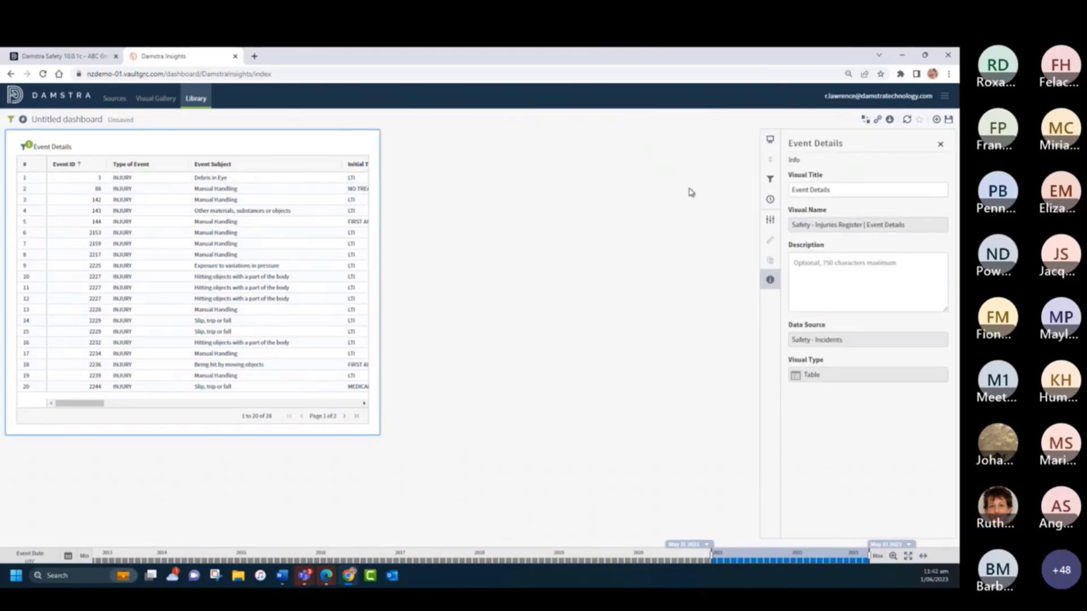
click(765, 222)
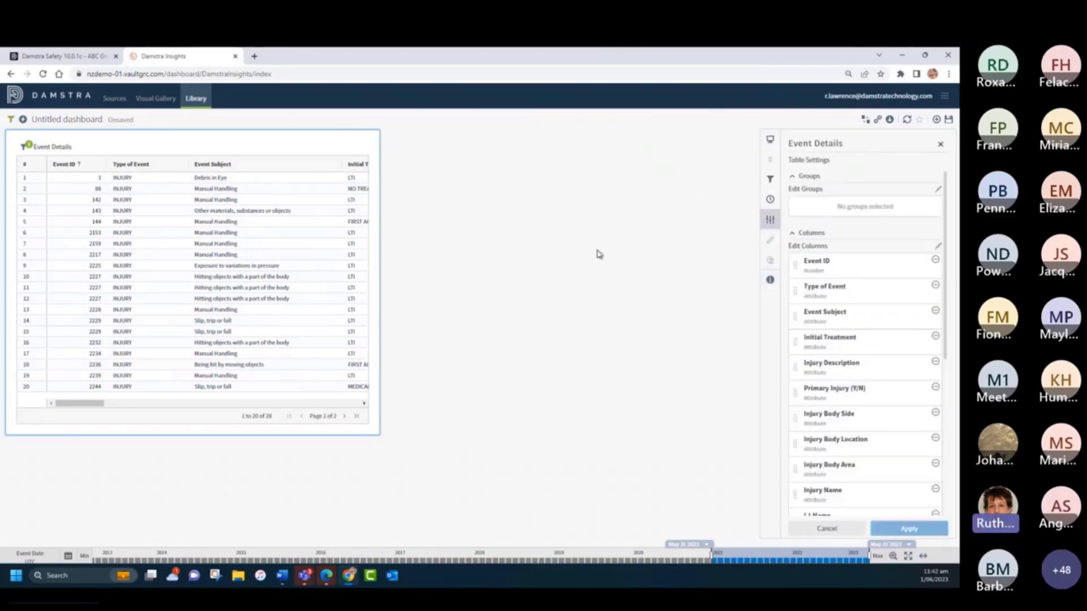
scroll(852, 275, down, 5)
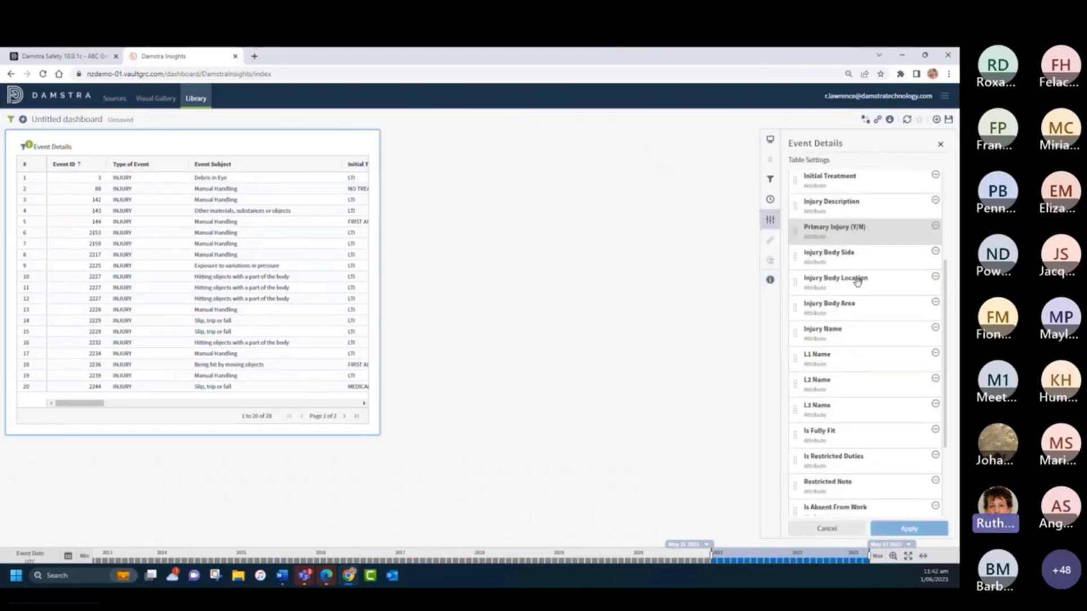
scroll(856, 282, up, 5)
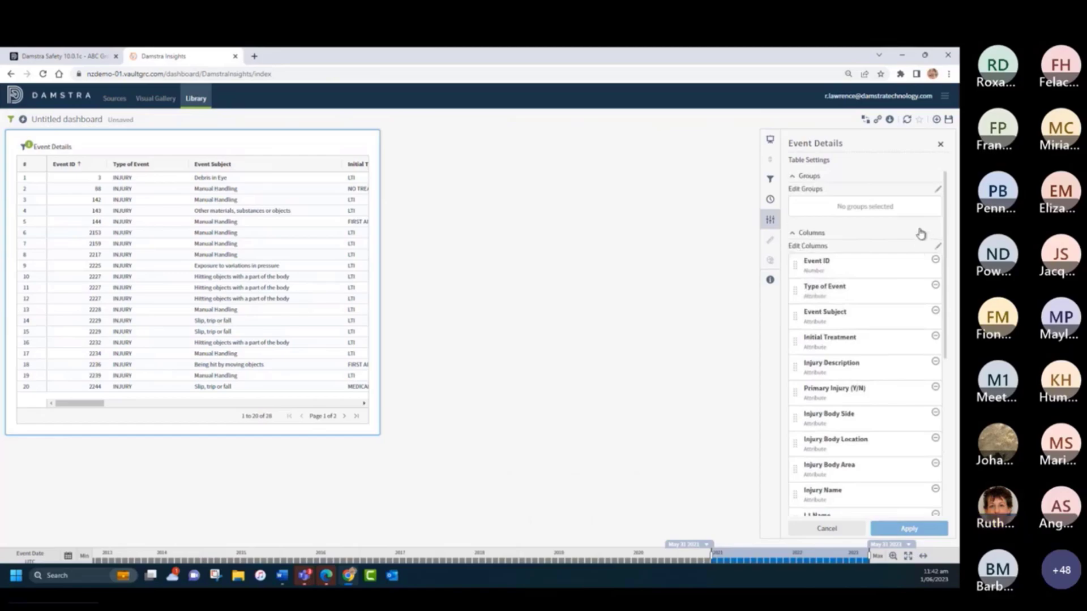
click(938, 248)
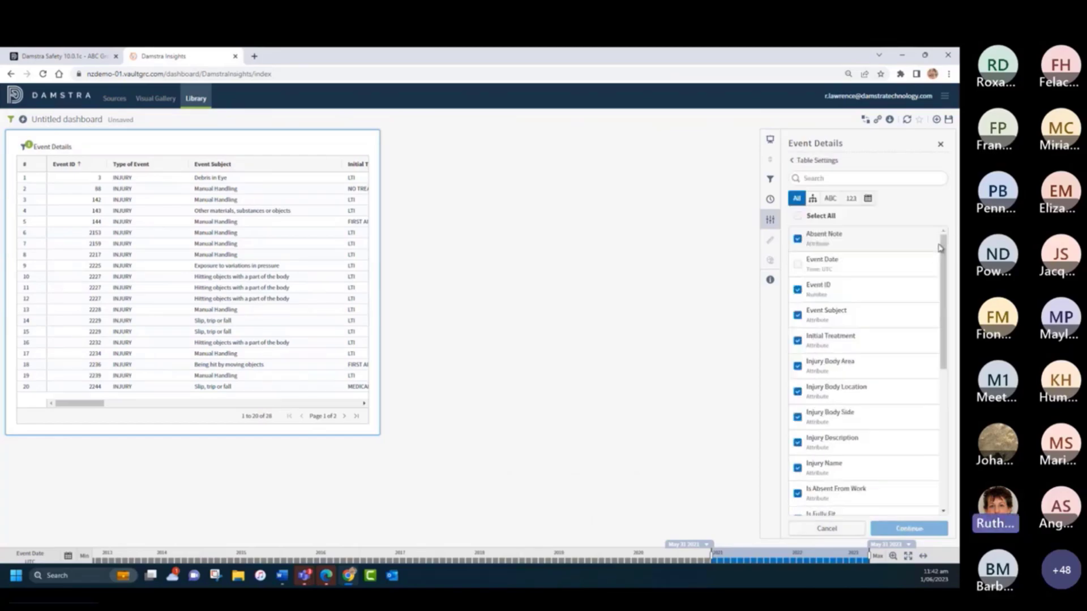
click(799, 266)
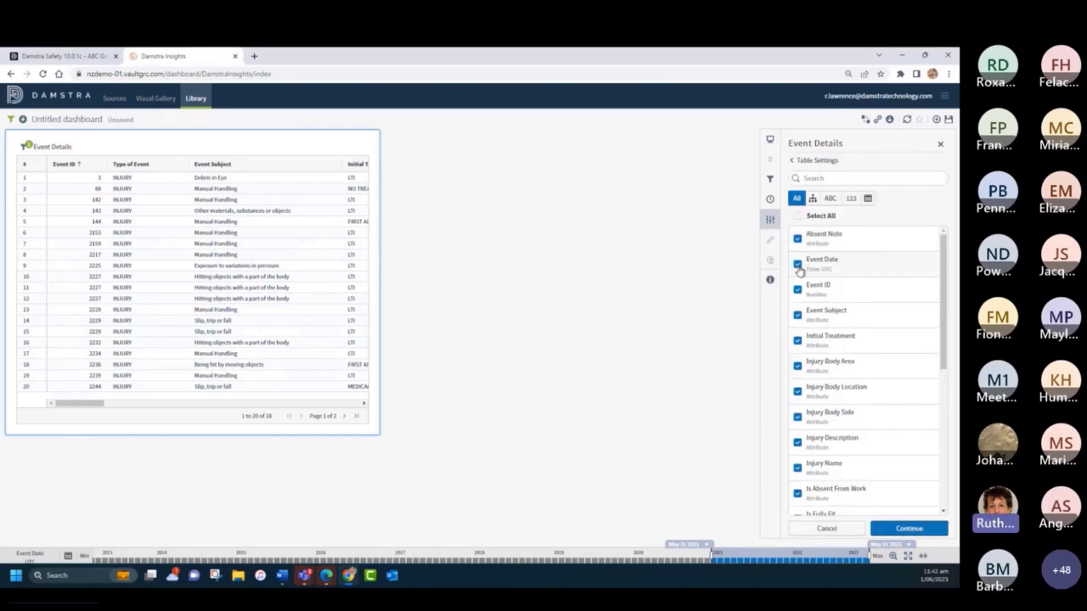
click(908, 529)
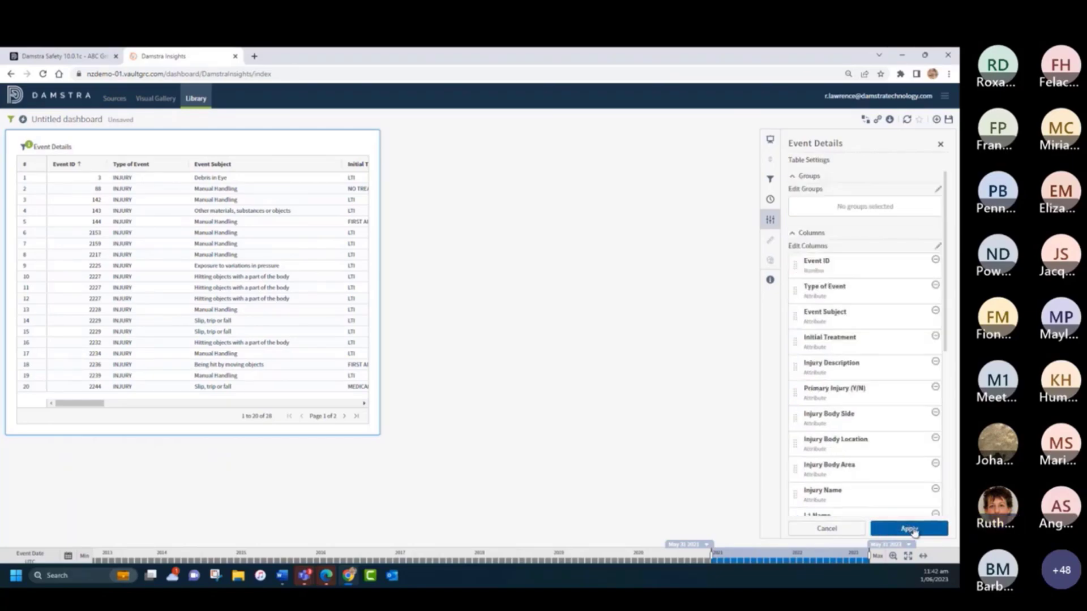
click(912, 529)
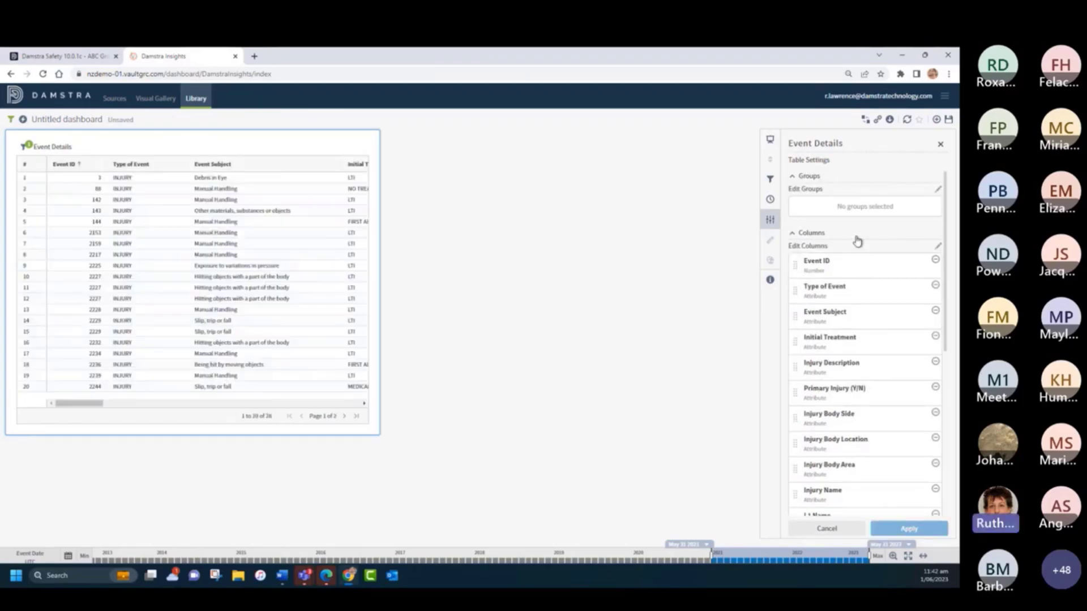
- Group the Event Details table by Event Date with Month granularity, apply it, and close the visual's settings
scroll(856, 391, down, 2)
scroll(854, 405, down, 6)
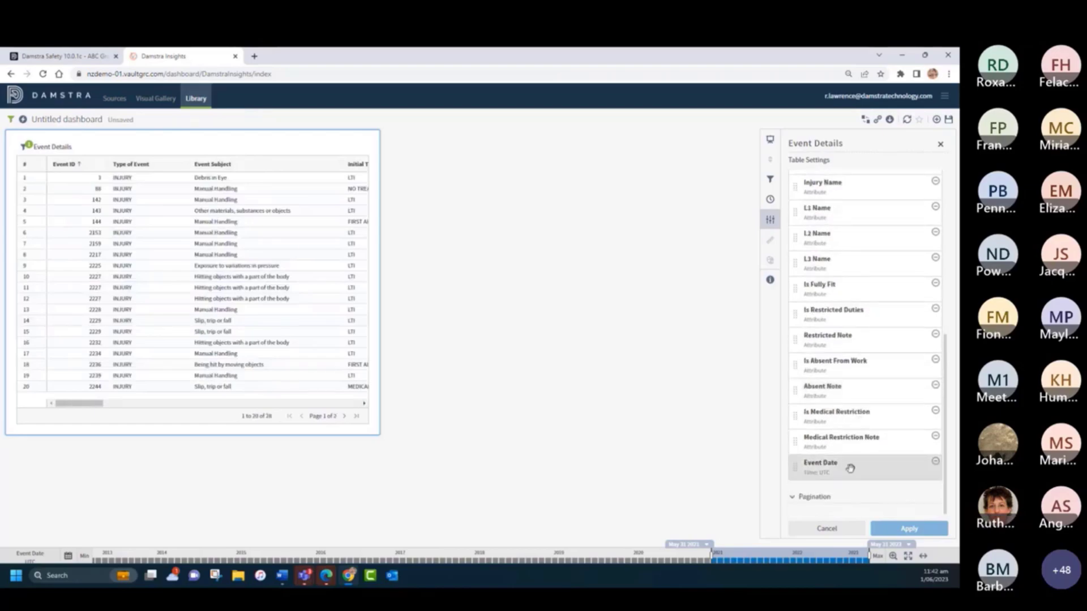
drag(840, 462, 845, 234)
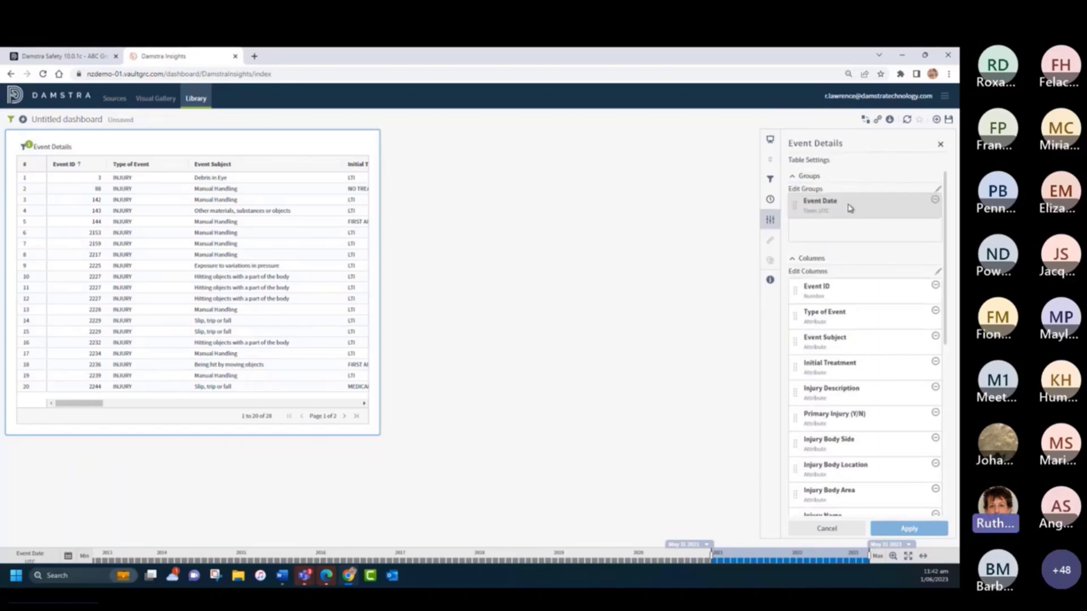
click(886, 227)
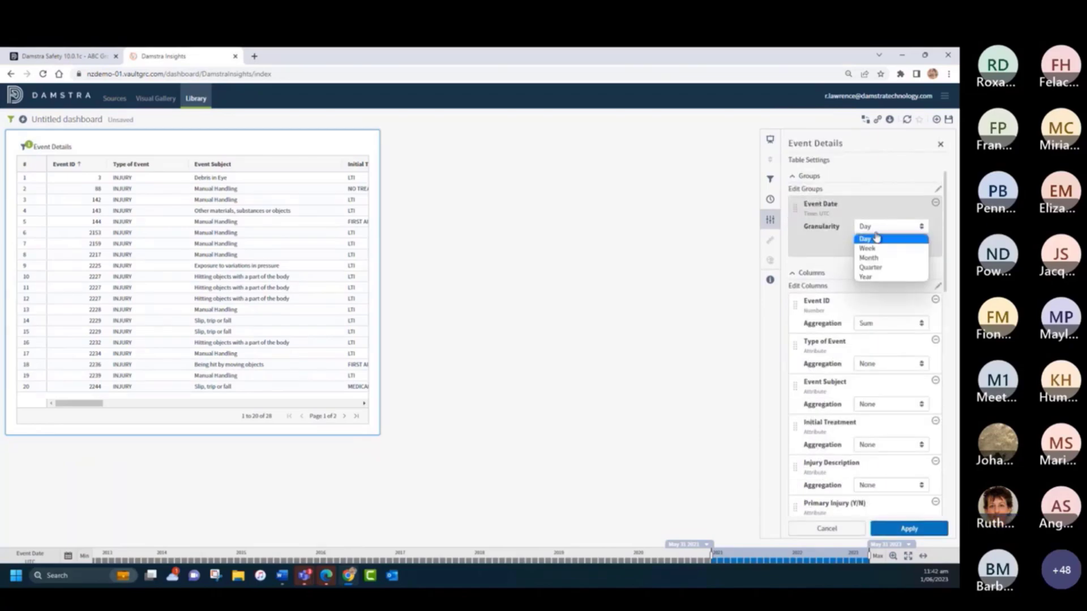
click(873, 259)
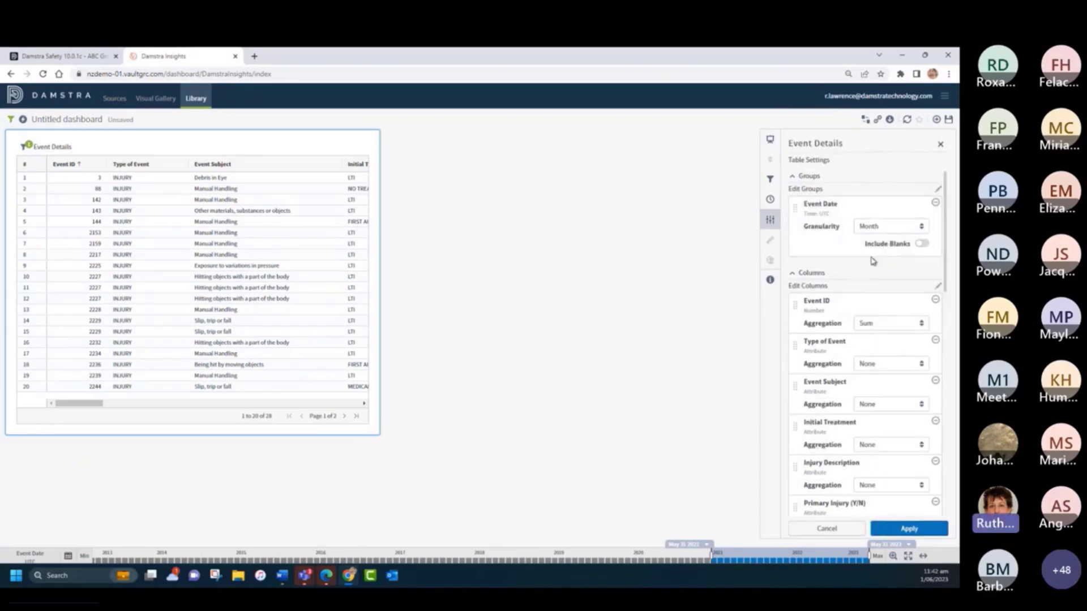
click(911, 529)
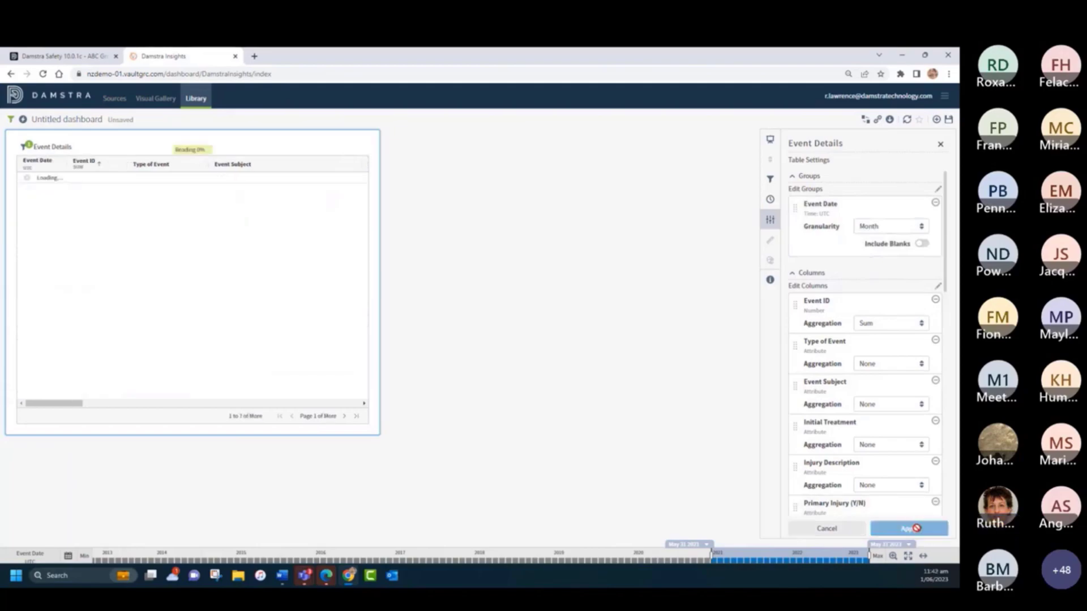
click(941, 146)
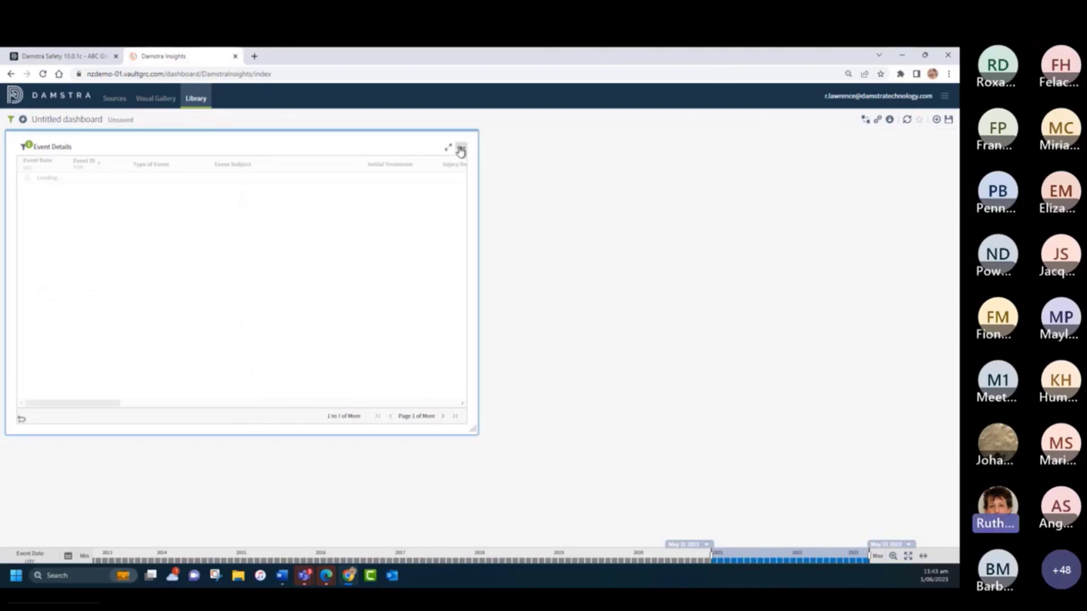
- Change the Event Details visual style to Bars, and leave for the library, discarding the unsaved dashboard changes
click(461, 150)
click(485, 179)
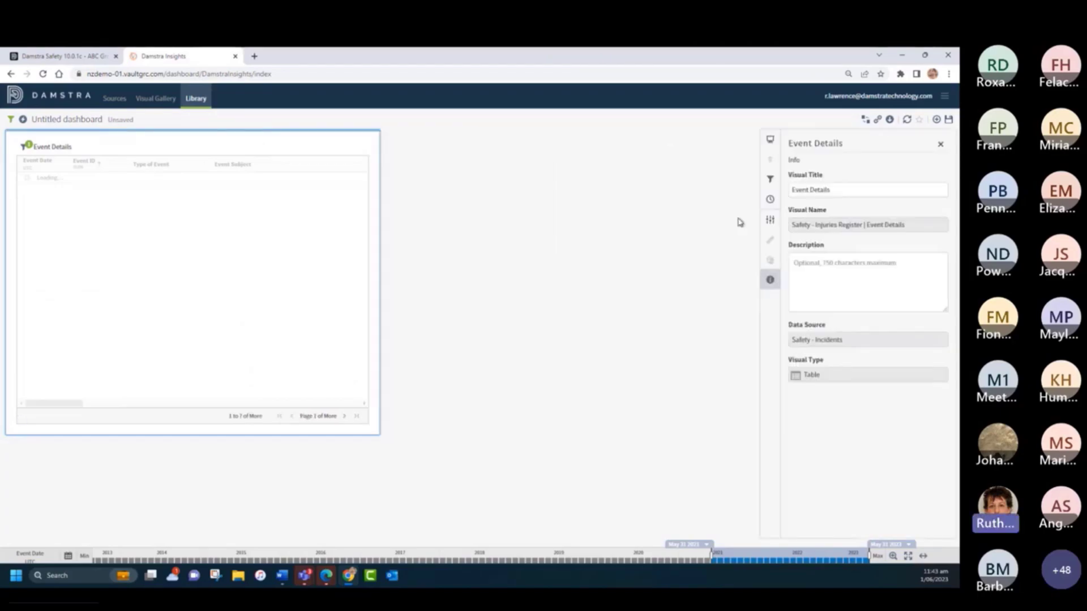
click(769, 143)
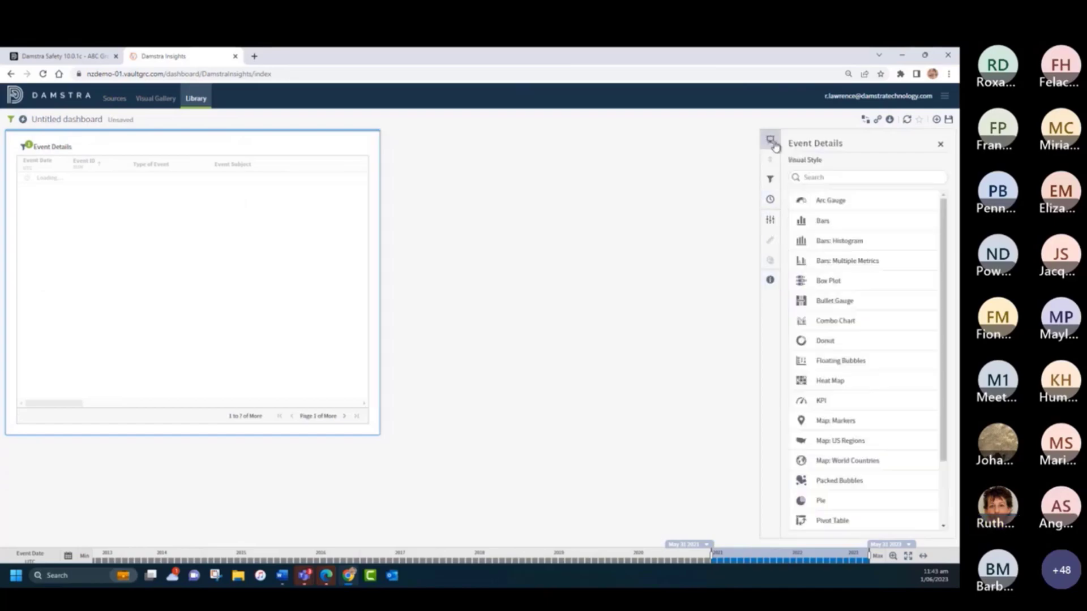
click(822, 222)
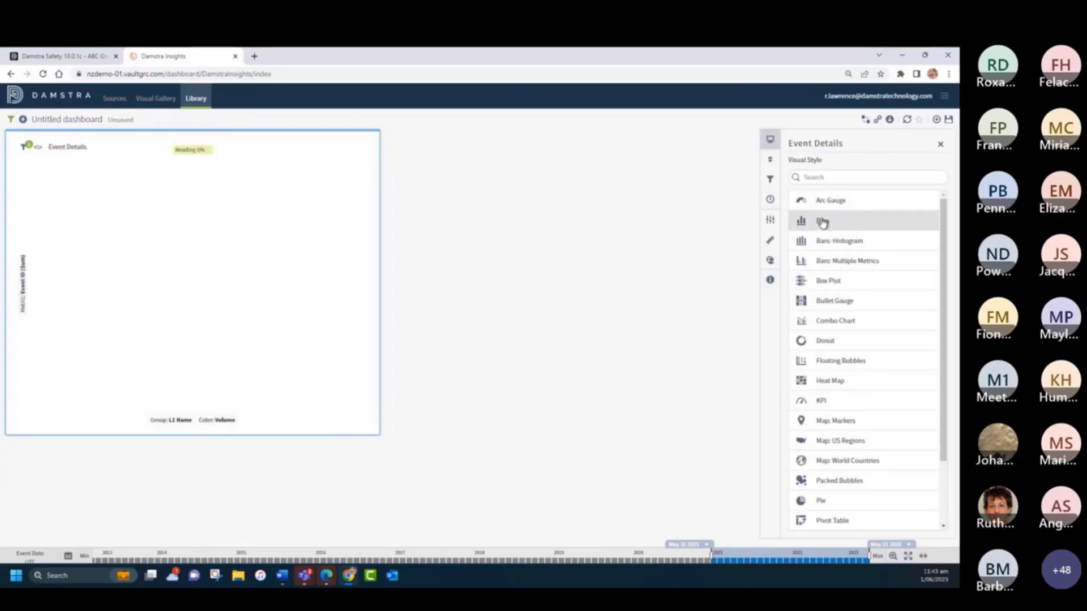
click(194, 99)
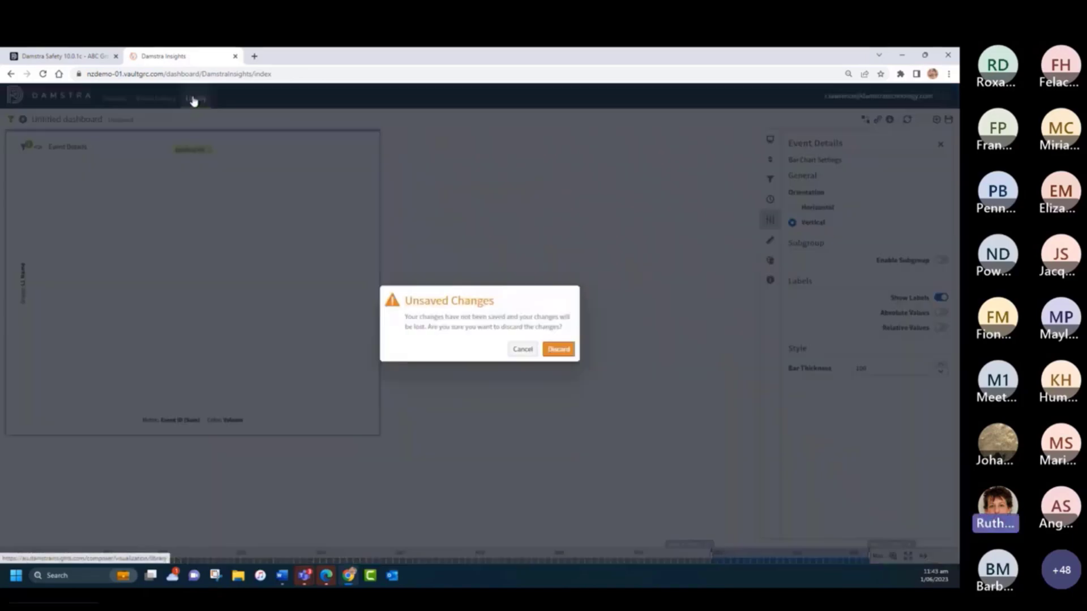
click(572, 354)
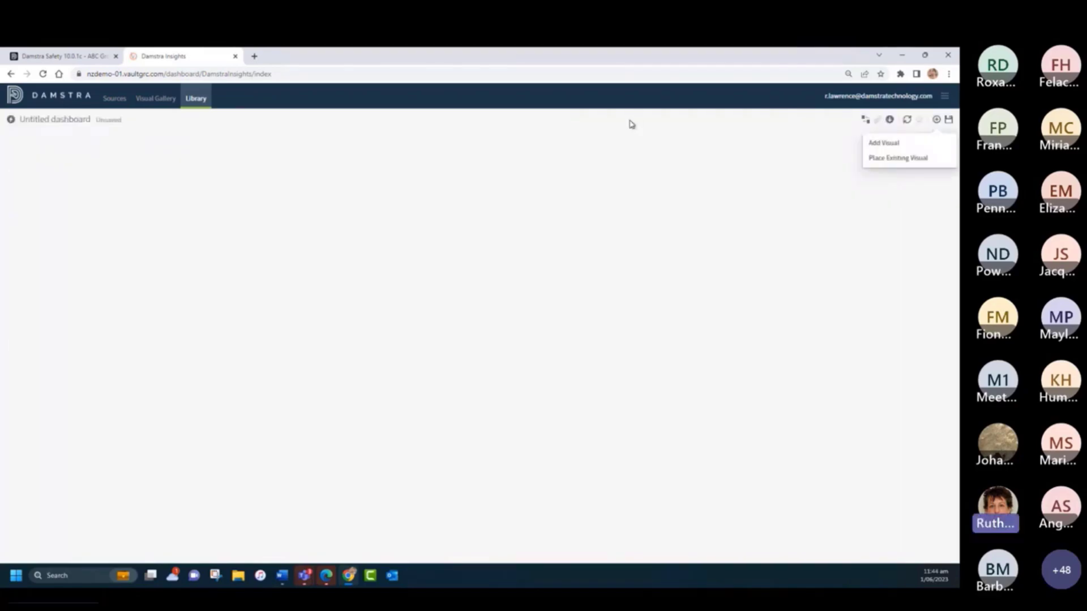
- Place the existing Injury Body Location bar chart on the new dashboard and shrink it to about a third of the width
click(887, 159)
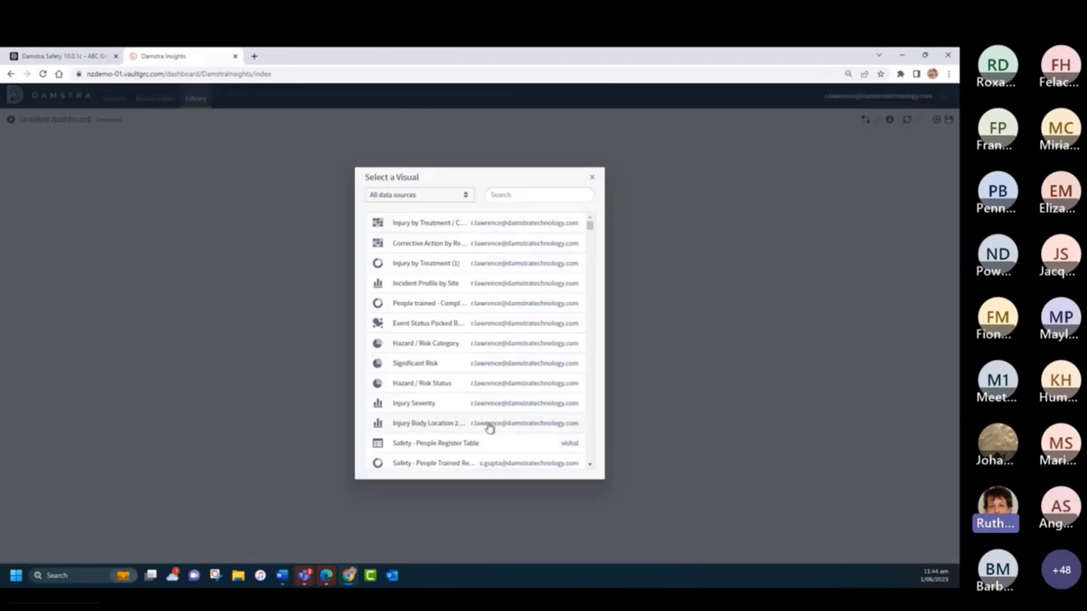
click(419, 425)
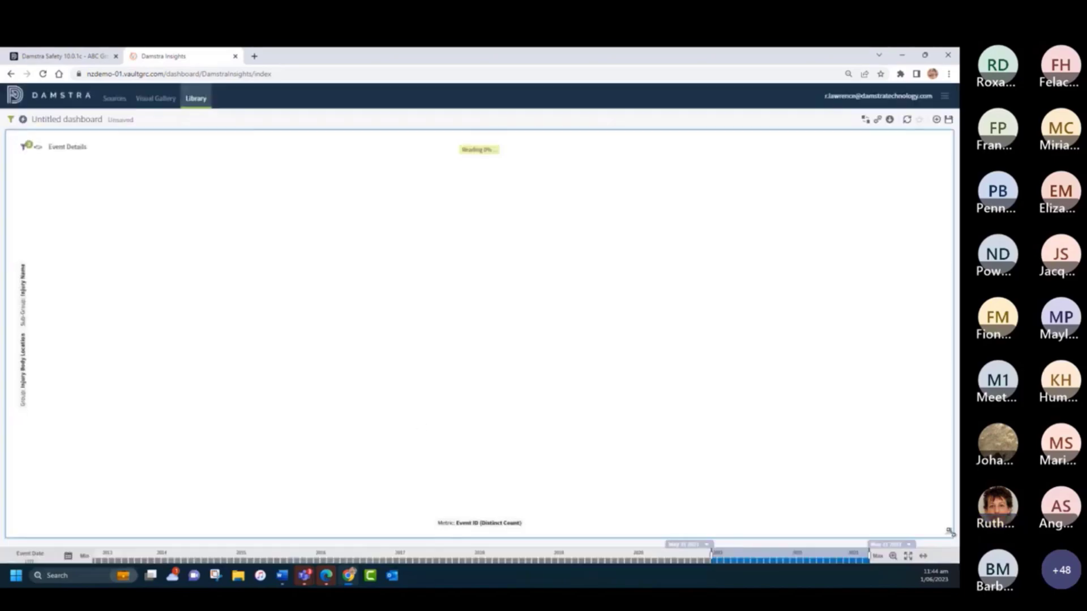
drag(950, 532, 320, 312)
- Place the existing visual Injury Severity beside the Event Details chart and shrink it to the same size
click(936, 119)
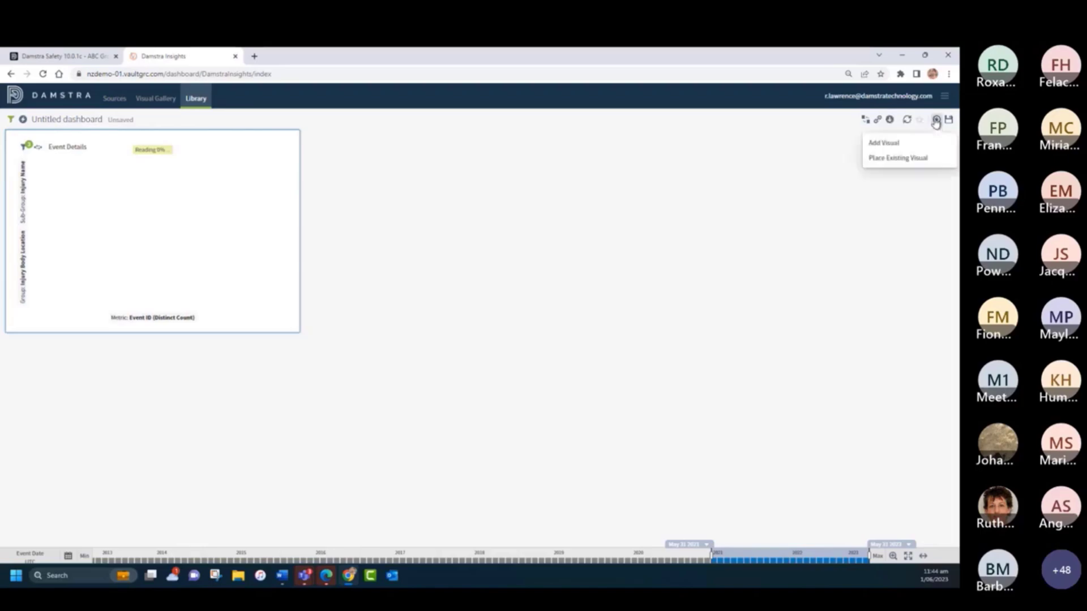
click(894, 158)
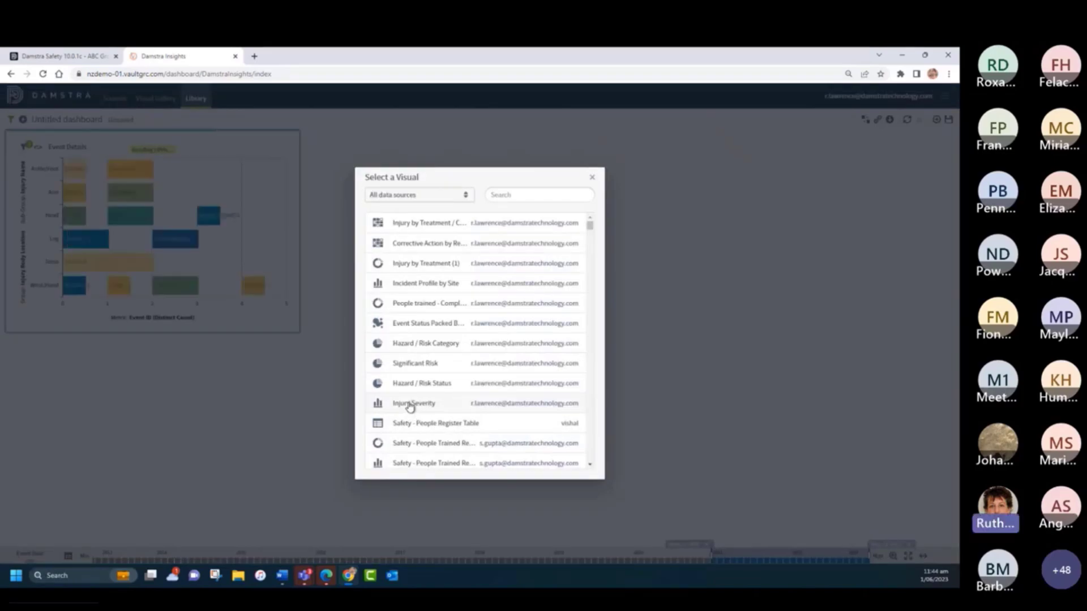
click(411, 404)
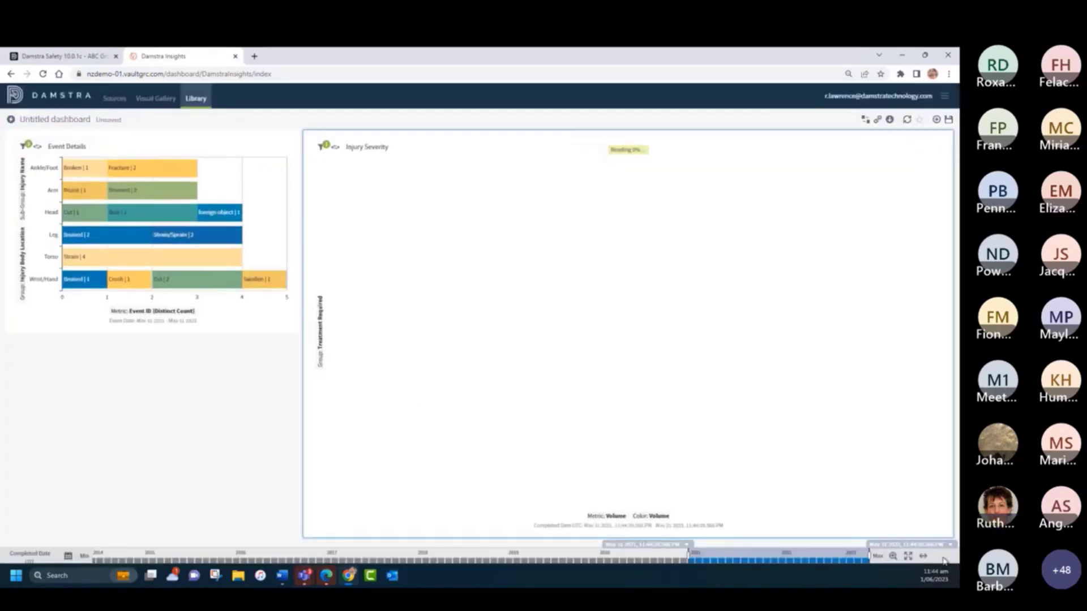
drag(949, 532, 588, 334)
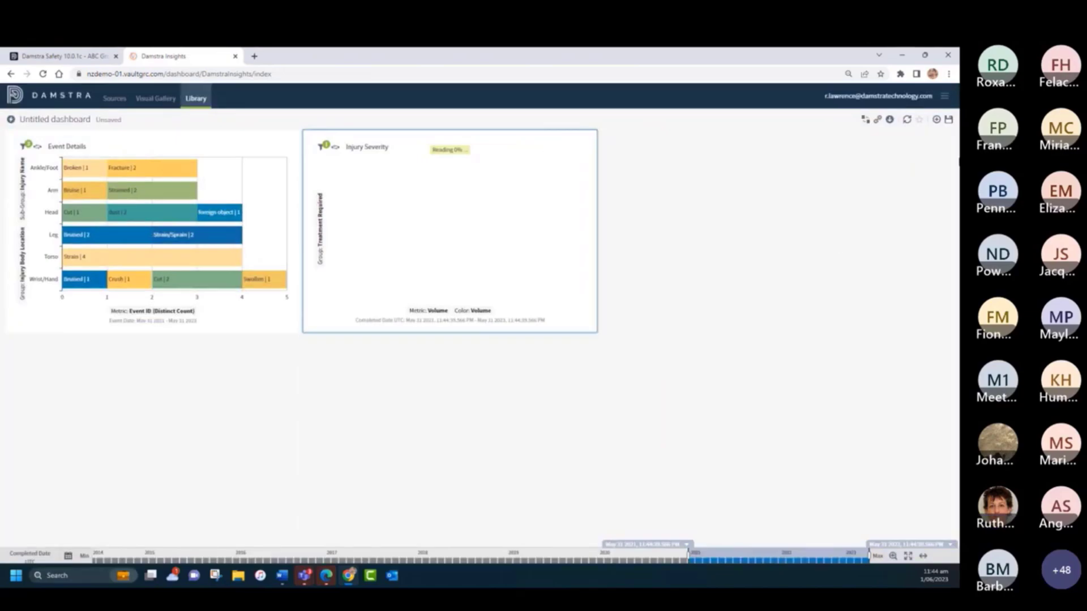
- Place the existing visual Incident Profile by Site beside Injury Severity, filling the row, and match the Event Details chart's height to the row
click(938, 121)
click(904, 162)
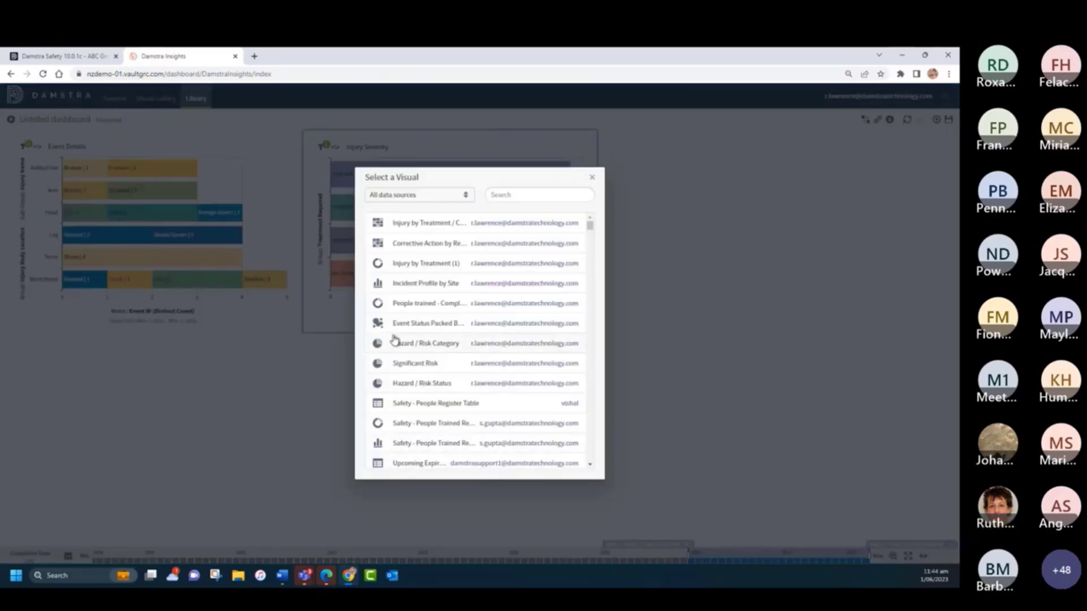
click(412, 284)
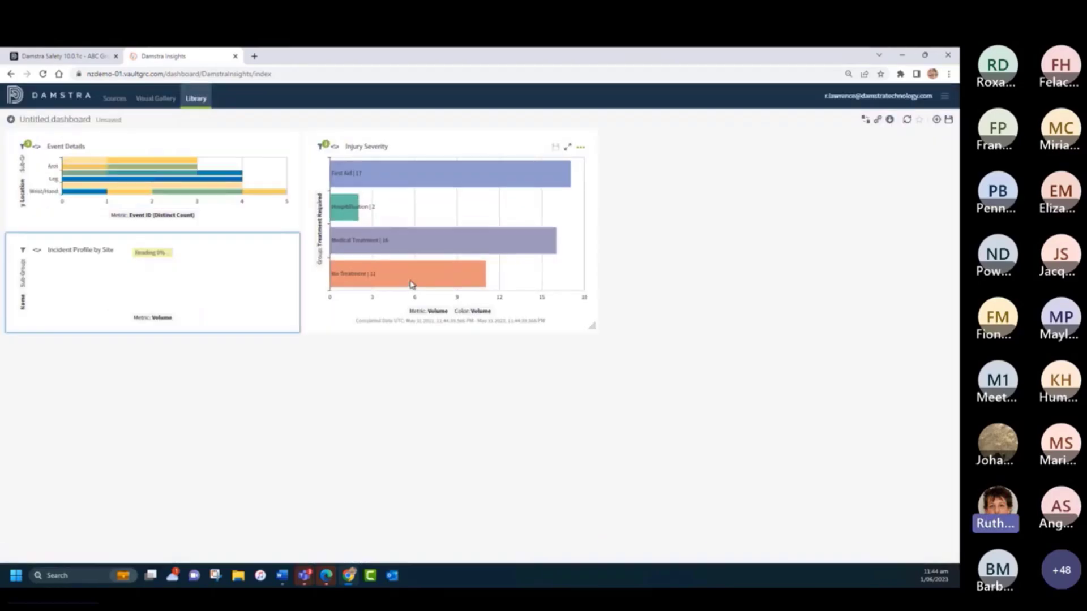
drag(194, 247, 787, 145)
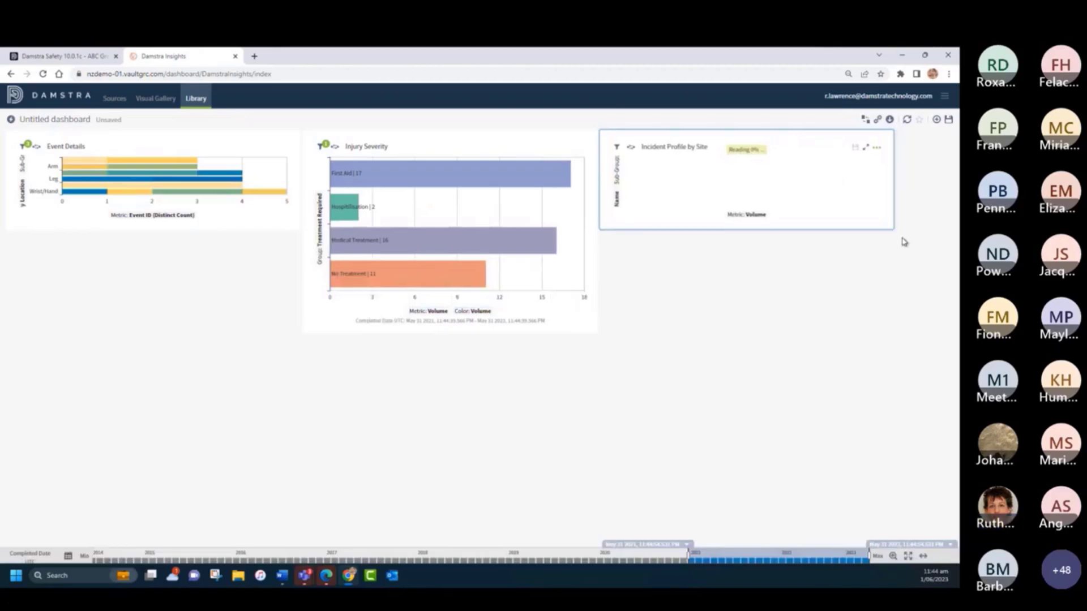
drag(892, 226, 944, 332)
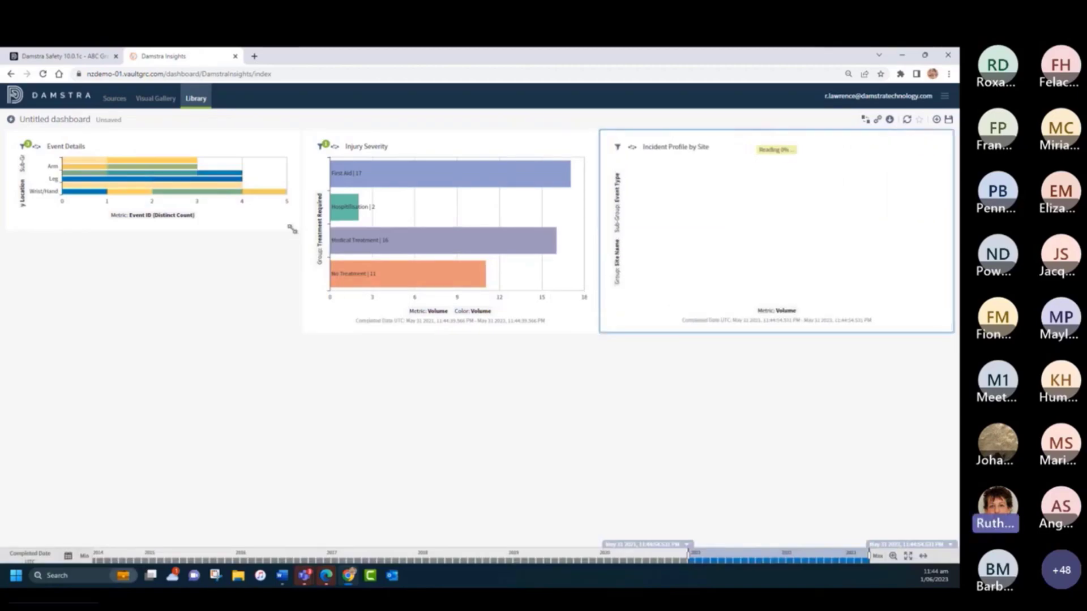
drag(292, 229, 295, 330)
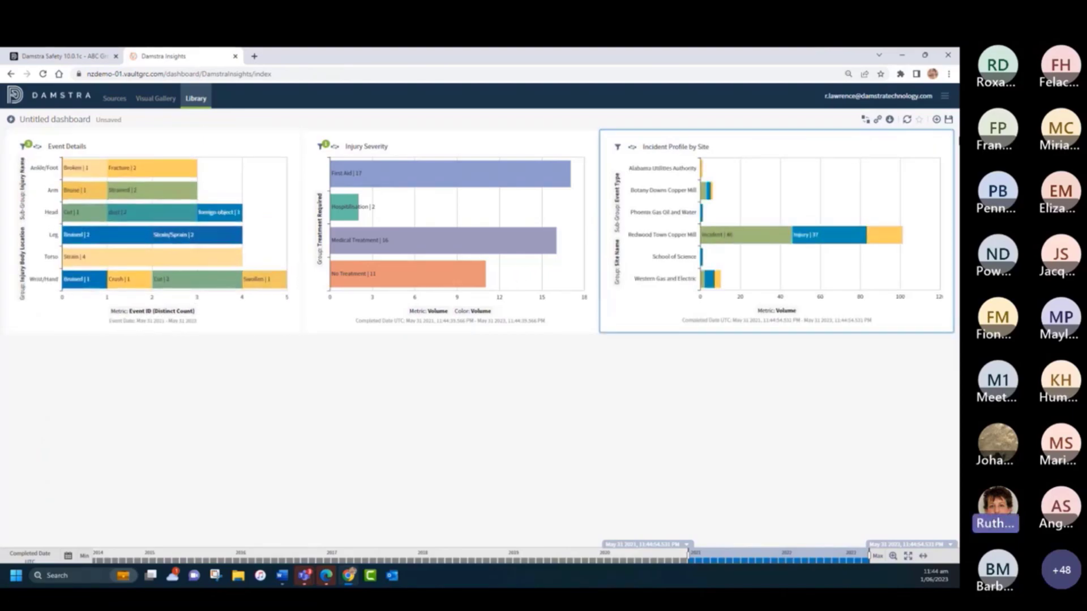
- Place the existing Injury by Treatment / Categ... heat map on the dashboard and move it below the Event Details chart
click(936, 119)
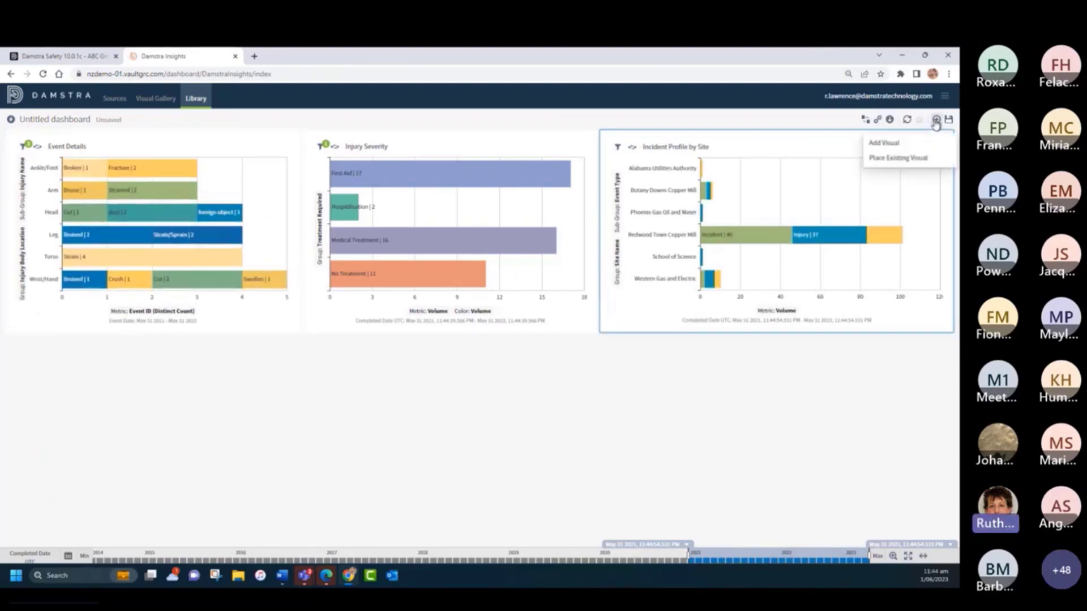
click(895, 158)
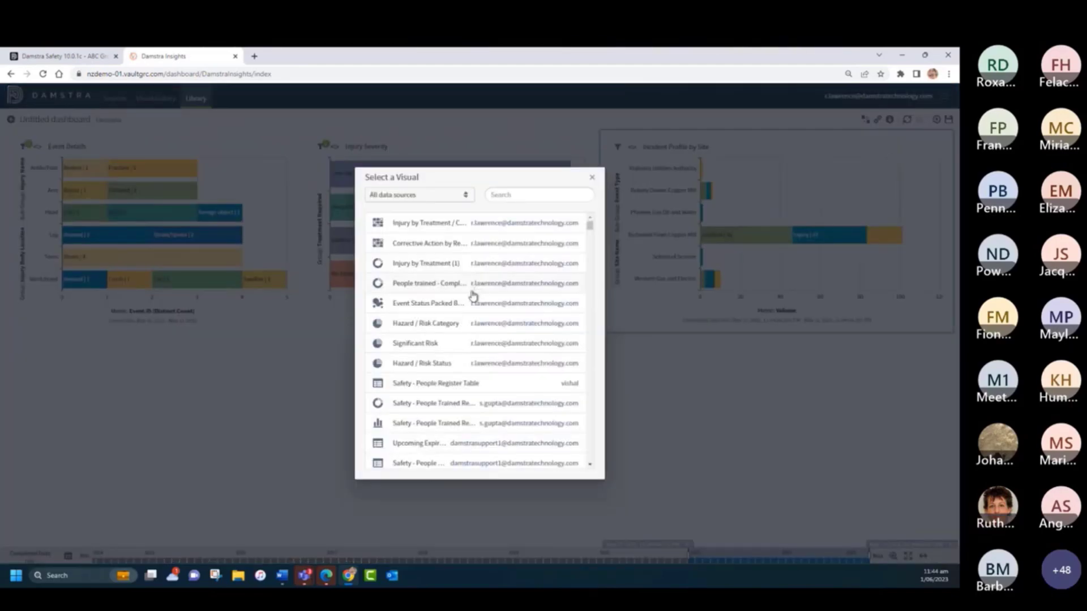
click(406, 224)
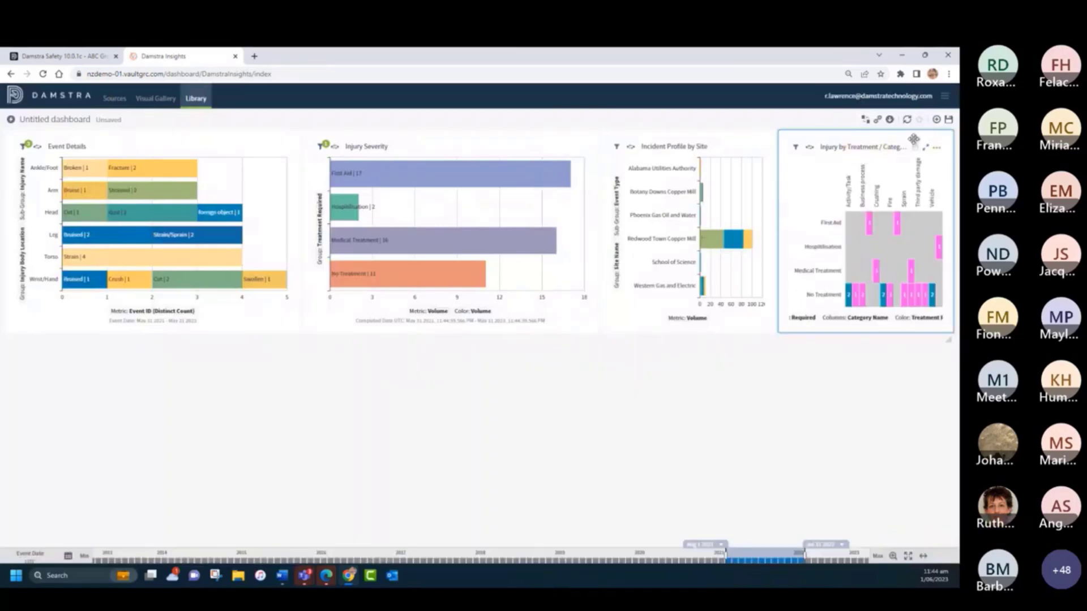
drag(944, 149, 173, 349)
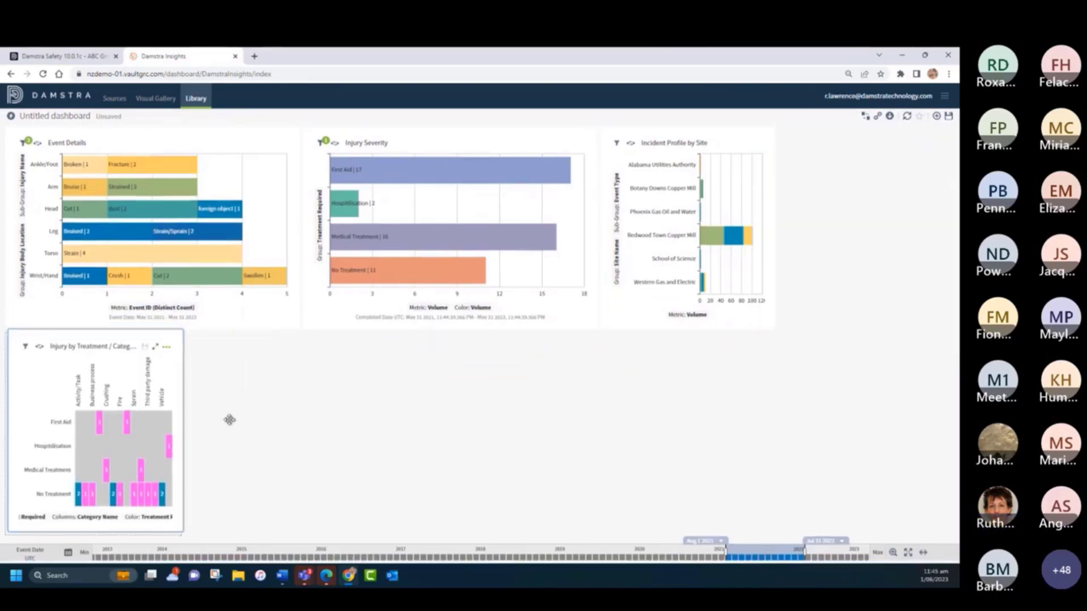
- Widen the Injury by Treatment / Category heat map to about two thirds of the row and stretch Incident Profile by Site to the dashboard's edge
drag(180, 534, 598, 541)
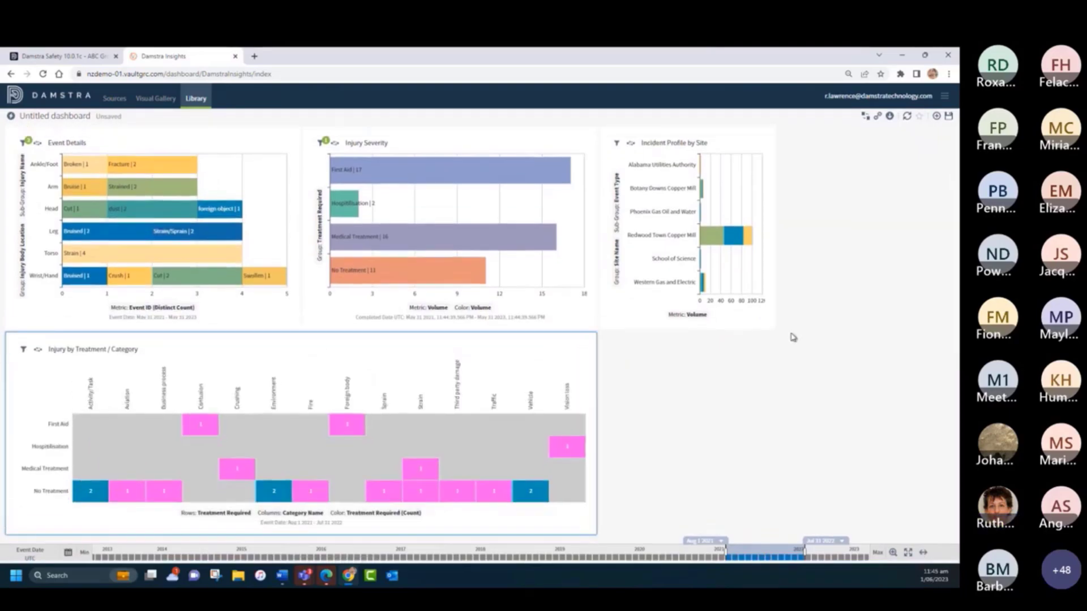
drag(772, 327, 953, 334)
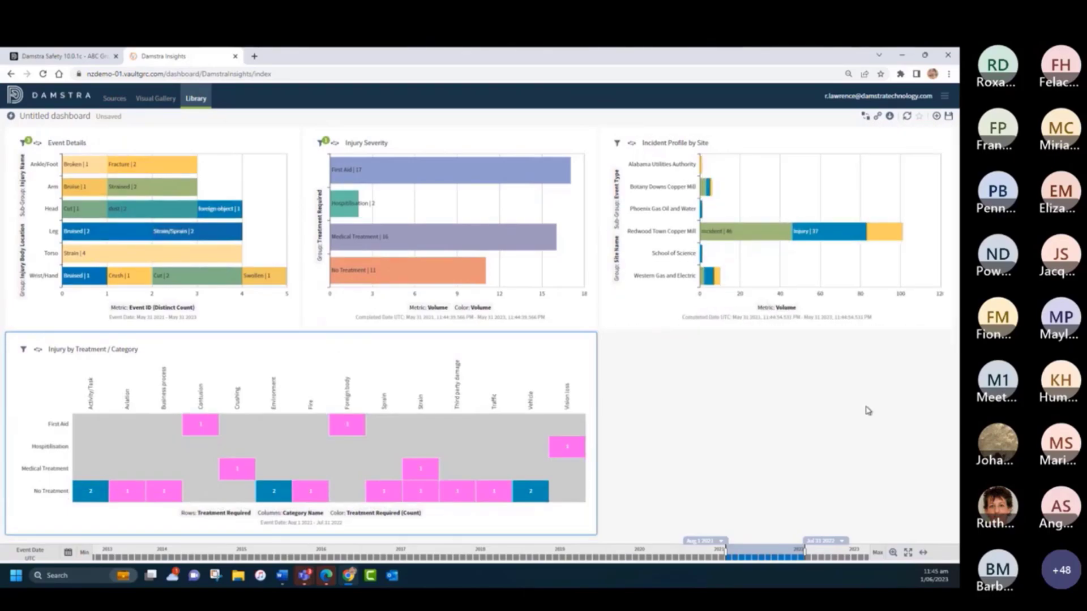
- Place the existing visual Hazard / Risk Status below the heat map, shrunk to just over a third of the dashboard width
click(937, 116)
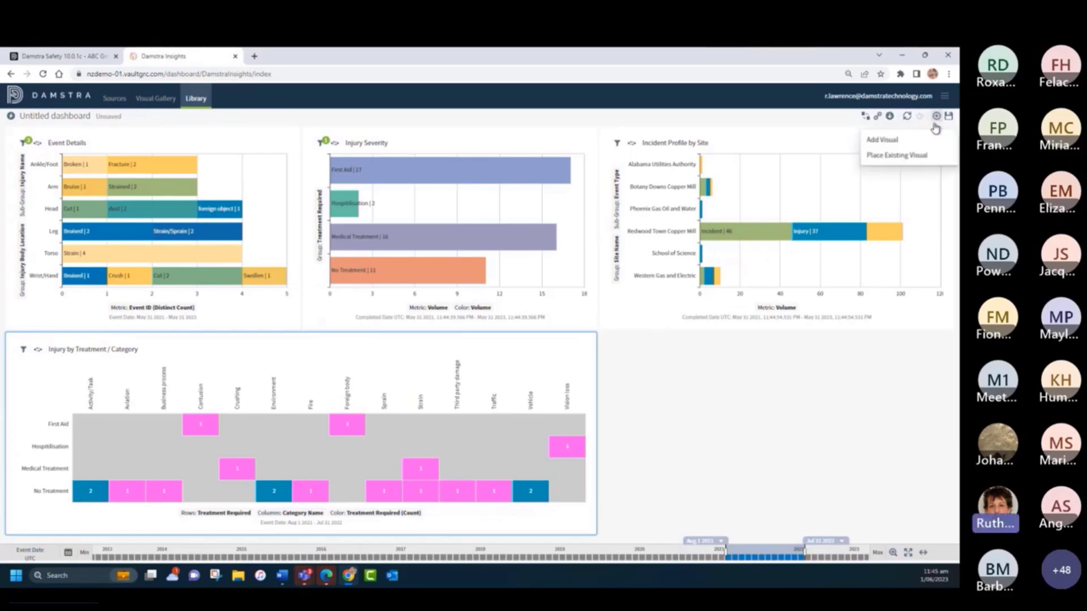
click(912, 154)
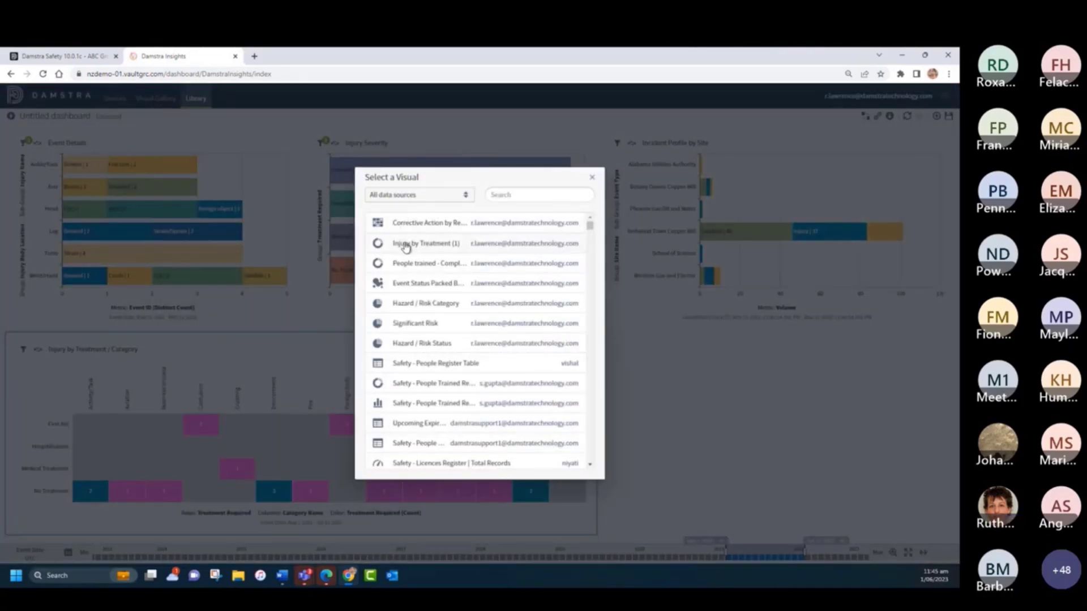
click(411, 344)
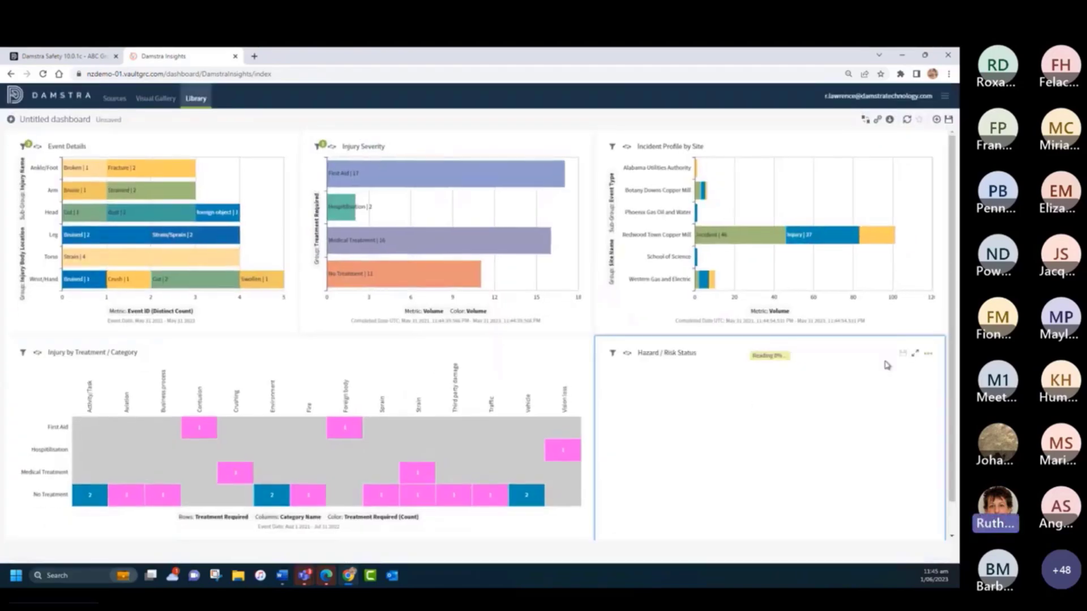
drag(864, 352, 313, 342)
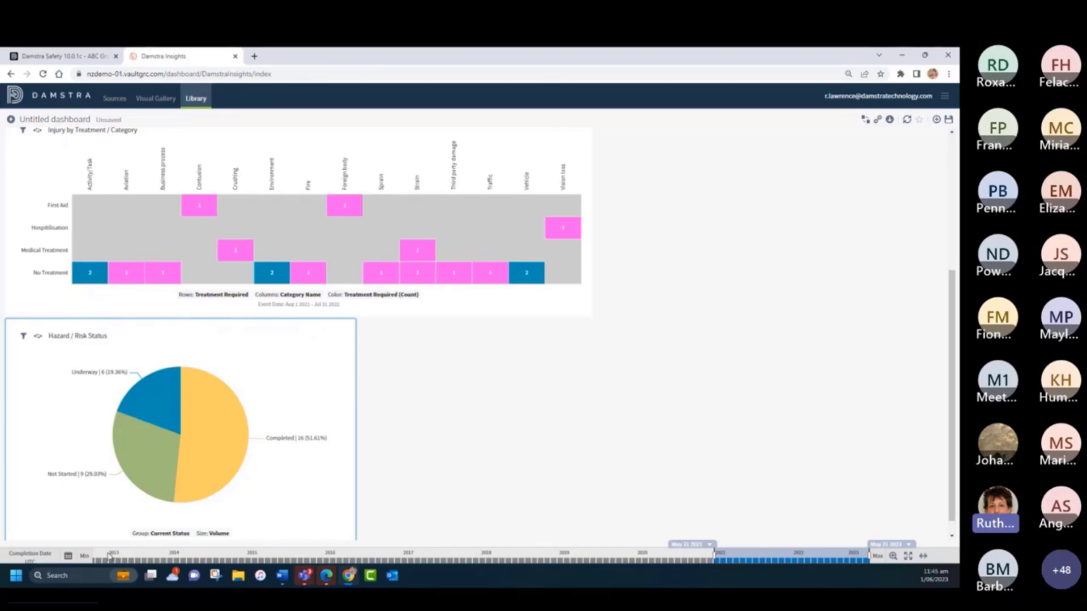
- Place the existing visual Significant Risk, shrink it to a similar size and move it beside the Hazard / Risk Status pie chart
click(936, 119)
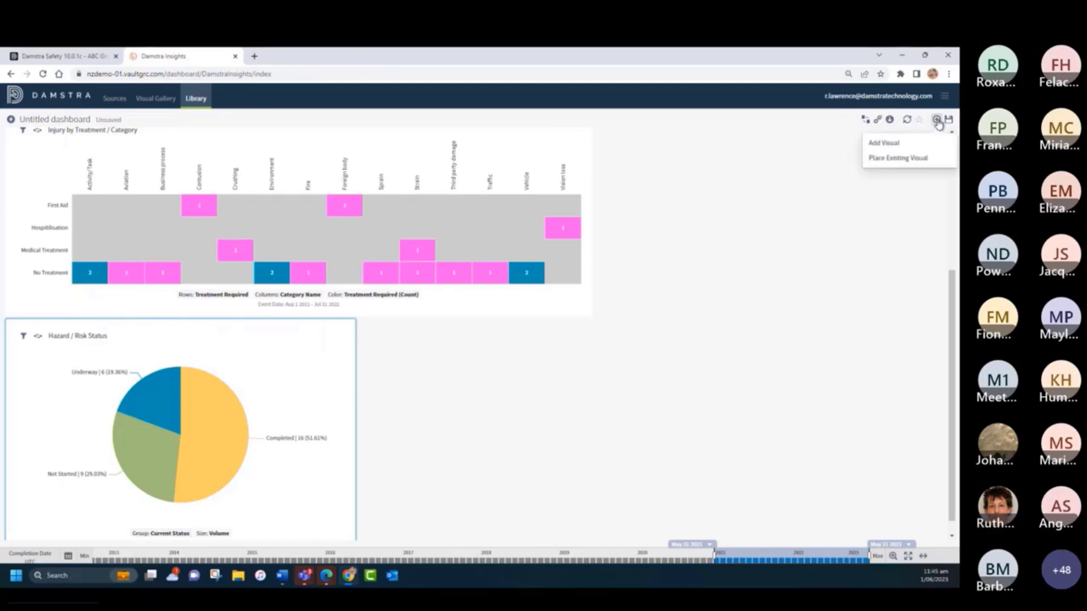
click(899, 159)
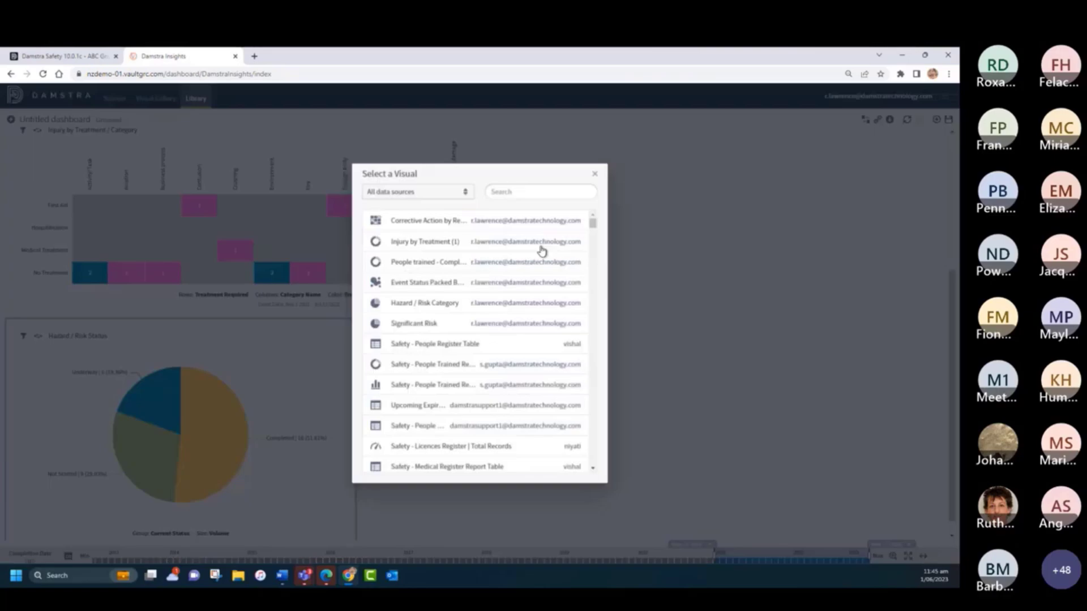
click(406, 325)
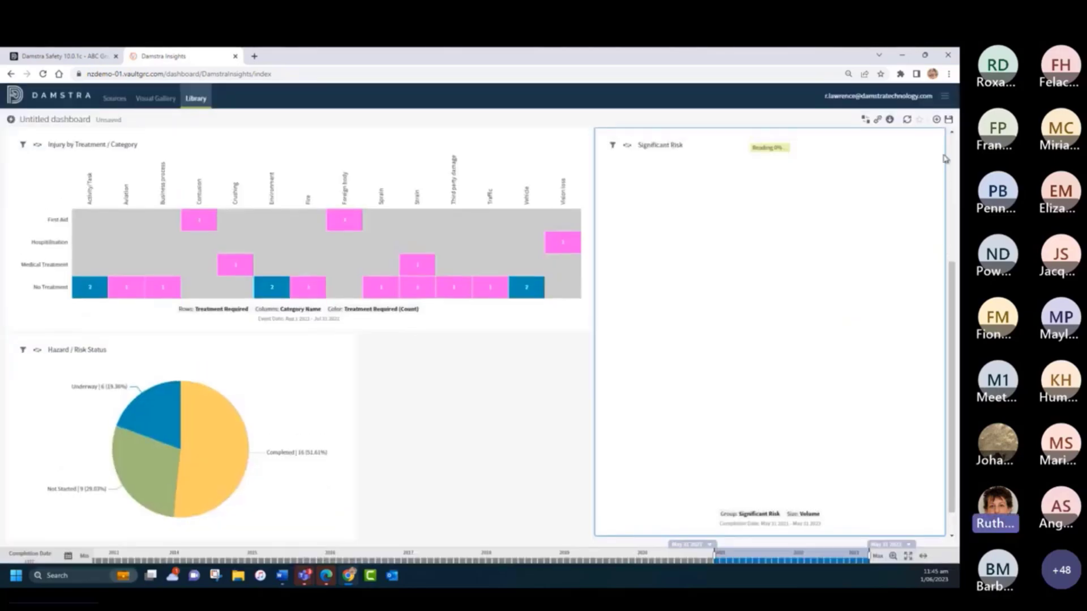
drag(938, 531, 881, 362)
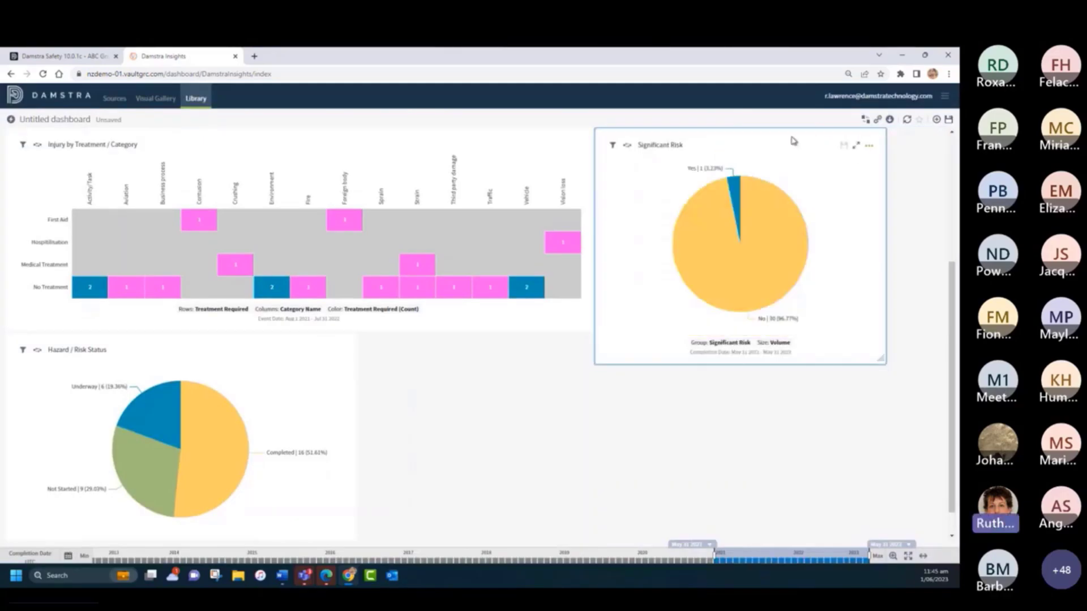
drag(796, 144, 559, 351)
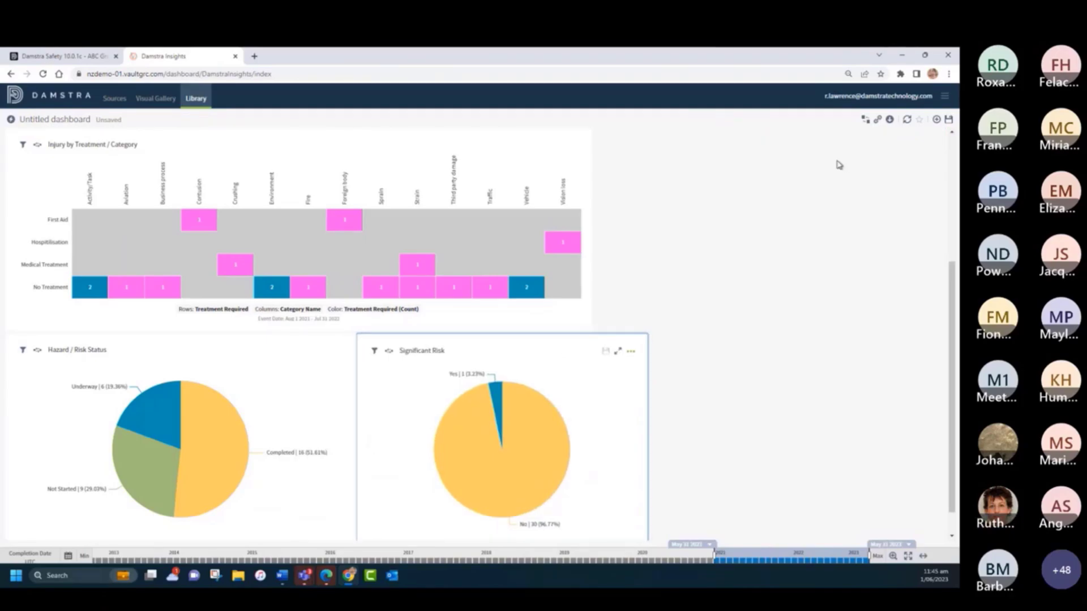
- Place the existing visual Hazard / Risk Category beside the heat map and shrink it to about a quarter of the dashboard width
click(935, 120)
click(900, 160)
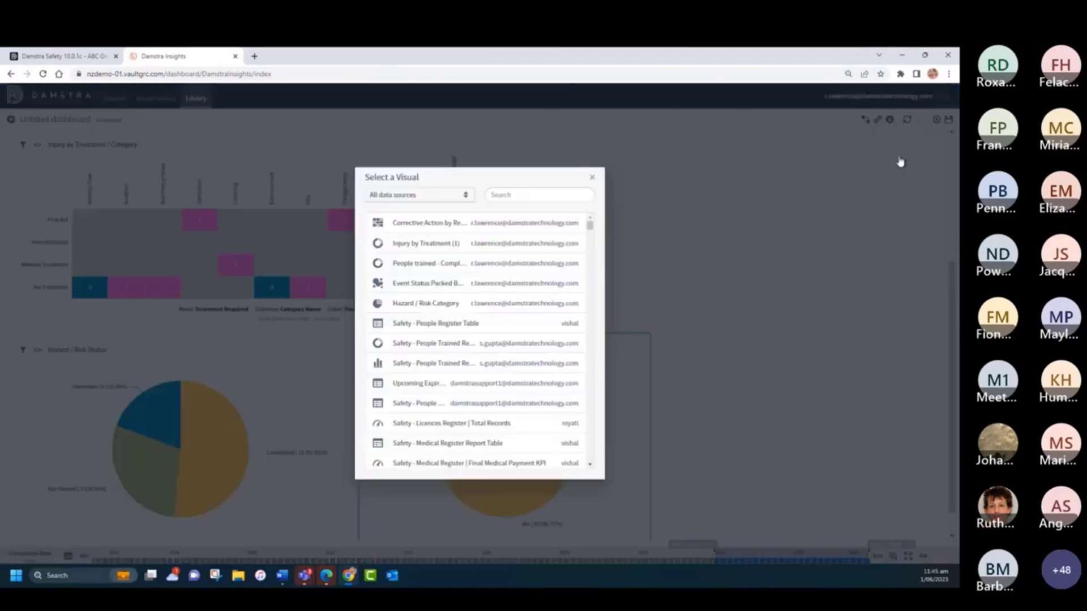
click(405, 304)
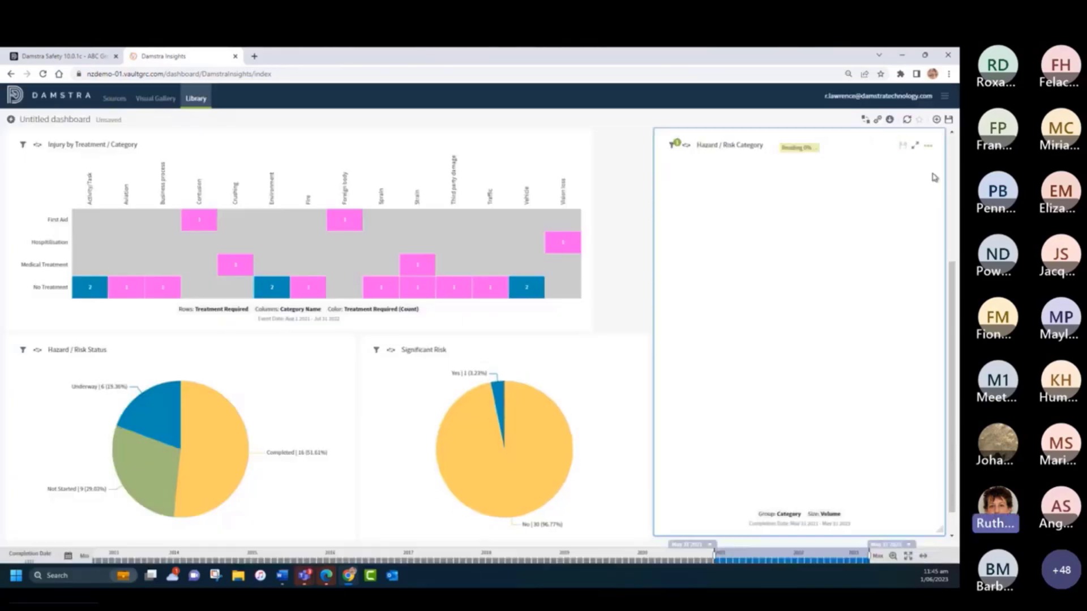
drag(936, 521, 942, 376)
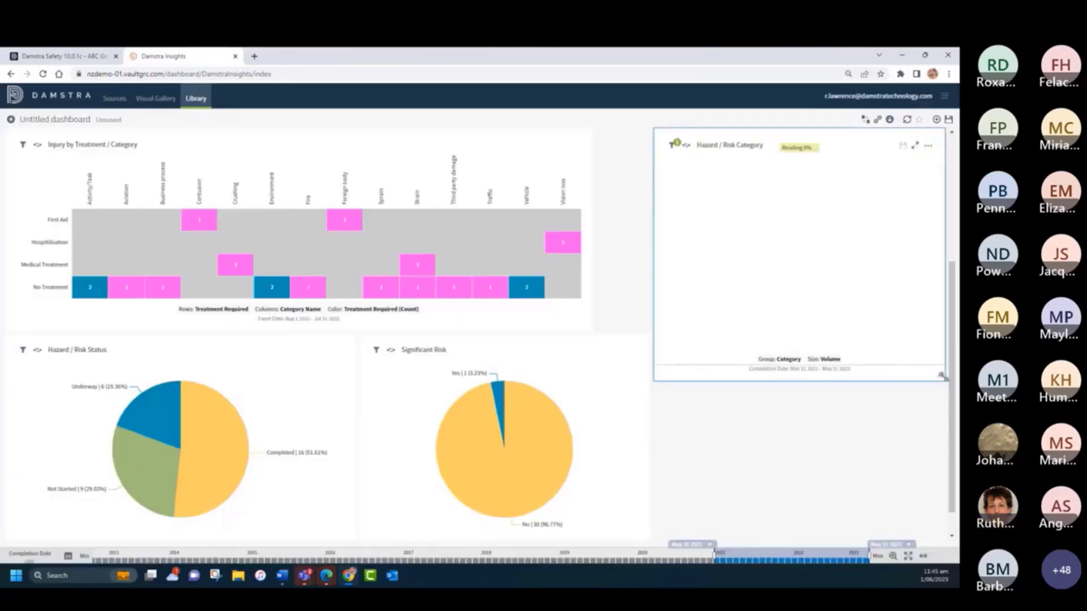
drag(842, 145, 801, 382)
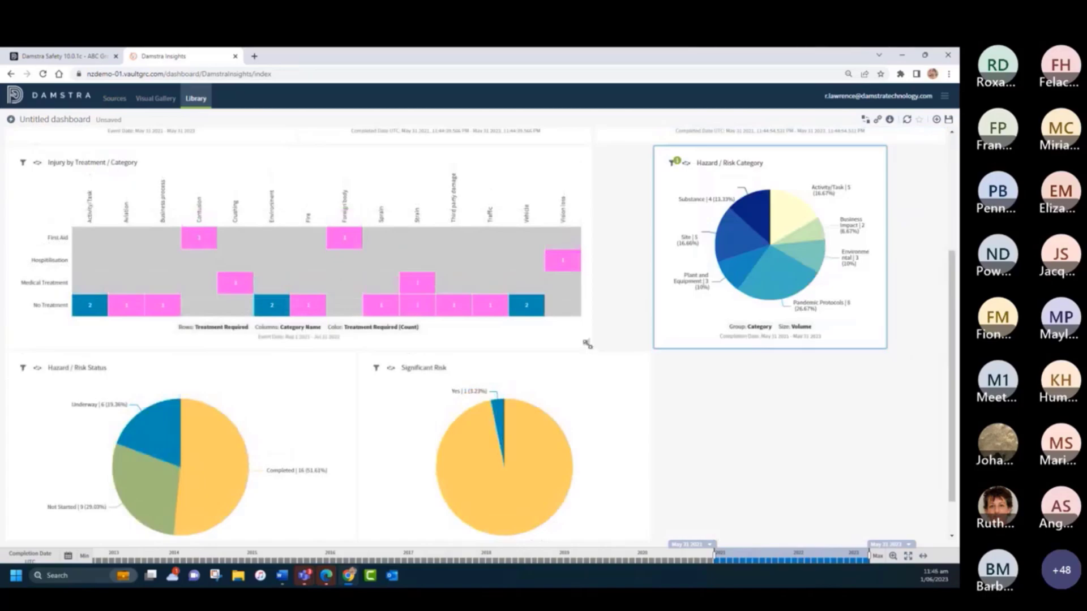
- Widen the heat map across the full row and enlarge Hazard / Risk Category beside Significant Risk to fill the bottom row
drag(586, 343, 906, 340)
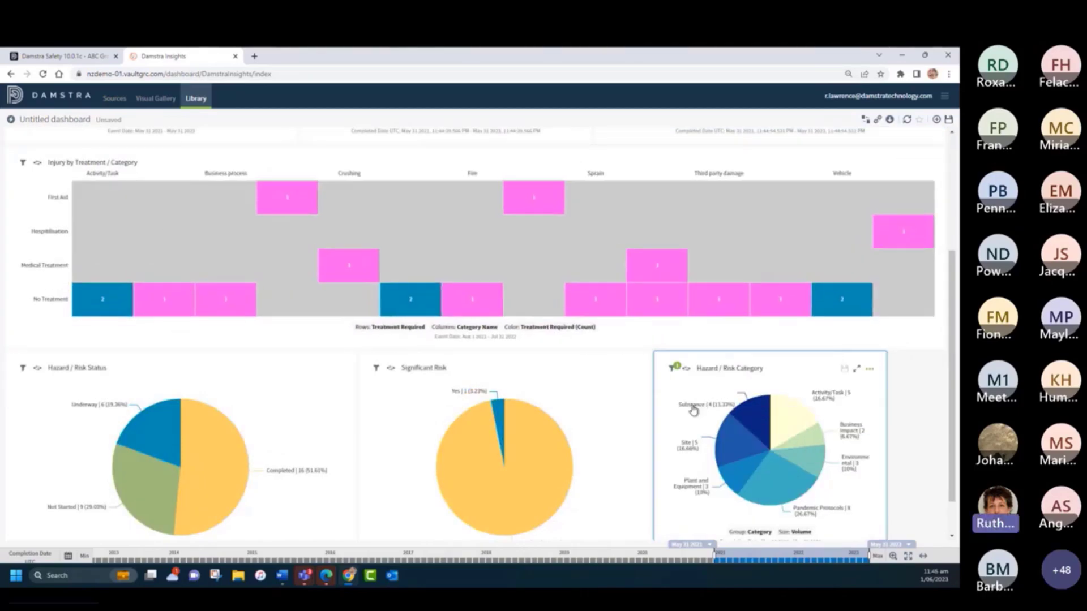
scroll(872, 498, down, 1)
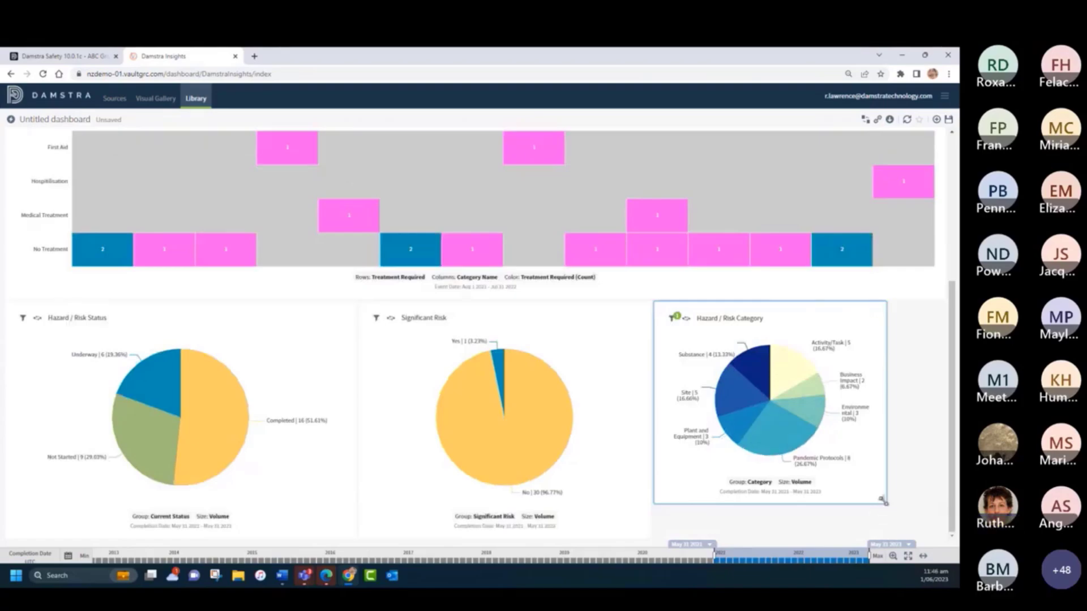
drag(886, 504, 938, 534)
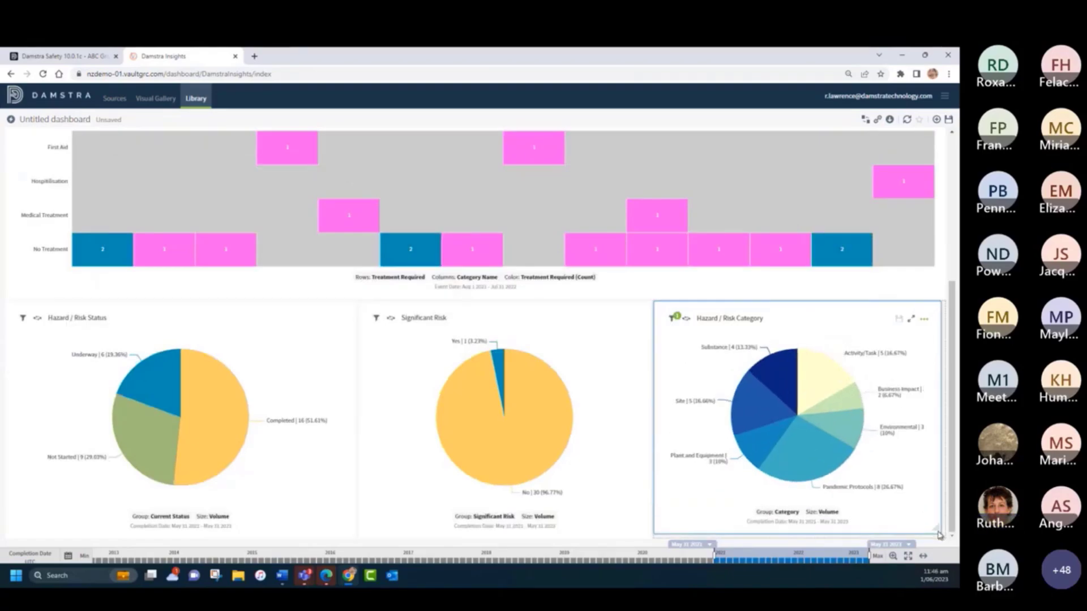
- Place the existing Event Status Packed B... bubble chart beside the heat map and shrink it to half its width
scroll(430, 271, up, 5)
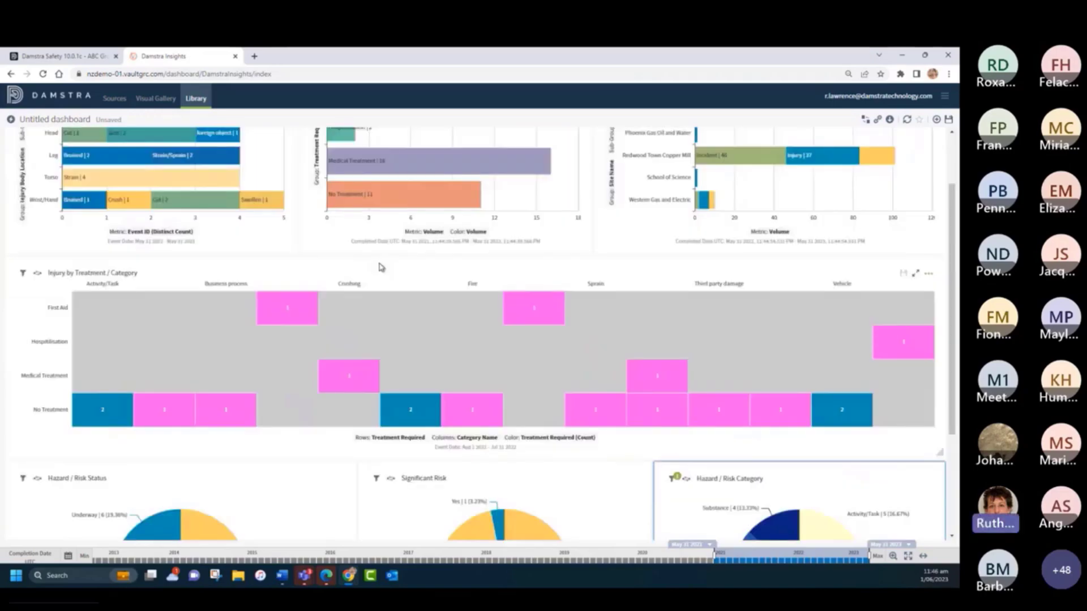
click(937, 120)
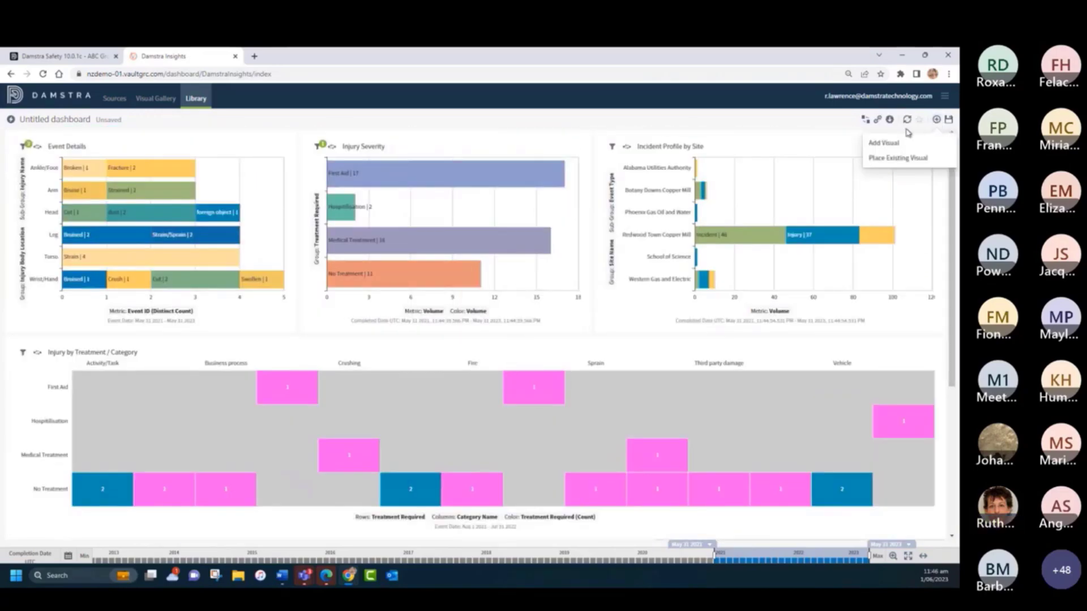
click(886, 159)
click(426, 288)
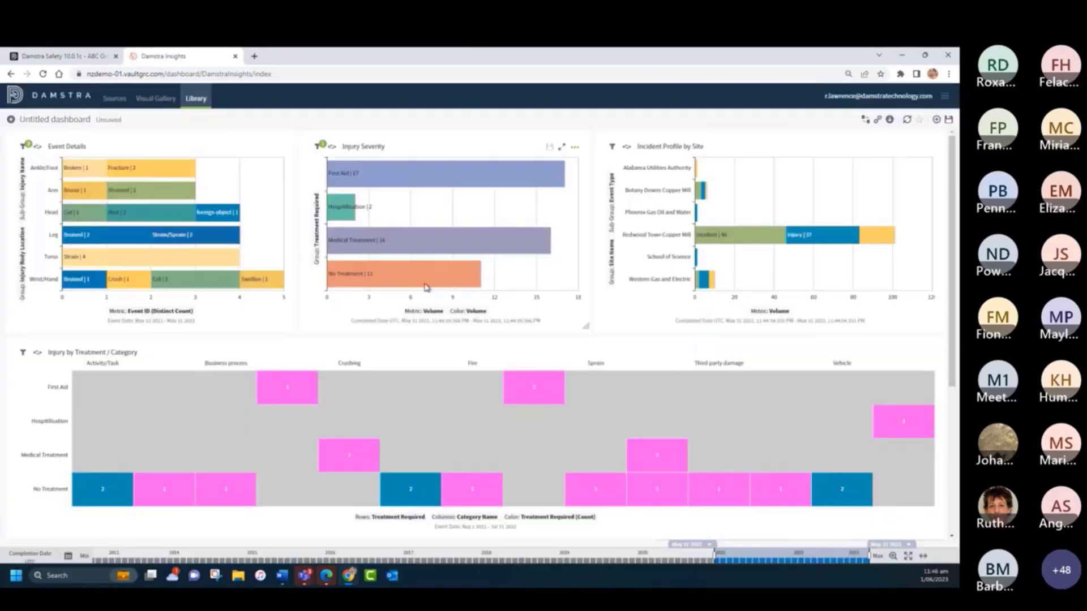
scroll(304, 371, down, 3)
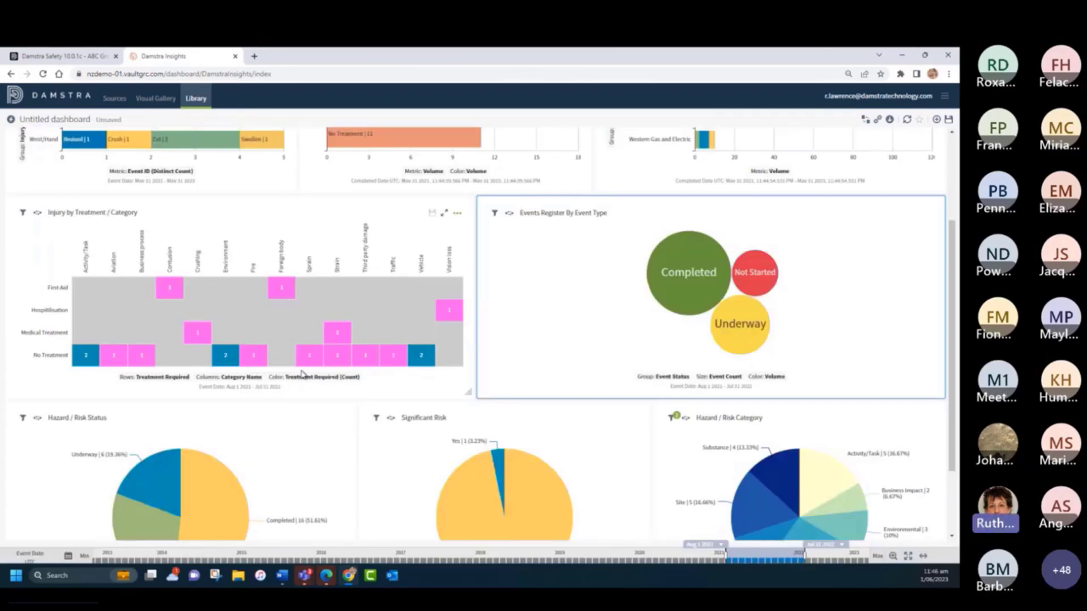
mouse_move(677, 292)
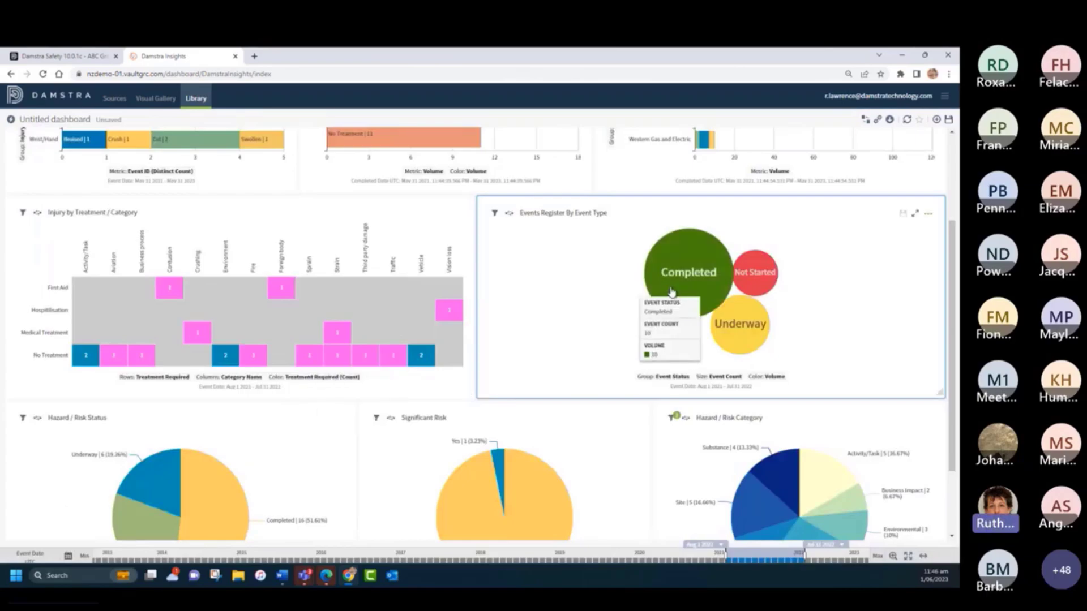
mouse_move(739, 326)
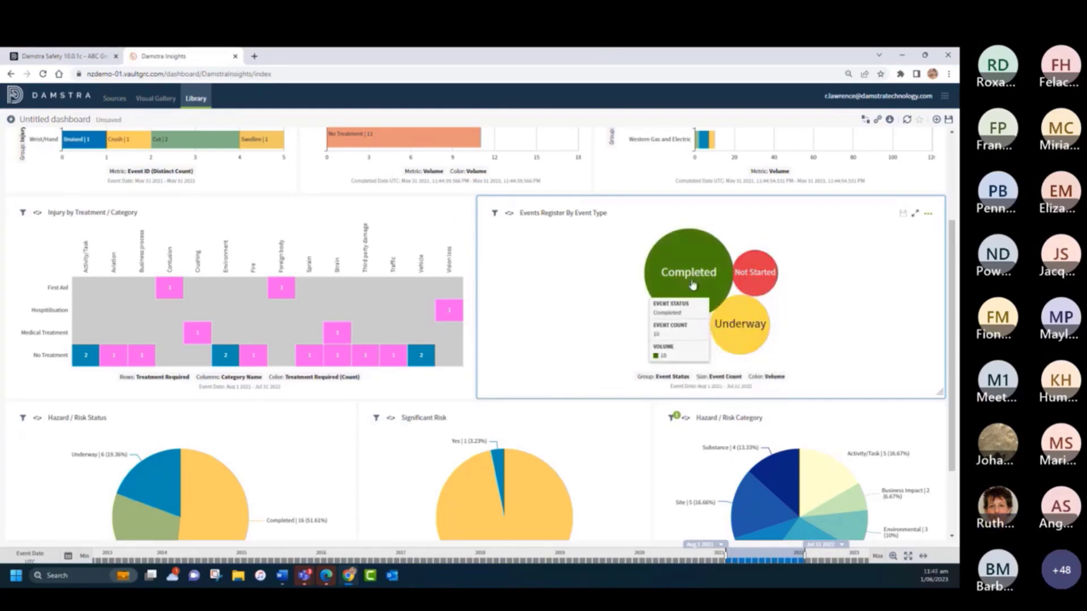
drag(937, 391, 705, 396)
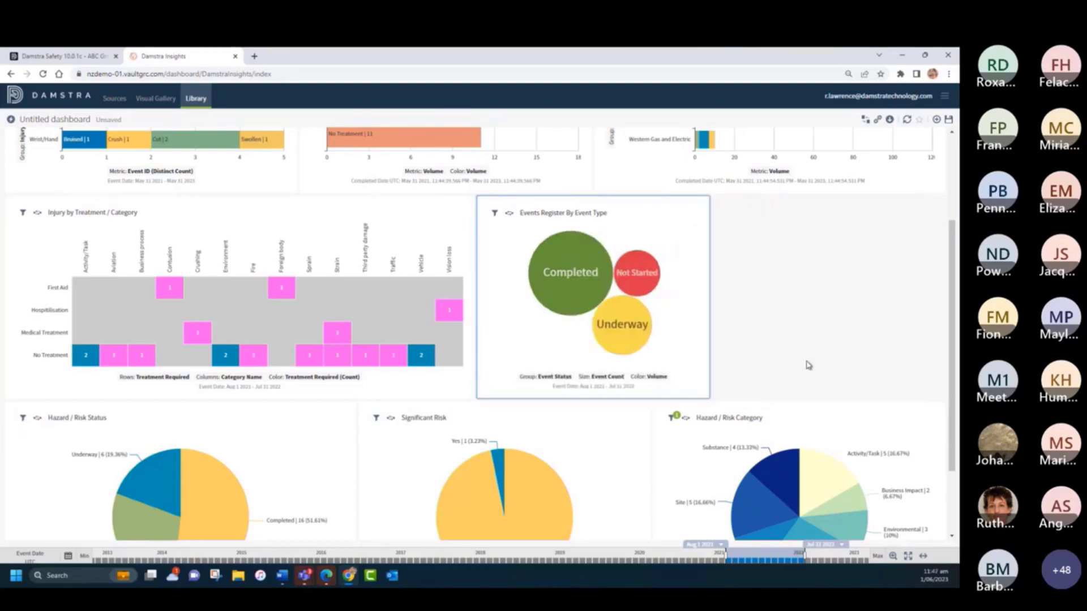
- Place the existing People trained - Compl... donut chart in the gap beside the event status bubble chart
click(936, 119)
click(908, 158)
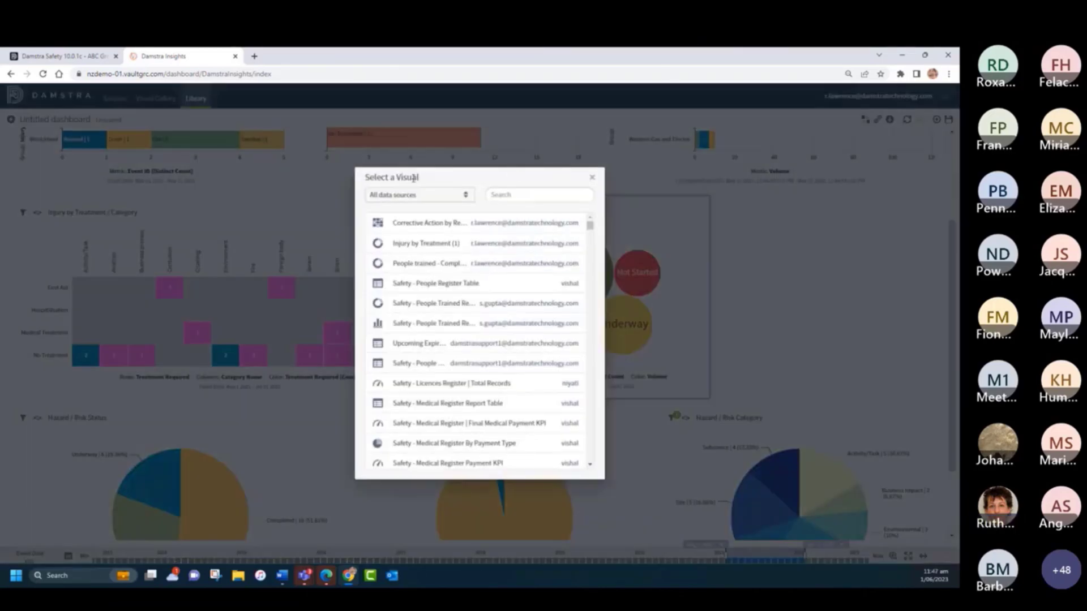
click(416, 264)
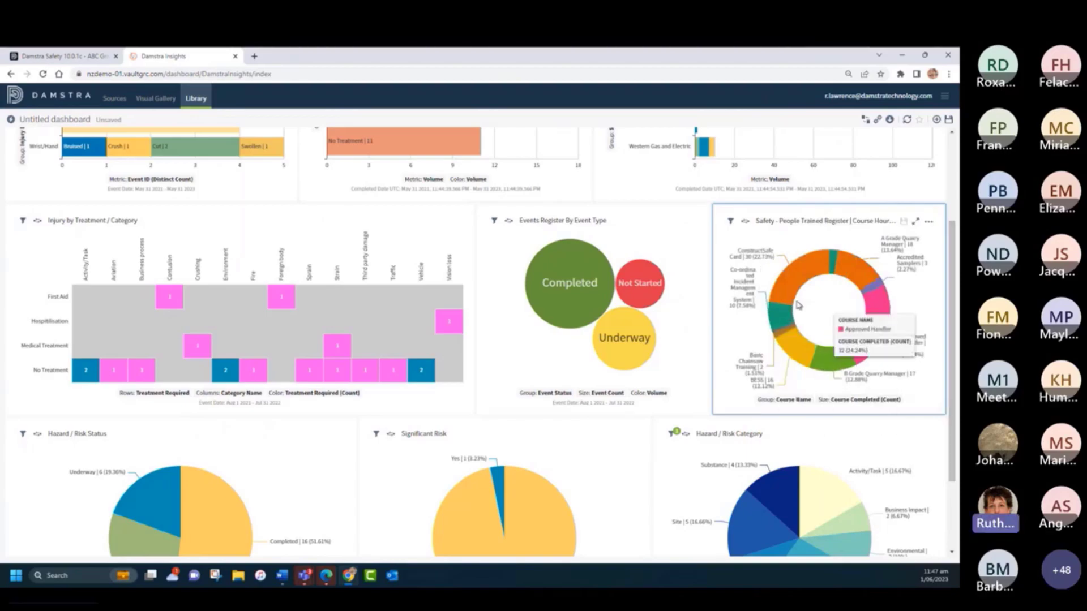
- Place the existing visual Corrective Action by Responsible Person between the injury heat map and the bubble chart
click(938, 120)
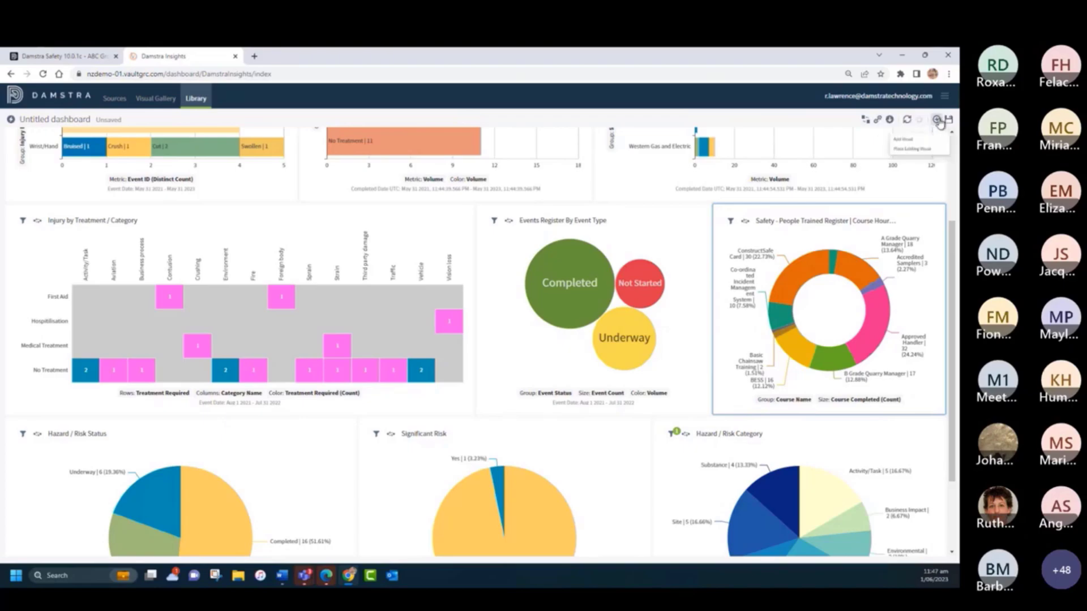
click(867, 150)
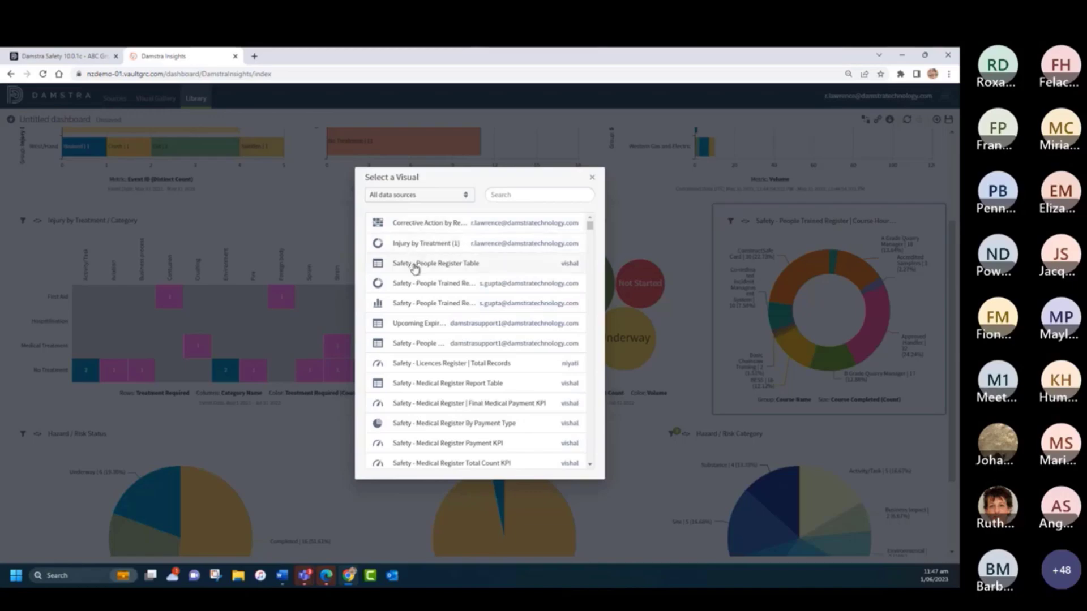
click(425, 225)
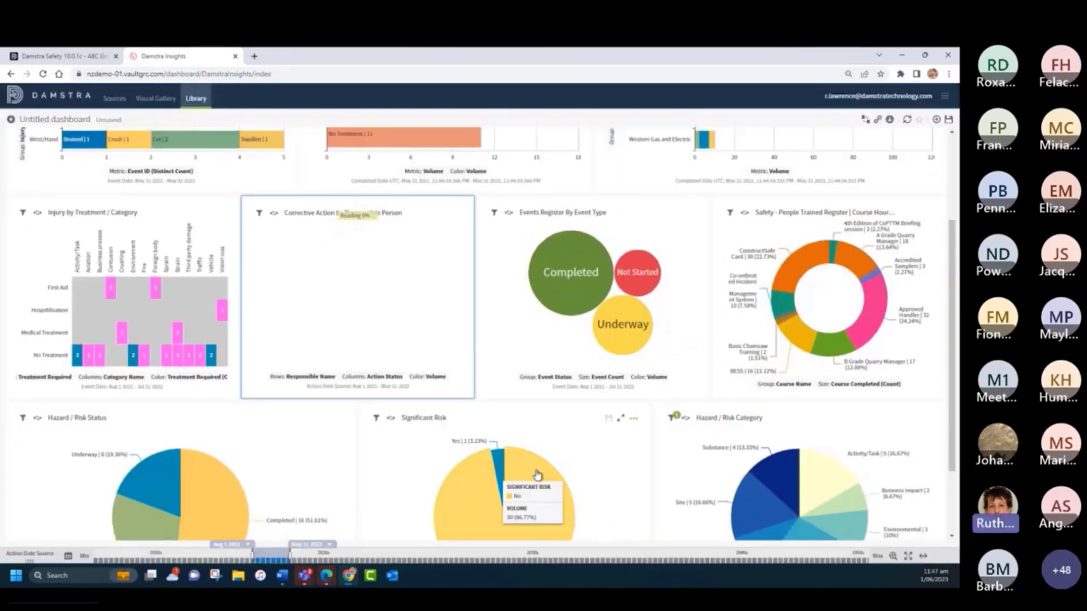
- Open the Event Details visual for editing, review its bar chart settings and close the editor without changes
scroll(543, 466, up, 3)
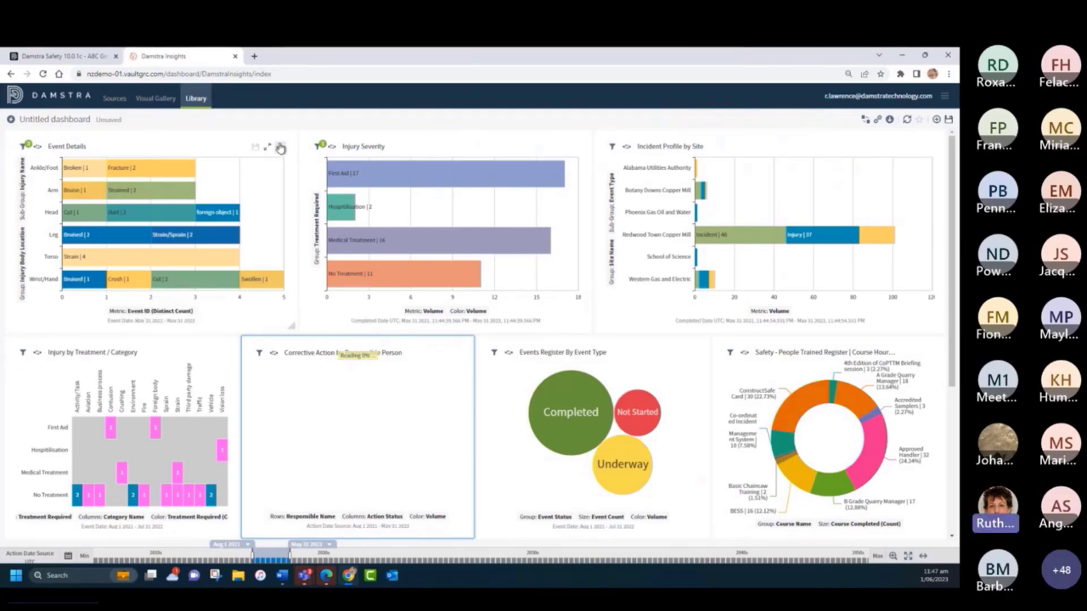
click(280, 148)
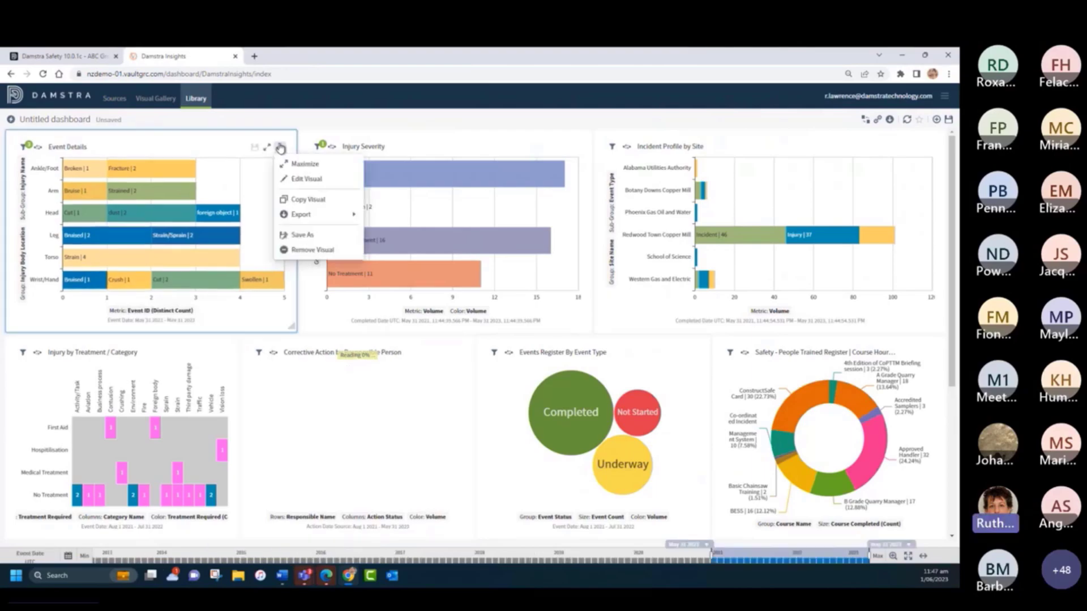
click(309, 179)
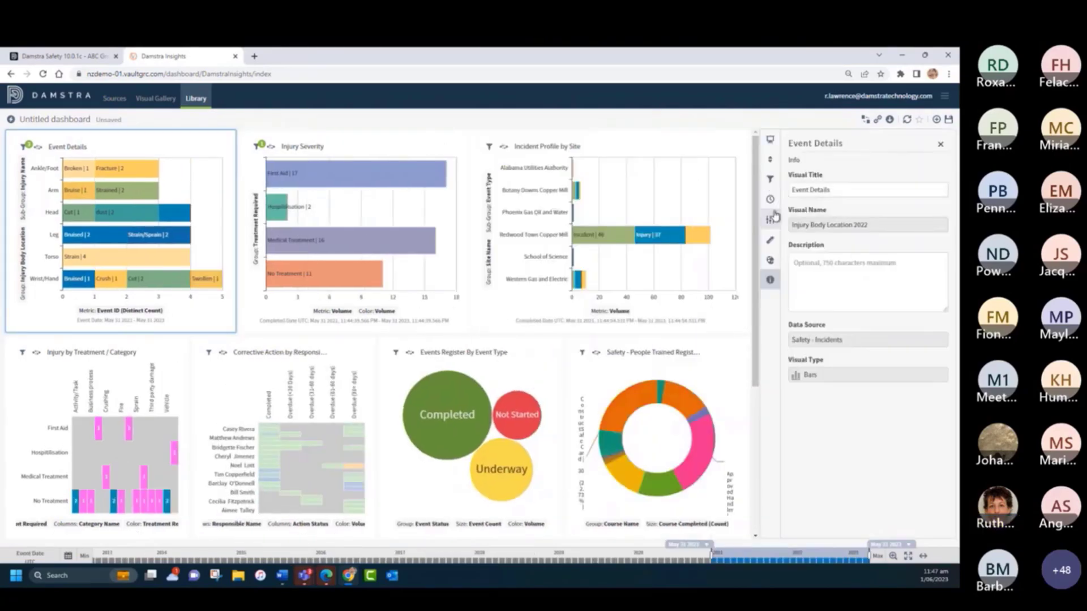
click(771, 219)
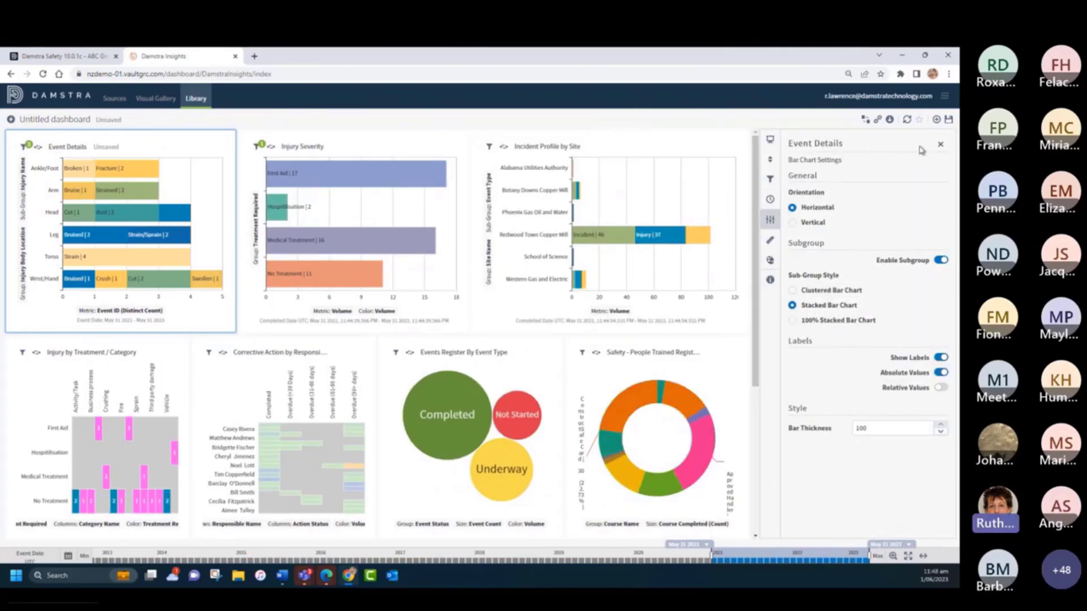
click(940, 149)
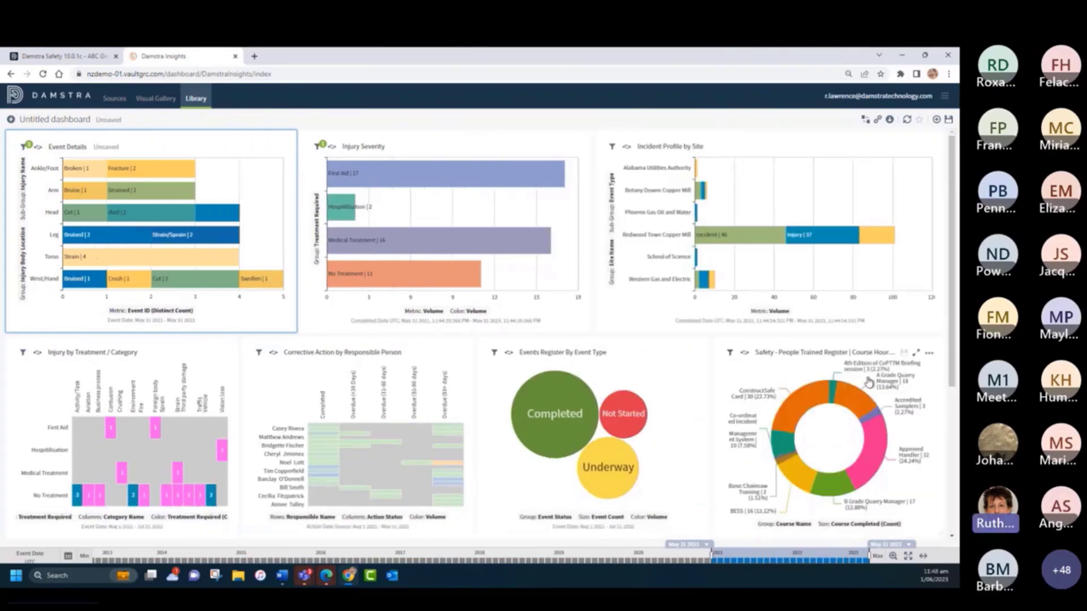
- Change the Safety - People Trained Register visual from a donut to a Pie chart and close its editor
mouse_move(901, 384)
click(929, 353)
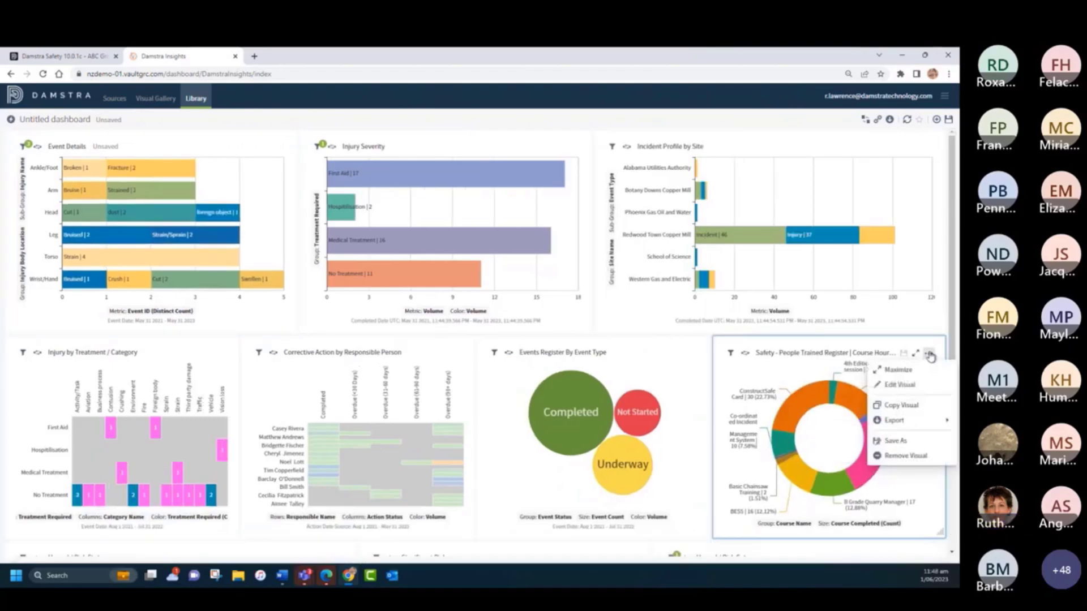
click(901, 384)
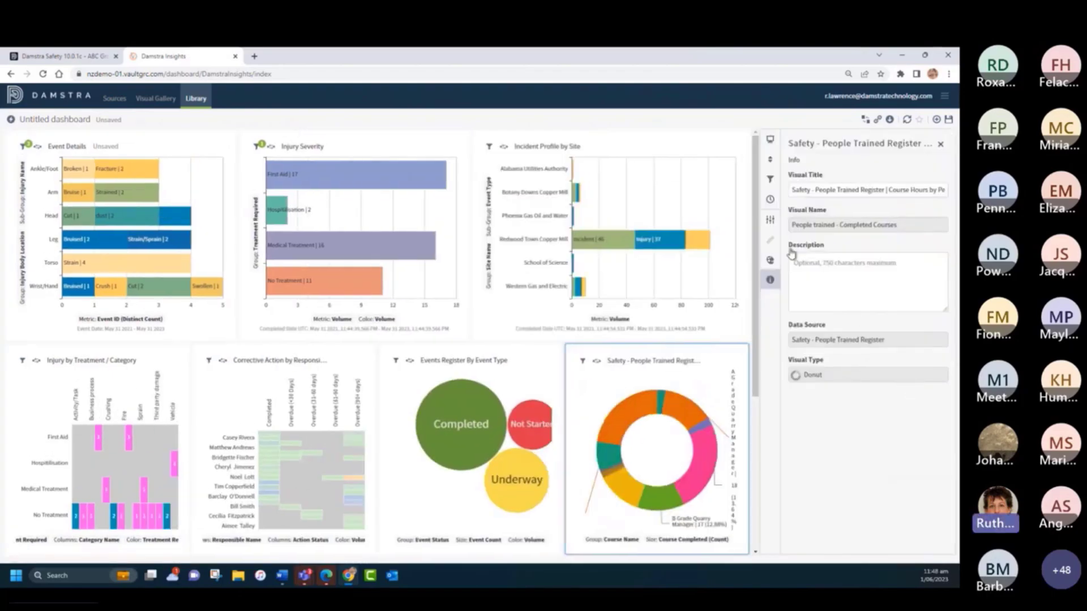
click(770, 155)
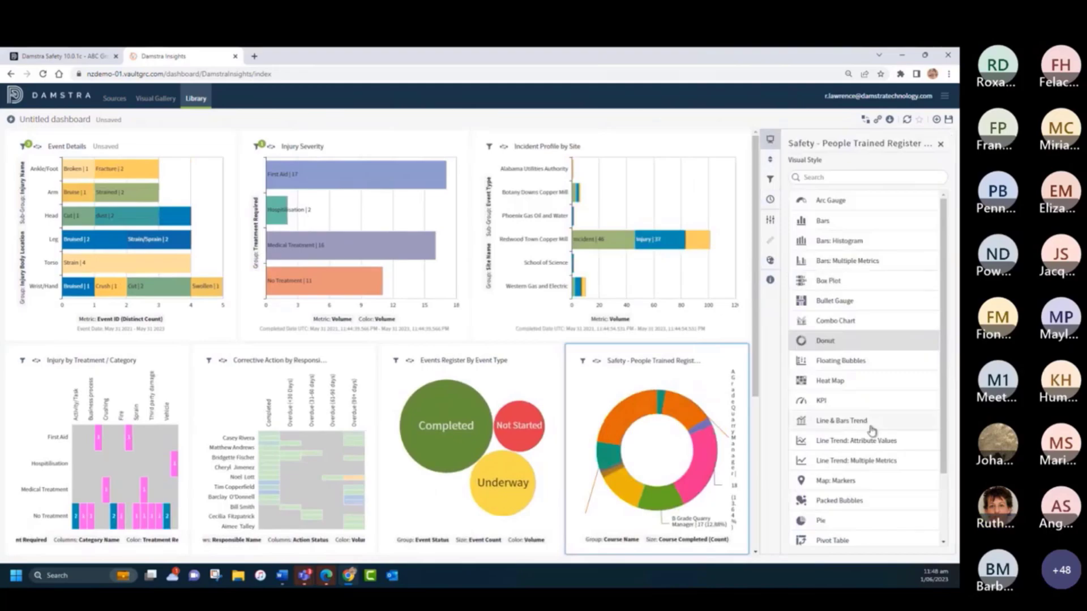
click(845, 519)
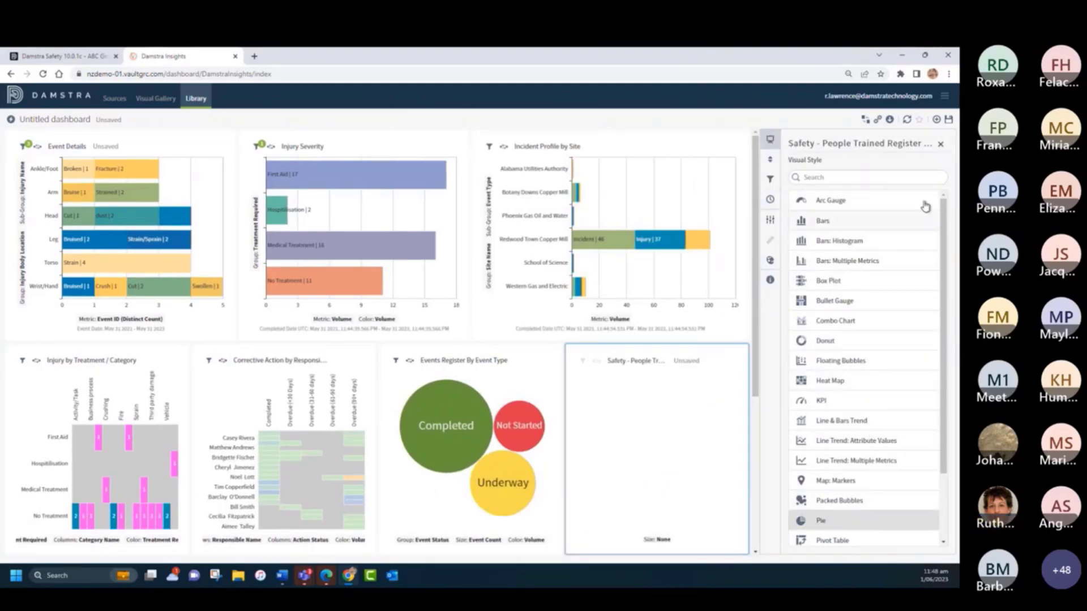
click(941, 144)
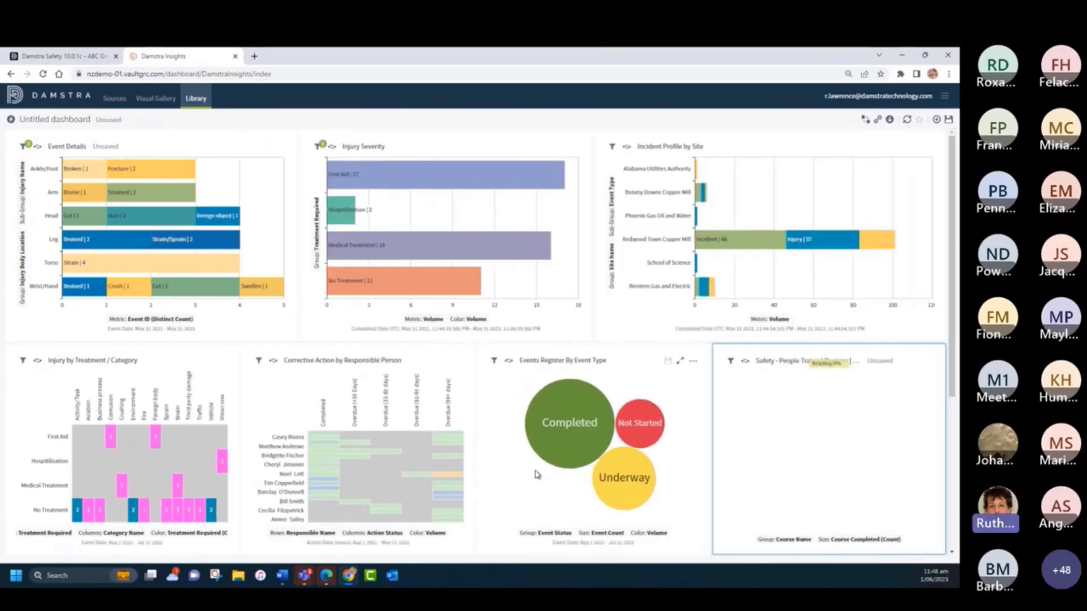
mouse_move(183, 220)
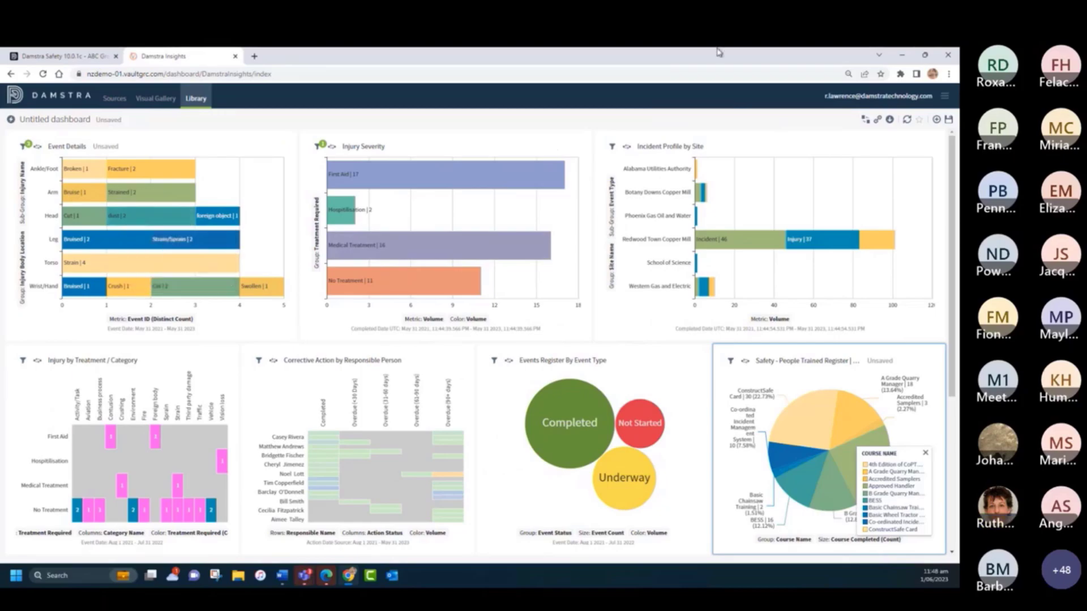
- Save the dashboard as "My Examples for Monthly report", including the unsaved changes to its visuals, and return to the dashboard library
click(948, 122)
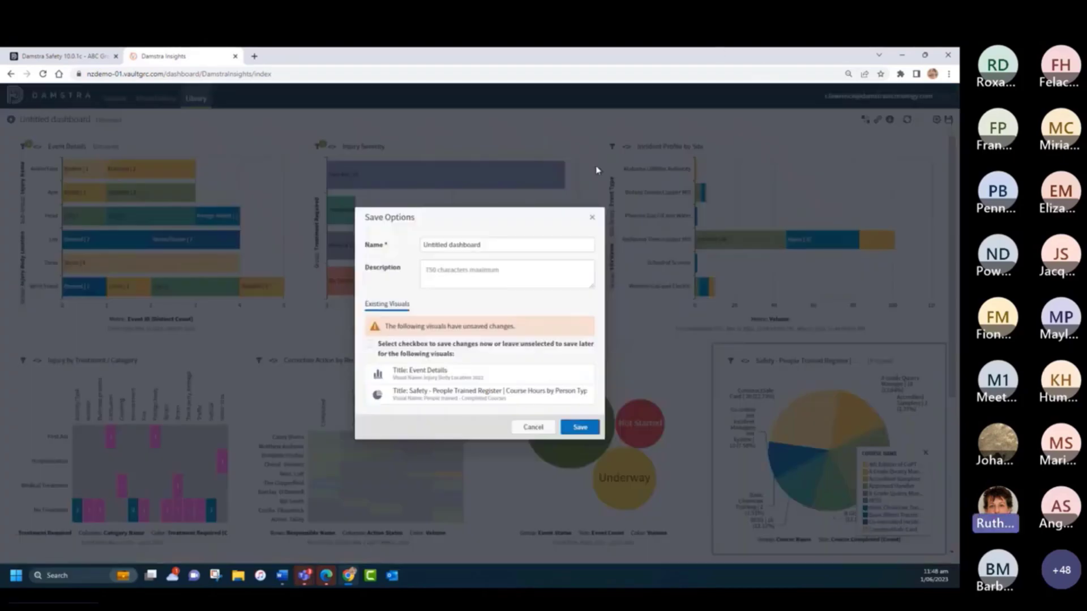
drag(506, 244, 352, 238)
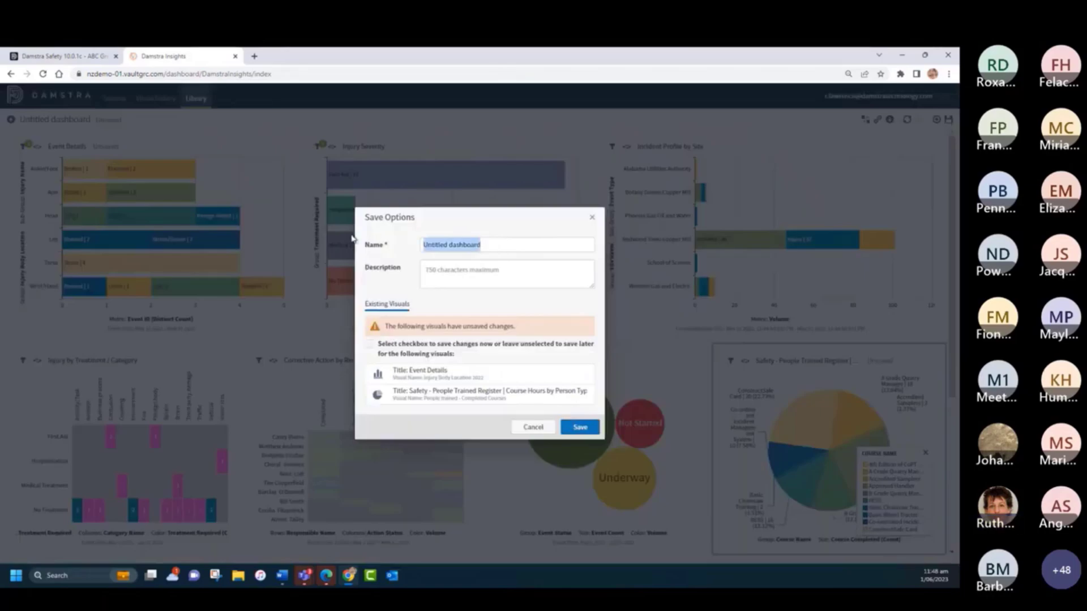
text(My Exa)
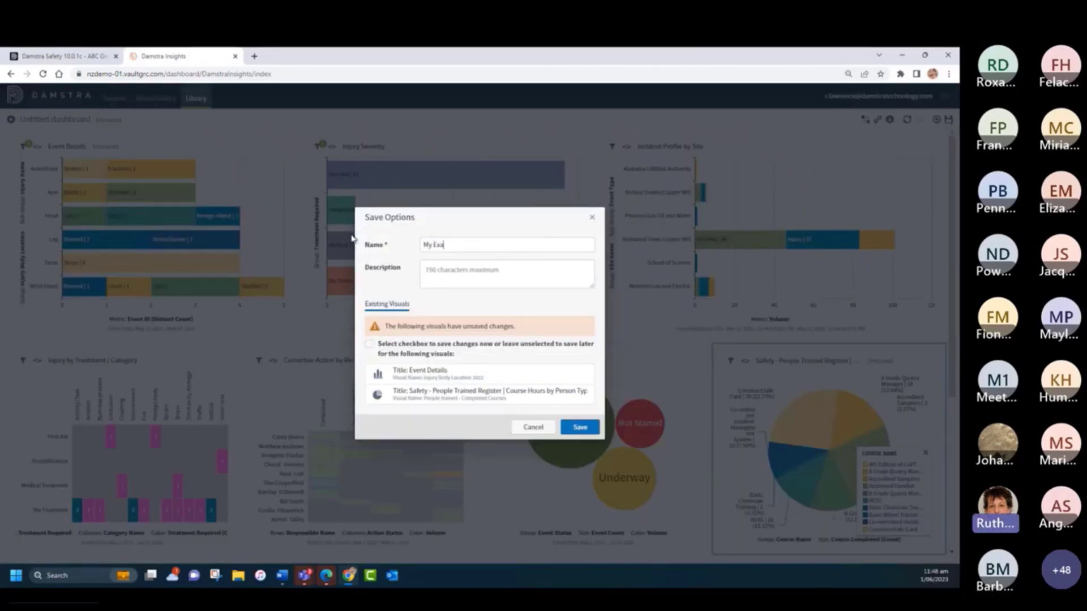
text(mples for Monthly report)
click(371, 345)
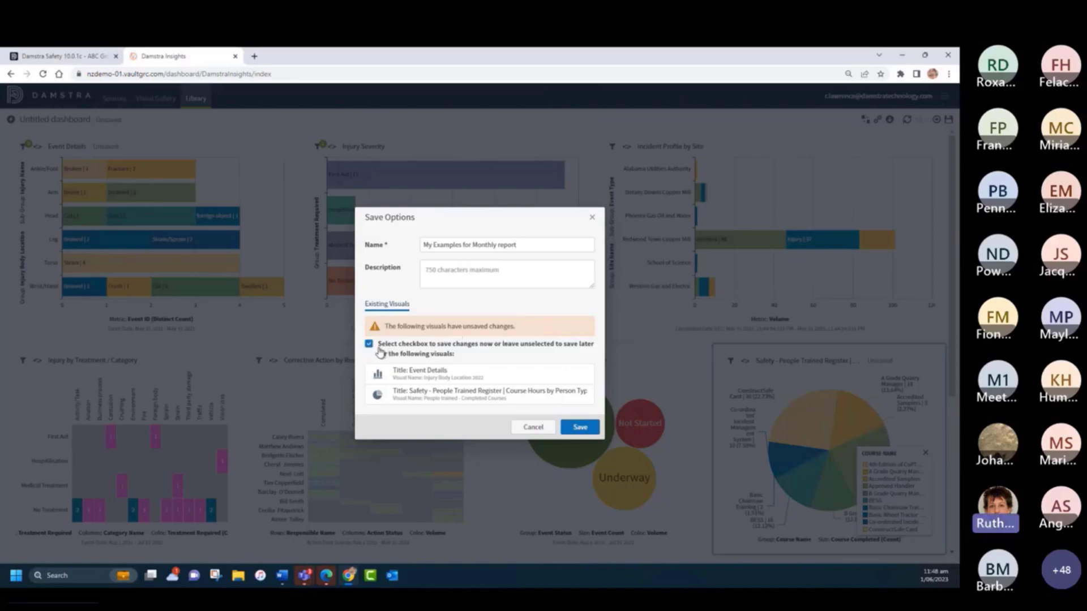
click(579, 428)
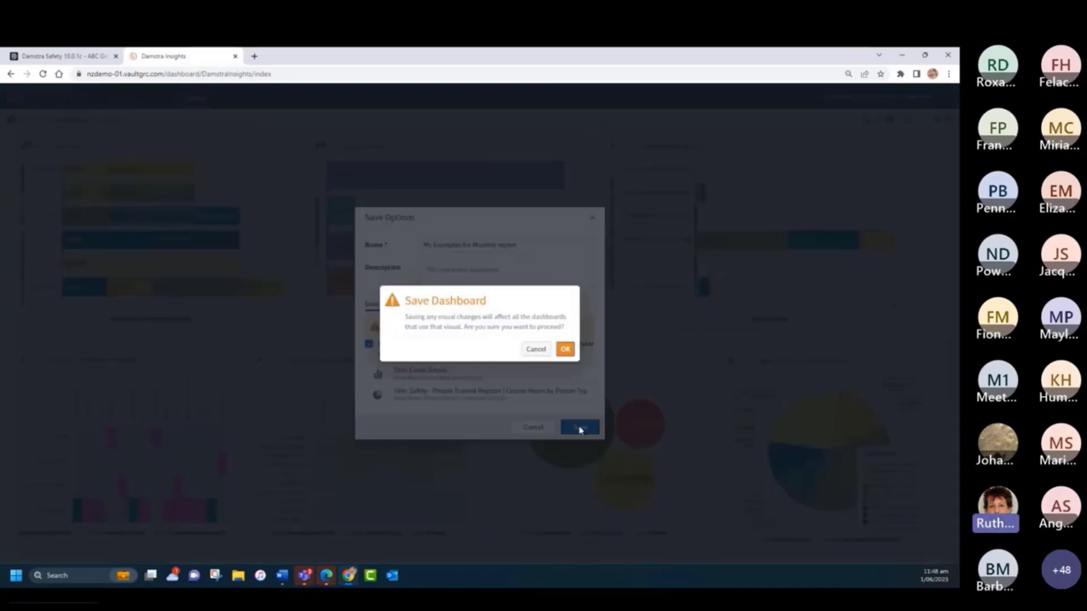
click(565, 350)
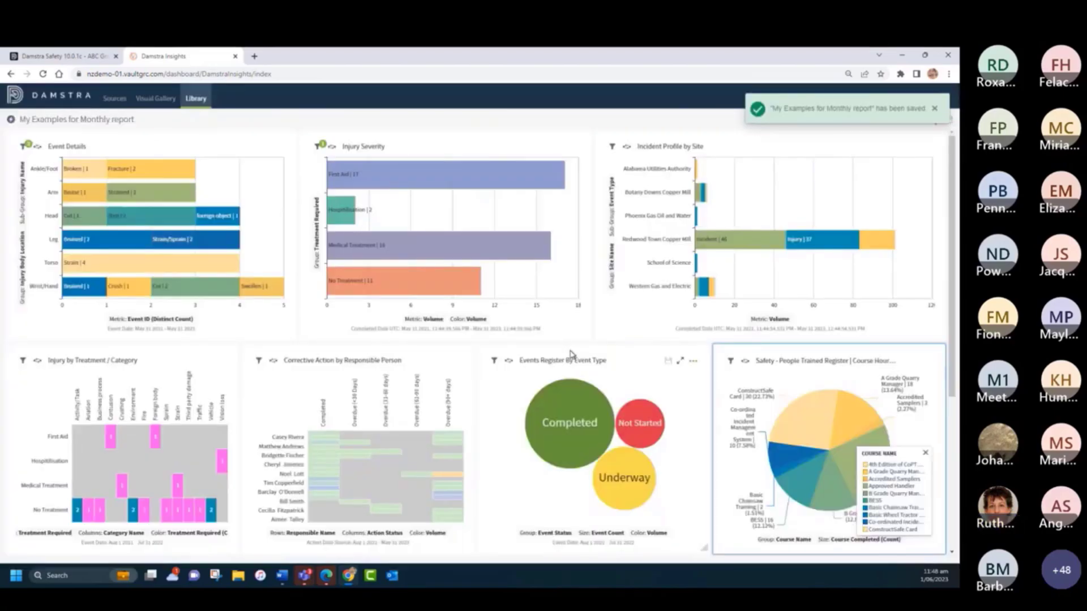
click(196, 99)
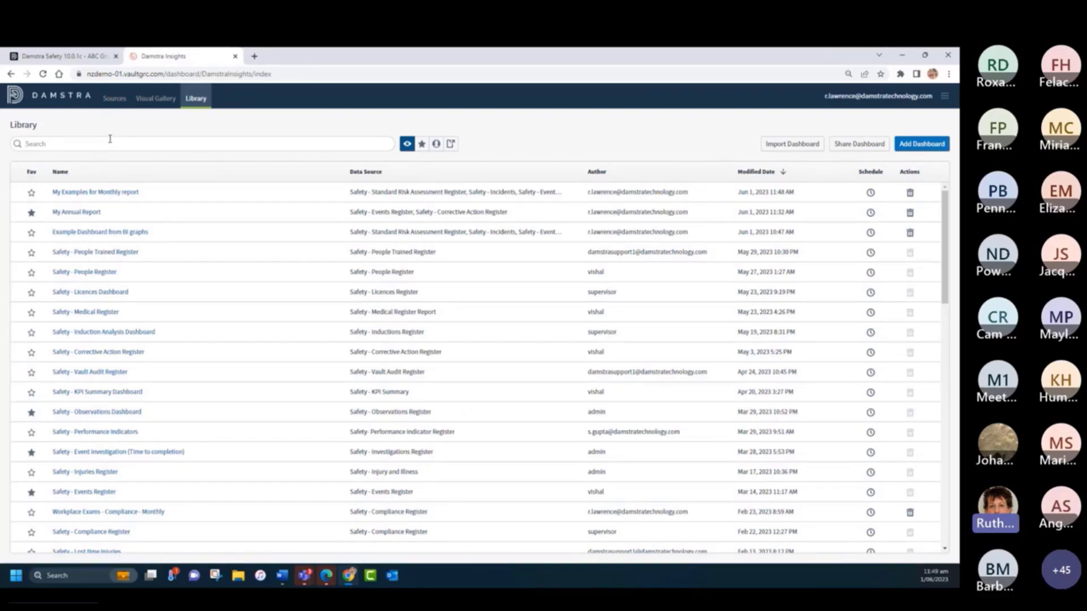
- Search the library for "perf", open the Safety - Performance Indicators dashboard and reduce the browser zoom to 90%
text(perf)
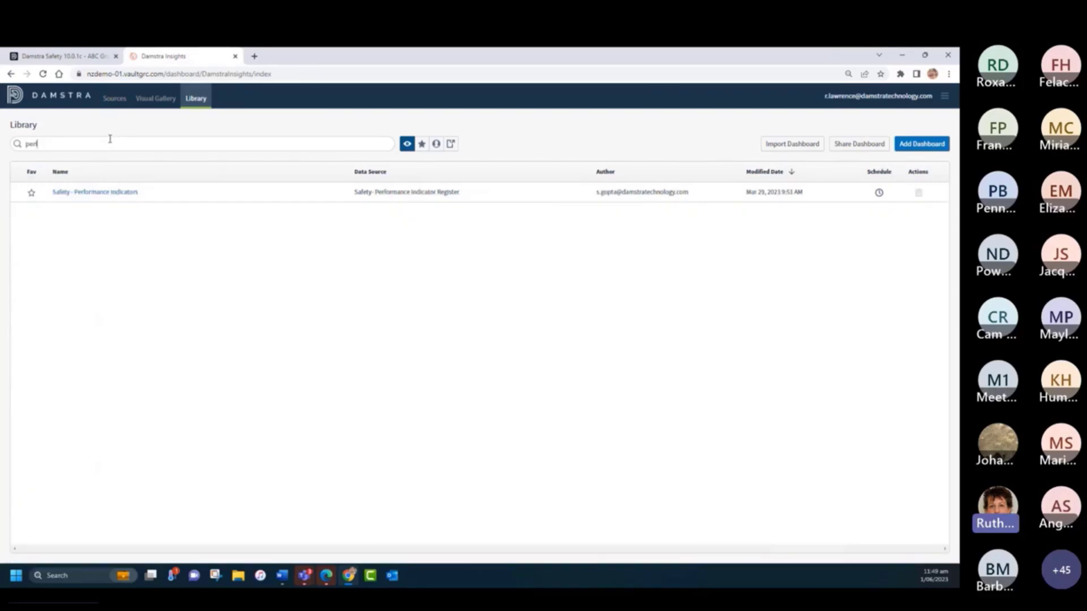
click(96, 193)
click(951, 74)
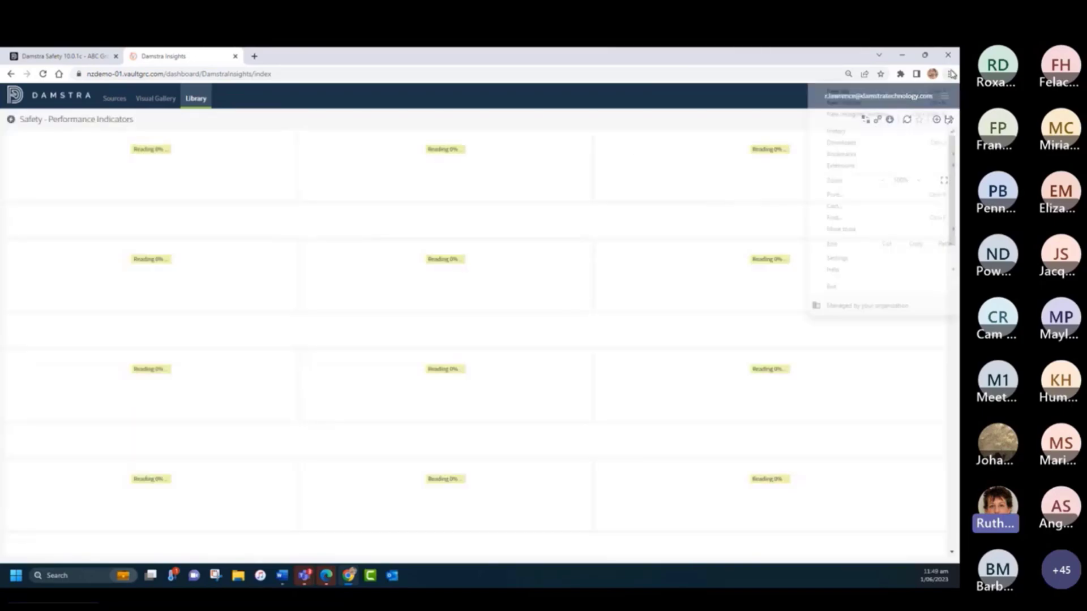
click(882, 180)
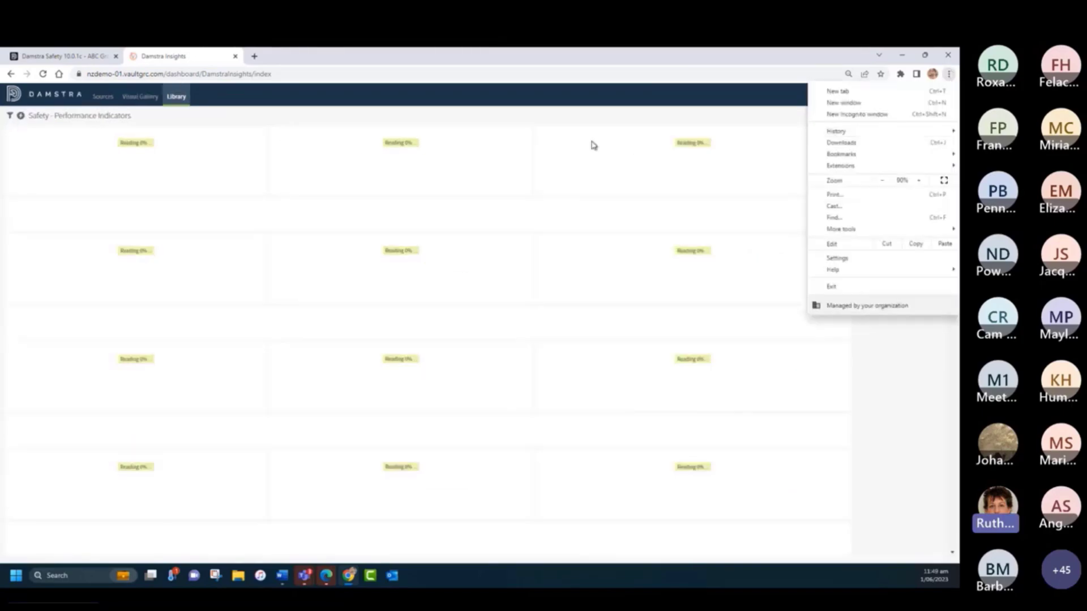
click(399, 94)
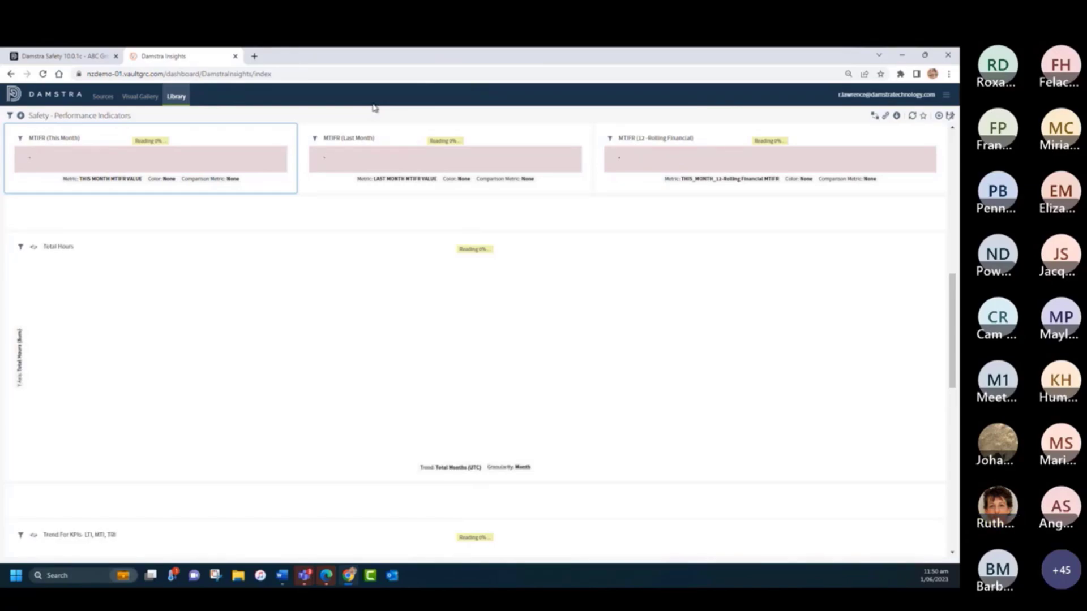
- Review the Performance Indicators dashboard from the site filters and injury frequency tiles down to the Total Hours and KPI trend charts
drag(953, 322, 958, 180)
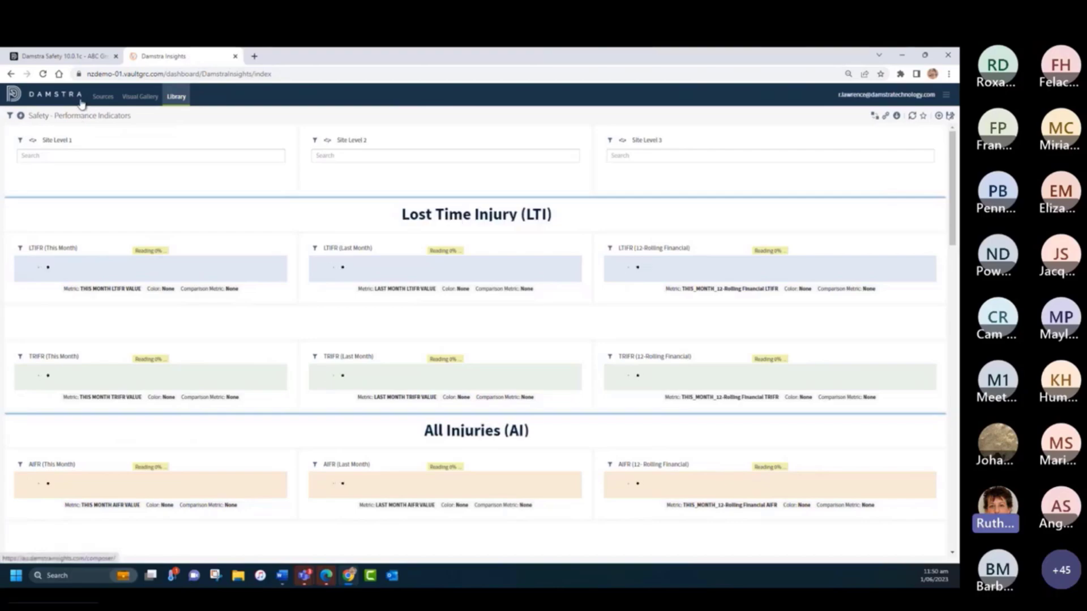
click(141, 74)
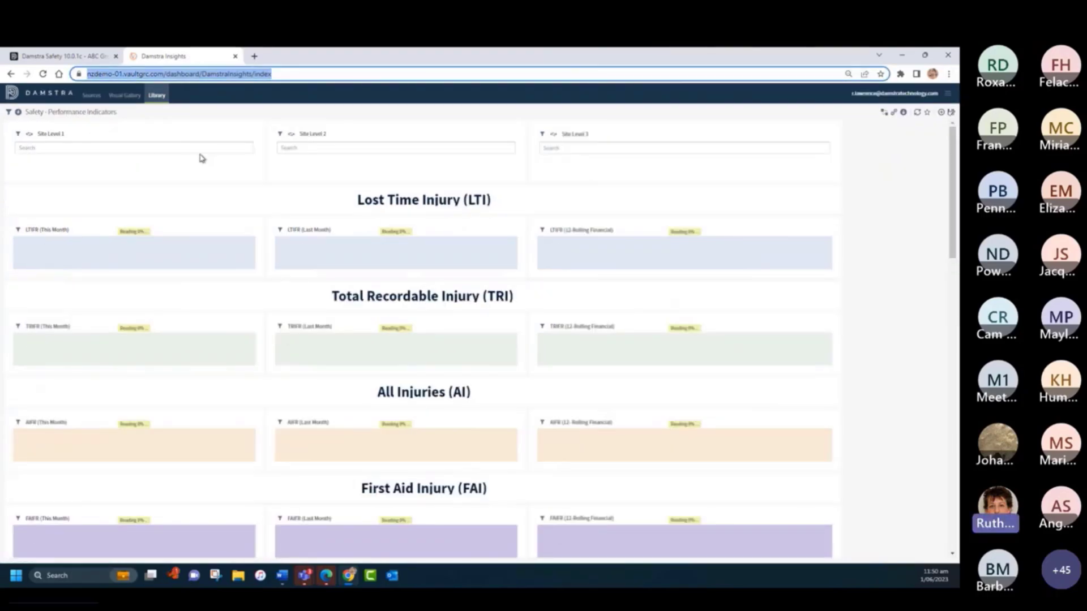
scroll(134, 150, down, 8)
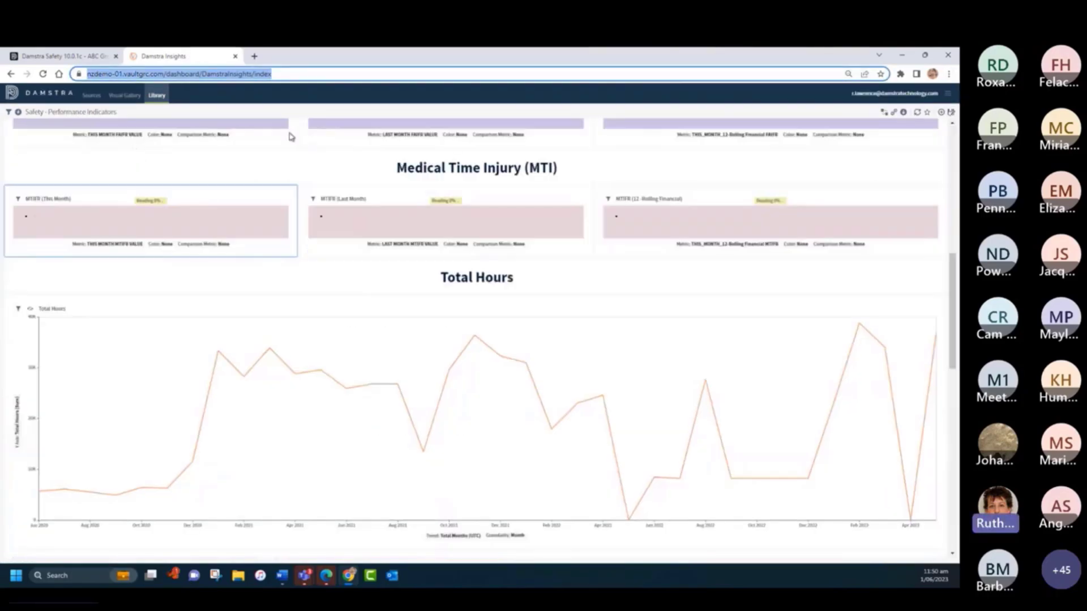
scroll(490, 296, up, 10)
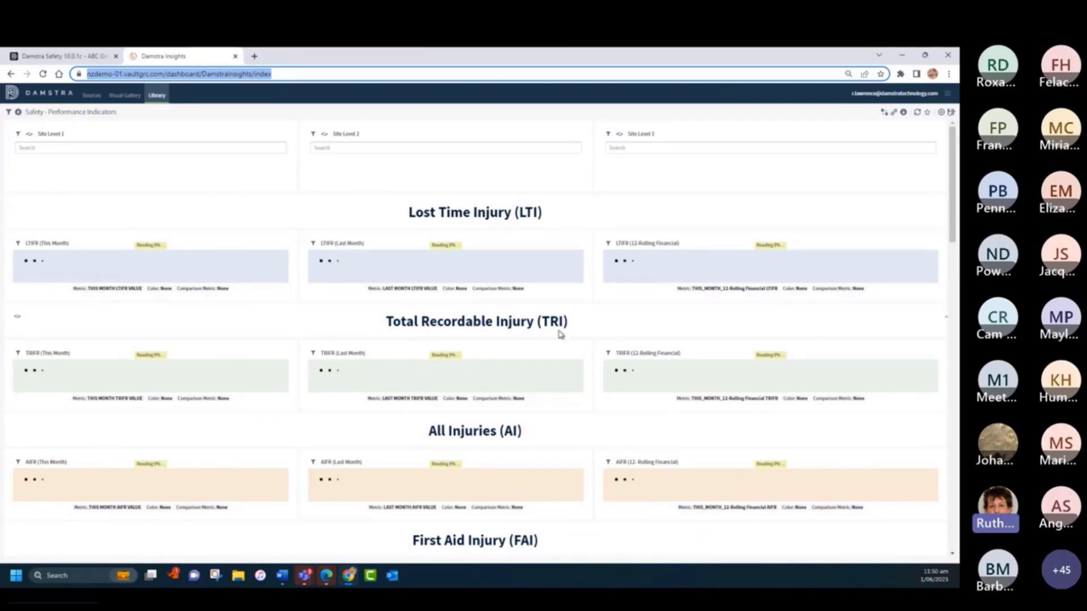
scroll(559, 334, down, 2)
scroll(622, 334, down, 3)
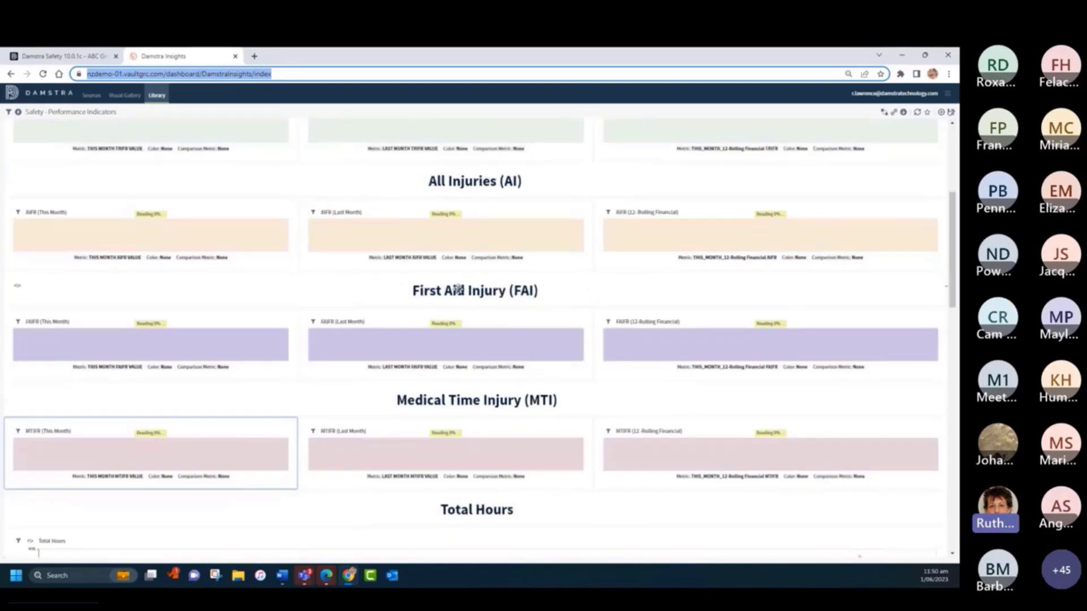
scroll(439, 276, down, 3)
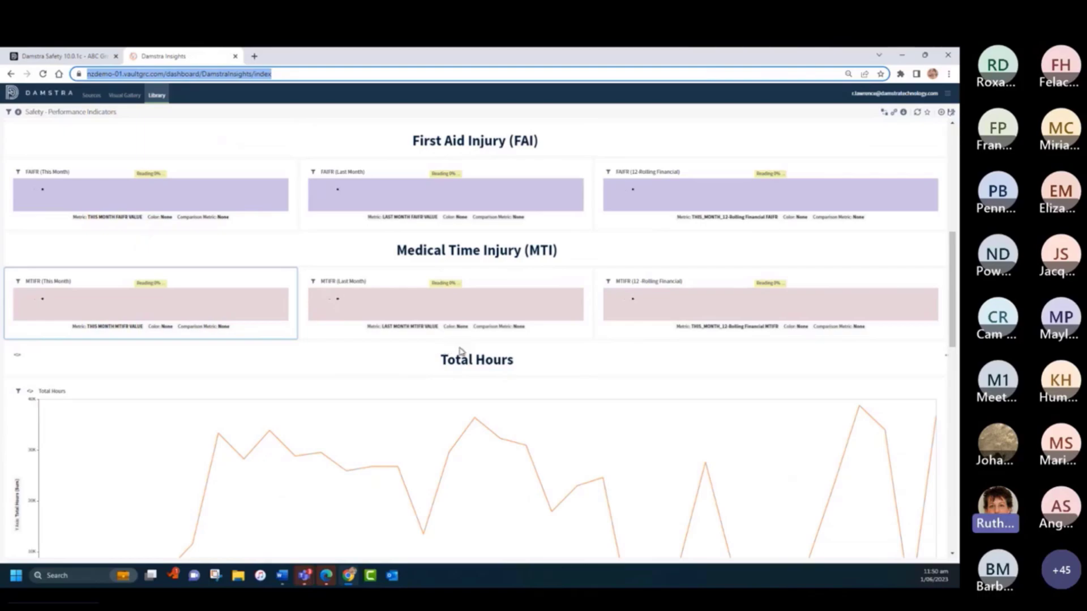
scroll(477, 348, down, 4)
scroll(477, 349, down, 4)
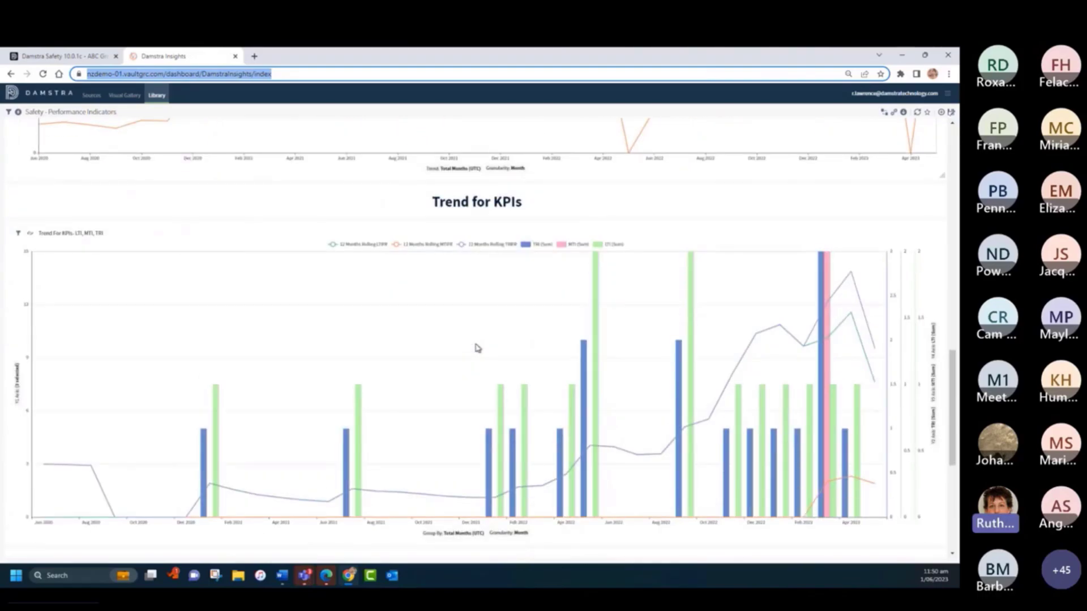
scroll(477, 348, down, 1)
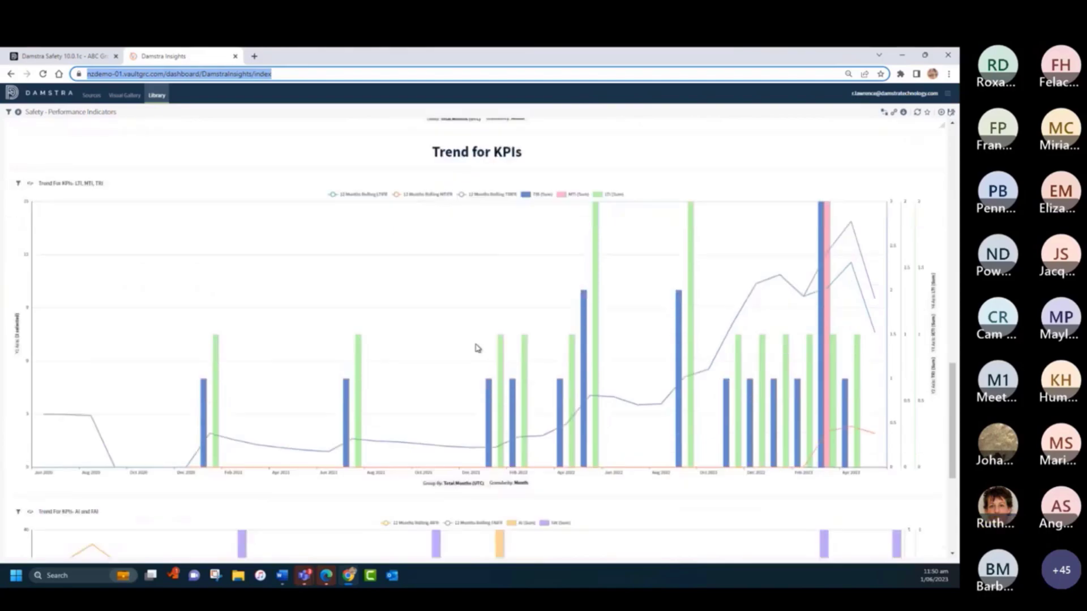
- Set the browser zoom to 90% and hide the 12 Months Rolling LTIFR, MTIFR and TRIFR lines in the LTI, MTI, TRI trend chart
click(949, 73)
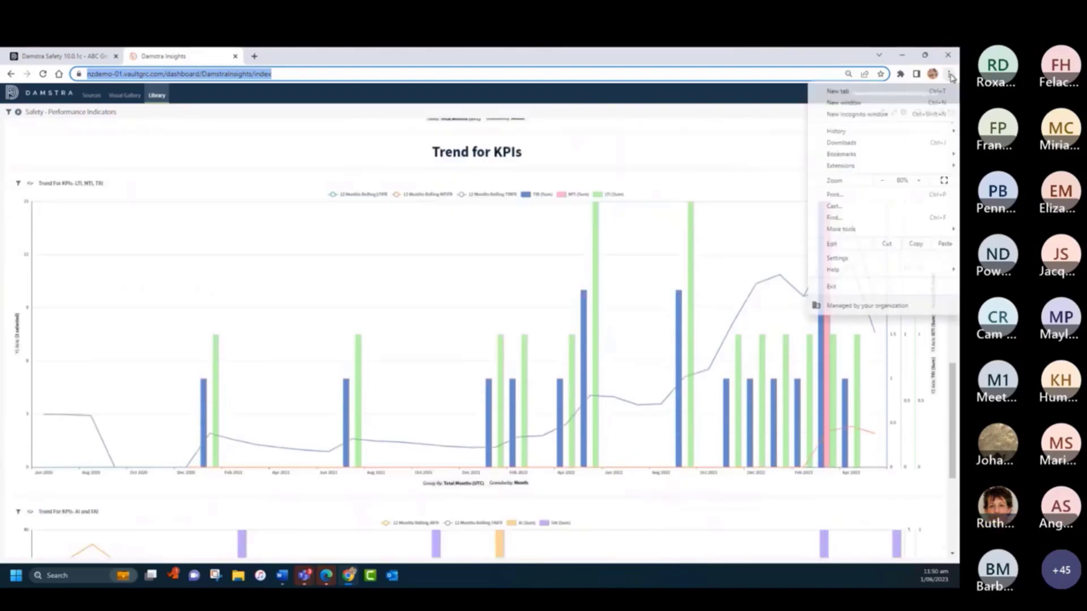
click(919, 182)
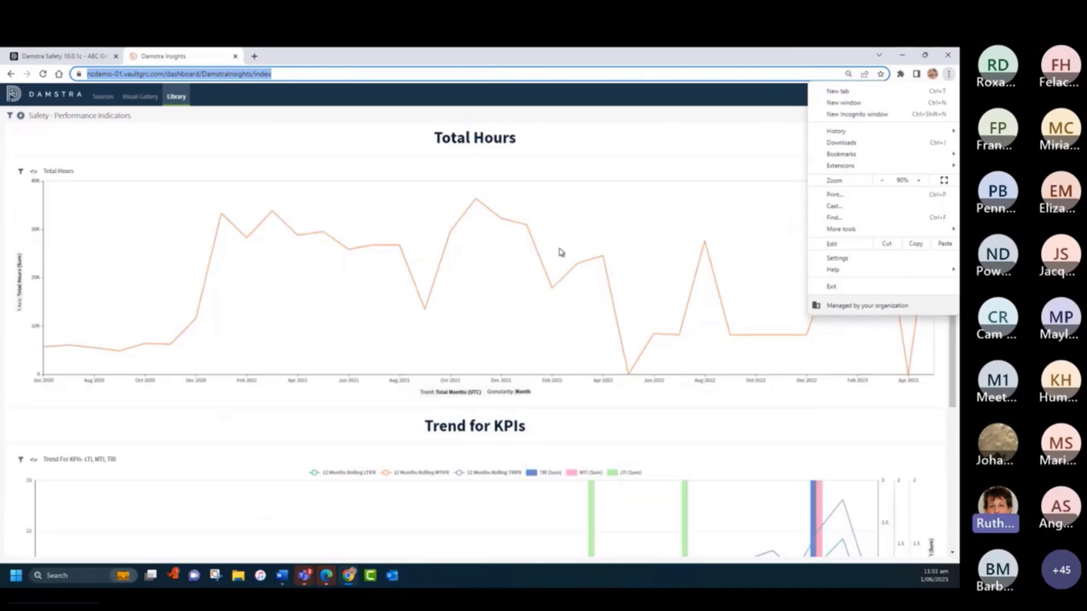
click(724, 96)
scroll(474, 254, down, 4)
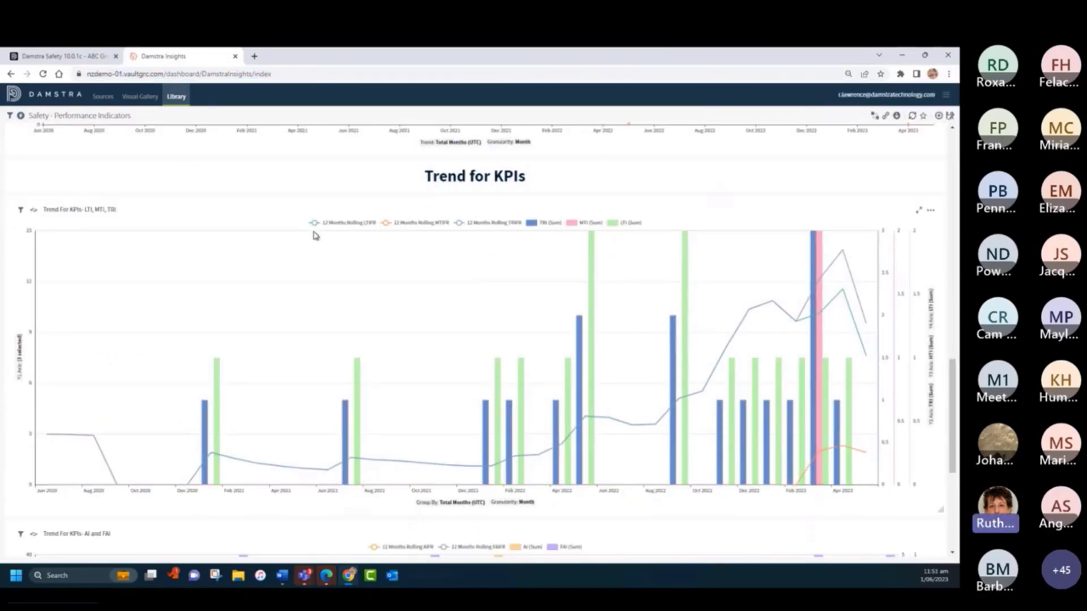
scroll(343, 229, down, 1)
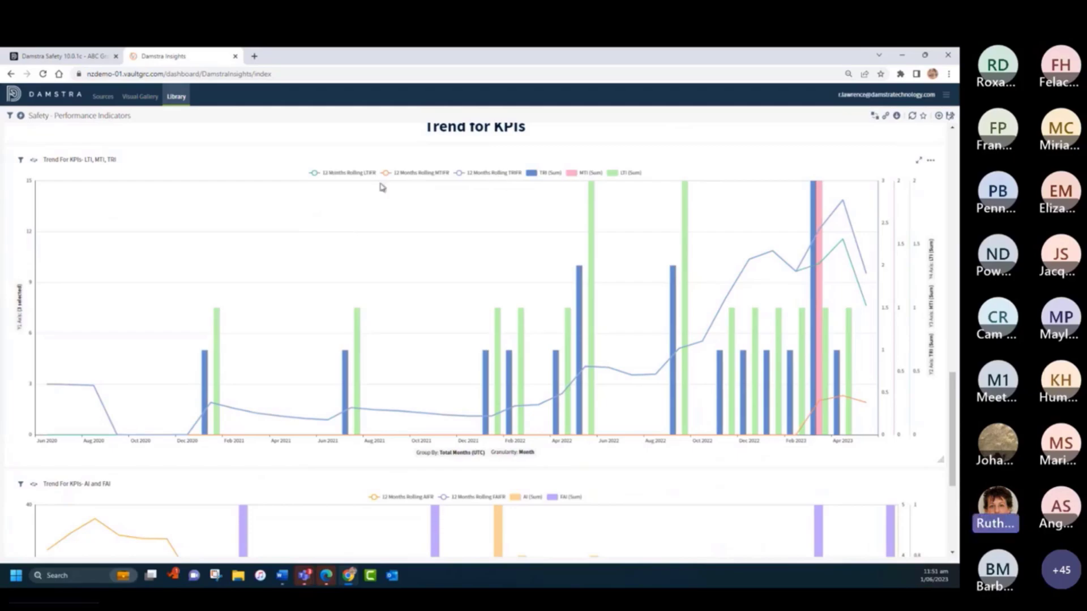
click(409, 176)
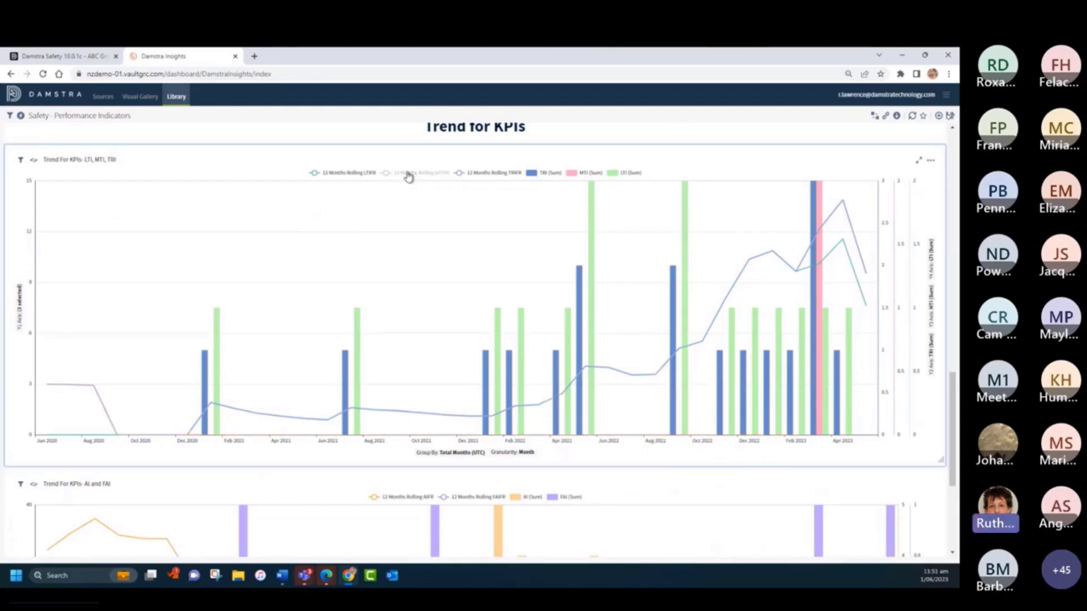
click(349, 176)
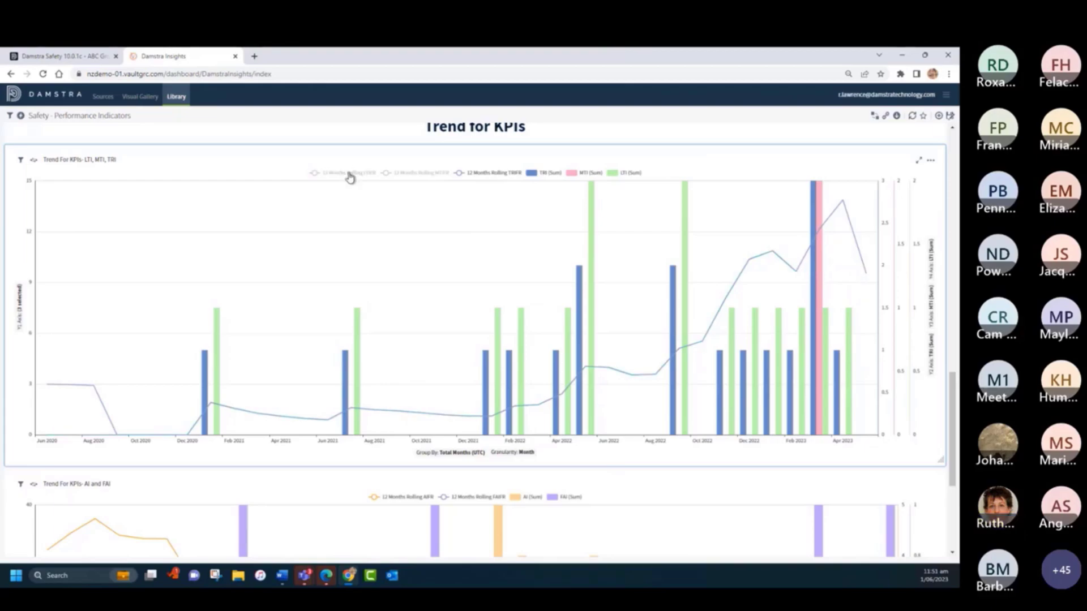
click(493, 176)
mouse_move(817, 397)
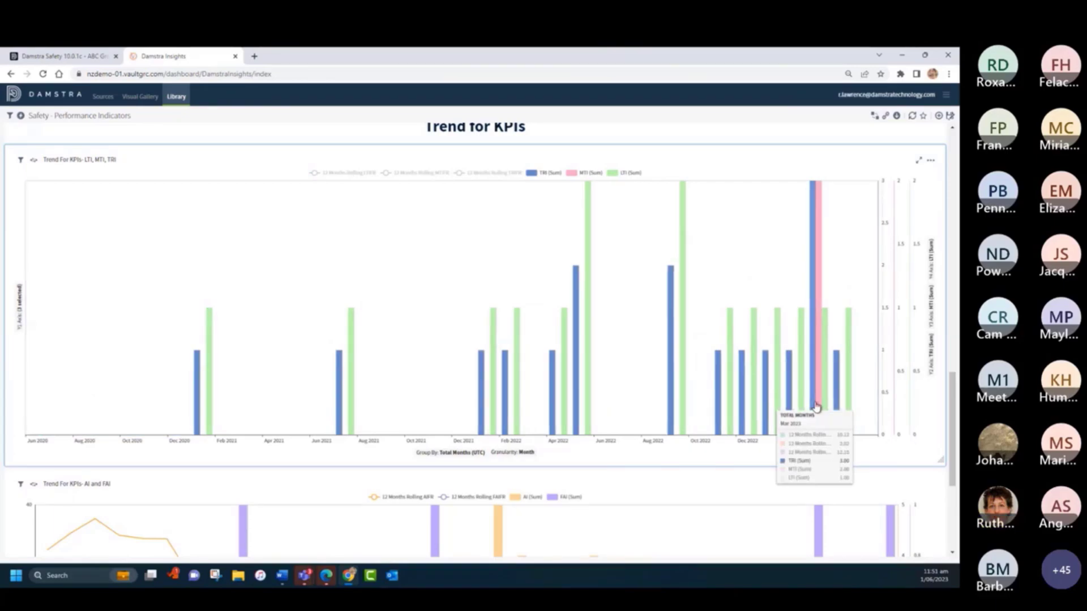
- View the export formats for the LTI, MTI, TRI trend chart and the data-point actions for the May 2023 FAI bar
click(930, 160)
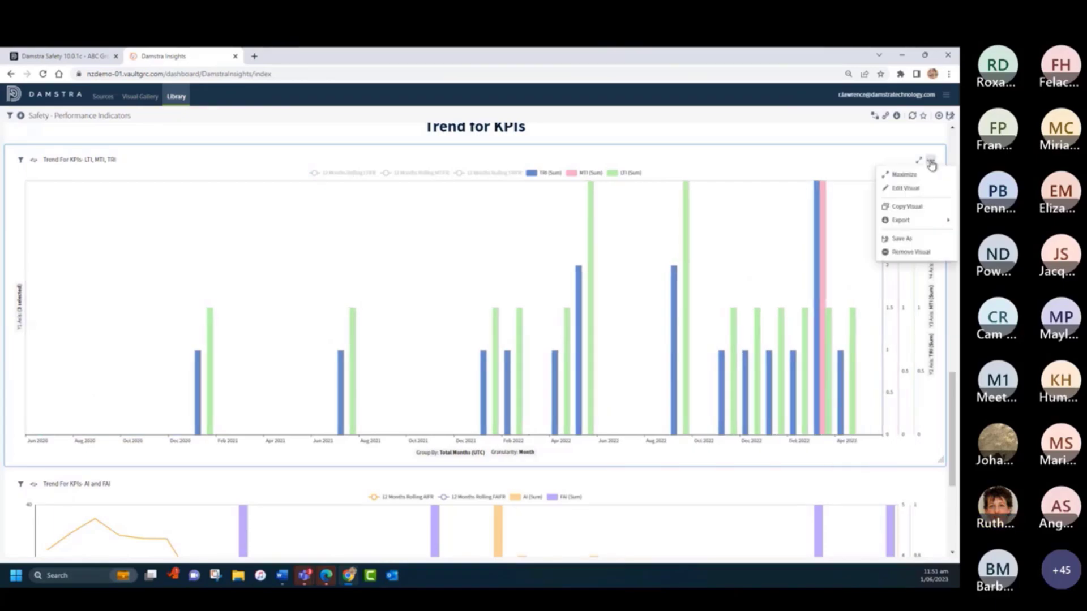
mouse_move(913, 221)
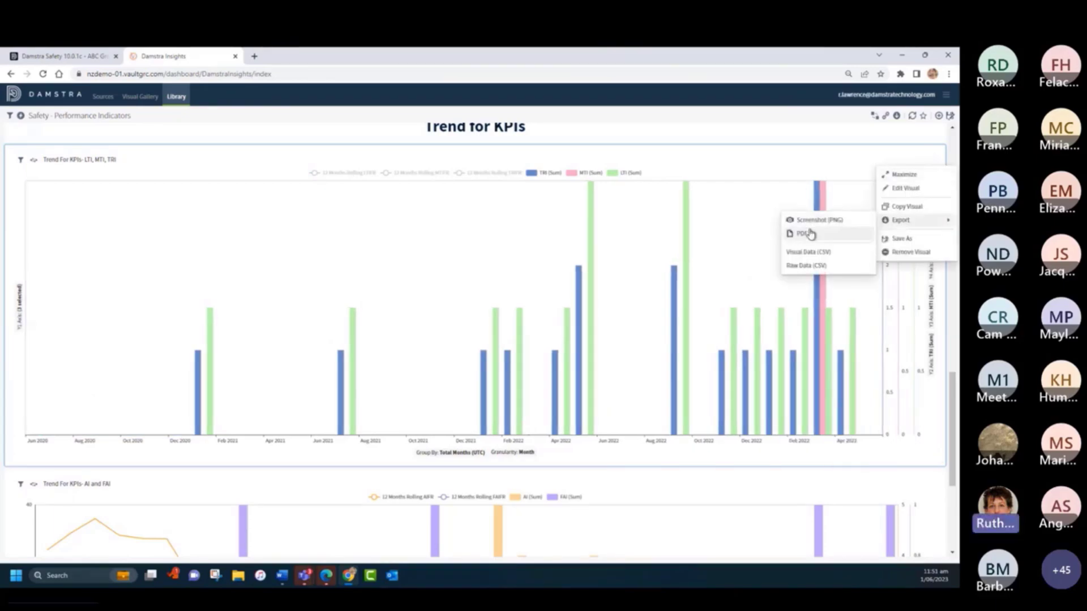
scroll(467, 282, down, 3)
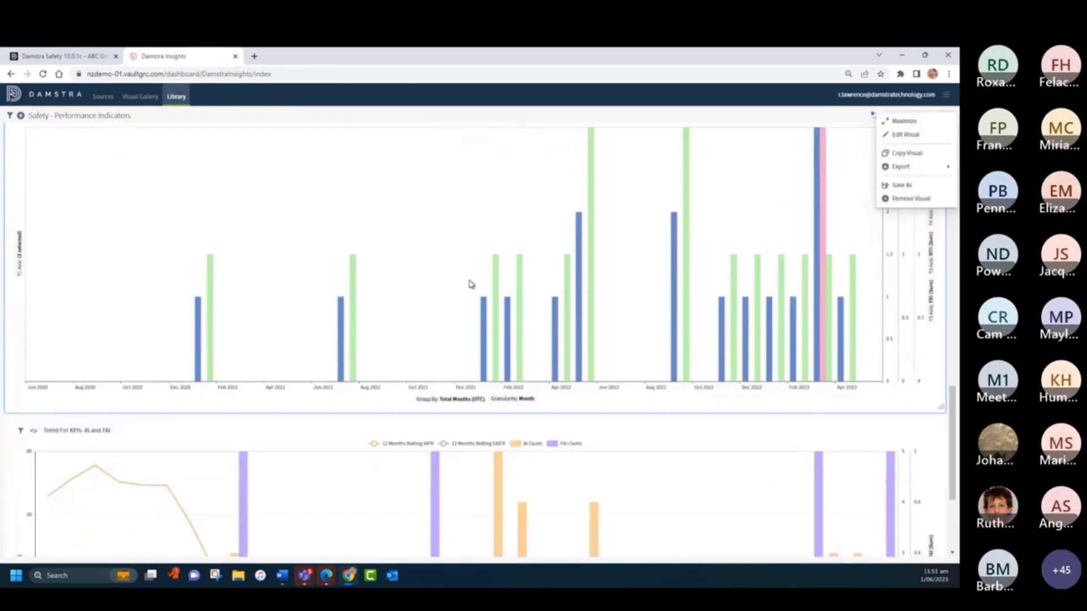
scroll(463, 278, down, 1)
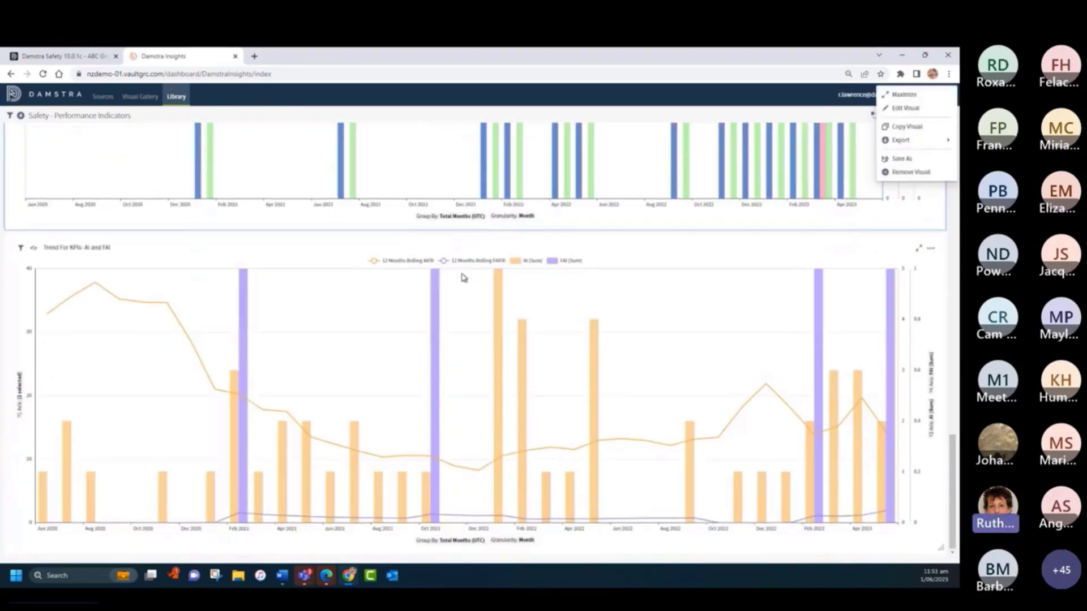
click(893, 367)
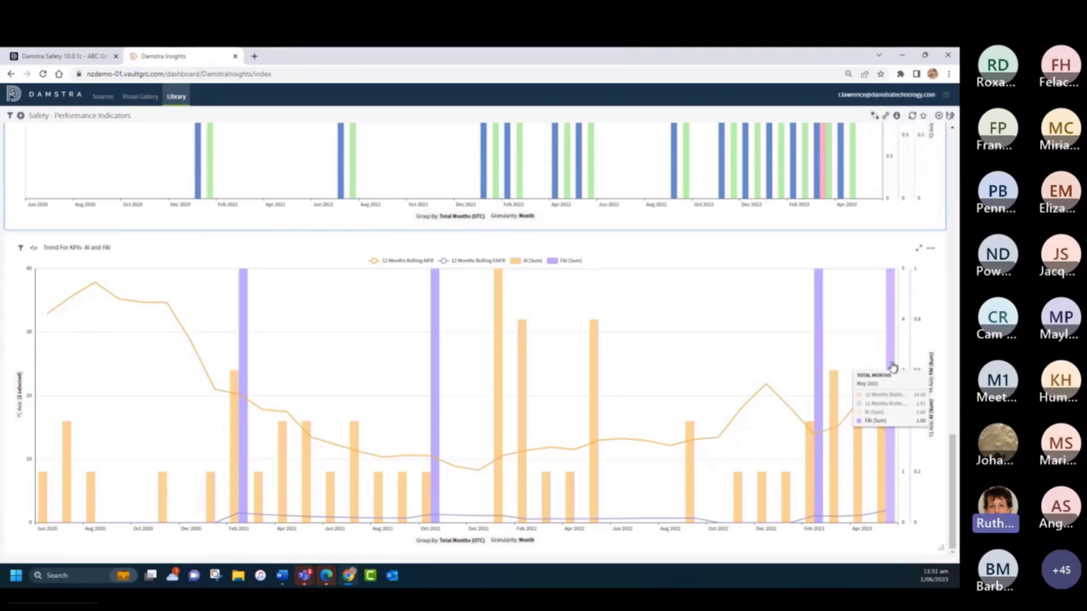
click(892, 367)
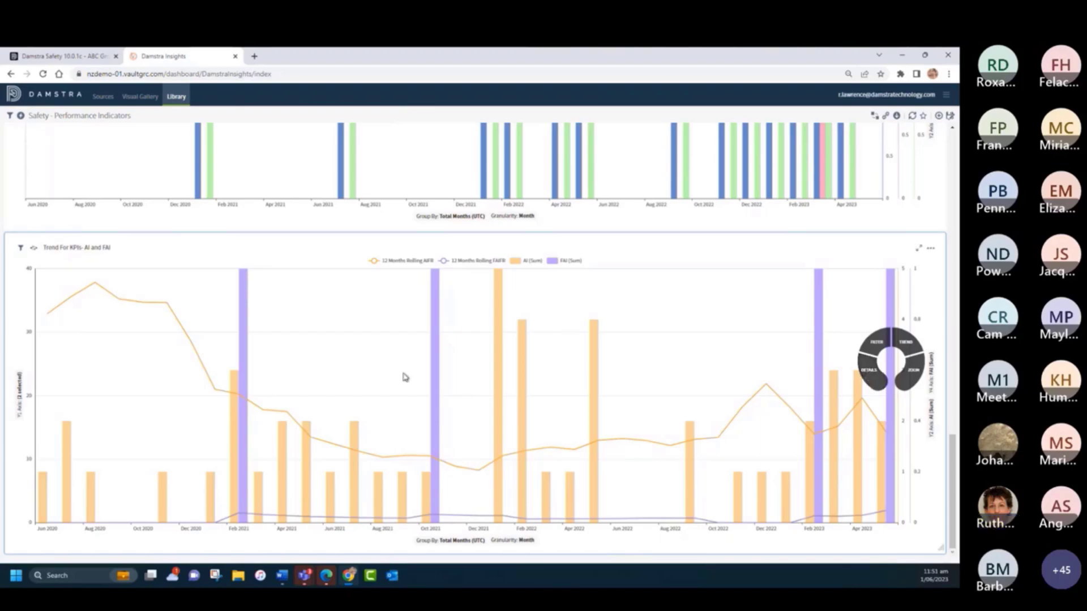
- Return to the dashboard library and open the Safety - Licences Dashboard
scroll(397, 365, up, 5)
scroll(398, 349, up, 6)
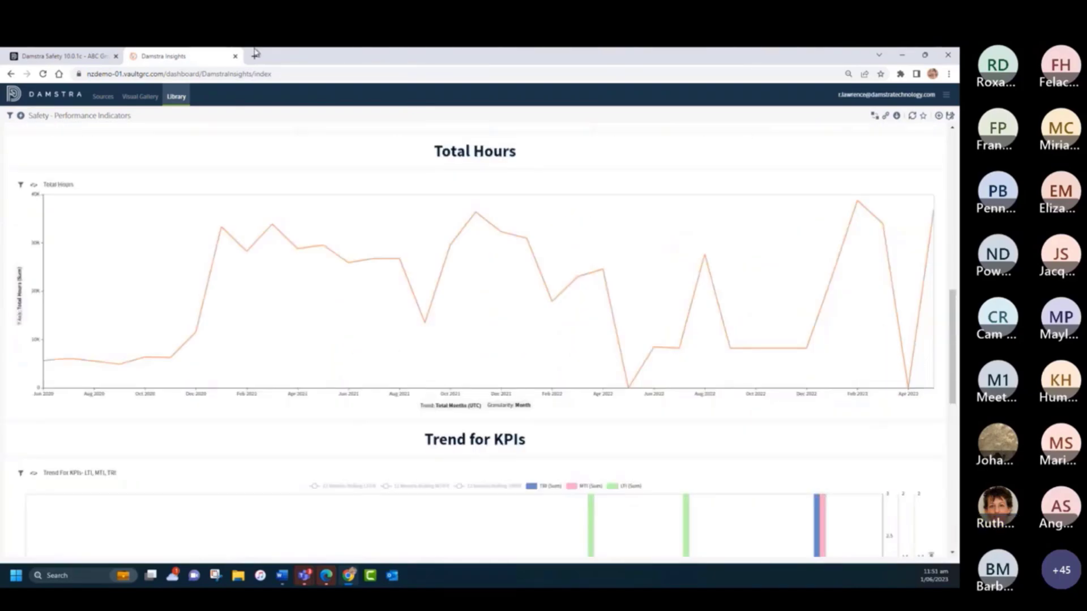
click(177, 97)
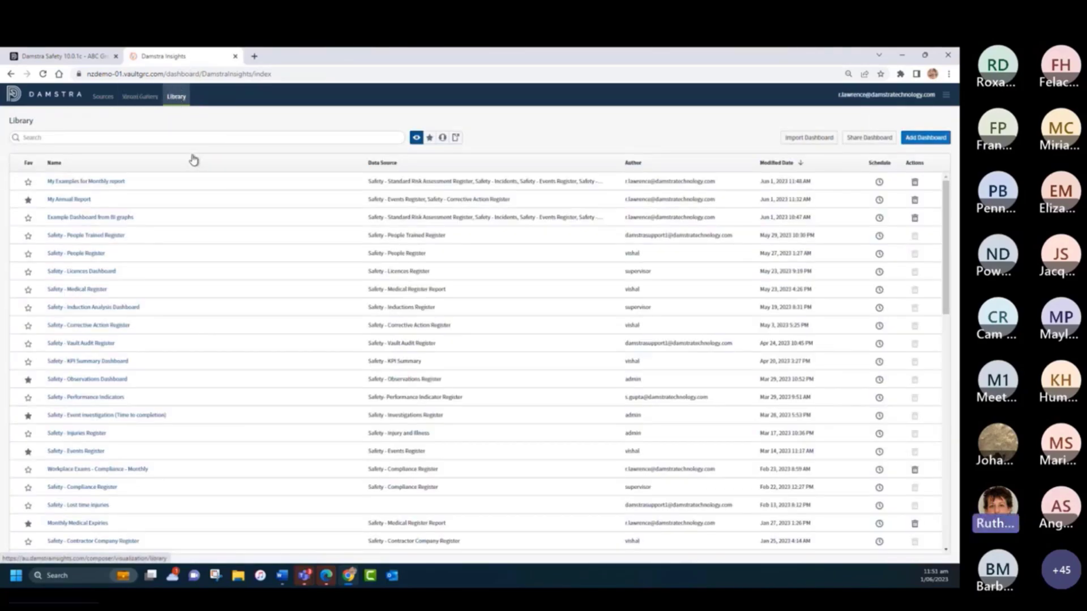
click(87, 273)
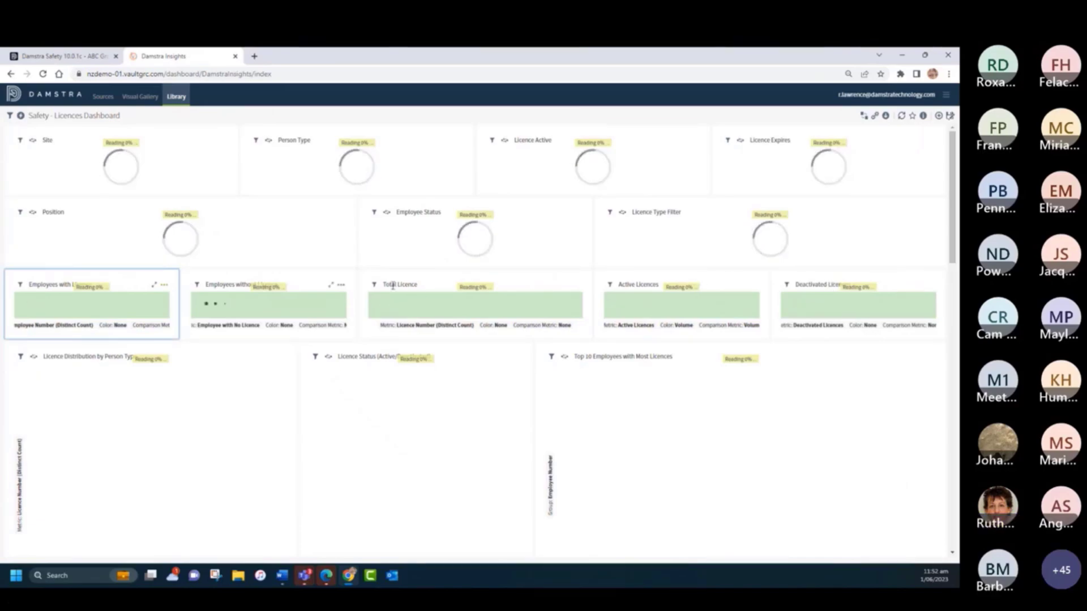
- Examine the Licences Dashboard's filters, summary tiles and charts, plus the licence register tables, including the one for people with no licence
scroll(316, 306, down, 10)
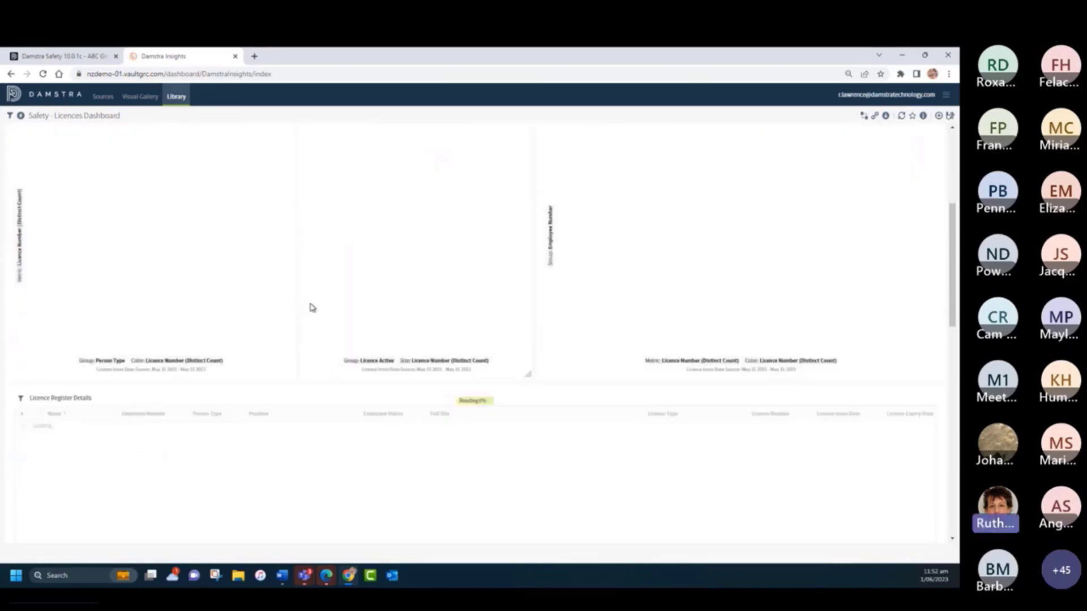
scroll(309, 308, down, 1)
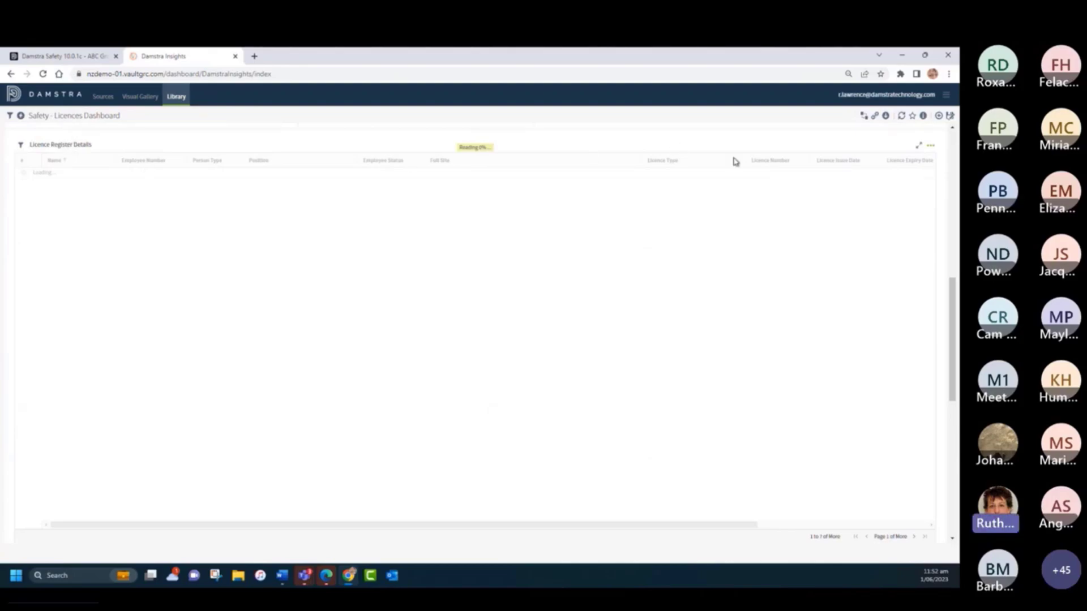
scroll(857, 181, up, 5)
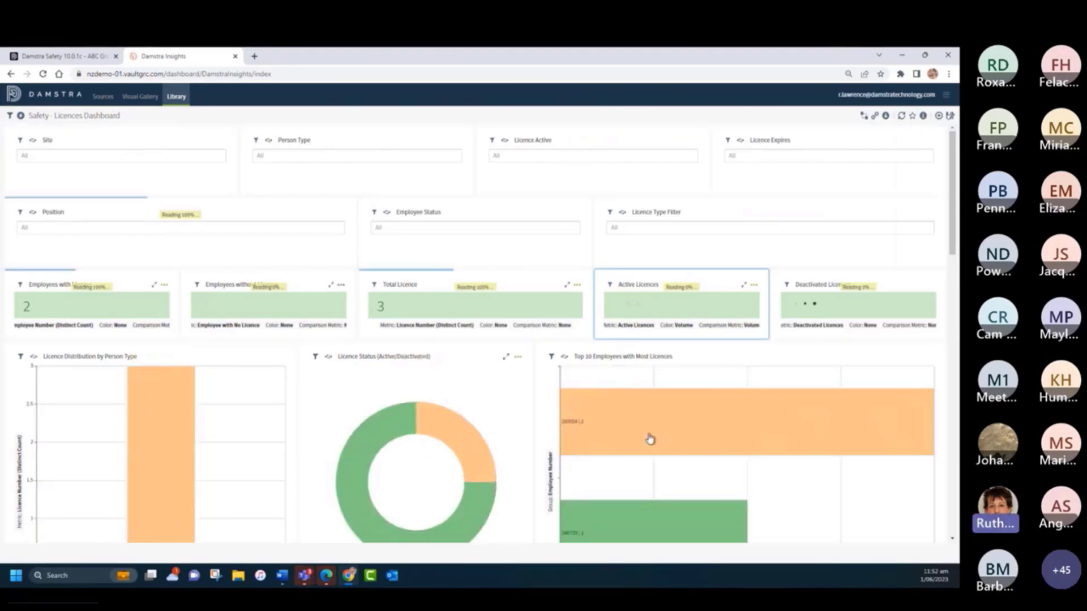
mouse_move(656, 422)
scroll(657, 423, down, 5)
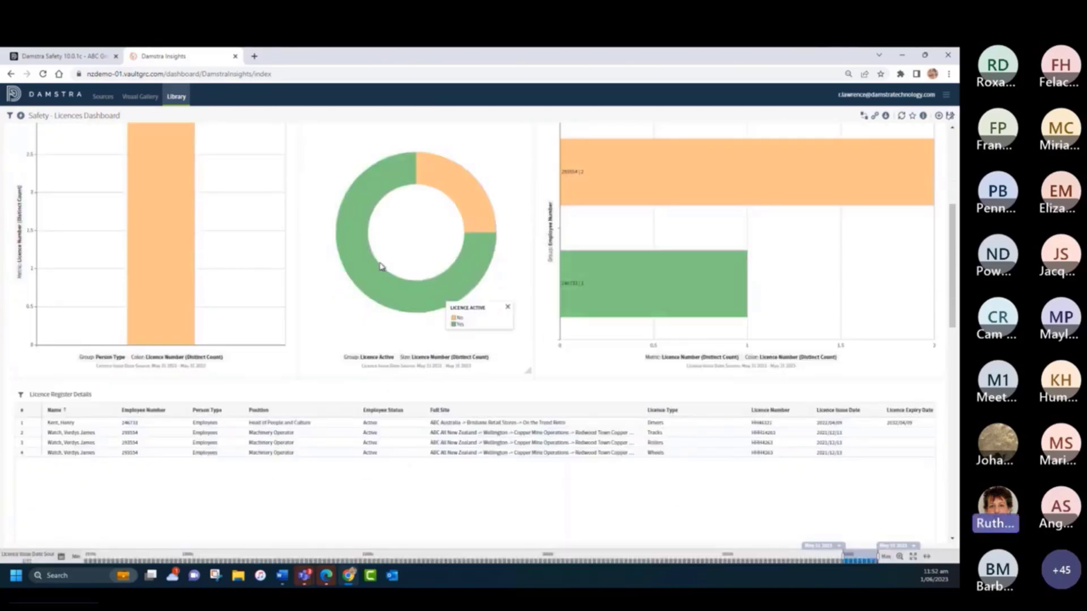
scroll(381, 266, up, 2)
mouse_move(890, 279)
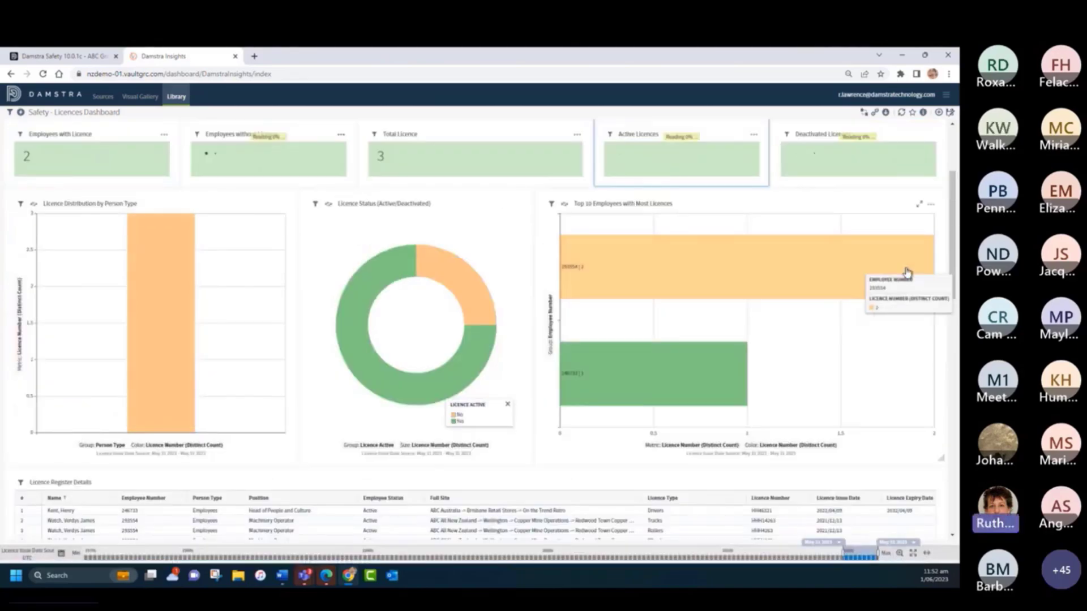
scroll(945, 347, down, 5)
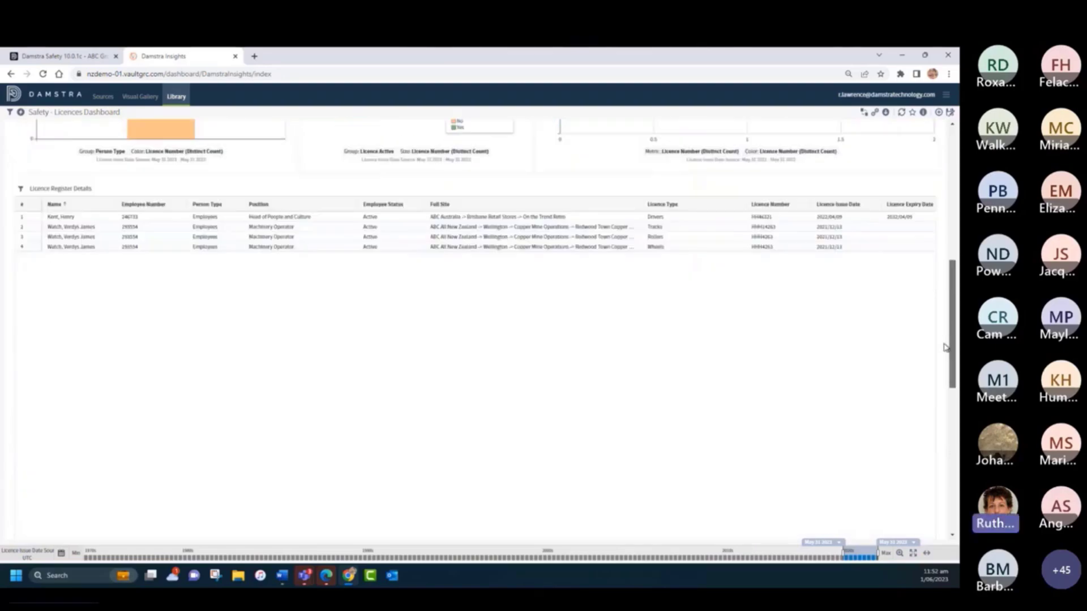
scroll(944, 347, down, 10)
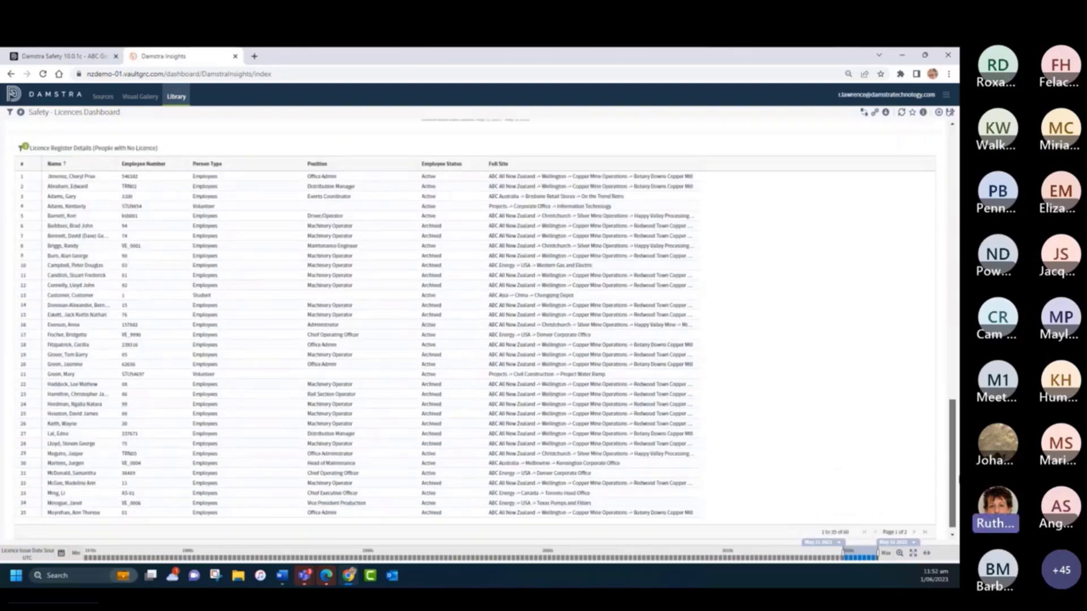
- Leave the Licences Dashboard for the dashboard library and search it for "train"
drag(958, 480, 958, 485)
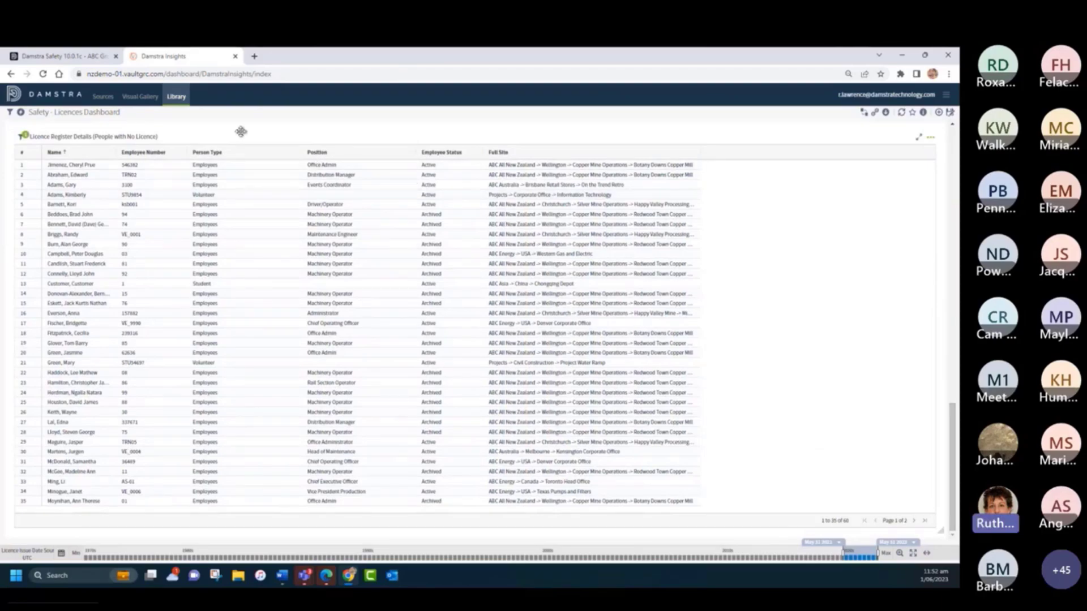
scroll(308, 330, up, 15)
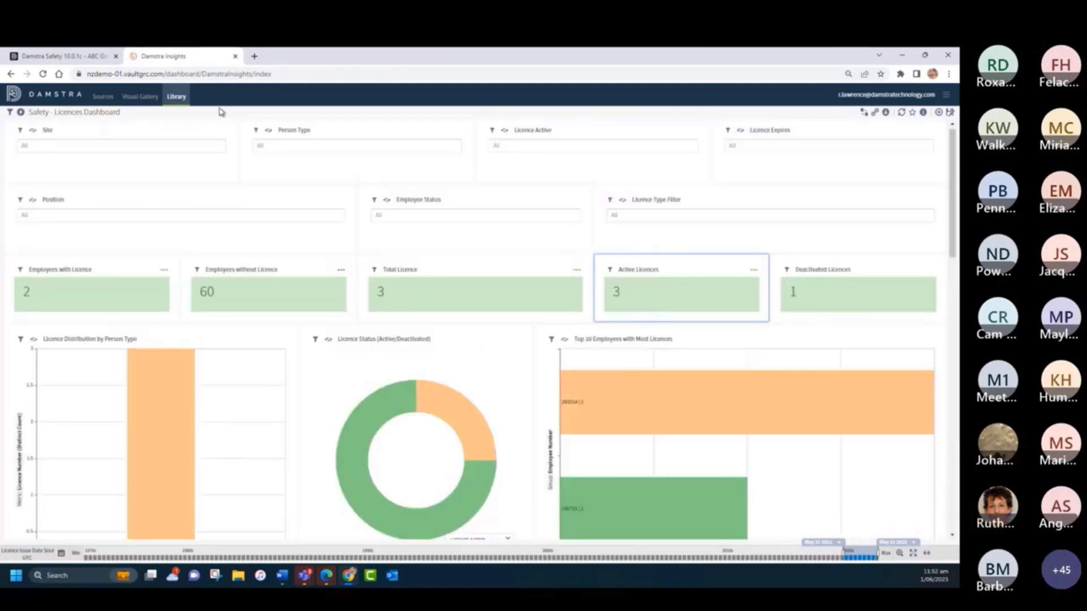
click(178, 98)
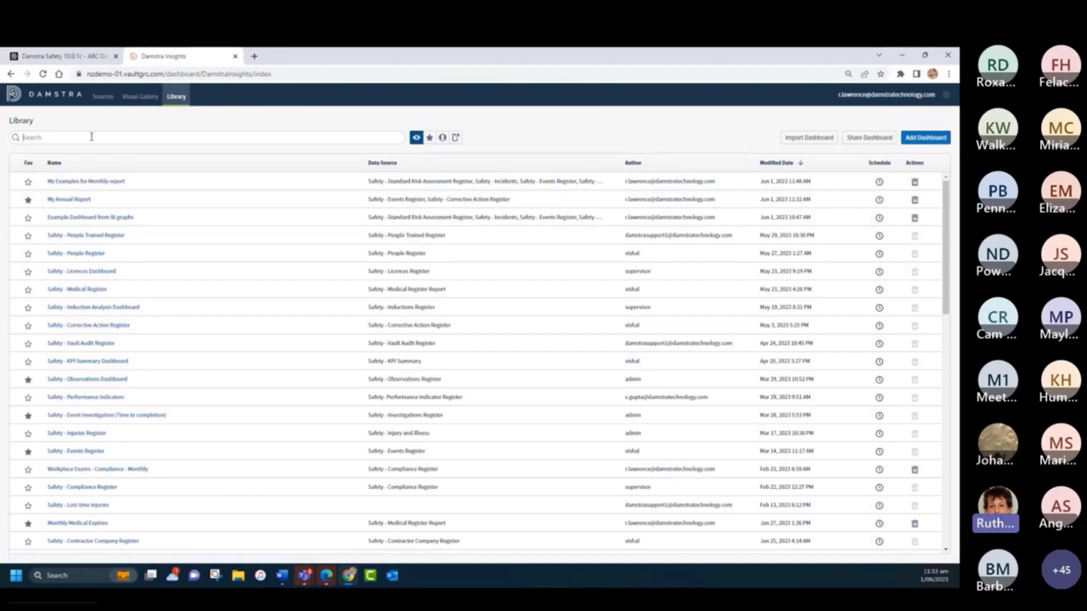
text(train)
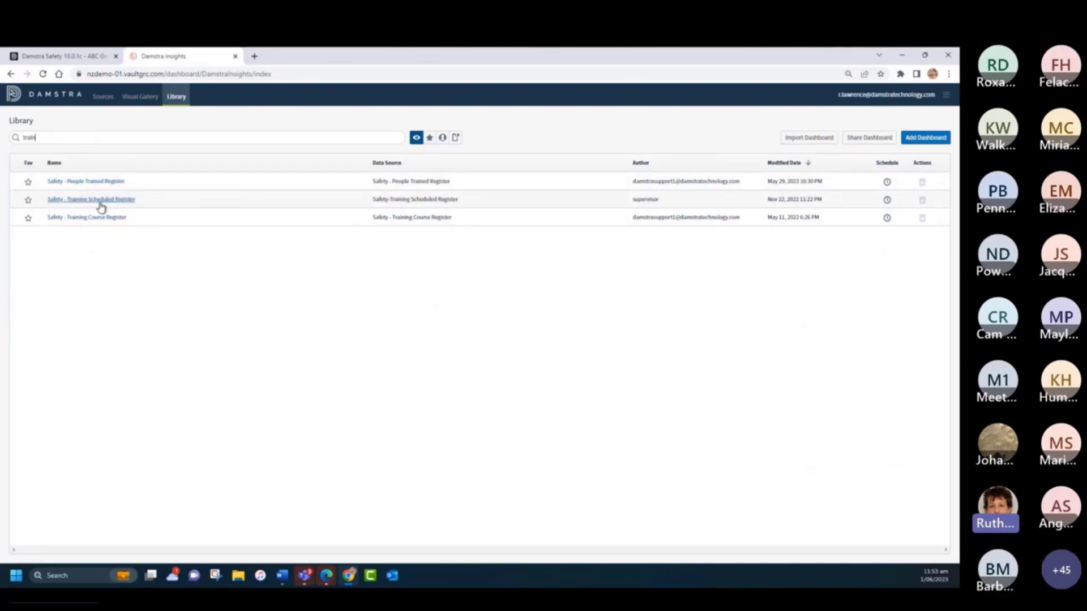
- Search the library for "com" instead and open the Safety - Completed Vault Checks/Audits by Type dashboard
drag(49, 137, 7, 139)
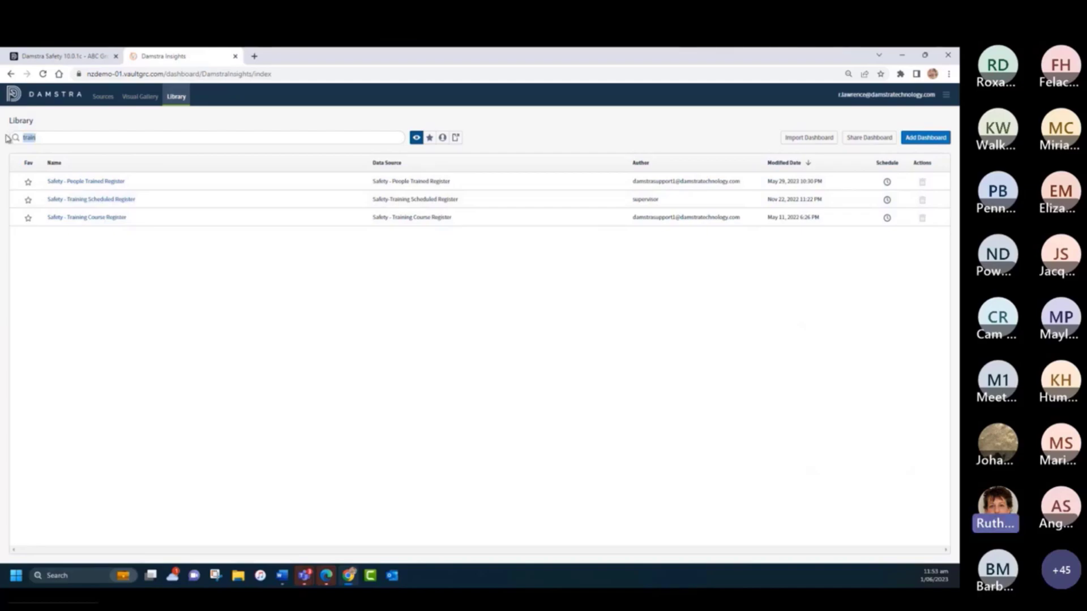
text(com)
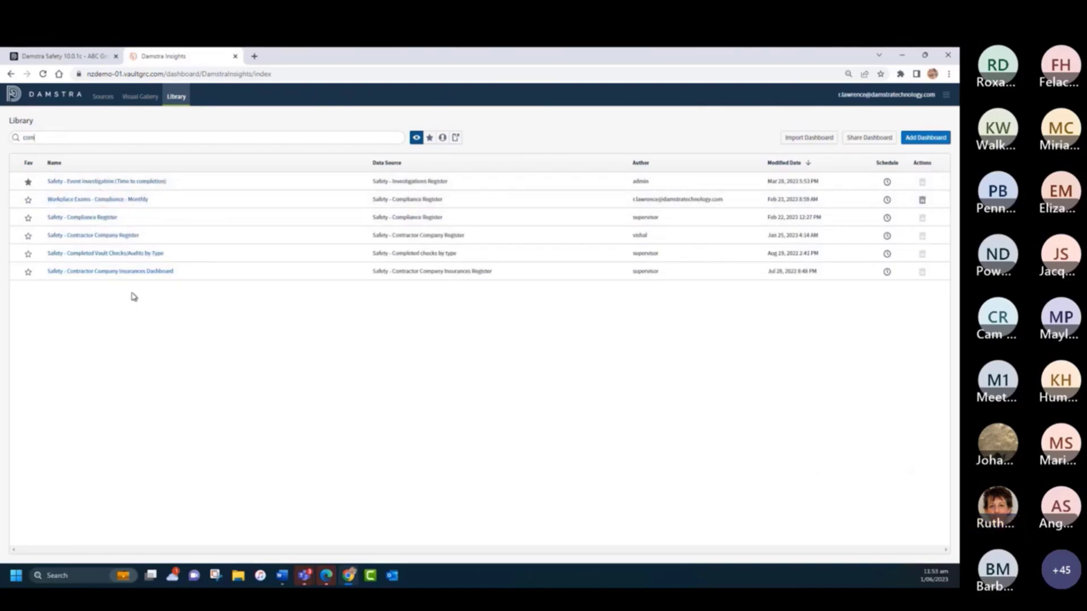
click(103, 255)
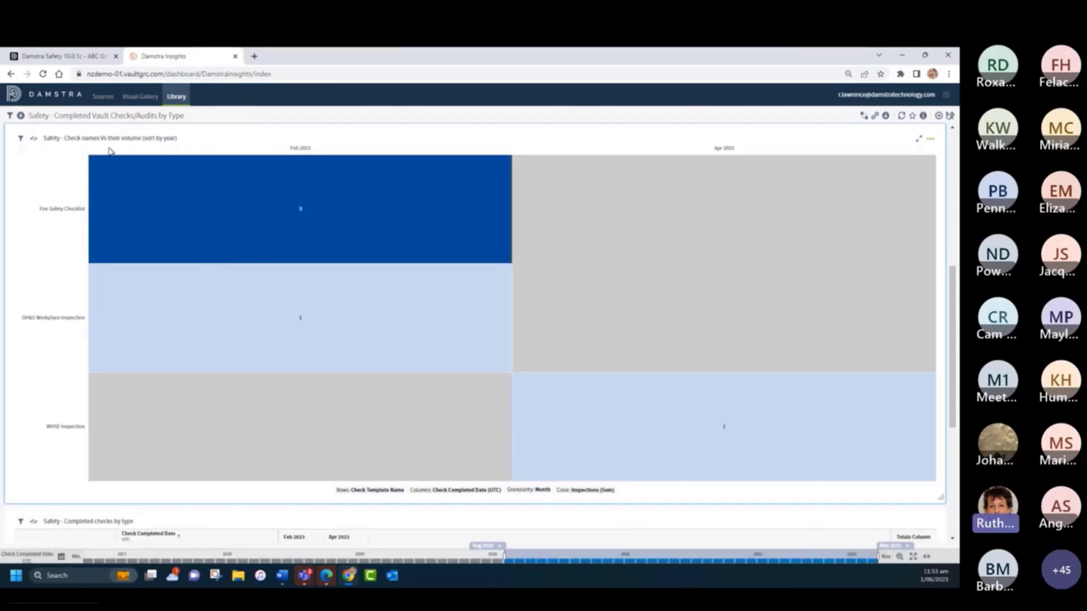
- Change the grouping of the Safety Volume of checks pie chart to Full Site
mouse_move(336, 193)
scroll(489, 398, up, 1)
scroll(488, 397, up, 6)
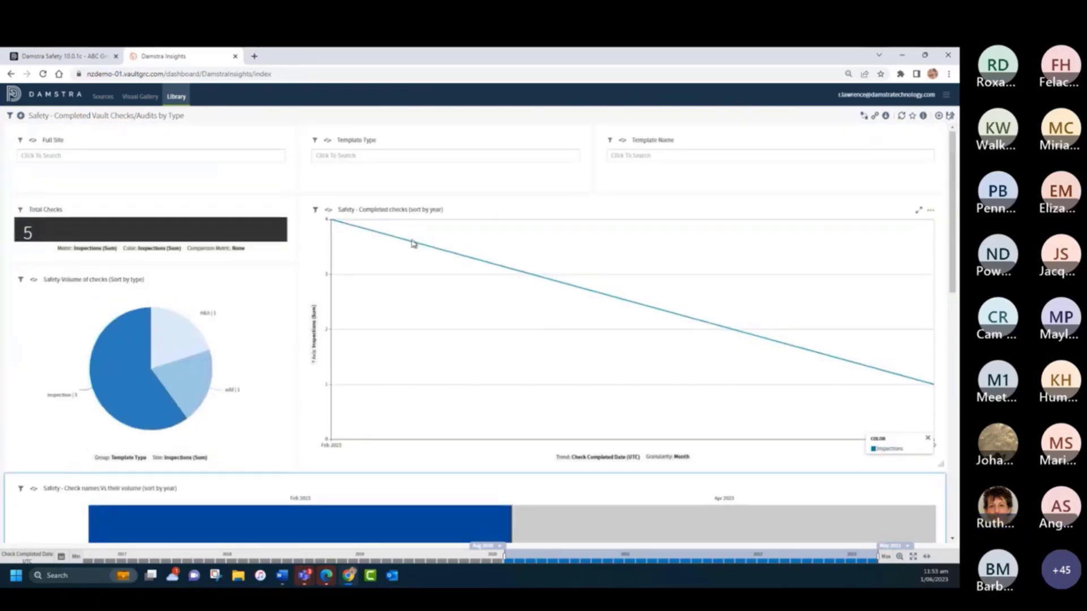
click(131, 460)
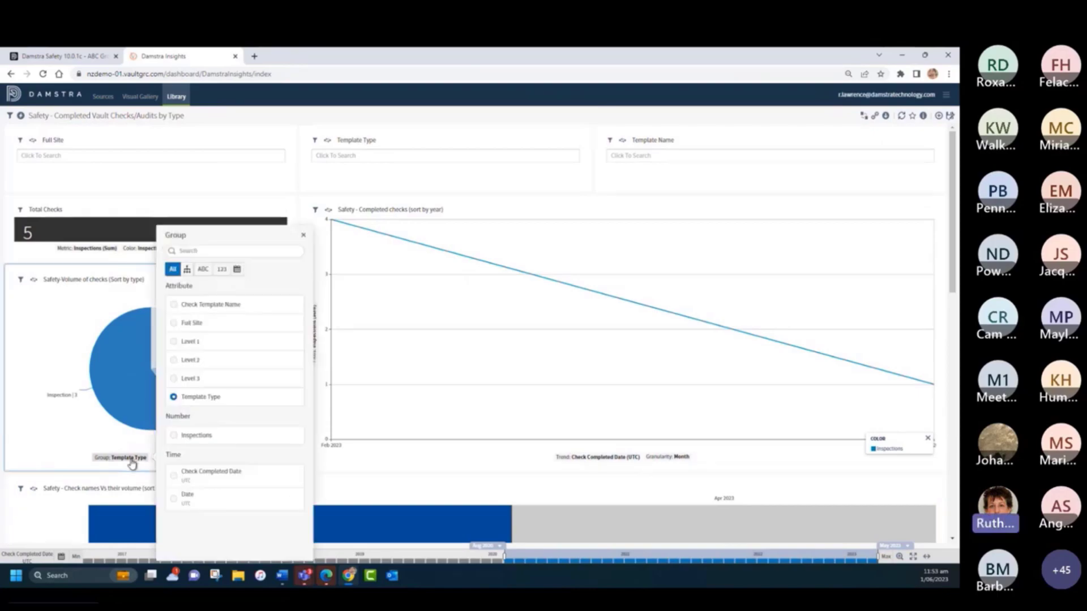
click(174, 323)
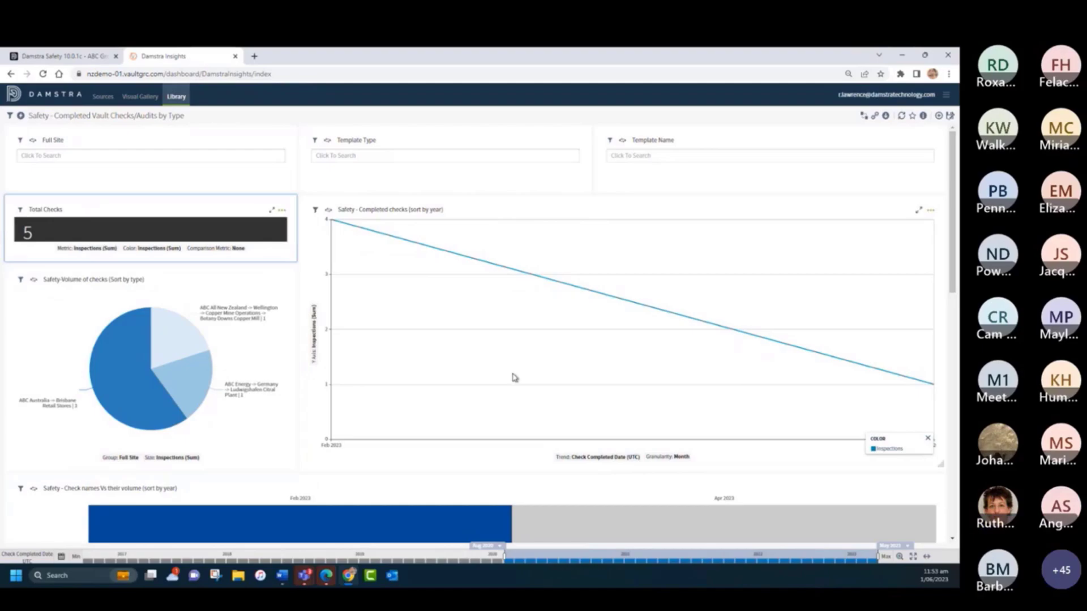
- View the Completed checks by type table at the end of the dashboard and return to the dashboard library
scroll(514, 378, down, 10)
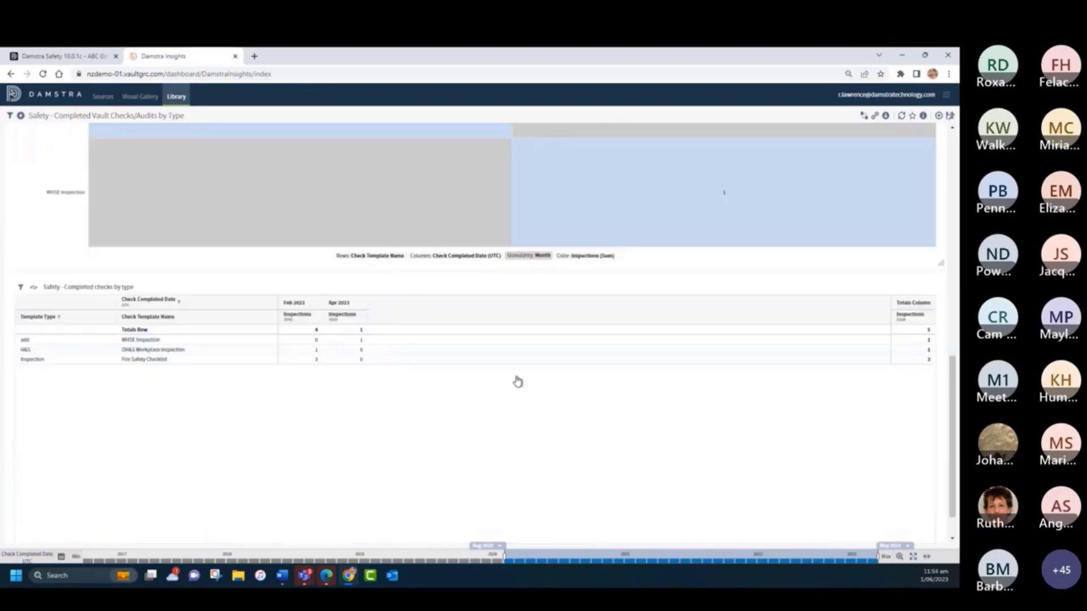
scroll(518, 382, down, 1)
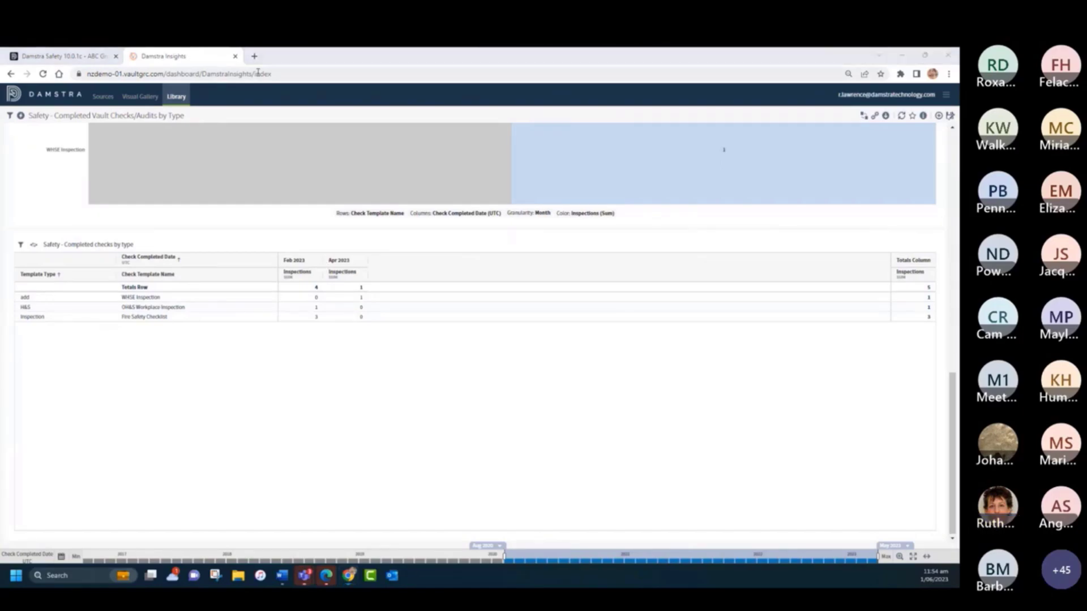
click(176, 98)
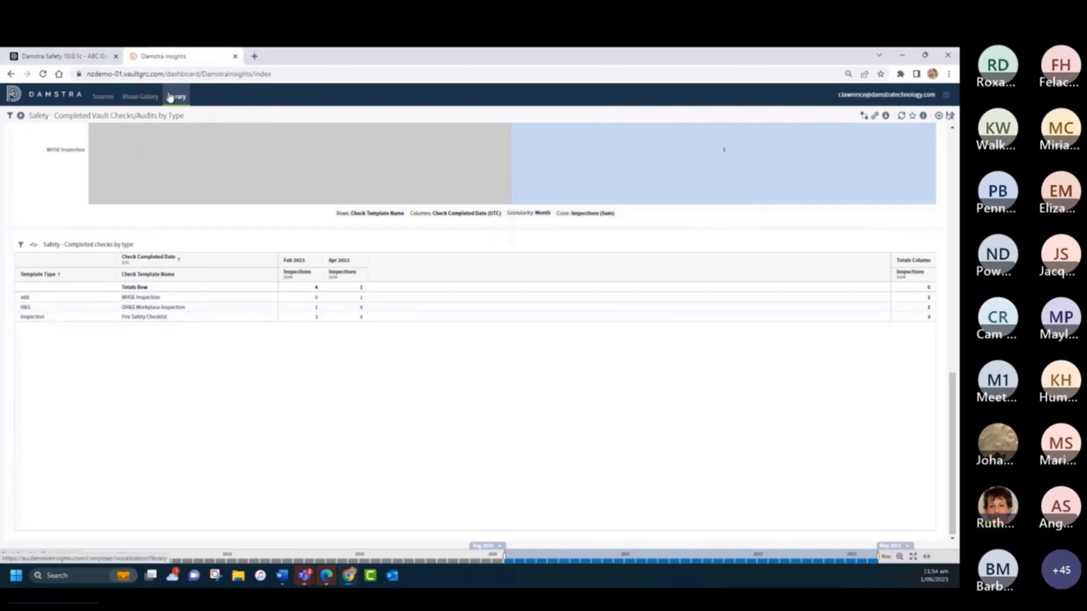